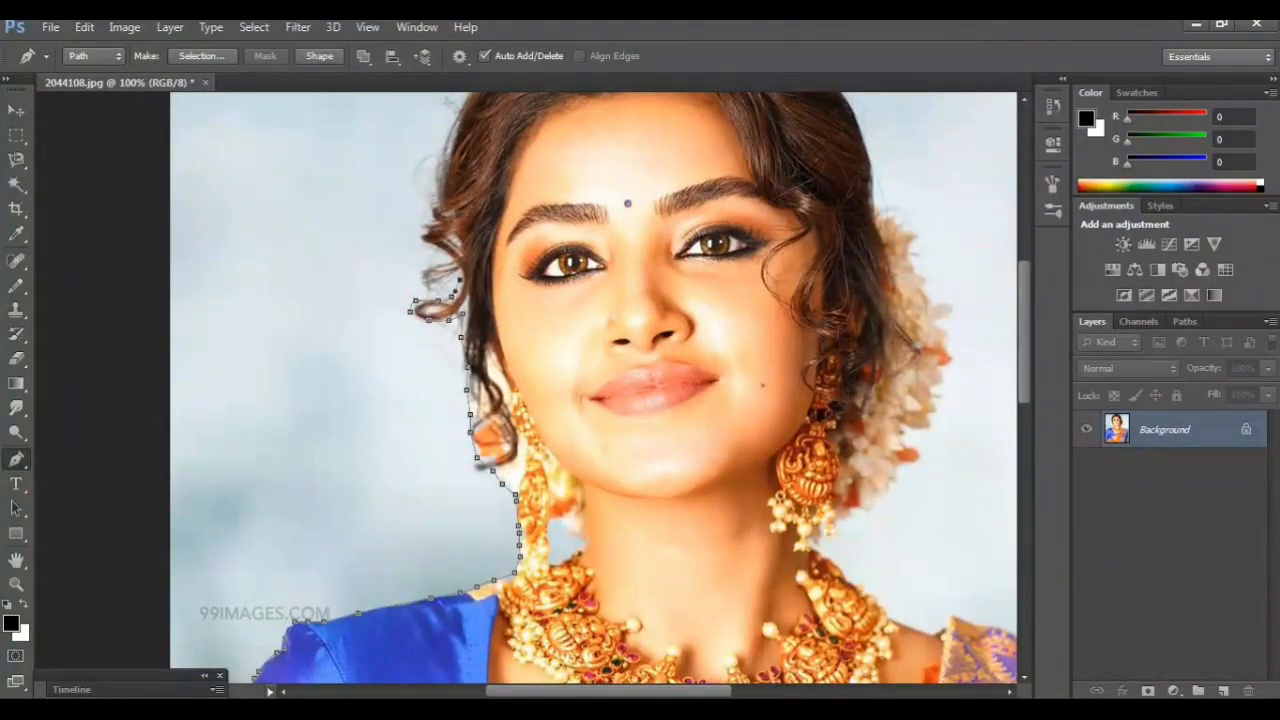
# - Continue the pen path up the hair curls, over the crown and around the hair flowers to the earring
pyautogui.scroll(2, 594, 389)
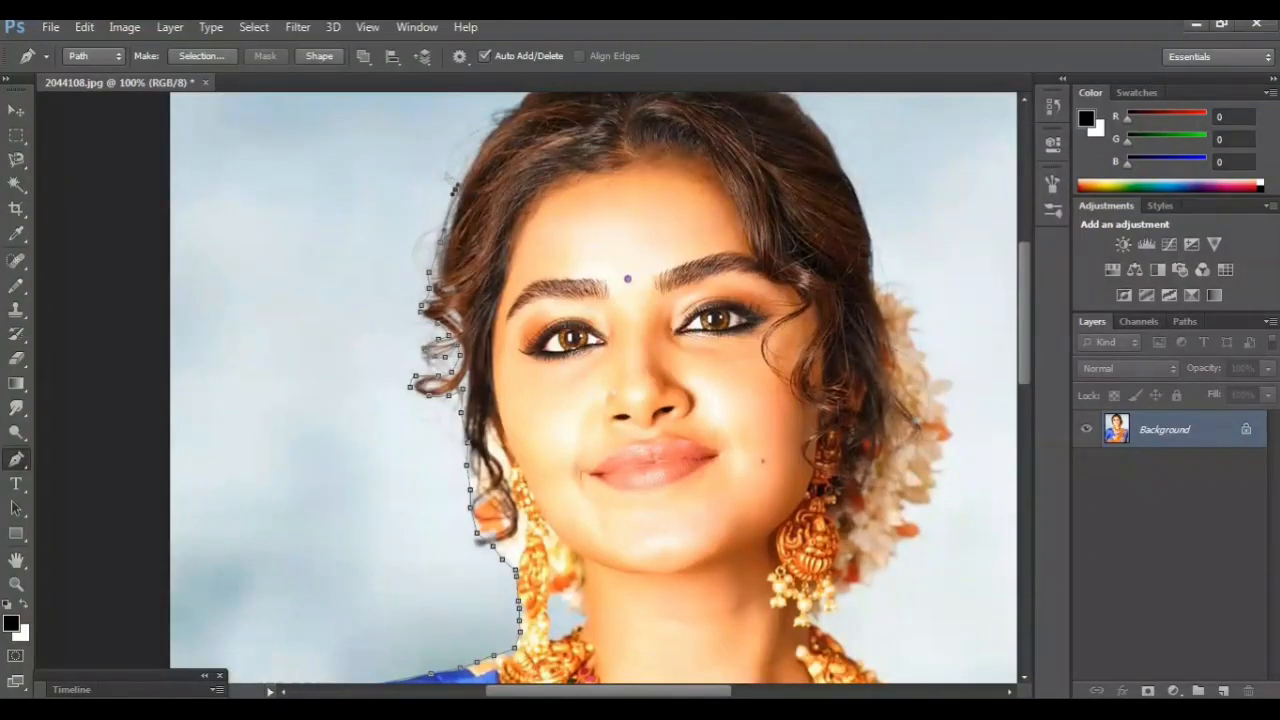
pyautogui.scroll(4, 594, 389)
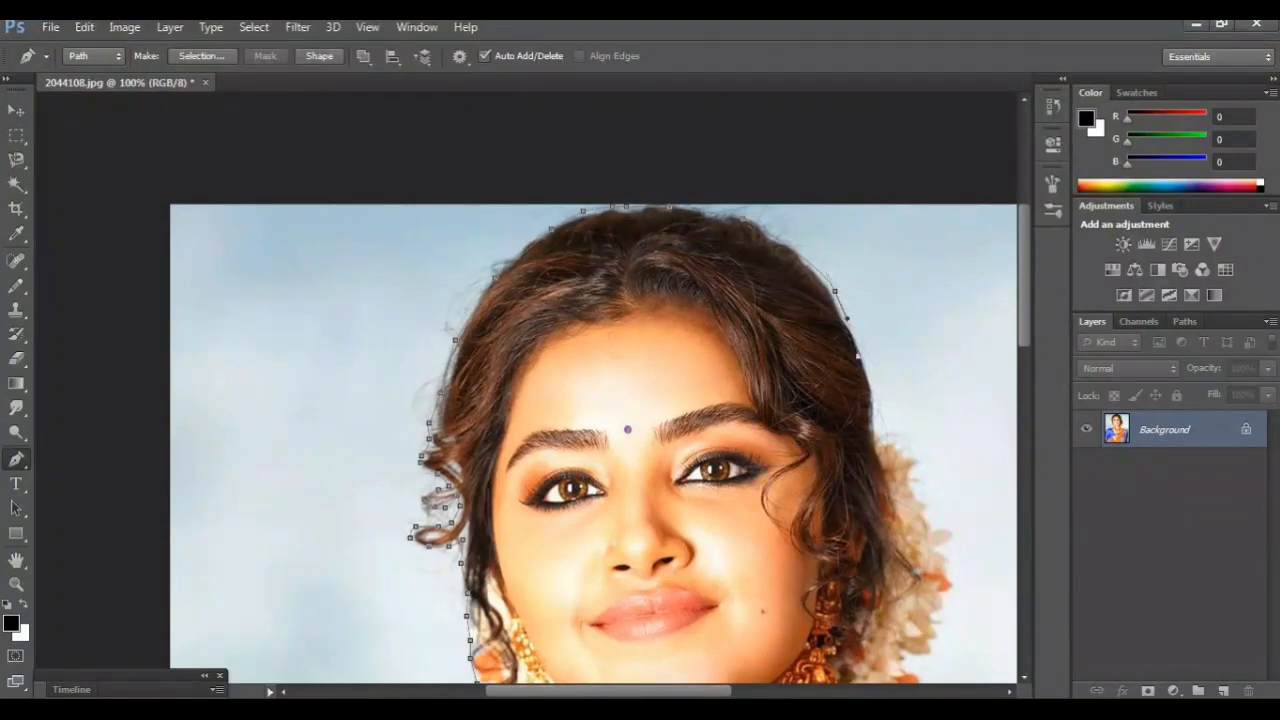
pyautogui.hscroll(6, 640, 400)
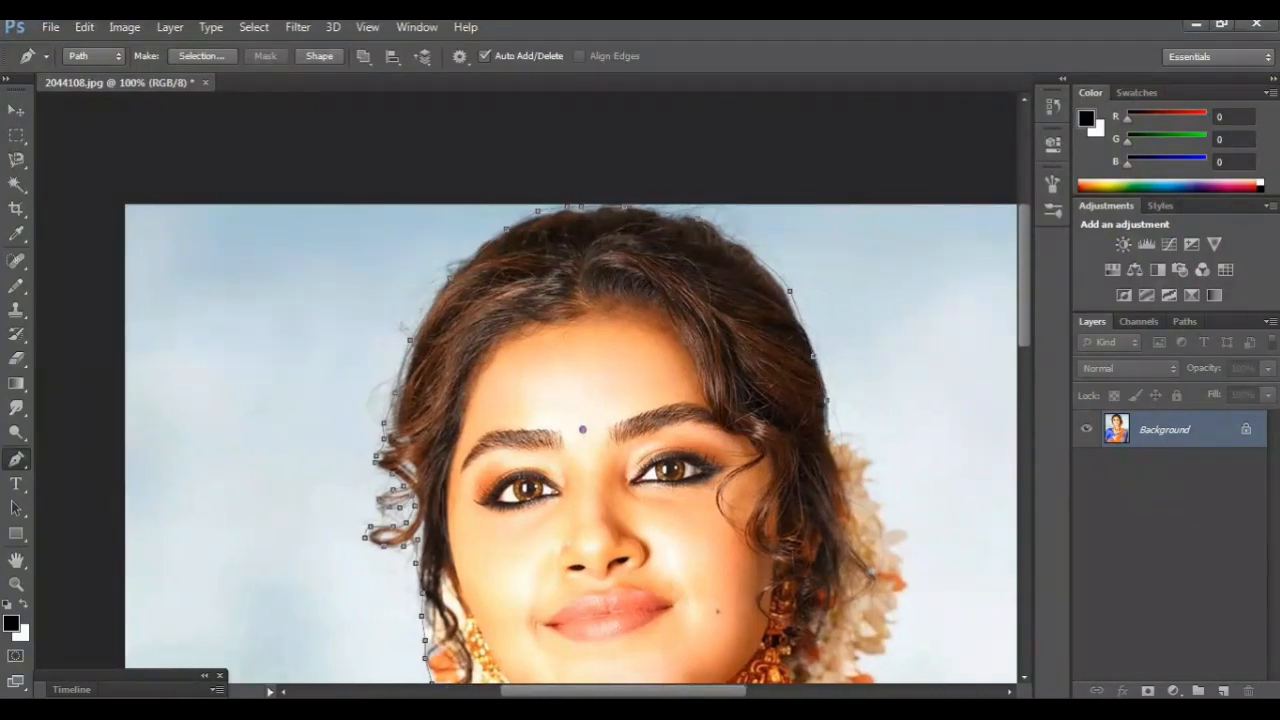
pyautogui.scroll(-3, 640, 400)
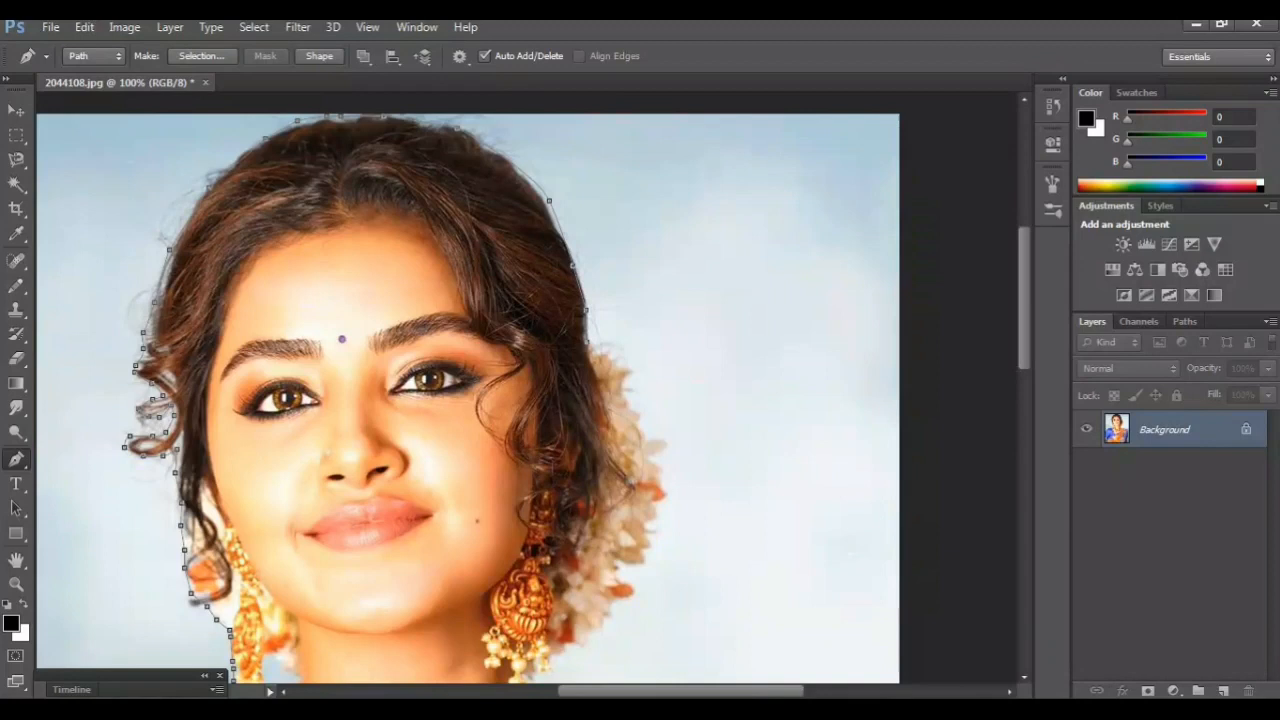
pyautogui.moveTo(652, 463); pyautogui.dragTo(648, 506)
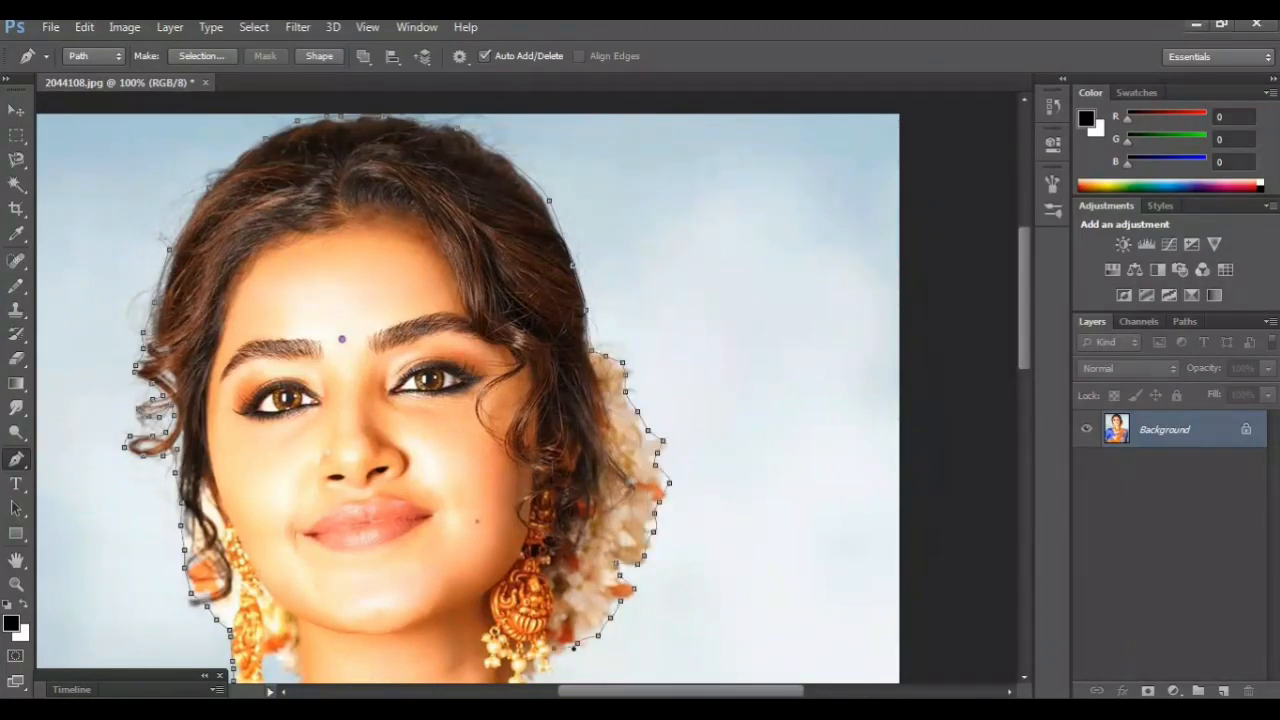
pyautogui.click(551, 660)
# - Extend the path along the necklace and bare shoulder, then across the top edge of the saree's shoulder drape
pyautogui.scroll(-4, 551, 660)
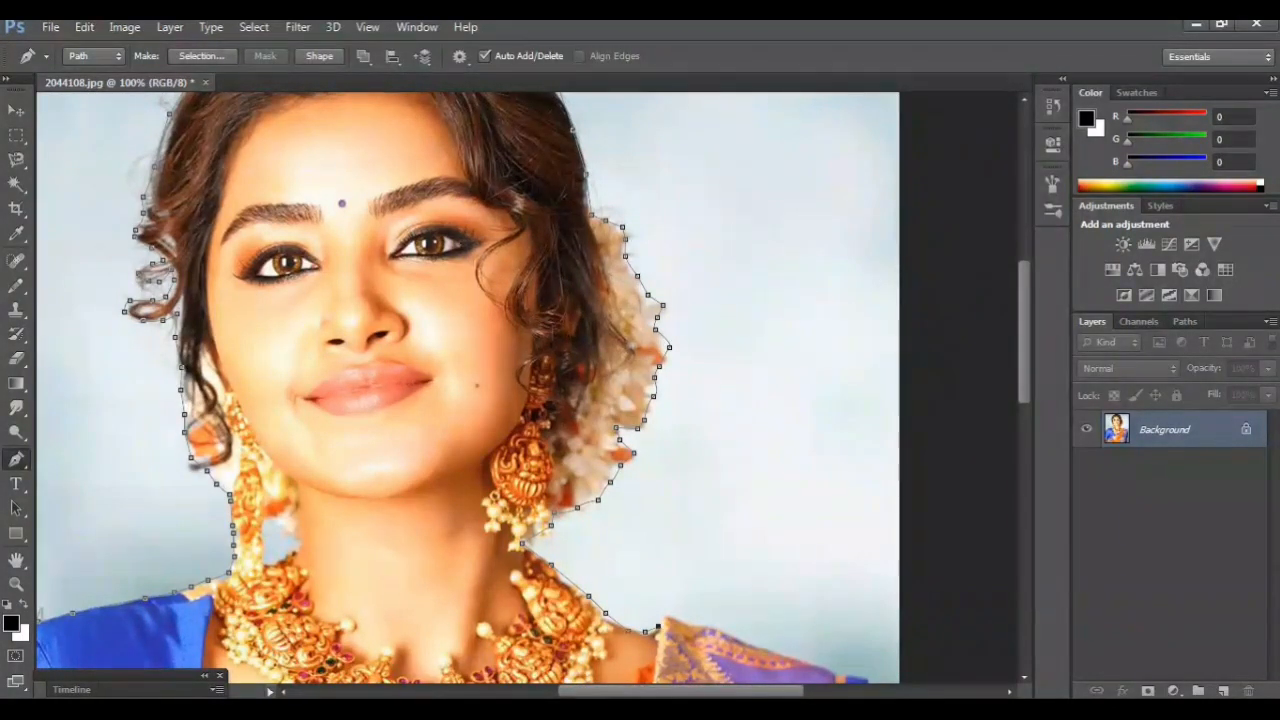
pyautogui.scroll(-2, 468, 389)
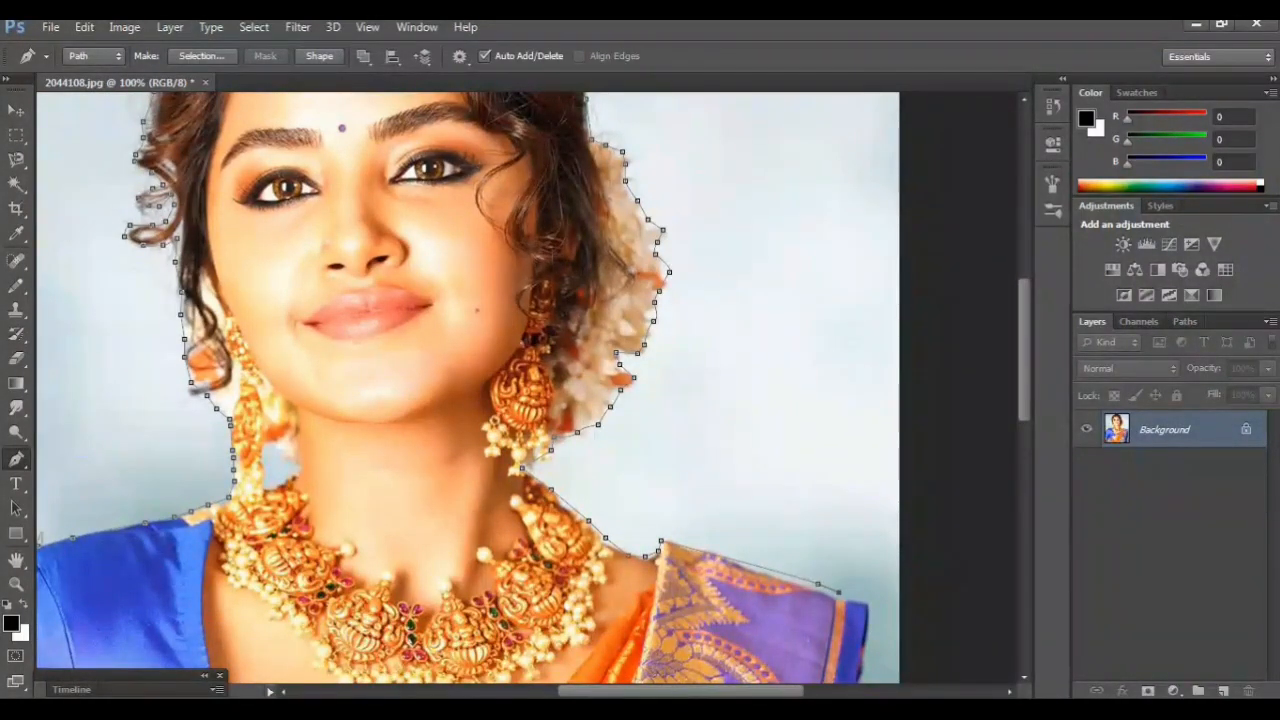
pyautogui.hotkey('ctrl', 'z')
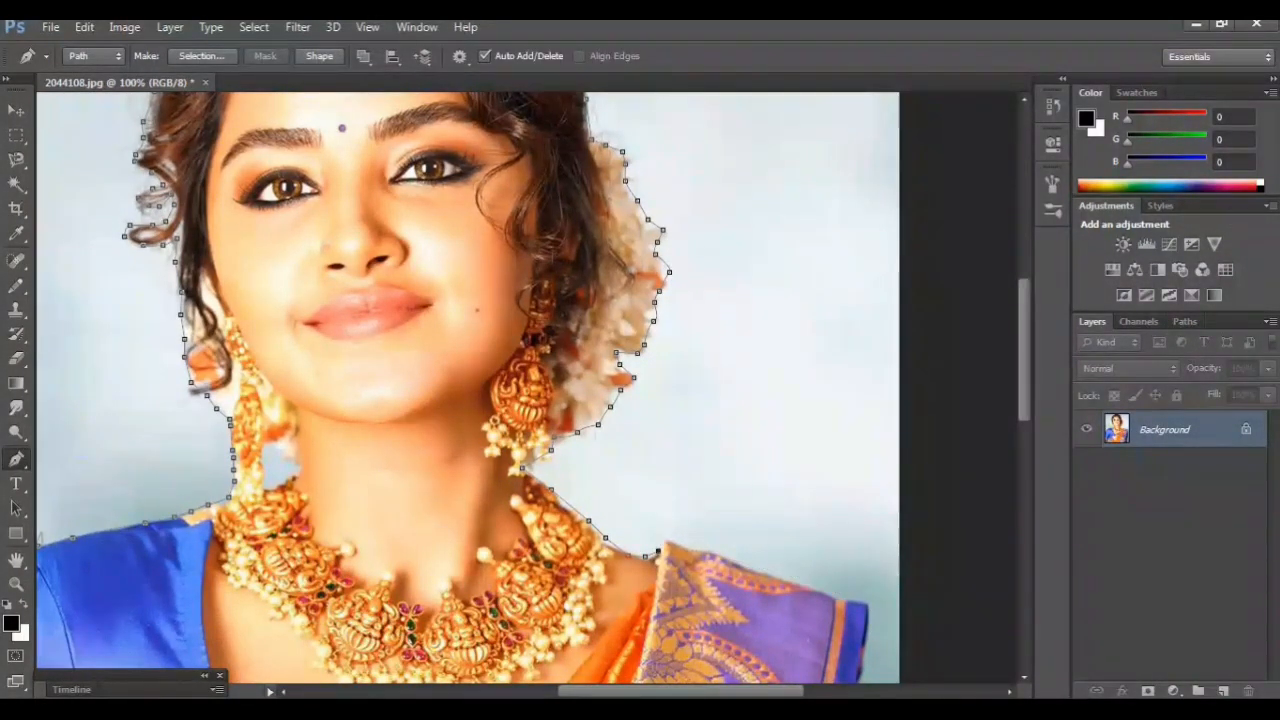
pyautogui.click(744, 563)
pyautogui.click(828, 592)
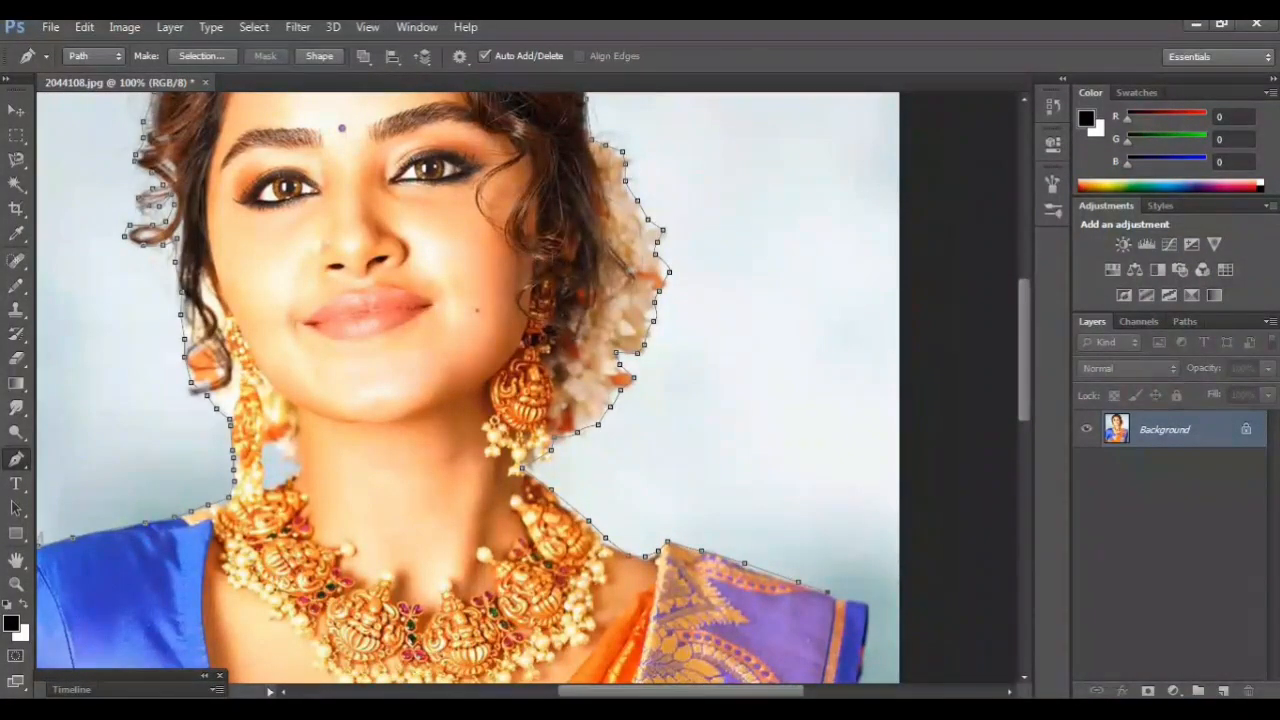
# - Trace the path down the dark blue sleeve, then along the photo's bottom and side edges, closing it at its starting point
pyautogui.scroll(-3, 468, 388)
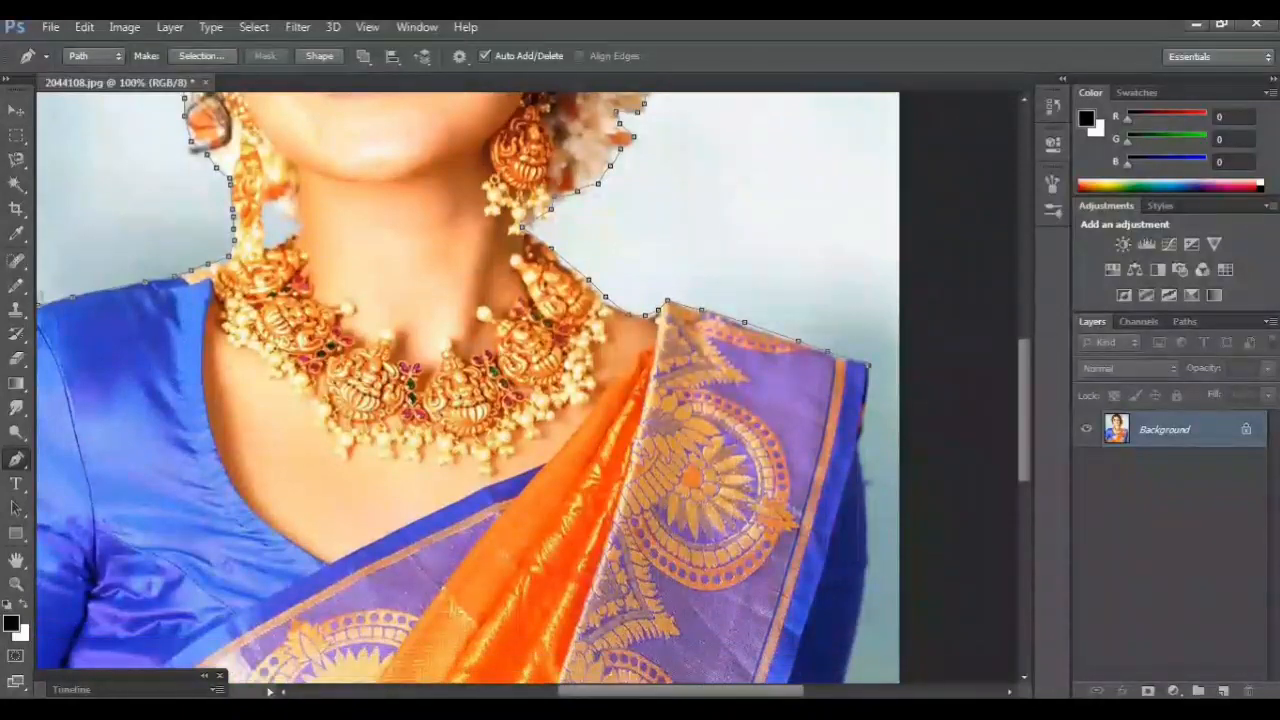
pyautogui.scroll(-2, 820, 590)
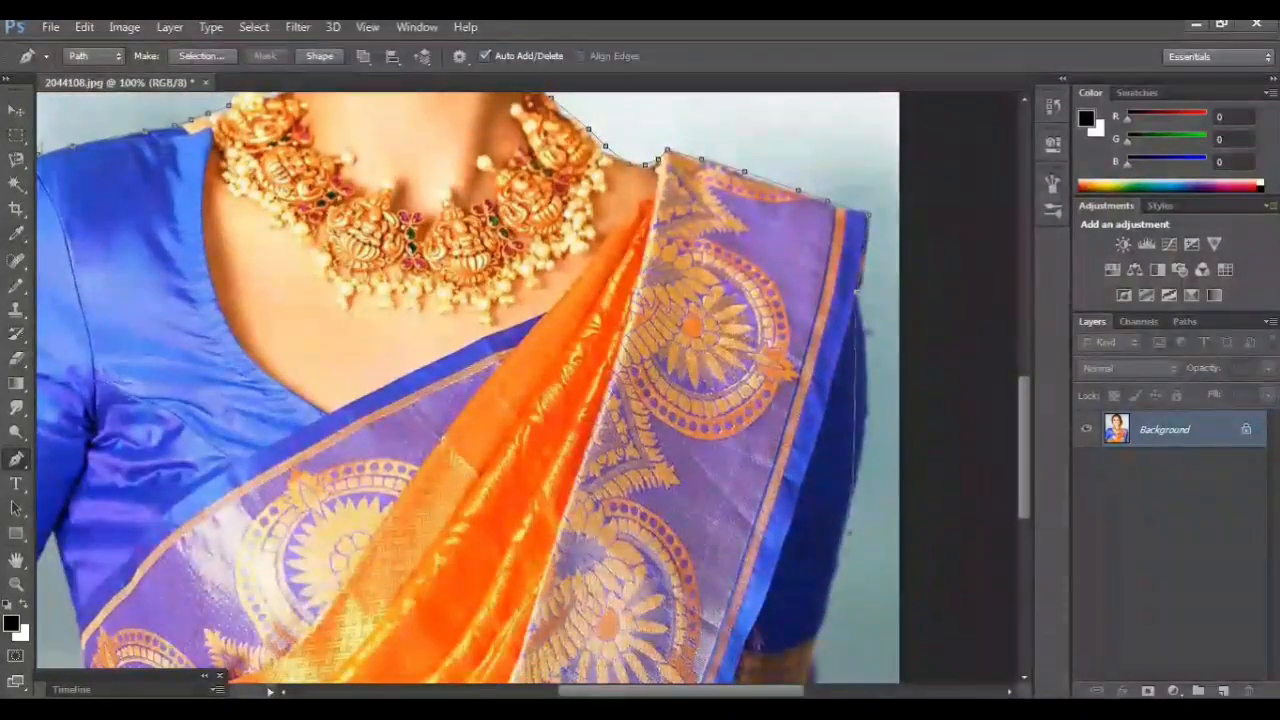
pyautogui.scroll(-1, 820, 592)
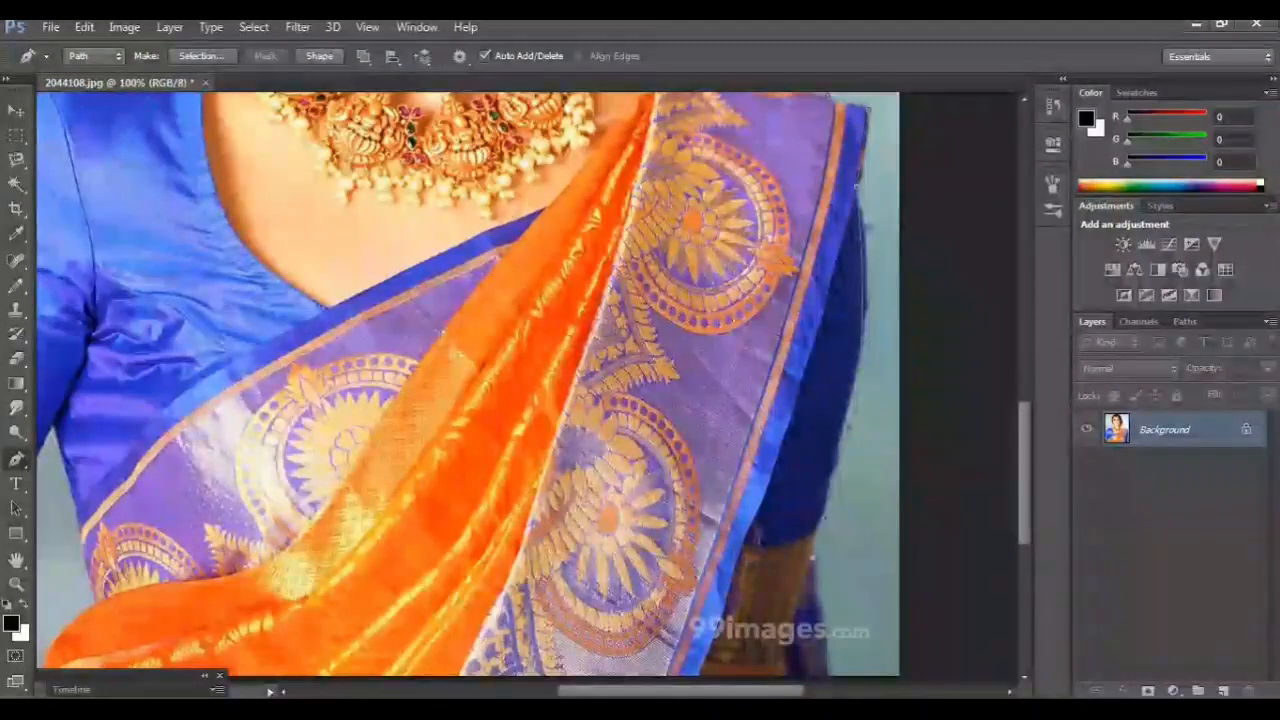
pyautogui.hotkey('ctrl', '-')
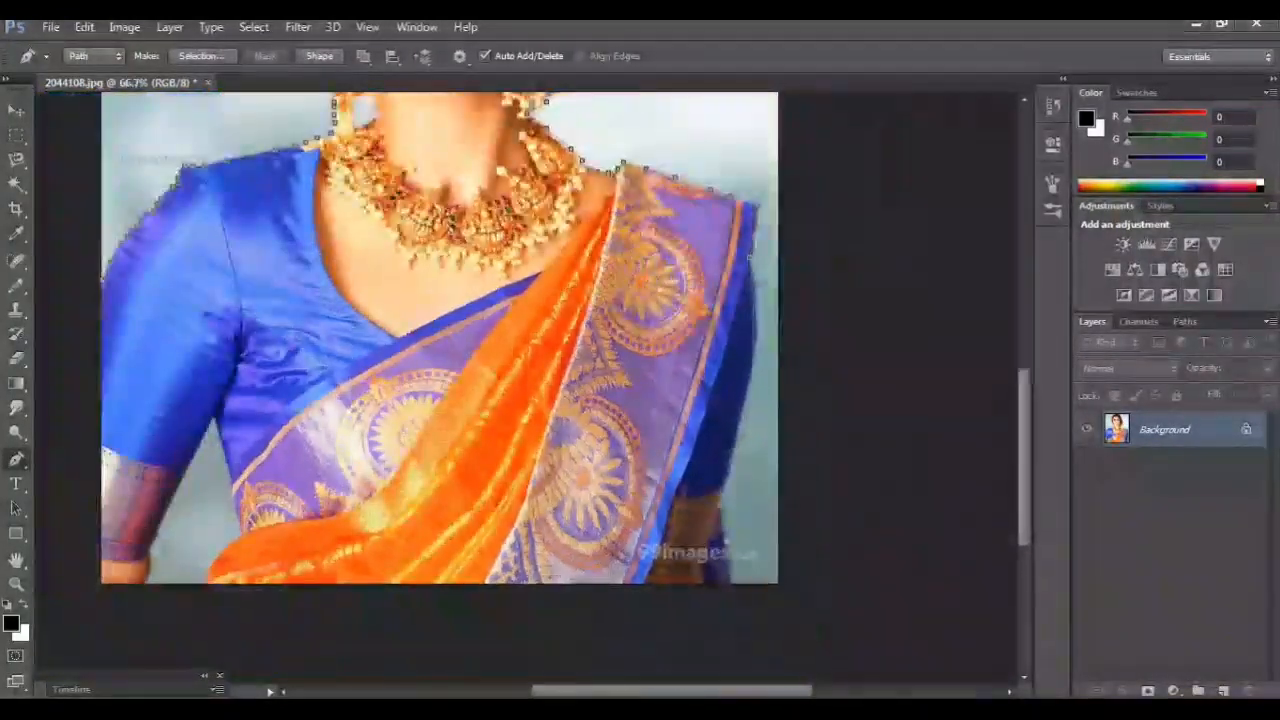
pyautogui.hscroll(-3, 530, 337)
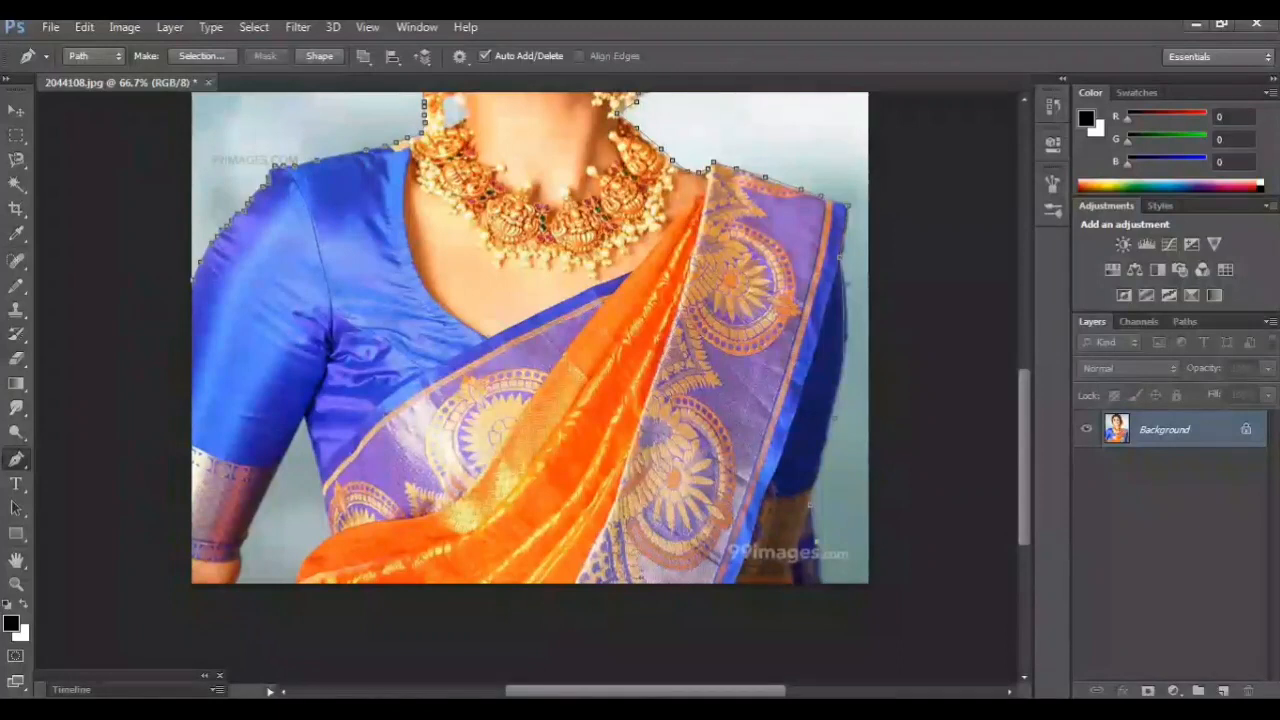
pyautogui.click(822, 584)
pyautogui.click(298, 583)
pyautogui.click(193, 583)
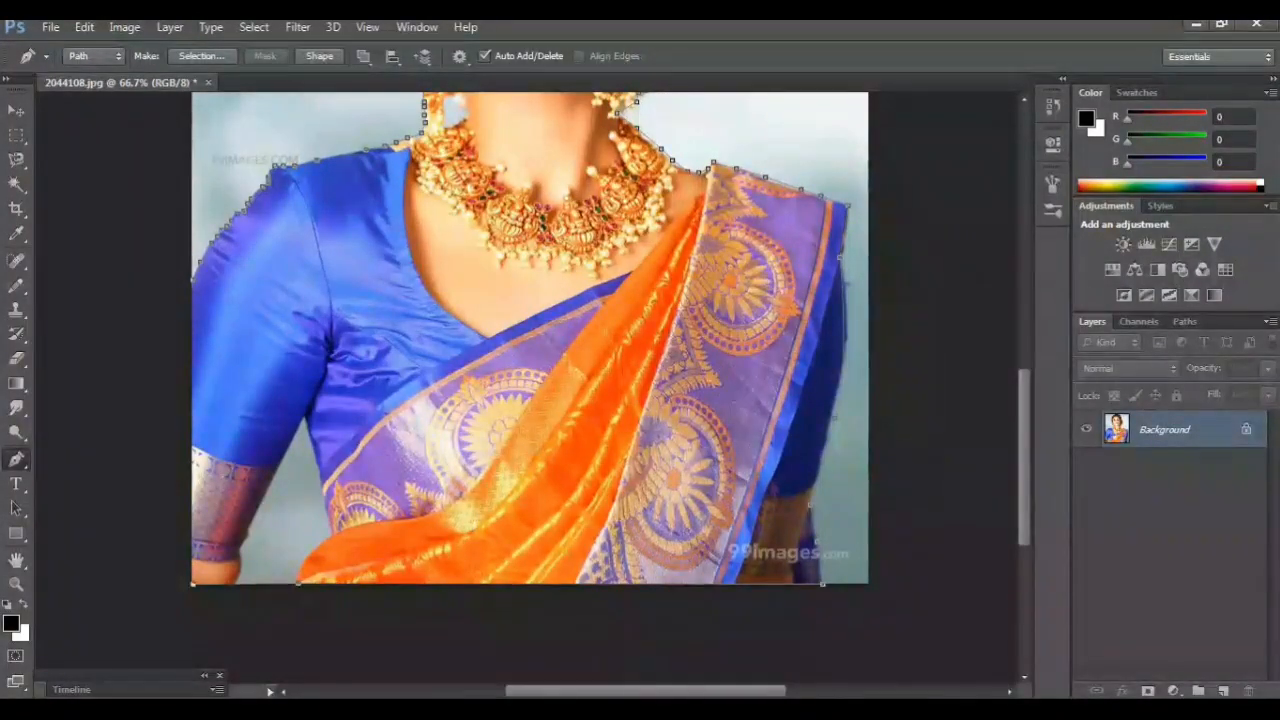
pyautogui.click(193, 281)
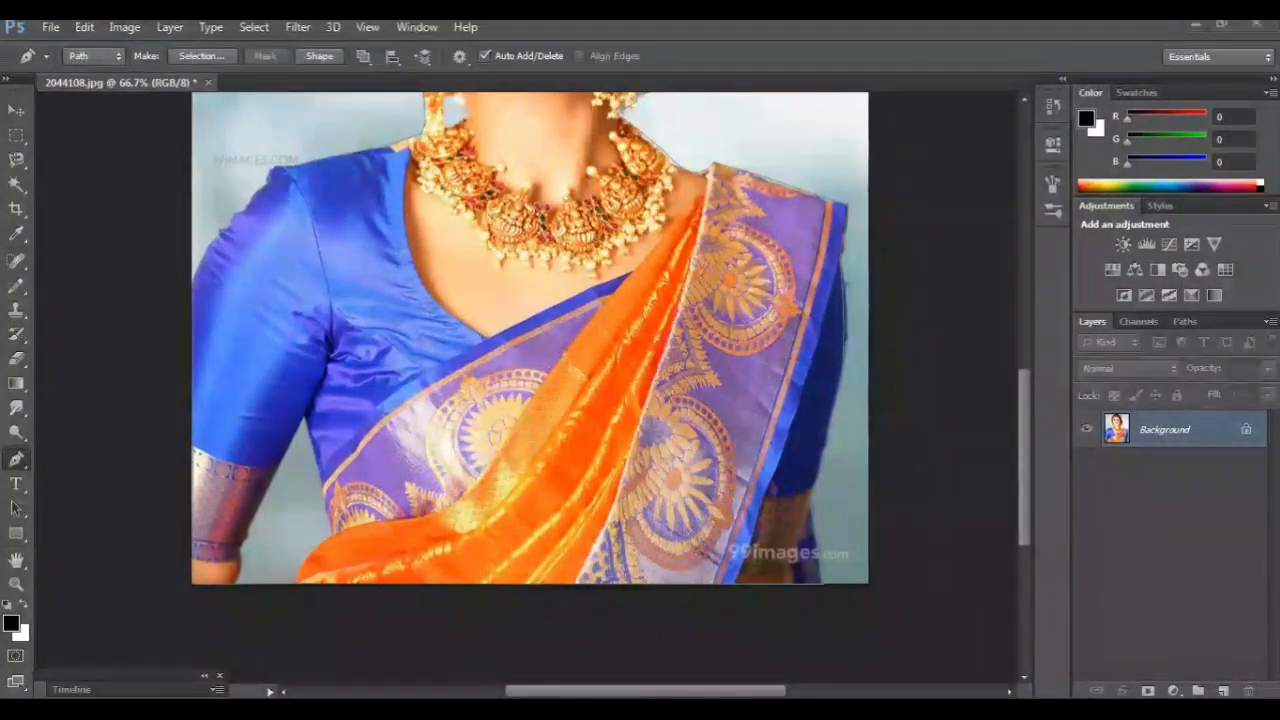
# - Convert the closed path around the woman into a new anti-aliased selection
pyautogui.scroll(3, 530, 380)
pyautogui.scroll(3, 530, 380)
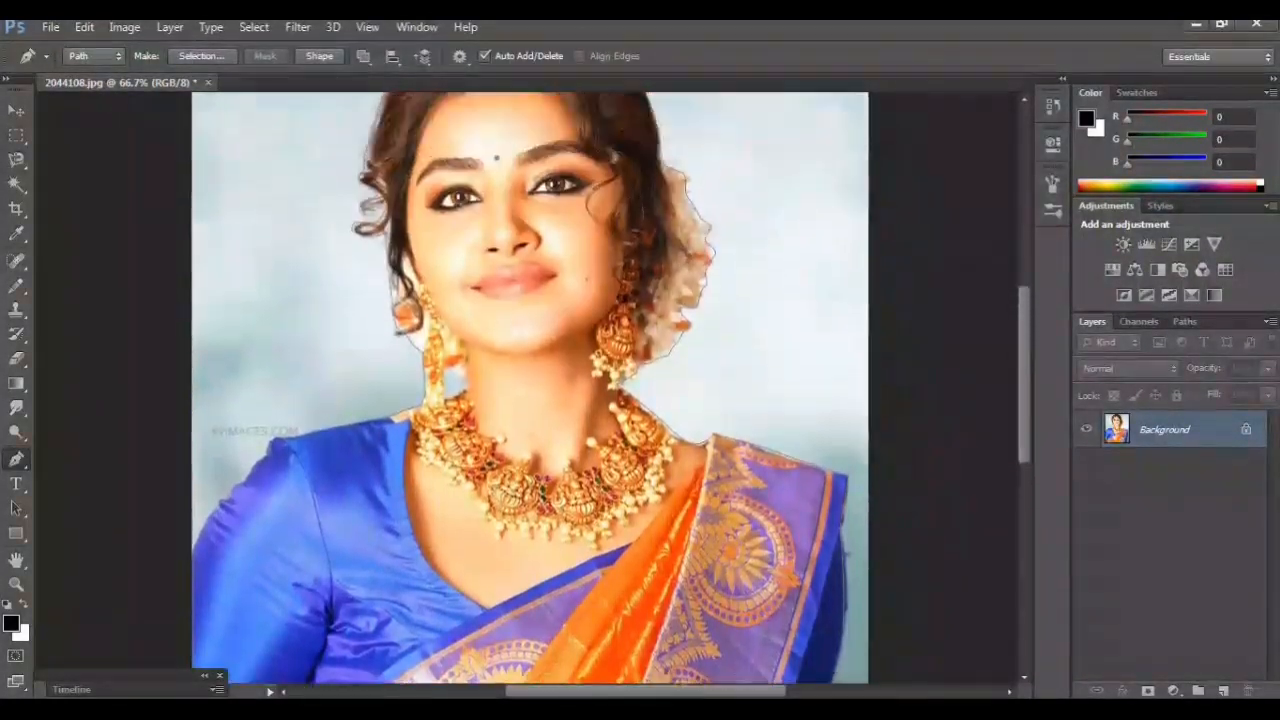
pyautogui.rightClick(552, 264)
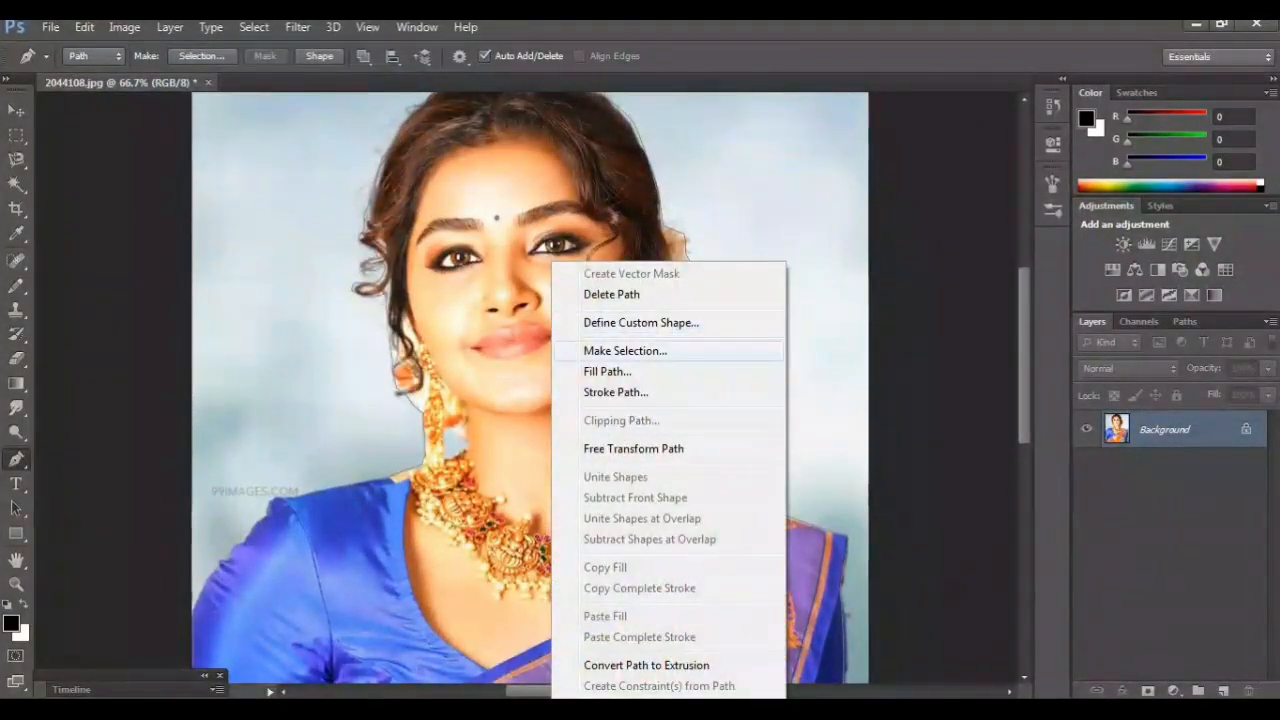
pyautogui.click(625, 350)
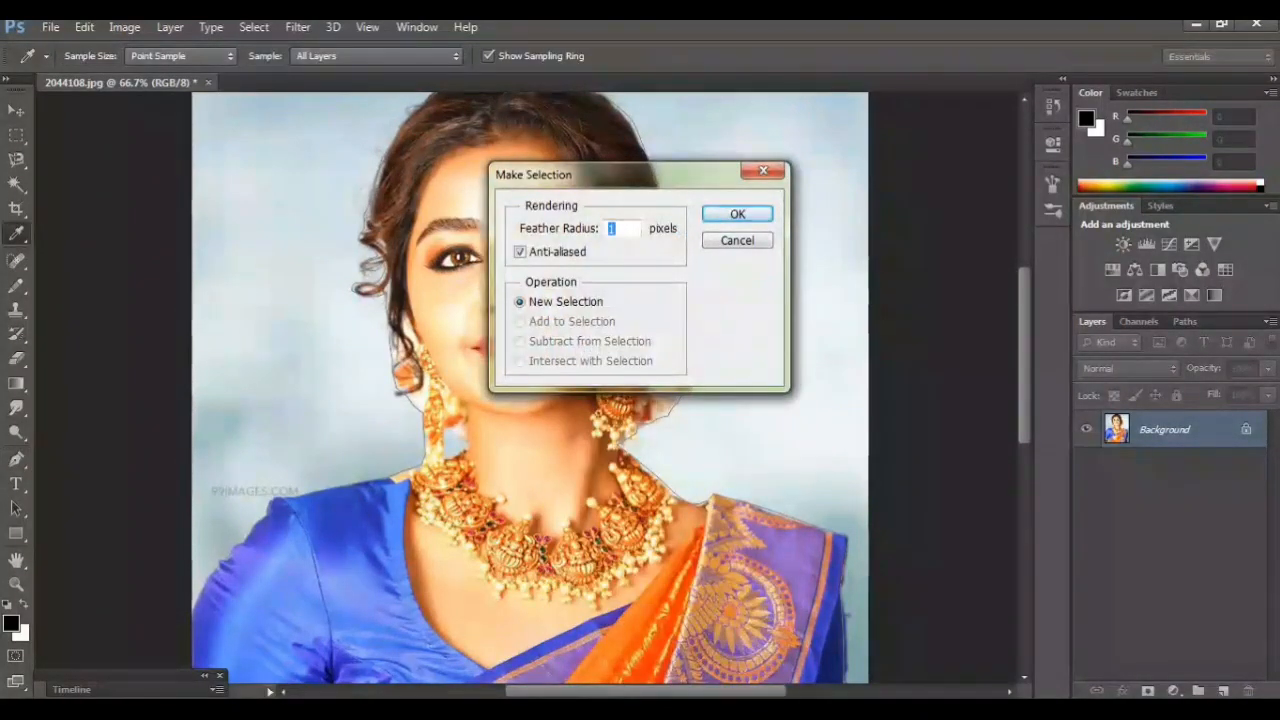
pyautogui.press('Return')
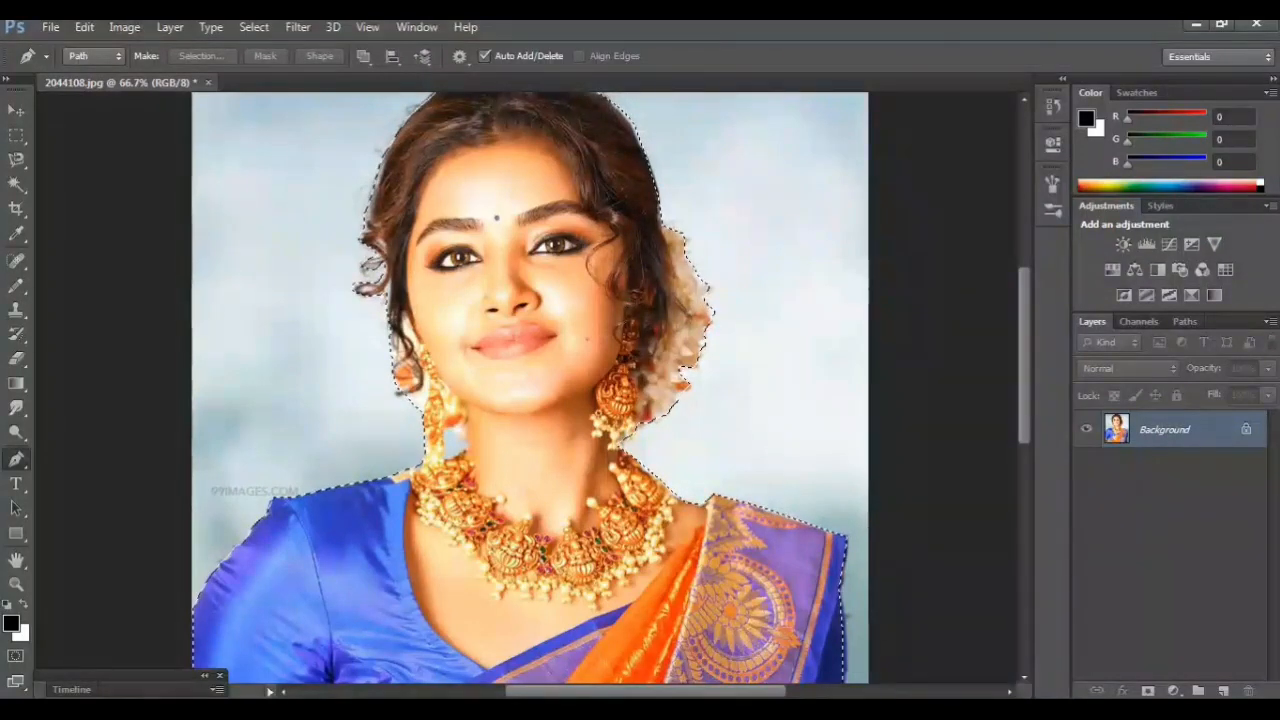
# - Create a white Letter document, 8.5 × 11 inches at 300 pixels/inch, and bring the selected woman into it from 2044108.jpg
pyautogui.hotkey('ctrl', 'n')
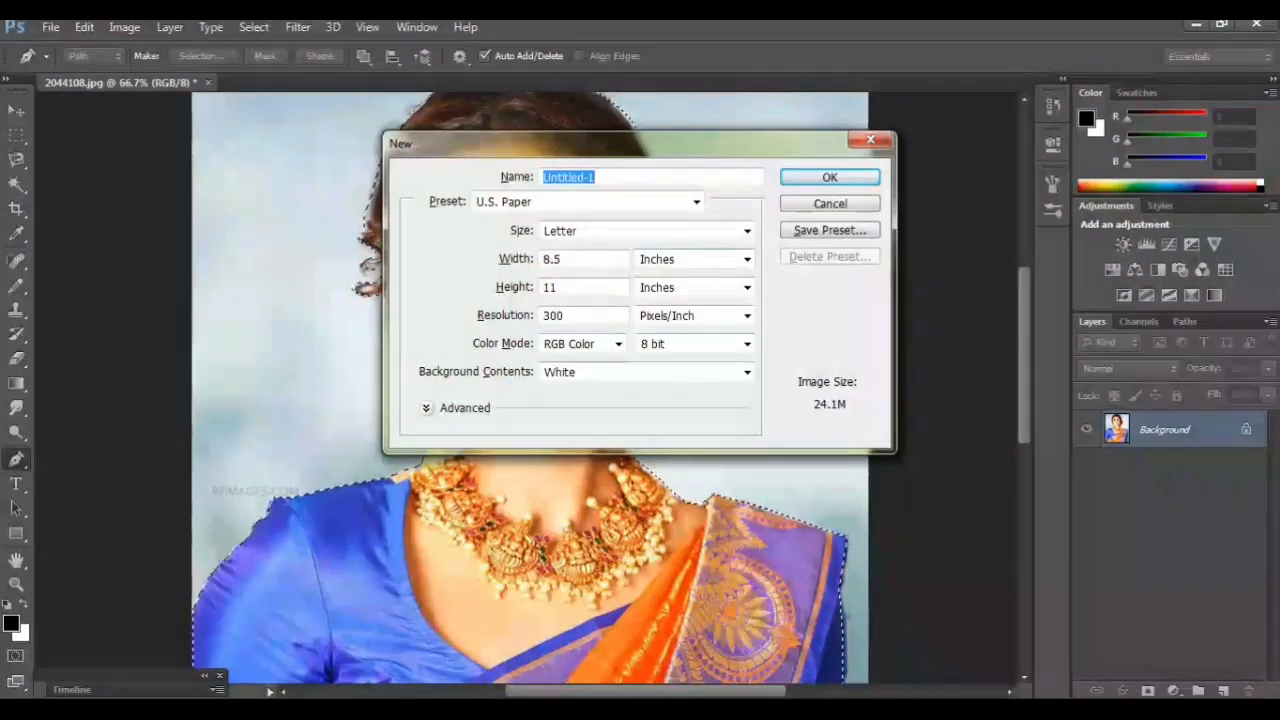
pyautogui.press('Return')
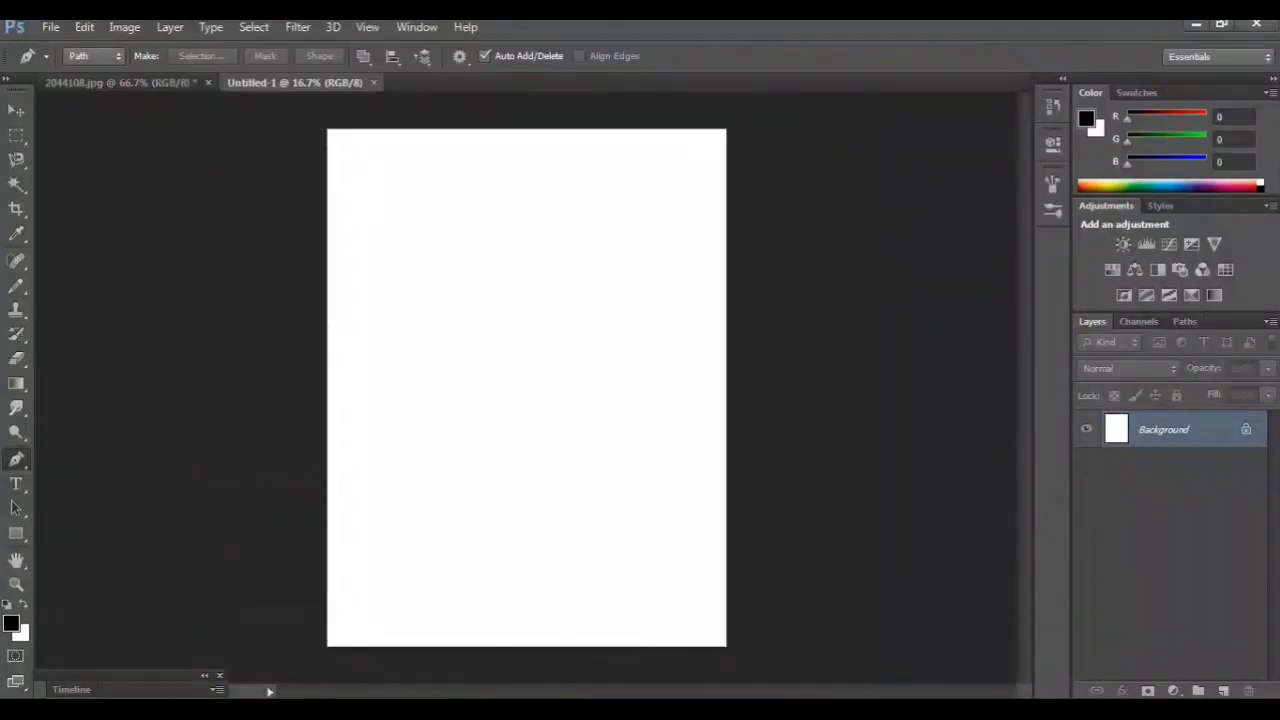
pyautogui.hotkey('ctrl', 'Tab')
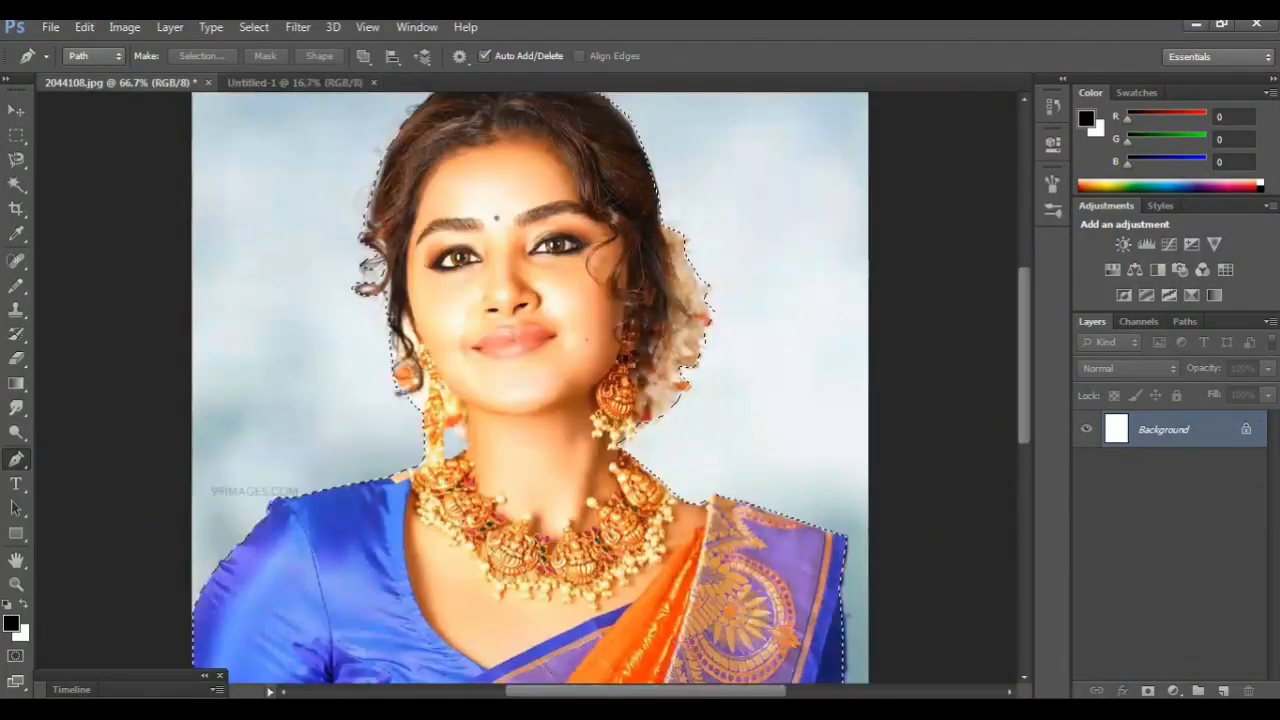
pyautogui.press('v')
pyautogui.moveTo(418, 262); pyautogui.dragTo(478, 345)
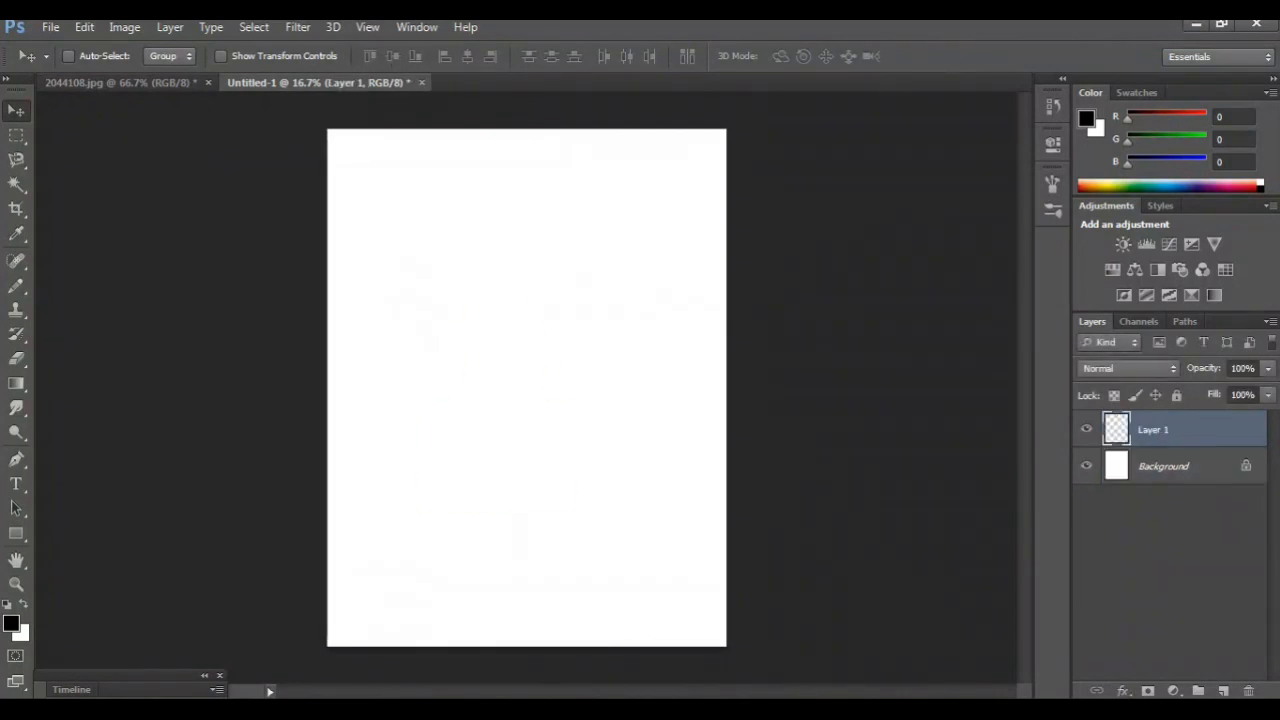
# - Enlarge the cut-out woman to about 215% width and 227% height, centred with her lower edge on the page's bottom edge
pyautogui.moveTo(515, 392); pyautogui.dragTo(525, 348)
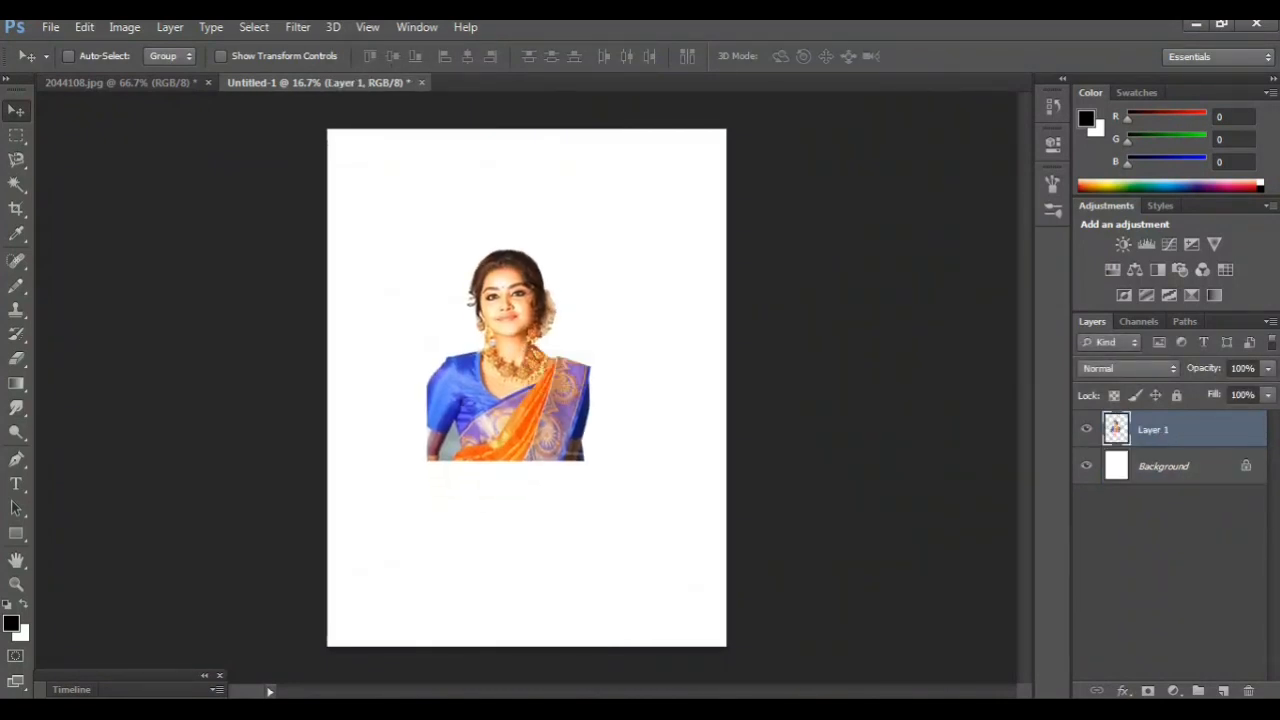
pyautogui.hotkey('ctrl', 't')
pyautogui.moveTo(584, 460); pyautogui.dragTo(688, 602)
pyautogui.moveTo(587, 529); pyautogui.dragTo(506, 443)
pyautogui.moveTo(611, 517); pyautogui.dragTo(702, 646)
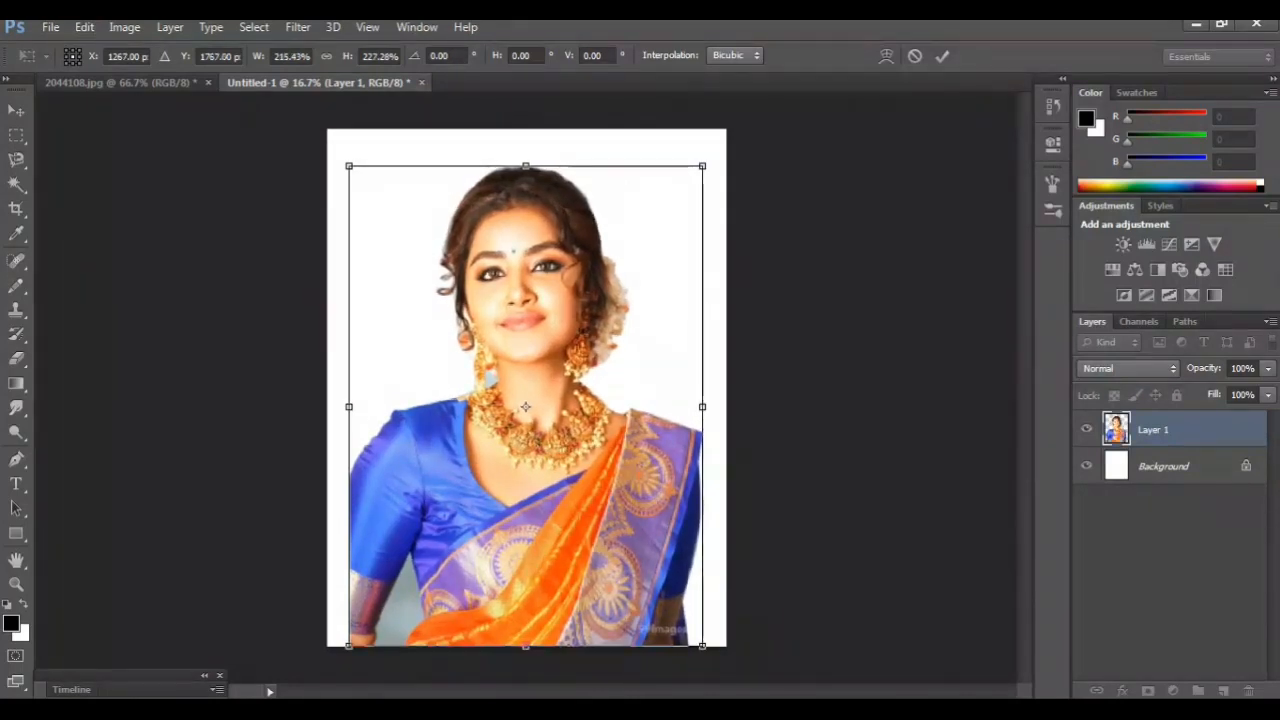
pyautogui.press('Return')
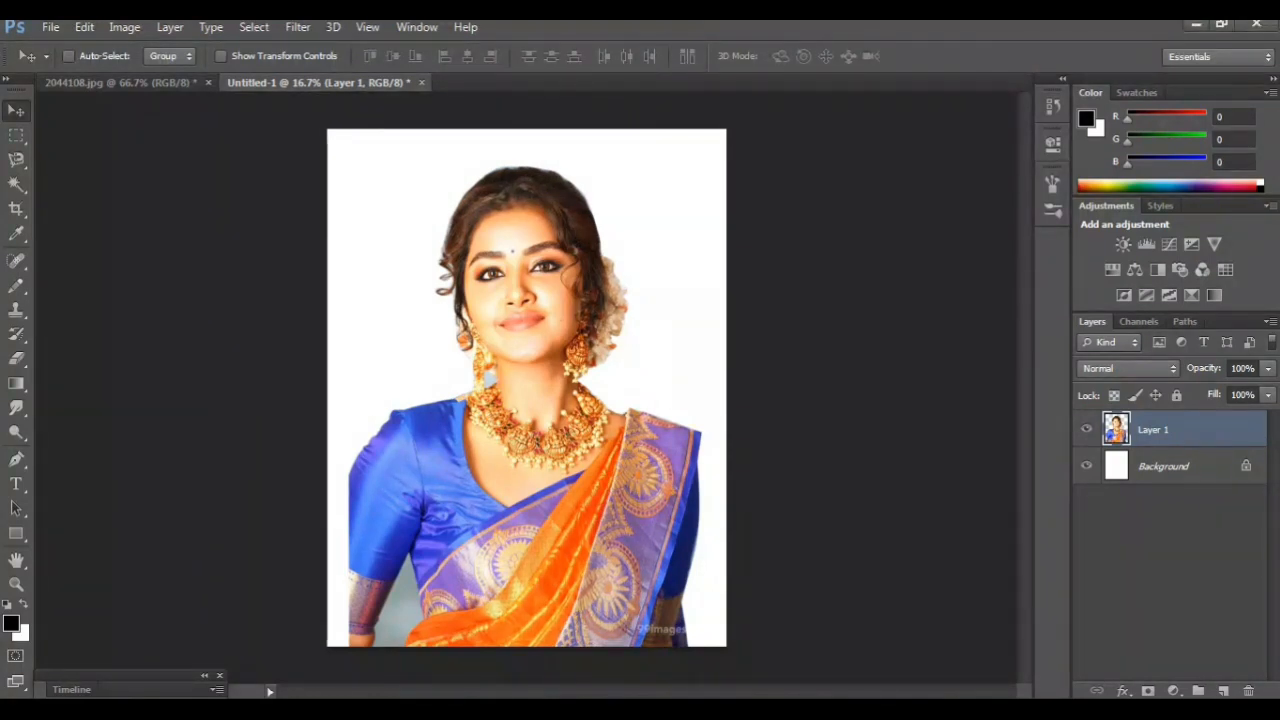
# - On a duplicate of the cut-out layer, with the original hidden, delete the full-width strip covering the figure below the chest
pyautogui.moveTo(1153, 429); pyautogui.dragTo(1222, 690)
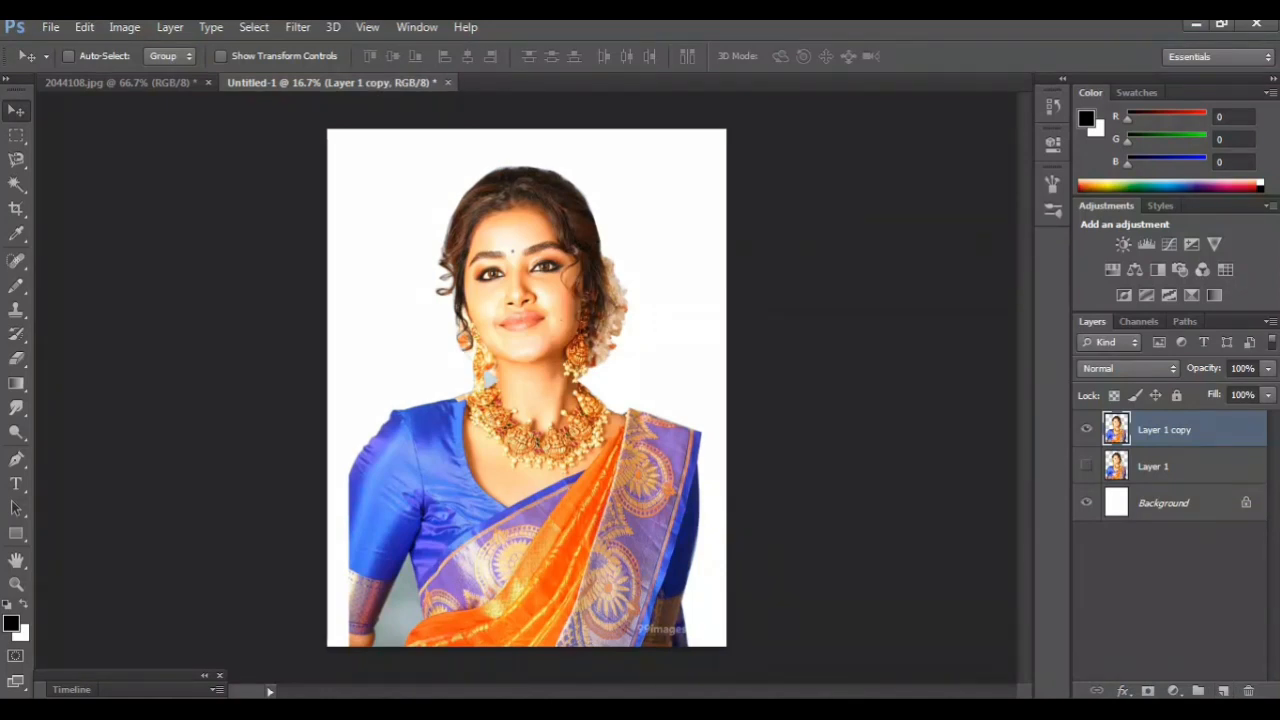
pyautogui.press('m')
pyautogui.moveTo(328, 515); pyautogui.dragTo(730, 648)
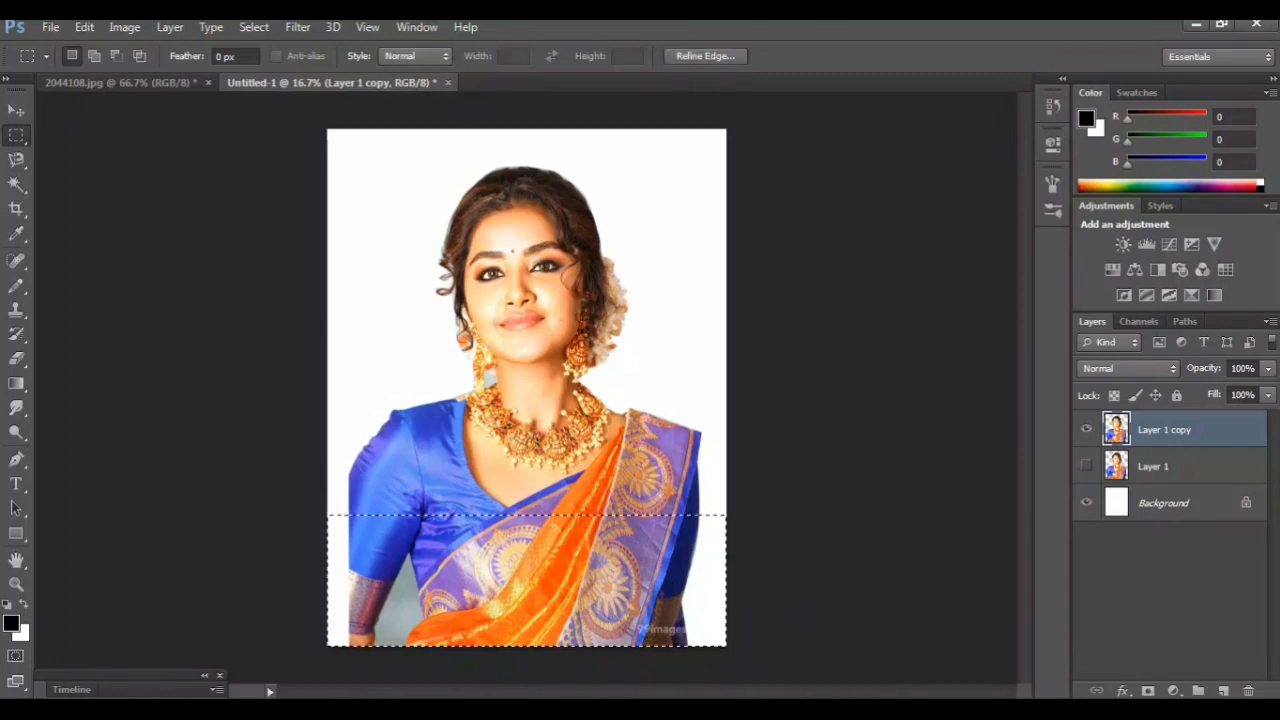
pyautogui.press('Delete')
pyautogui.click(686, 418)
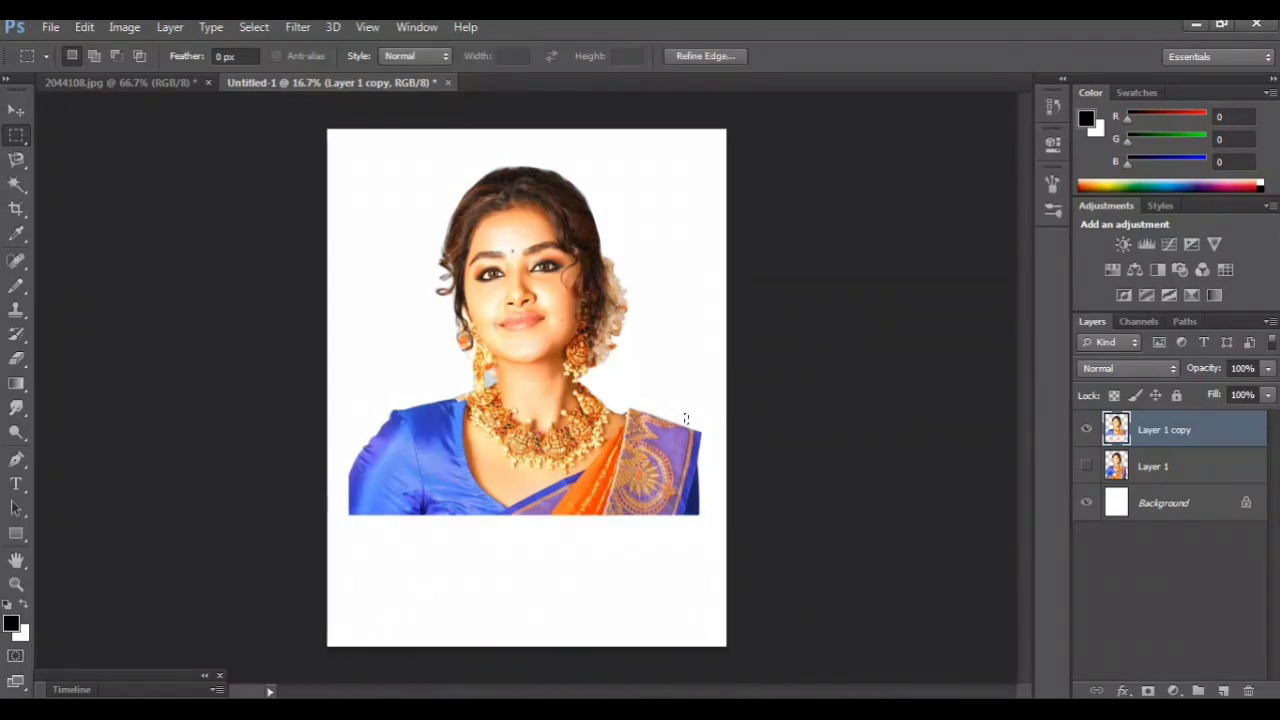
pyautogui.hotkey('ctrl', 't')
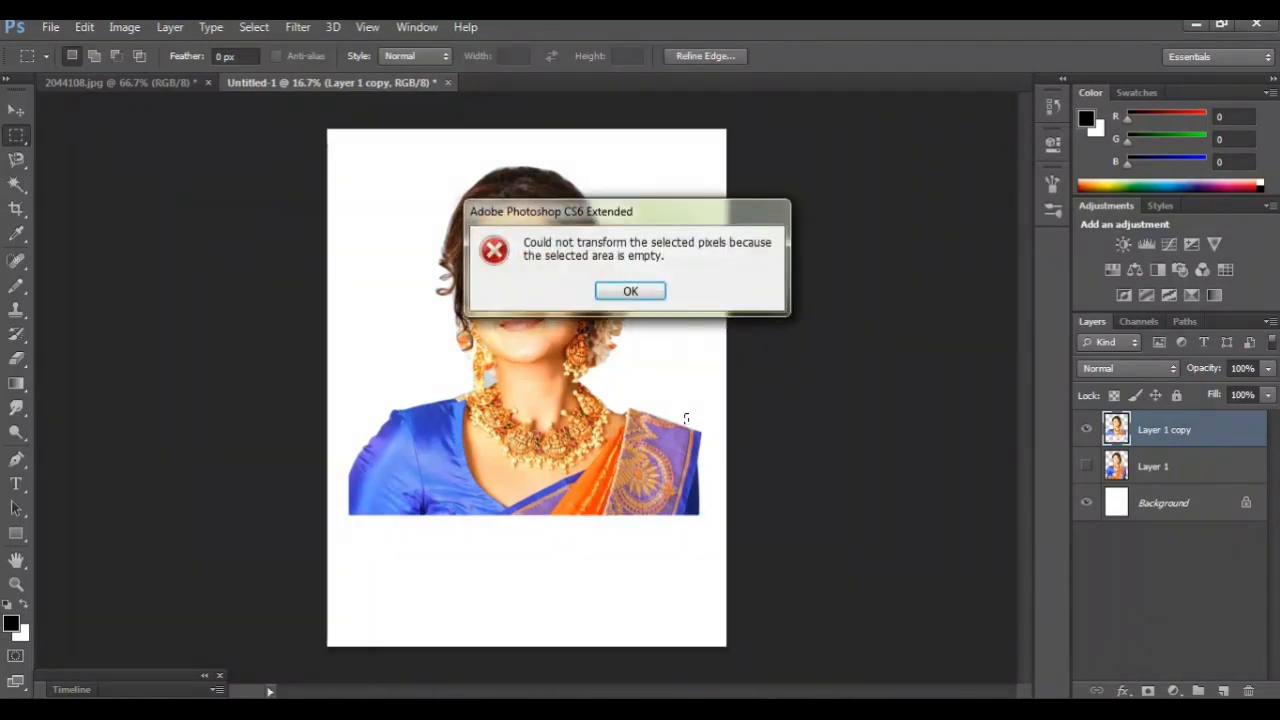
pyautogui.press('Return')
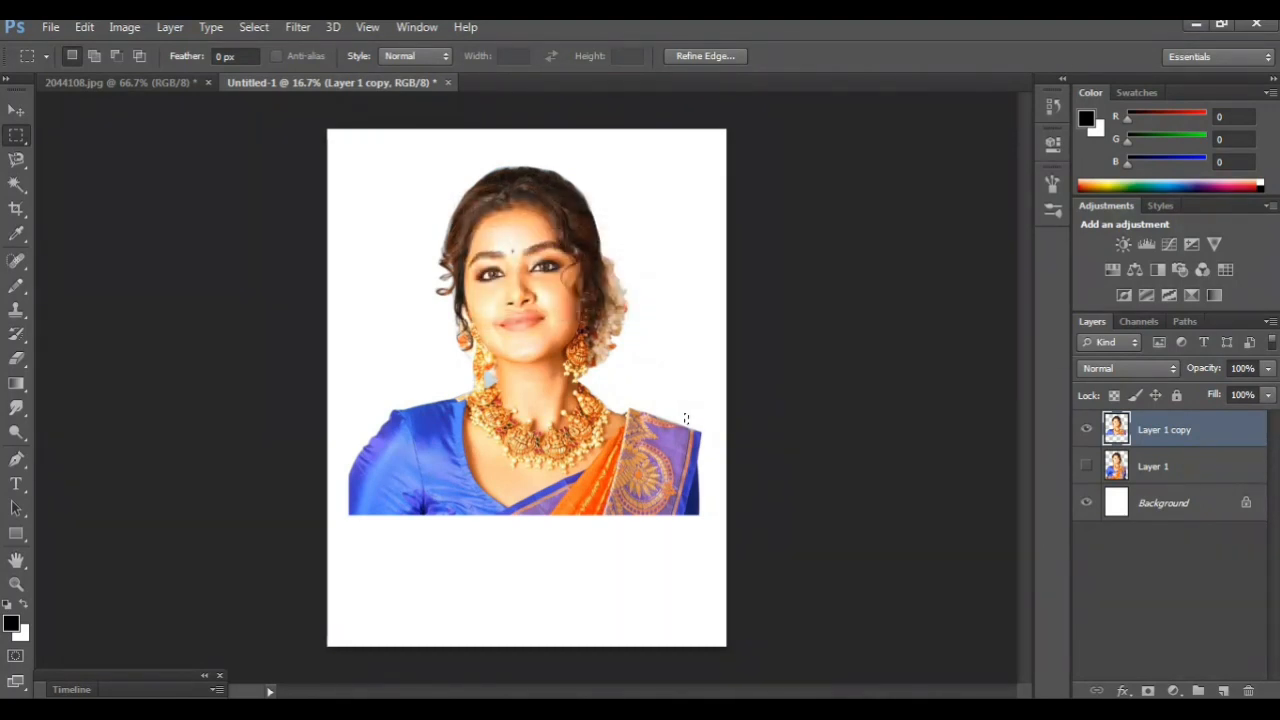
pyautogui.hotkey('ctrl', 't')
pyautogui.press('Return')
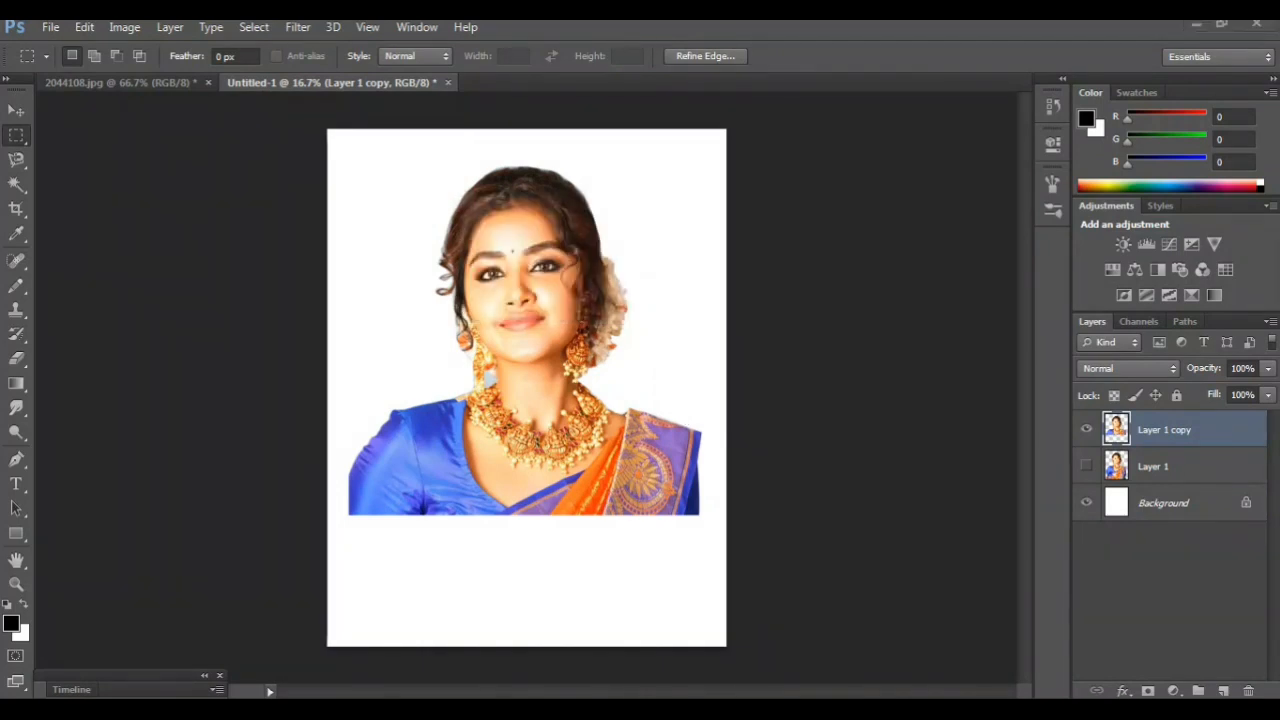
# - Scale the cropped copy of the woman to about 103% width and 109% height, and move it down to just above the page's lower edge
pyautogui.hotkey('ctrl', 't')
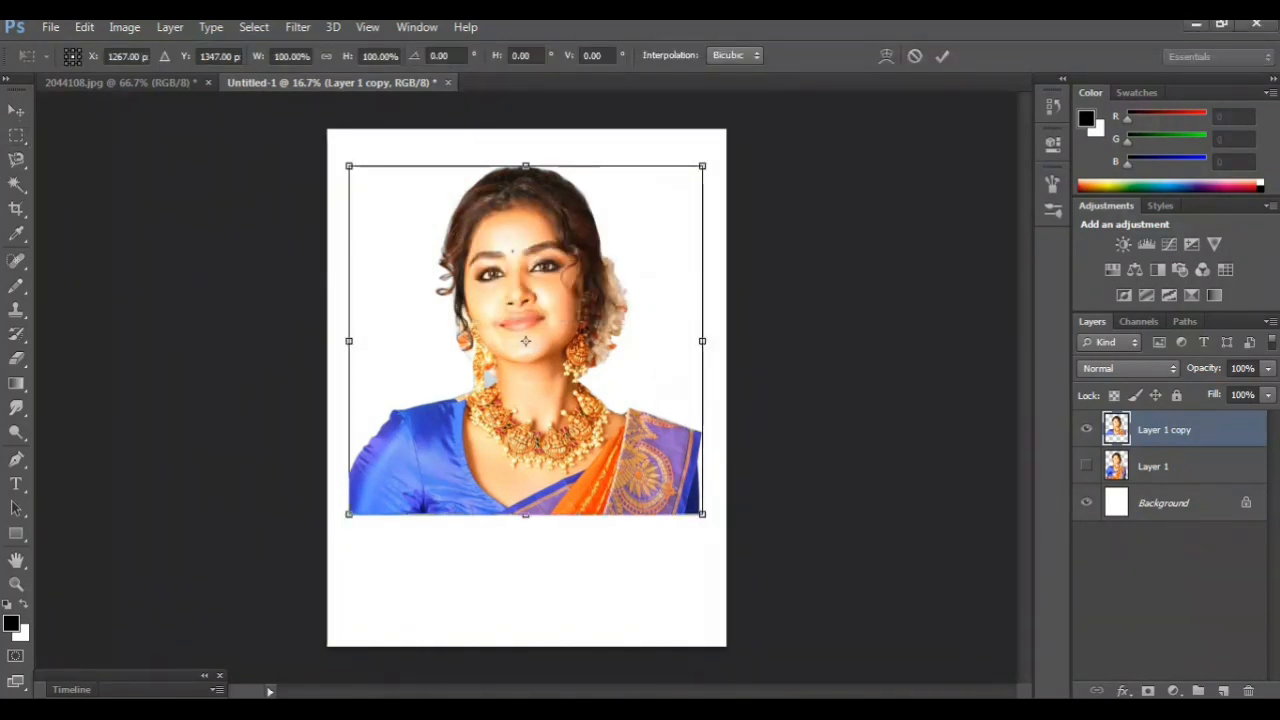
pyautogui.press('Down')
pyautogui.press('Down')
pyautogui.press('Down')
pyautogui.press('Down')
pyautogui.press('Down')
pyautogui.press('Down')
pyautogui.press('Down')
pyautogui.press('Down')
pyautogui.press('Down')
pyautogui.press('Down')
pyautogui.press('Down')
pyautogui.press('Down')
pyautogui.press('Down')
pyautogui.press('Down')
pyautogui.press('Down')
pyautogui.press('Down')
pyautogui.press('Down')
pyautogui.press('Down')
pyautogui.press('Down')
pyautogui.press('Down')
pyautogui.moveTo(526, 539); pyautogui.dragTo(526, 557)
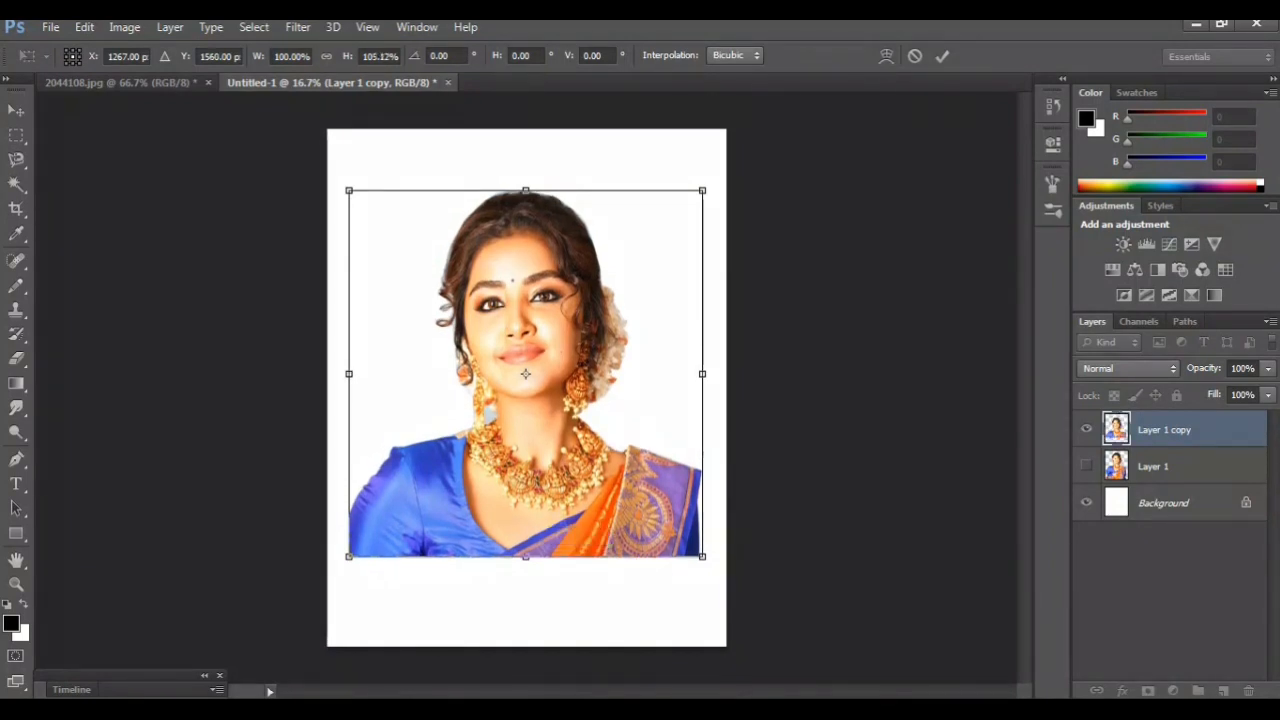
pyautogui.moveTo(702, 557); pyautogui.dragTo(681, 529)
pyautogui.moveTo(585, 497)
pyautogui.mouseDown()
pyautogui.moveTo(609, 580)
pyautogui.moveTo(604, 514)
pyautogui.mouseUp()
pyautogui.moveTo(695, 550); pyautogui.dragTo(709, 575)
pyautogui.moveTo(530, 525); pyautogui.dragTo(515, 480)
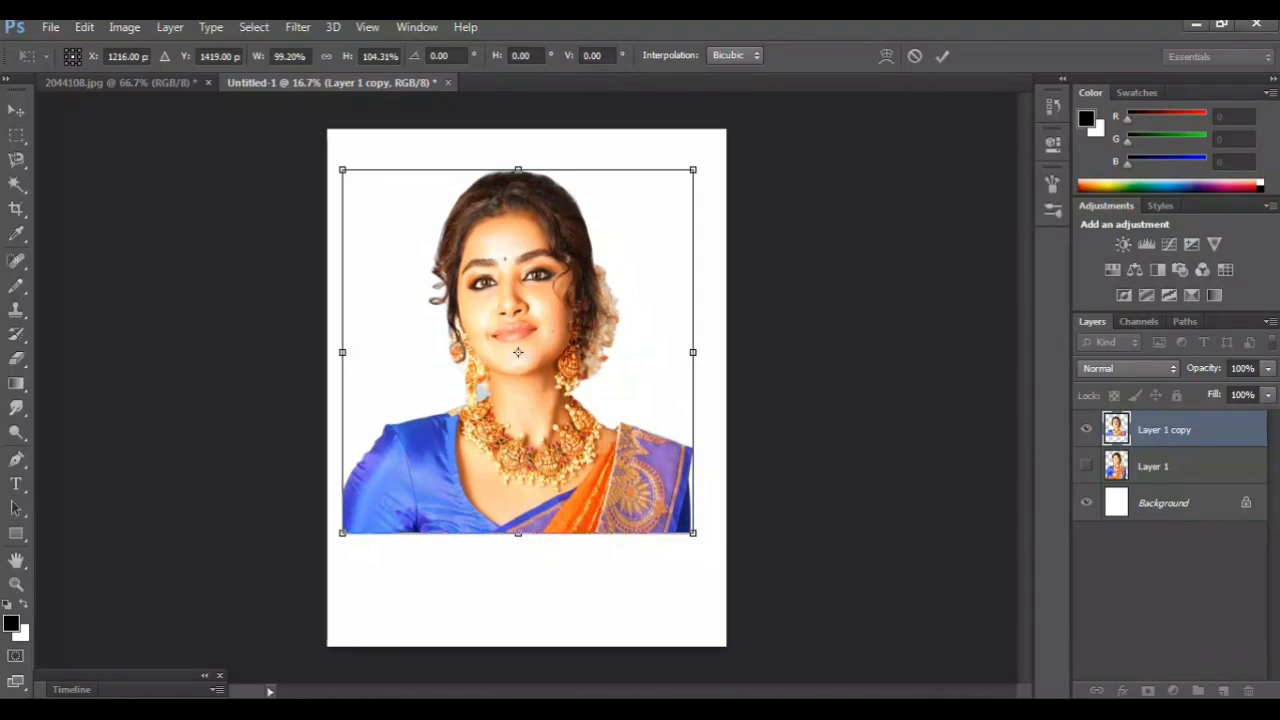
pyautogui.moveTo(691, 531); pyautogui.dragTo(706, 551)
pyautogui.moveTo(596, 484); pyautogui.dragTo(602, 561)
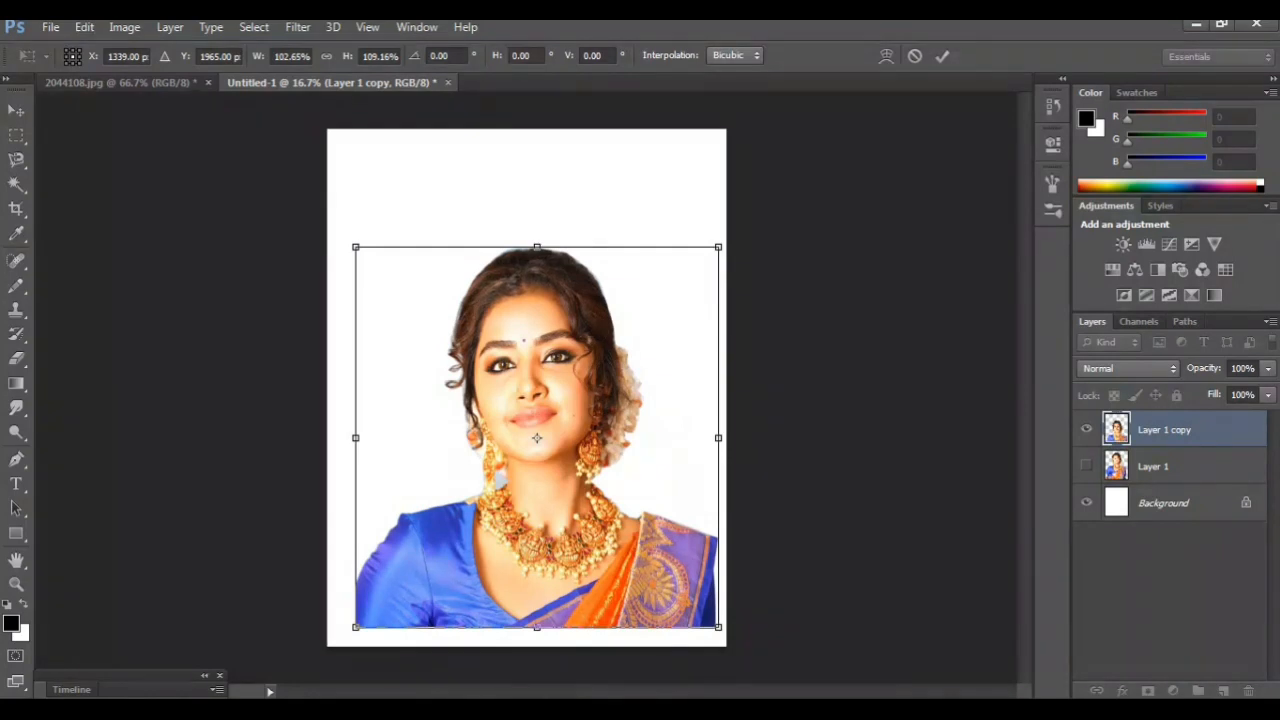
pyautogui.press('Return')
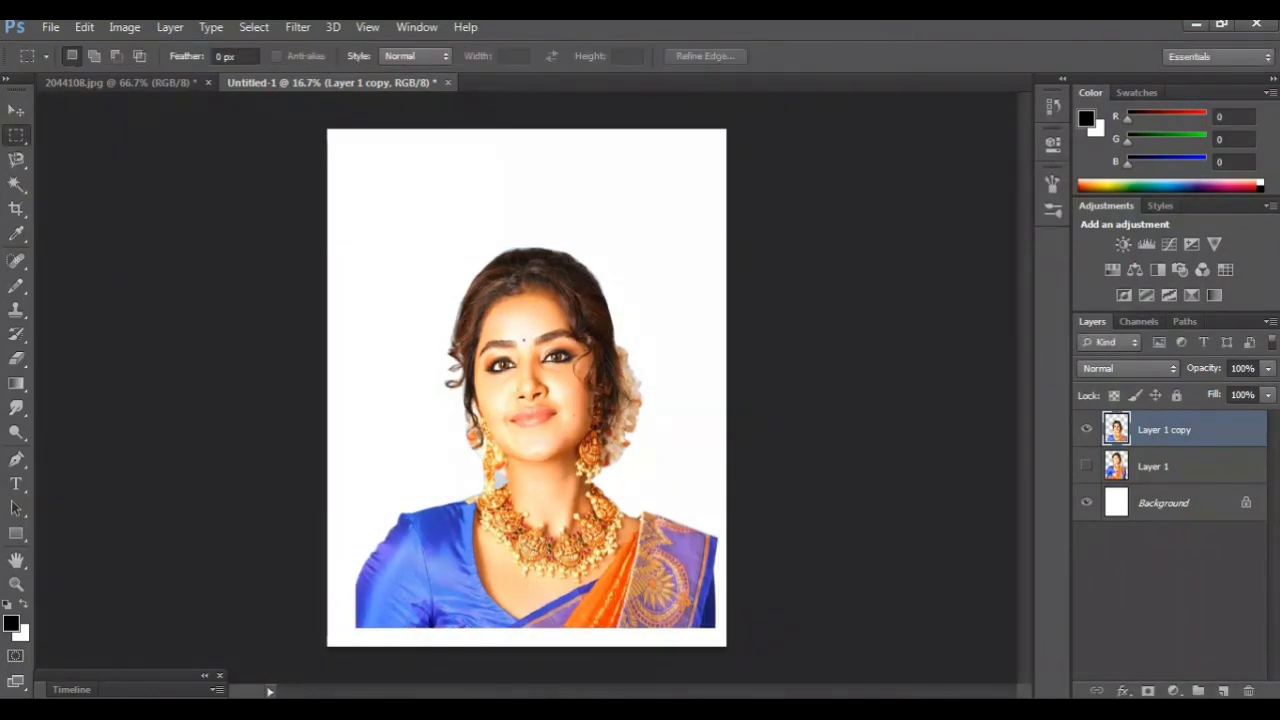
# - Compare the cropped copy with the original full cut-out by switching their layer visibility, leaving Layer 1 hidden
pyautogui.click(1087, 429)
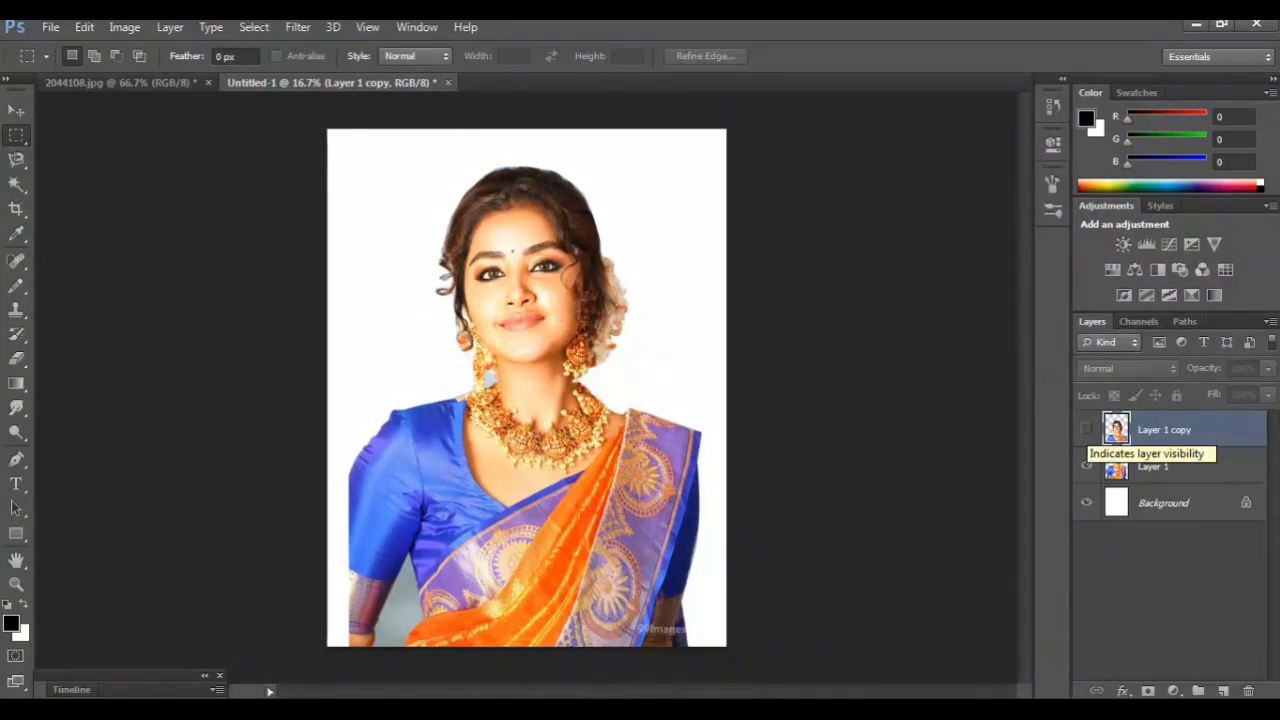
pyautogui.click(1087, 429)
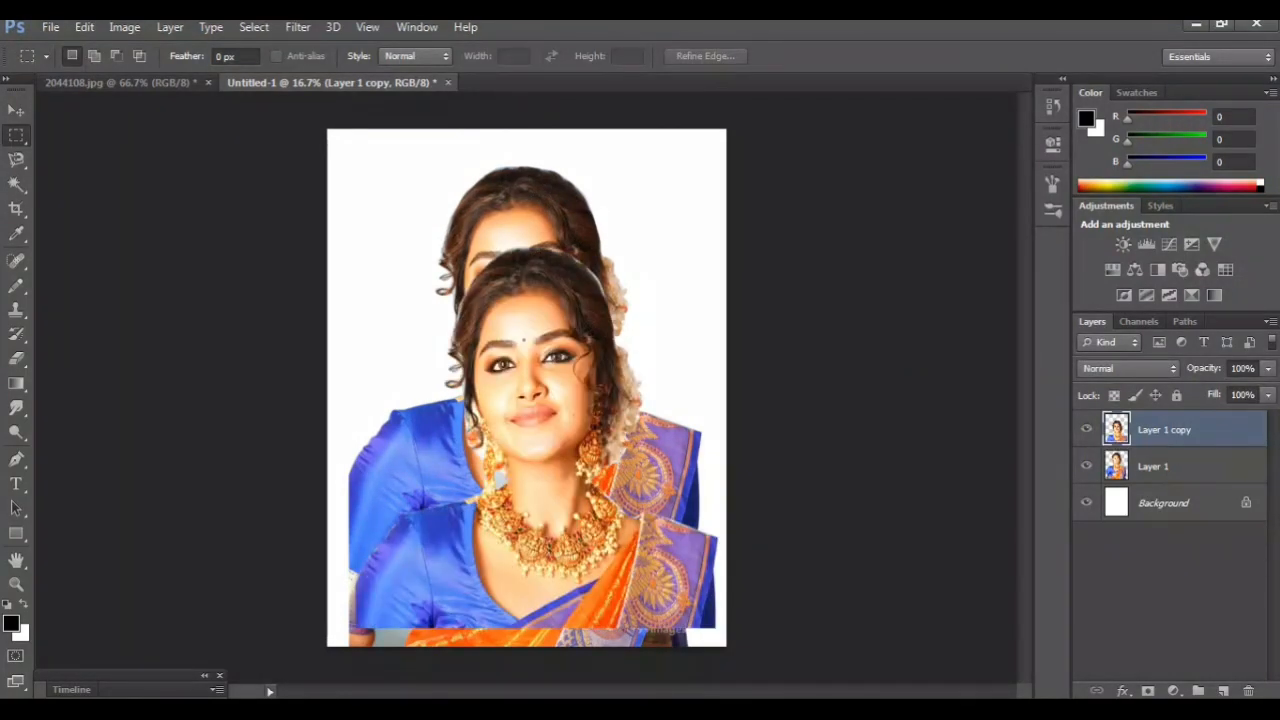
pyautogui.click(1087, 466)
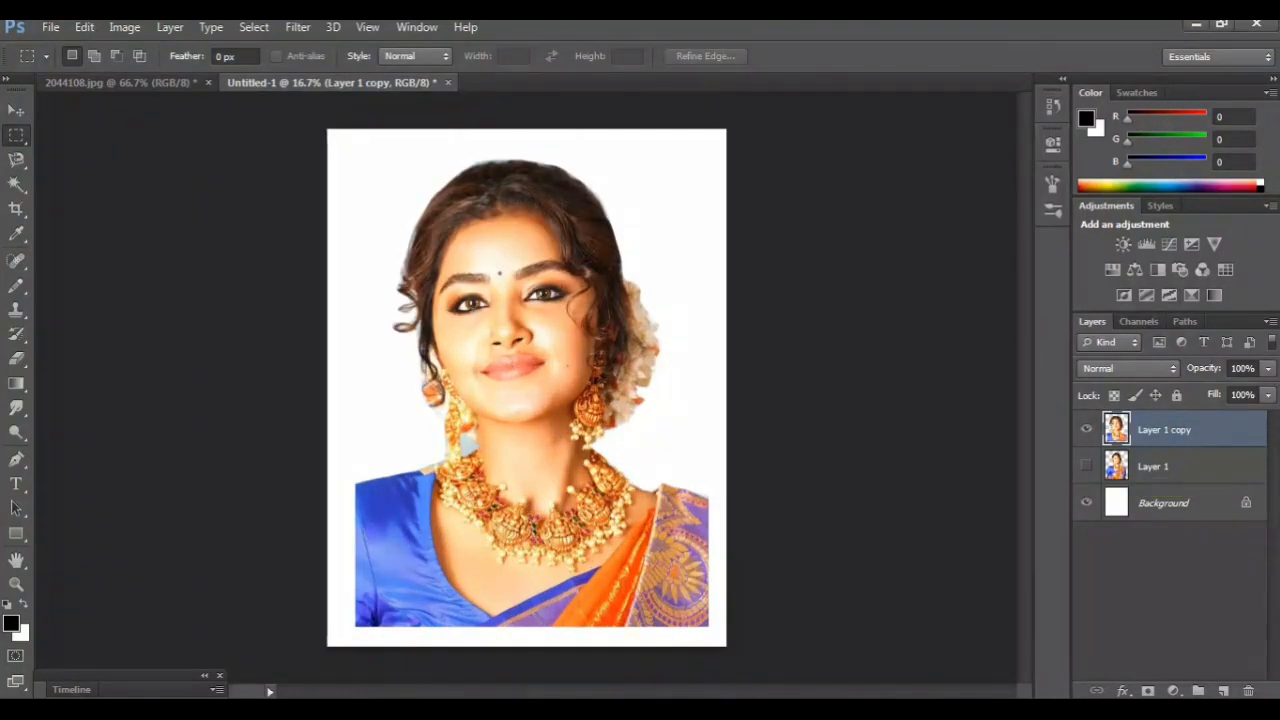
# - Sharpen the cropped portrait with Unsharp Mask at 94% amount, 10.0 pixels radius and threshold 0
pyautogui.click(297, 27)
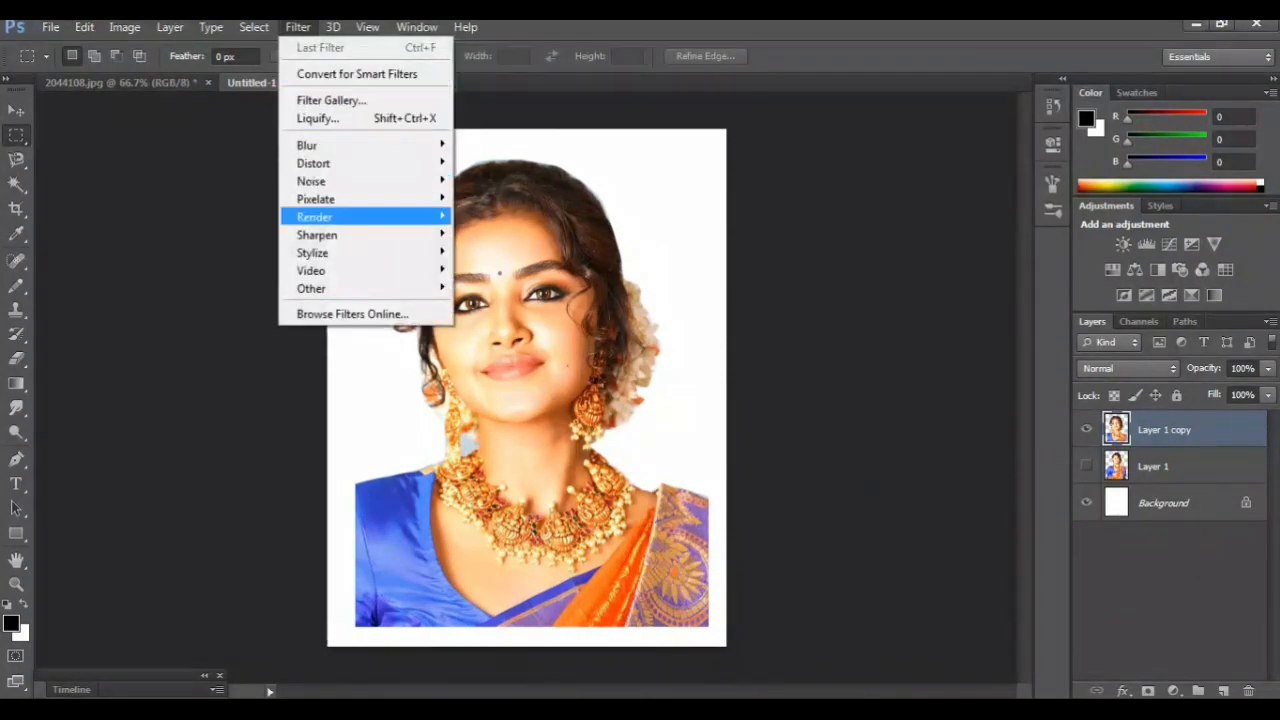
pyautogui.moveTo(330, 235)
pyautogui.click(505, 305)
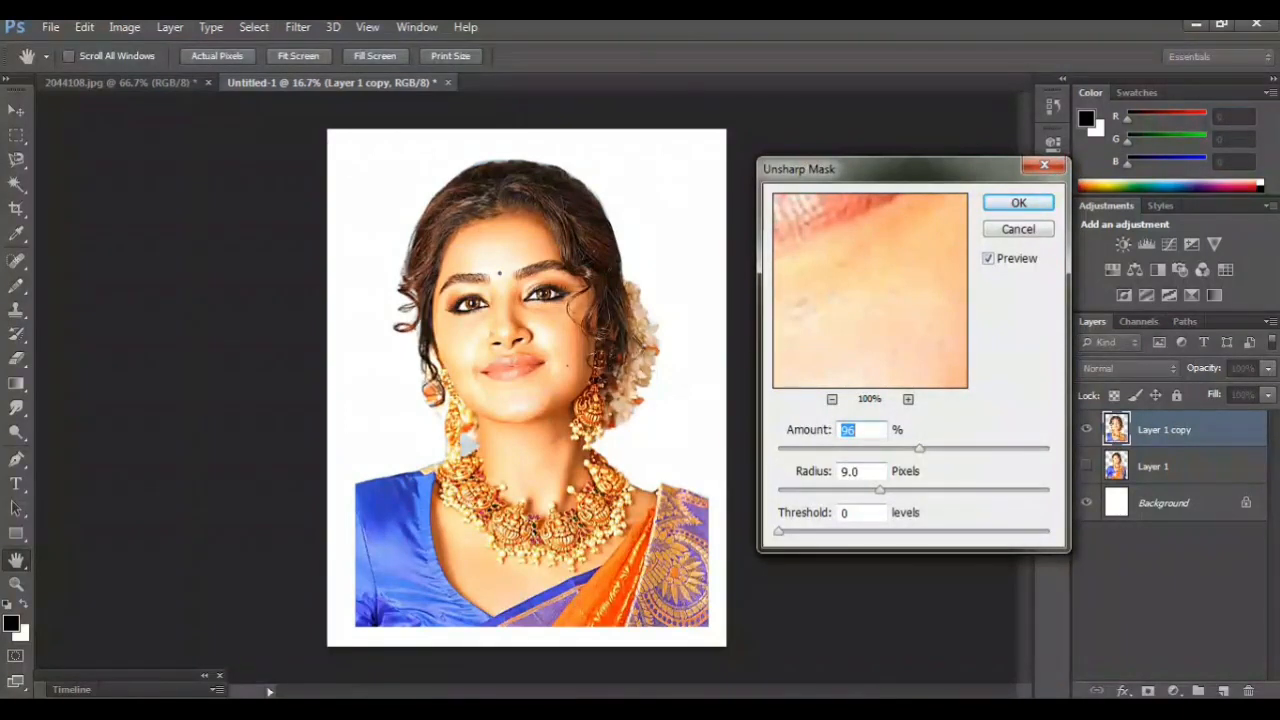
pyautogui.moveTo(880, 490); pyautogui.dragTo(890, 490)
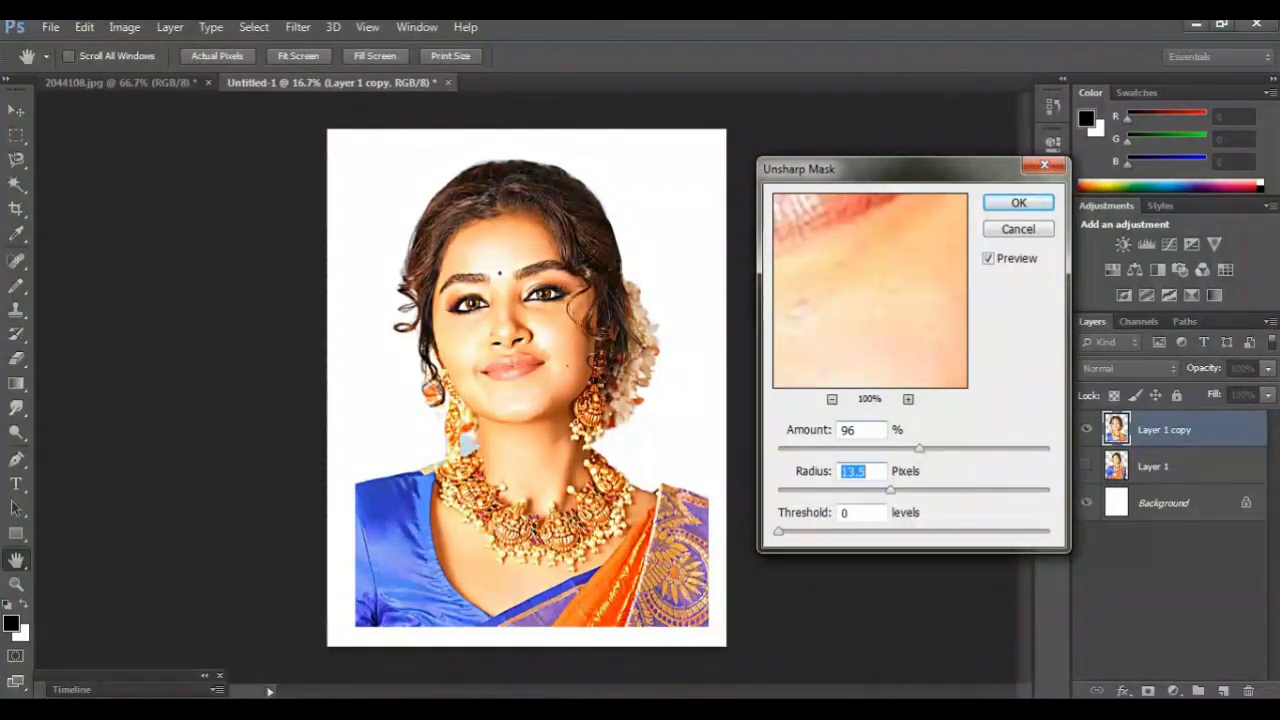
pyautogui.moveTo(919, 448)
pyautogui.mouseDown()
pyautogui.moveTo(932, 448)
pyautogui.moveTo(917, 448)
pyautogui.mouseUp()
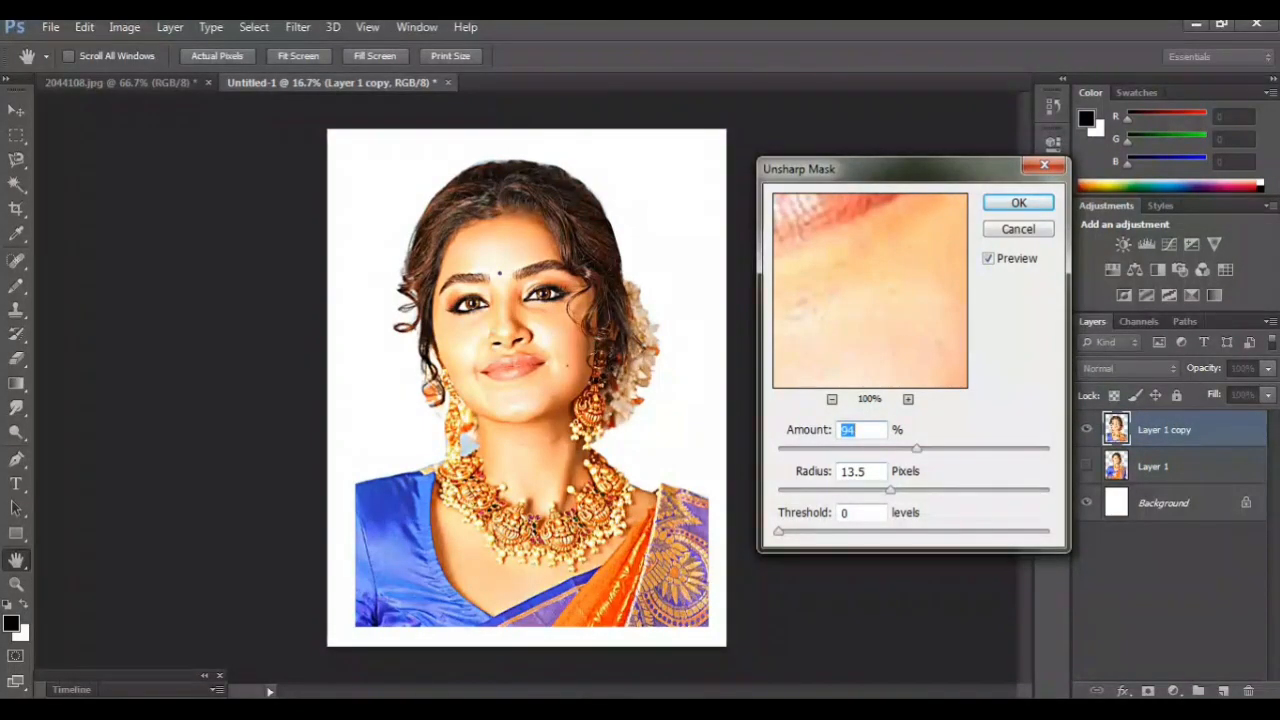
pyautogui.moveTo(890, 490); pyautogui.dragTo(878, 490)
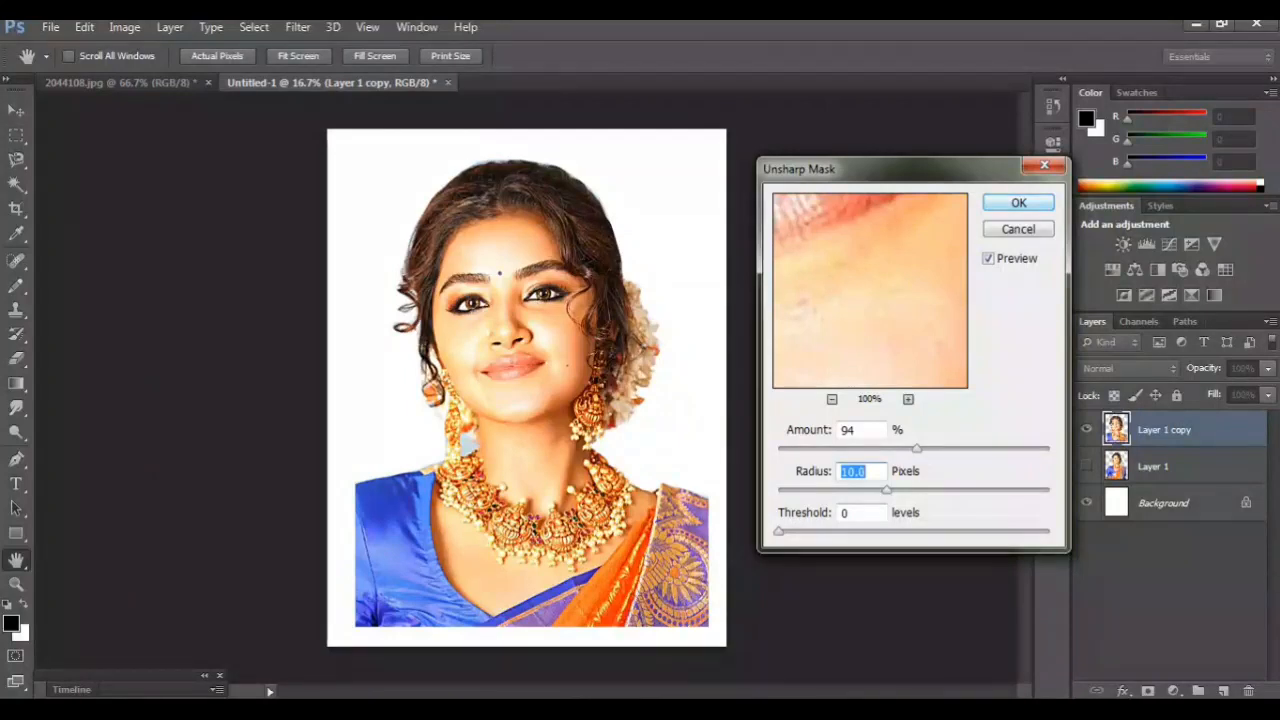
pyautogui.click(1018, 202)
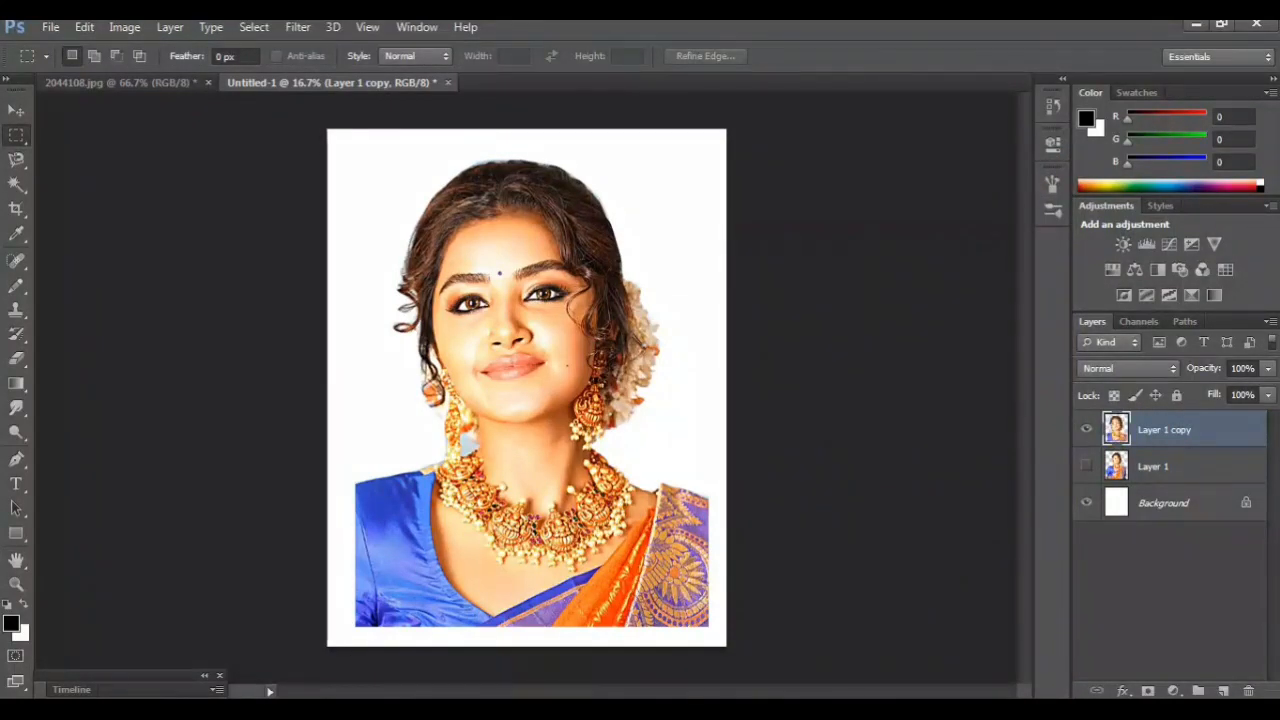
# - Duplicate the sharpened portrait layer and hide the layer it was copied from
pyautogui.moveTo(1164, 429); pyautogui.dragTo(1223, 690)
pyautogui.click(1087, 466)
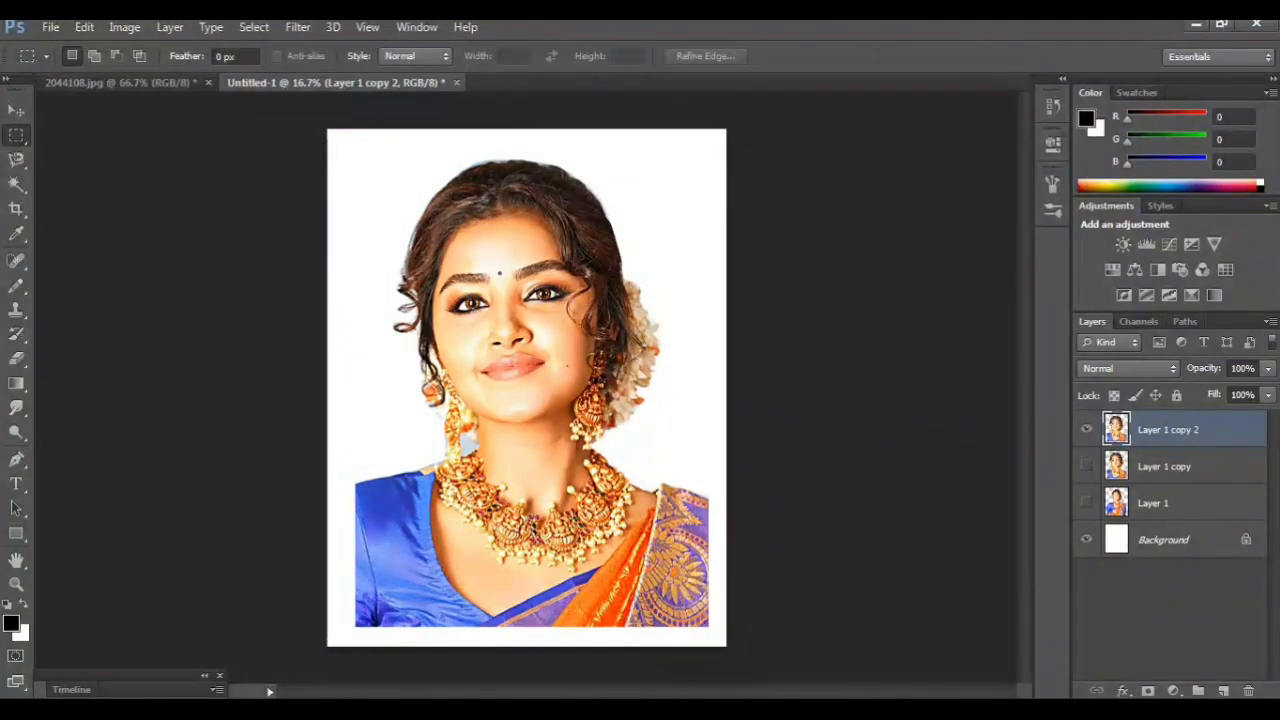
# - Smudge the eyebrow on the image's left along its hair direction, using a 45 px brush at 47% strength, out to its tapered tail
pyautogui.hotkey('ctrl', '+')
pyautogui.hotkey('ctrl', '+')
pyautogui.hotkey('ctrl', '+')
pyautogui.scroll(3, 527, 388)
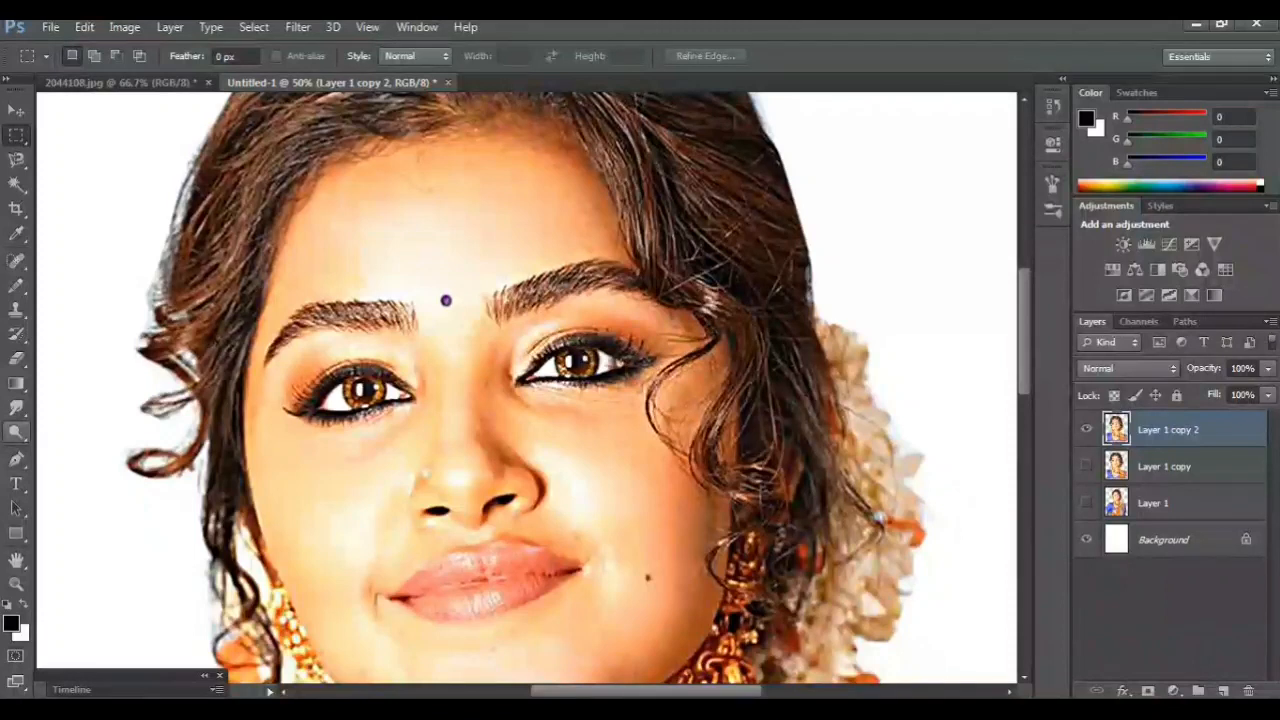
pyautogui.click(16, 408)
pyautogui.click(88, 436)
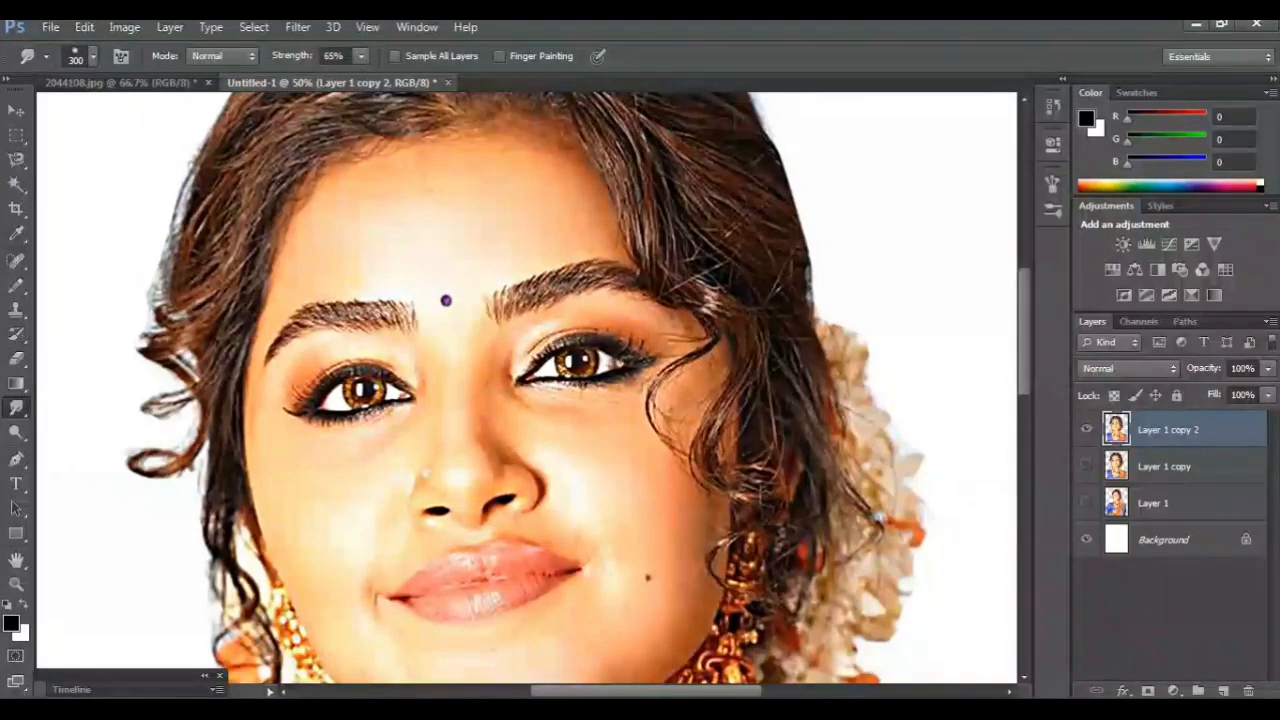
pyautogui.scroll(1, 527, 388)
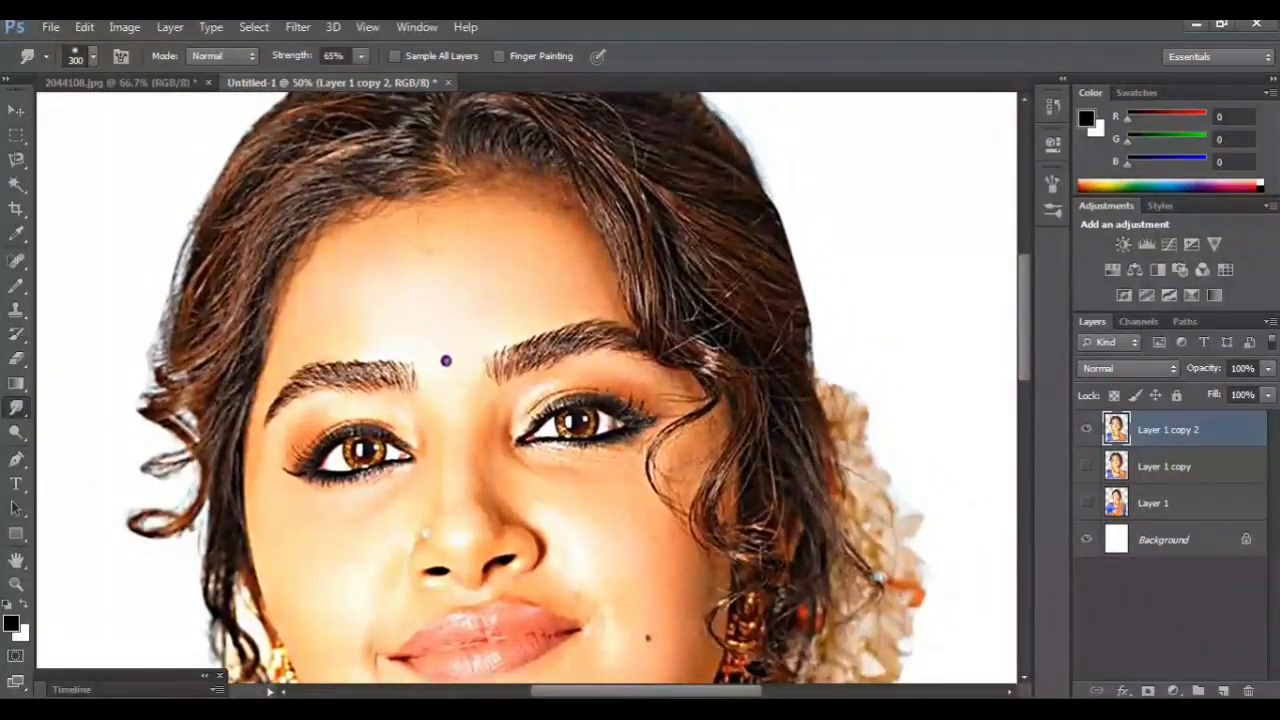
pyautogui.press('[')
pyautogui.press('[')
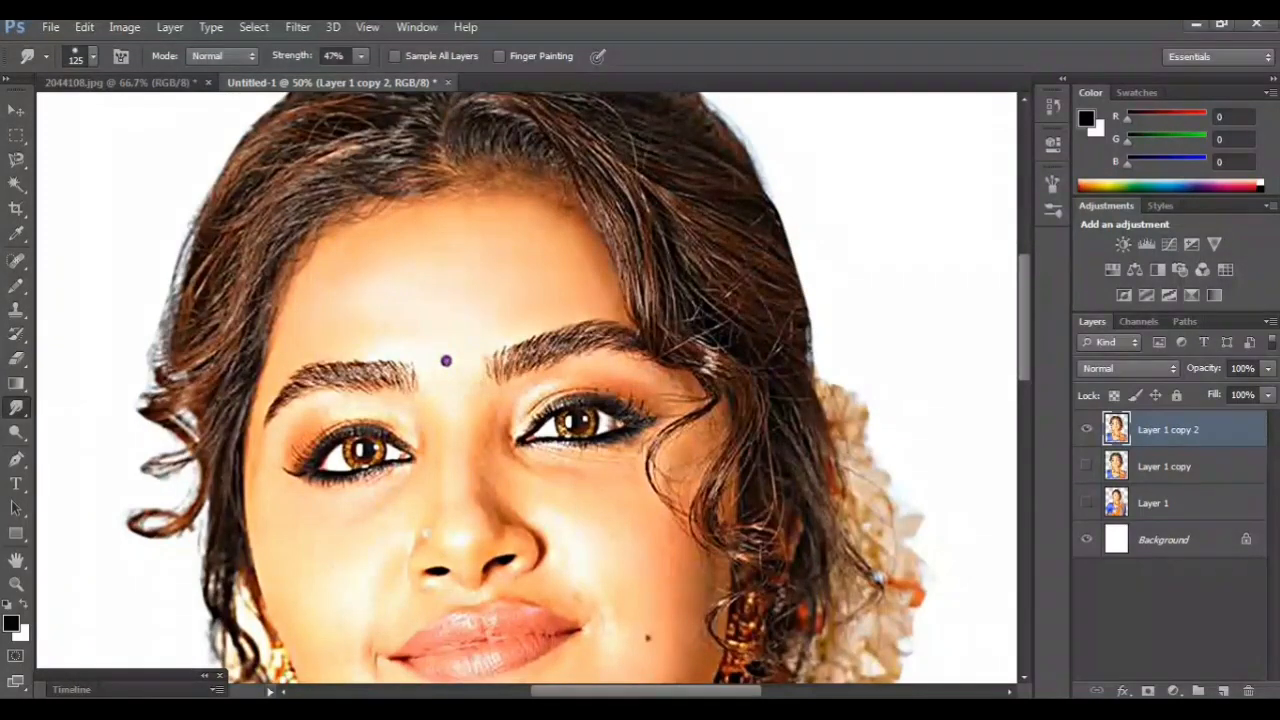
pyautogui.hotkey('ctrl', '+')
pyautogui.hotkey('ctrl', '+')
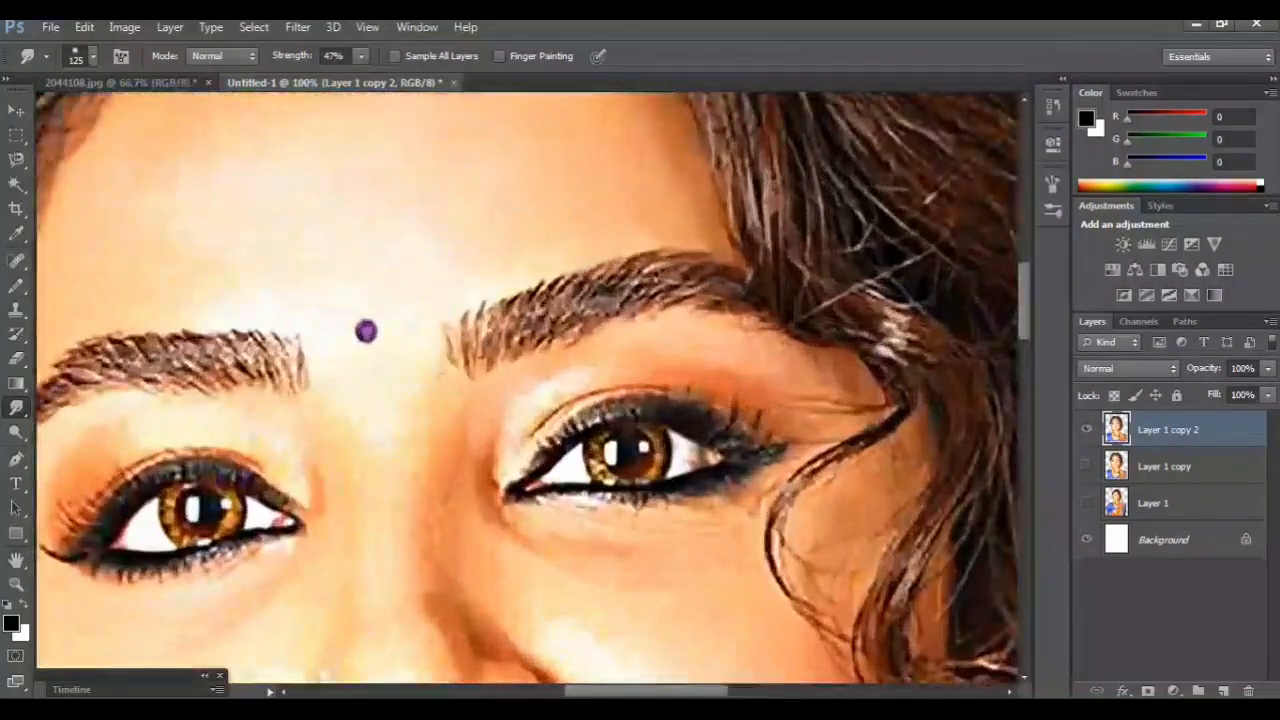
pyautogui.moveTo(365, 331); pyautogui.dragTo(577, 331)
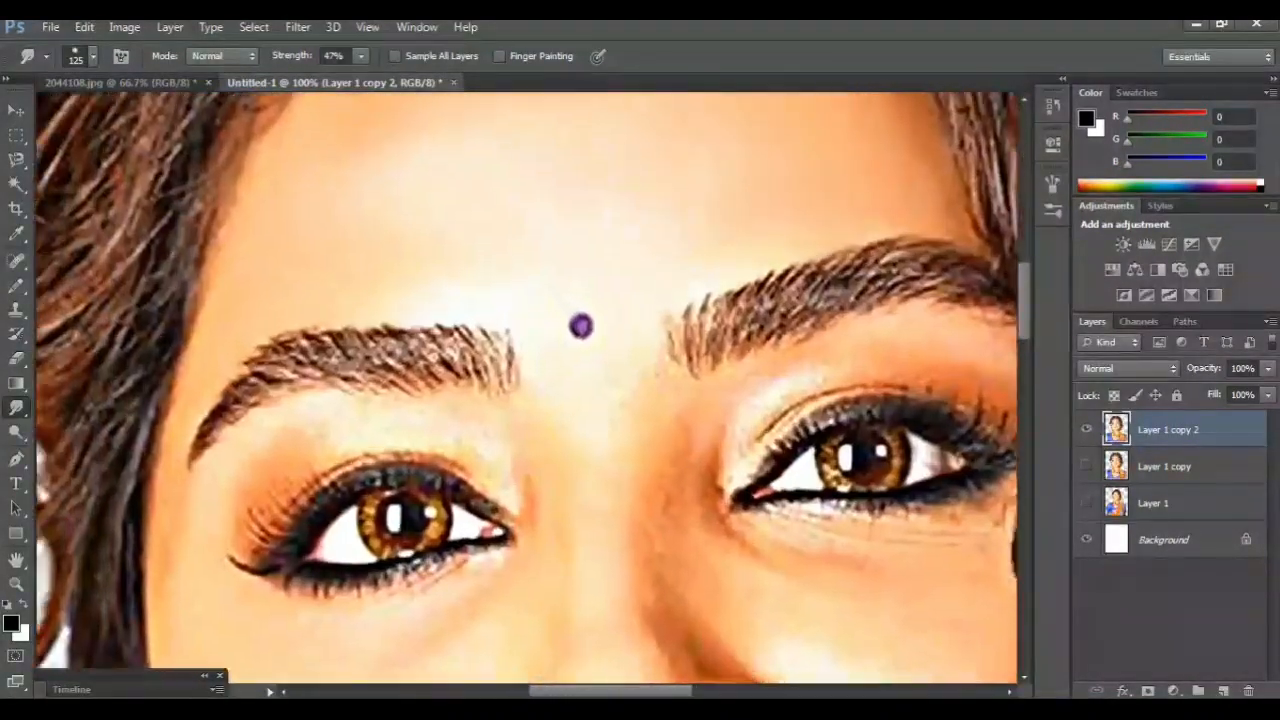
pyautogui.scroll(3, 580, 326)
pyautogui.moveTo(625, 272)
pyautogui.mouseDown()
pyautogui.moveTo(877, 271)
pyautogui.moveTo(880, 242)
pyautogui.mouseUp()
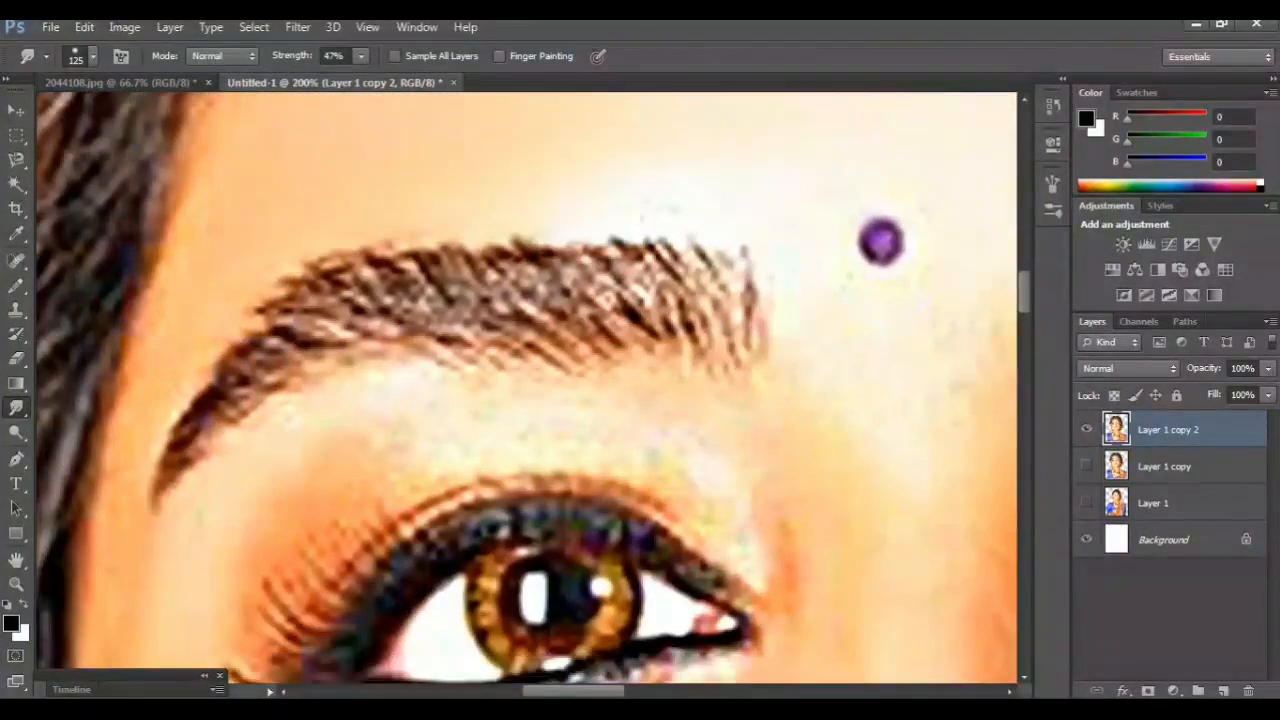
pyautogui.press('[')
pyautogui.press('[')
pyautogui.press('[')
pyautogui.press('[')
pyautogui.press('[')
pyautogui.press('[')
pyautogui.moveTo(708, 322); pyautogui.dragTo(712, 265)
pyautogui.moveTo(733, 325)
pyautogui.mouseDown()
pyautogui.moveTo(738, 280)
pyautogui.moveTo(716, 244)
pyautogui.mouseUp()
pyautogui.moveTo(674, 322); pyautogui.dragTo(642, 256)
pyautogui.moveTo(668, 320); pyautogui.dragTo(600, 240)
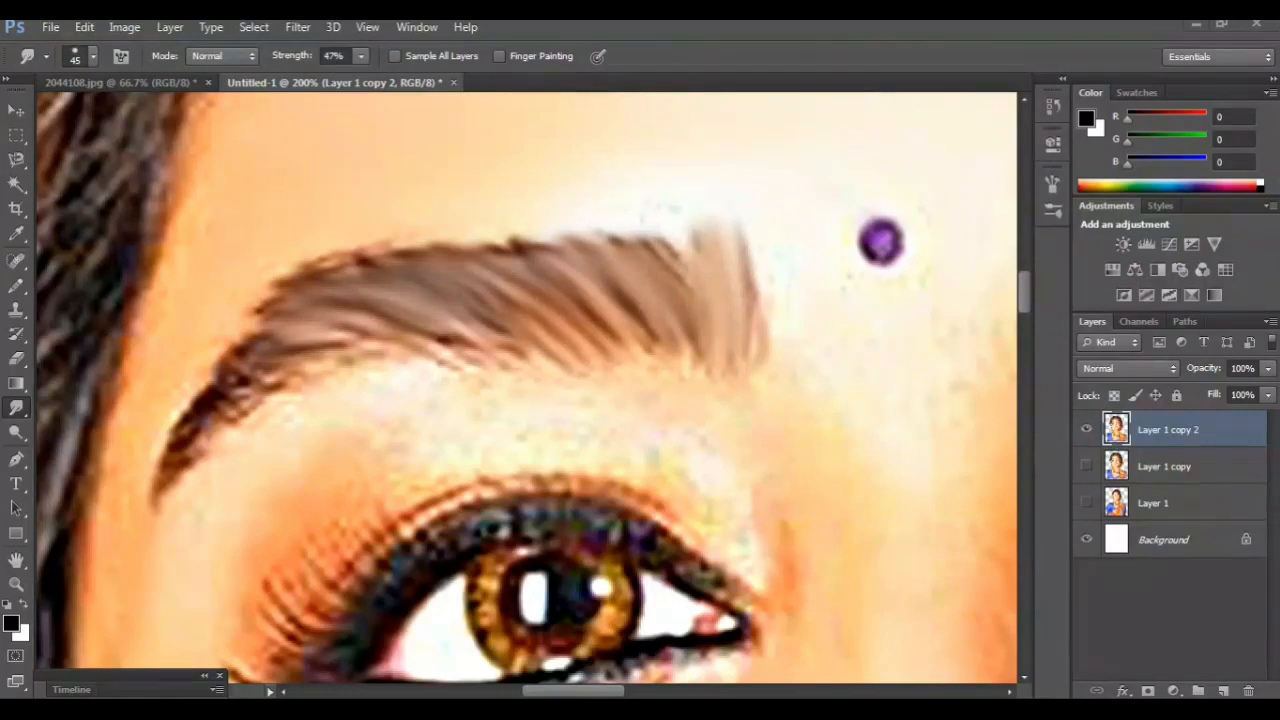
pyautogui.moveTo(300, 346)
pyautogui.mouseDown()
pyautogui.moveTo(226, 384)
pyautogui.moveTo(162, 472)
pyautogui.mouseUp()
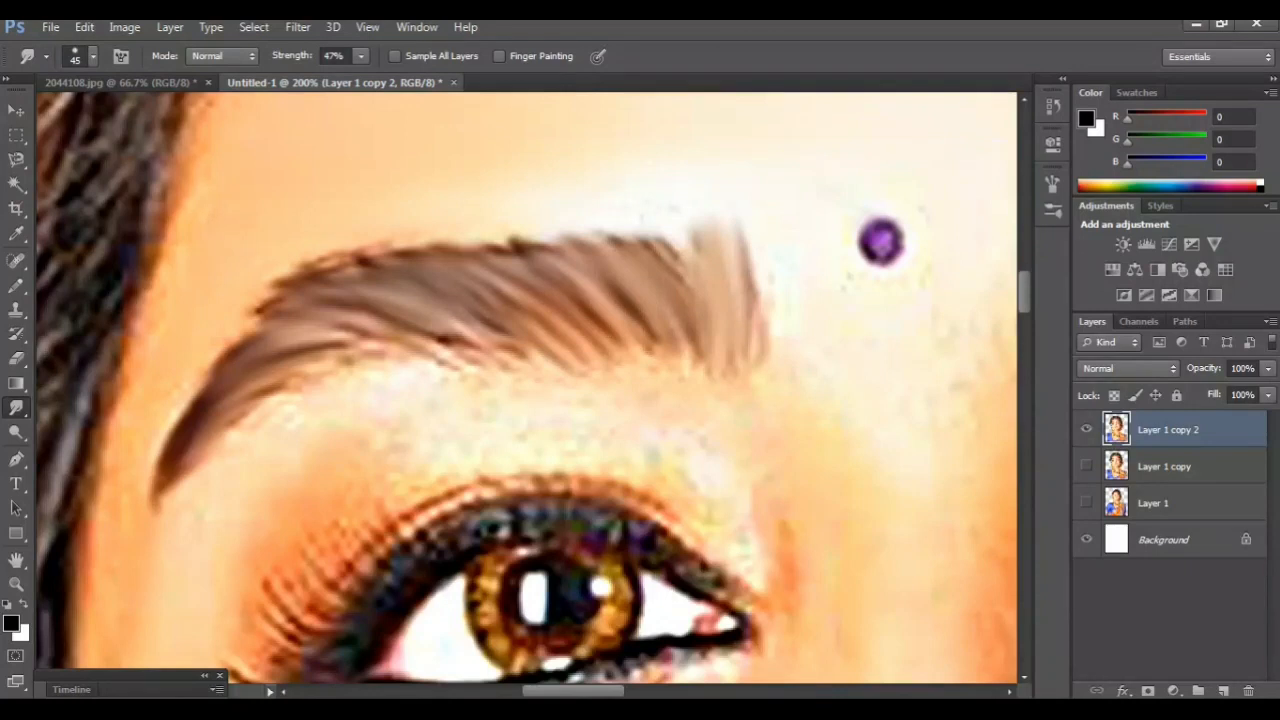
pyautogui.moveTo(196, 402); pyautogui.dragTo(160, 456)
# - Smooth the skin between the smudged eyebrow and the eye below it with the Smudge tool at 47% strength
pyautogui.scroll(-1, 527, 389)
pyautogui.moveTo(682, 456)
pyautogui.mouseDown()
pyautogui.moveTo(755, 492)
pyautogui.moveTo(712, 420)
pyautogui.moveTo(762, 520)
pyautogui.mouseUp()
pyautogui.moveTo(618, 374); pyautogui.dragTo(574, 384)
pyautogui.moveTo(664, 442); pyautogui.dragTo(560, 405)
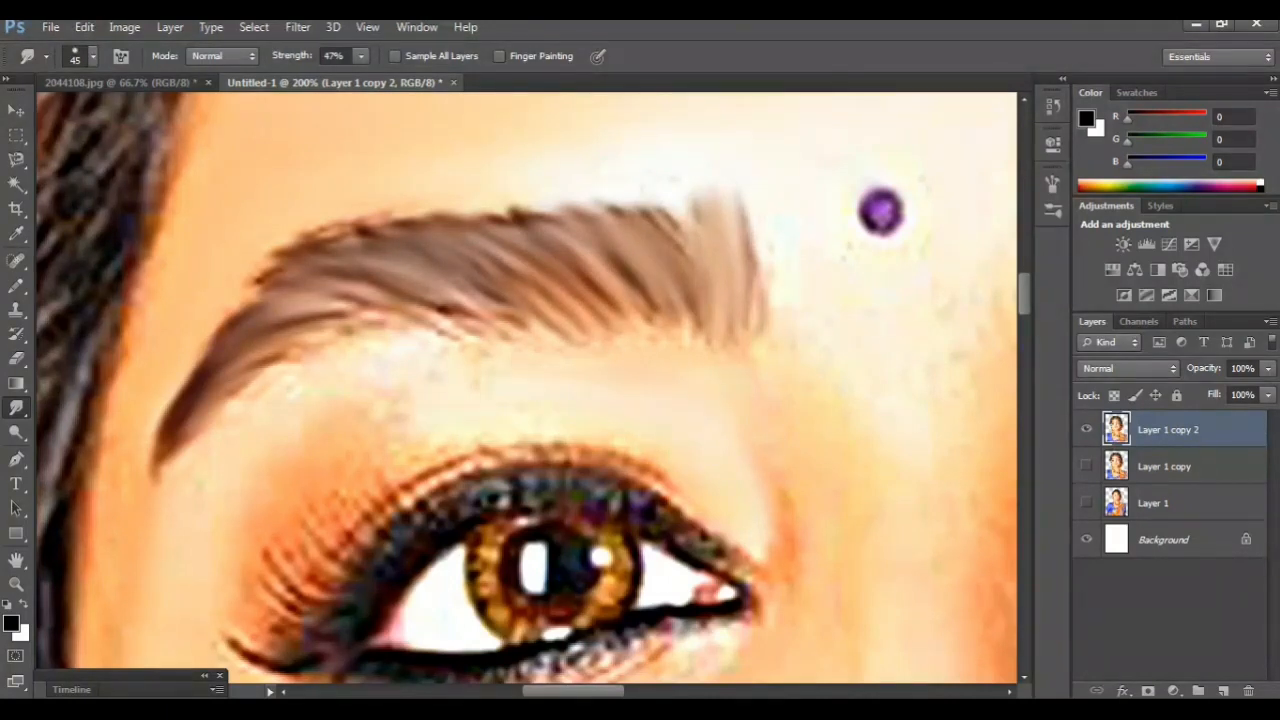
pyautogui.moveTo(418, 426); pyautogui.dragTo(370, 472)
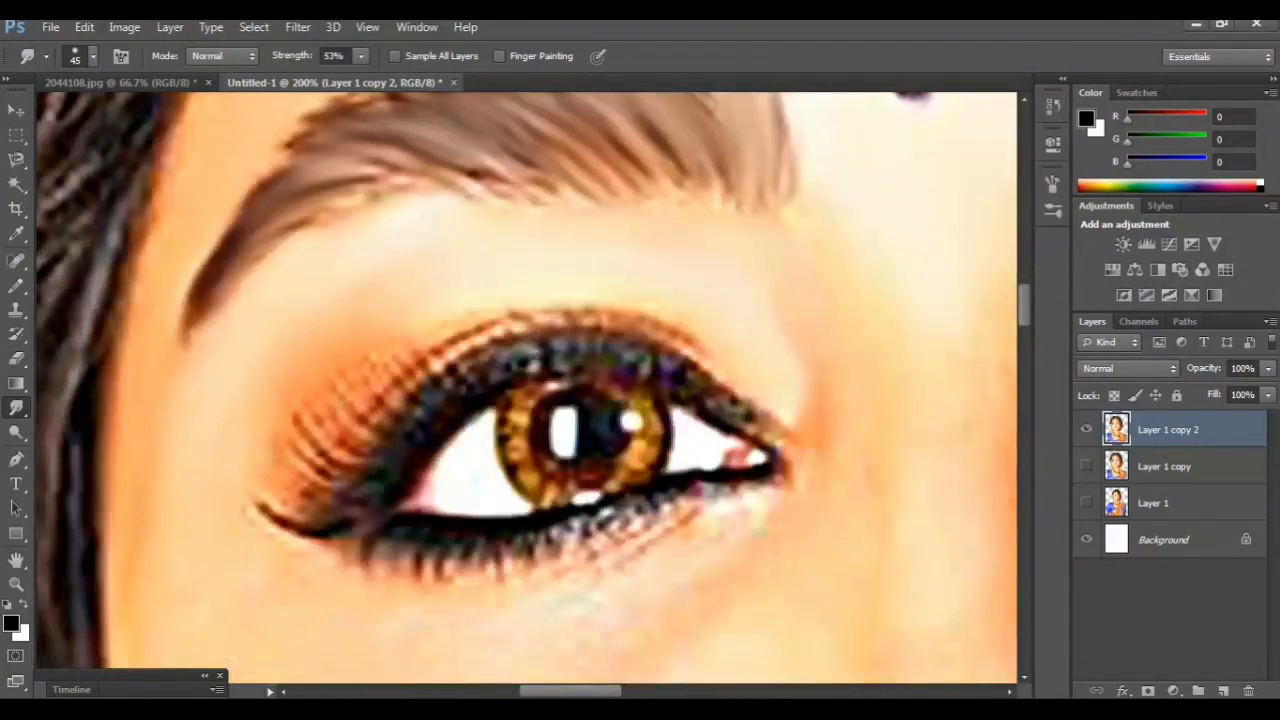
# - Smudge the same eye's upper eyeliner, eyelid crease and outer lashes into smooth strokes at 53% strength
pyautogui.moveTo(722, 398)
pyautogui.mouseDown()
pyautogui.moveTo(612, 350)
pyautogui.moveTo(497, 355)
pyautogui.moveTo(412, 392)
pyautogui.moveTo(352, 522)
pyautogui.mouseUp()
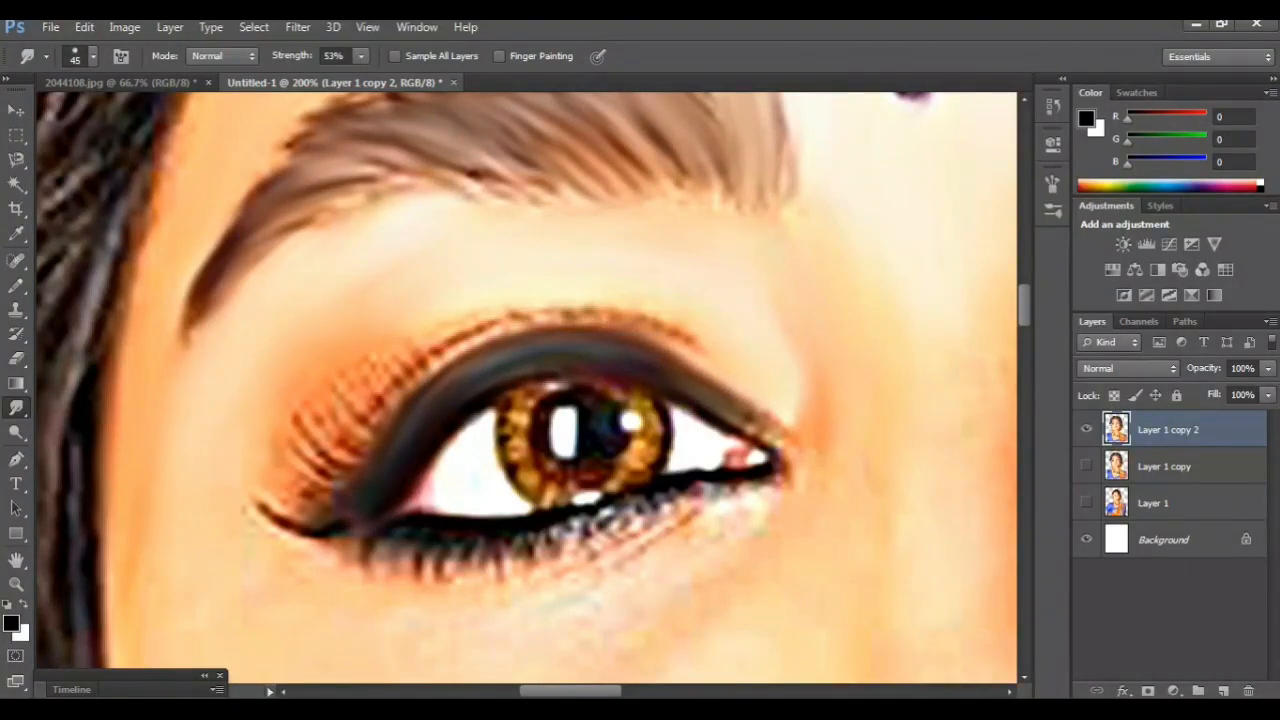
pyautogui.moveTo(700, 335)
pyautogui.mouseDown()
pyautogui.moveTo(530, 315)
pyautogui.moveTo(430, 345)
pyautogui.moveTo(325, 465)
pyautogui.moveTo(265, 512)
pyautogui.moveTo(266, 494)
pyautogui.mouseUp()
pyautogui.moveTo(346, 376)
pyautogui.mouseDown()
pyautogui.moveTo(266, 440)
pyautogui.moveTo(385, 330)
pyautogui.moveTo(312, 440)
pyautogui.mouseUp()
# - Smooth the skin beneath the same eye, from the inner corner out to the temple, with the Smudge tool
pyautogui.scroll(-1, 320, 430)
pyautogui.scroll(-3, 527, 388)
pyautogui.moveTo(757, 342)
pyautogui.mouseDown()
pyautogui.moveTo(722, 372)
pyautogui.moveTo(696, 434)
pyautogui.mouseUp()
pyautogui.moveTo(690, 374)
pyautogui.mouseDown()
pyautogui.moveTo(550, 445)
pyautogui.moveTo(496, 428)
pyautogui.moveTo(303, 431)
pyautogui.mouseUp()
pyautogui.moveTo(312, 388); pyautogui.dragTo(243, 352)
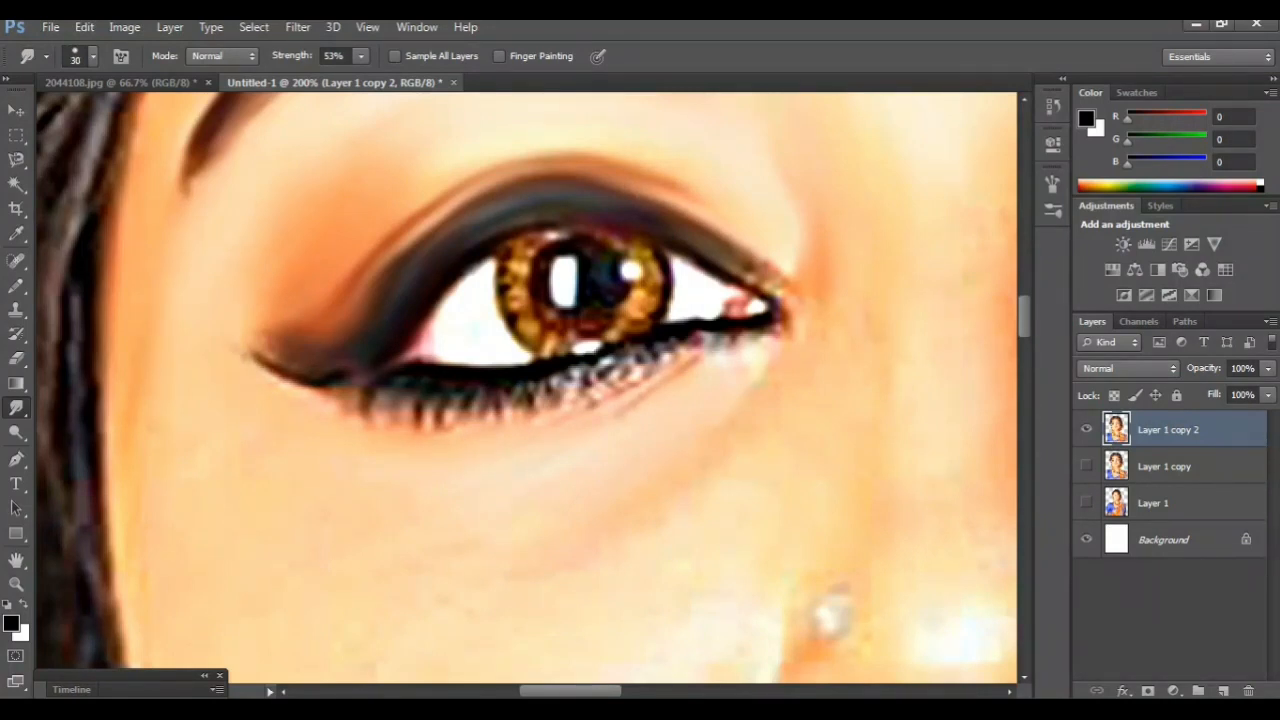
# - Smudge the same eye's lower lashes into a clean dark line and blend the skin just under it
pyautogui.moveTo(465, 366); pyautogui.dragTo(776, 314)
pyautogui.moveTo(668, 321)
pyautogui.mouseDown()
pyautogui.moveTo(630, 336)
pyautogui.moveTo(586, 404)
pyautogui.moveTo(430, 422)
pyautogui.moveTo(440, 418)
pyautogui.moveTo(338, 404)
pyautogui.moveTo(476, 410)
pyautogui.mouseUp()
pyautogui.moveTo(650, 362); pyautogui.dragTo(505, 402)
pyautogui.moveTo(738, 350); pyautogui.dragTo(628, 404)
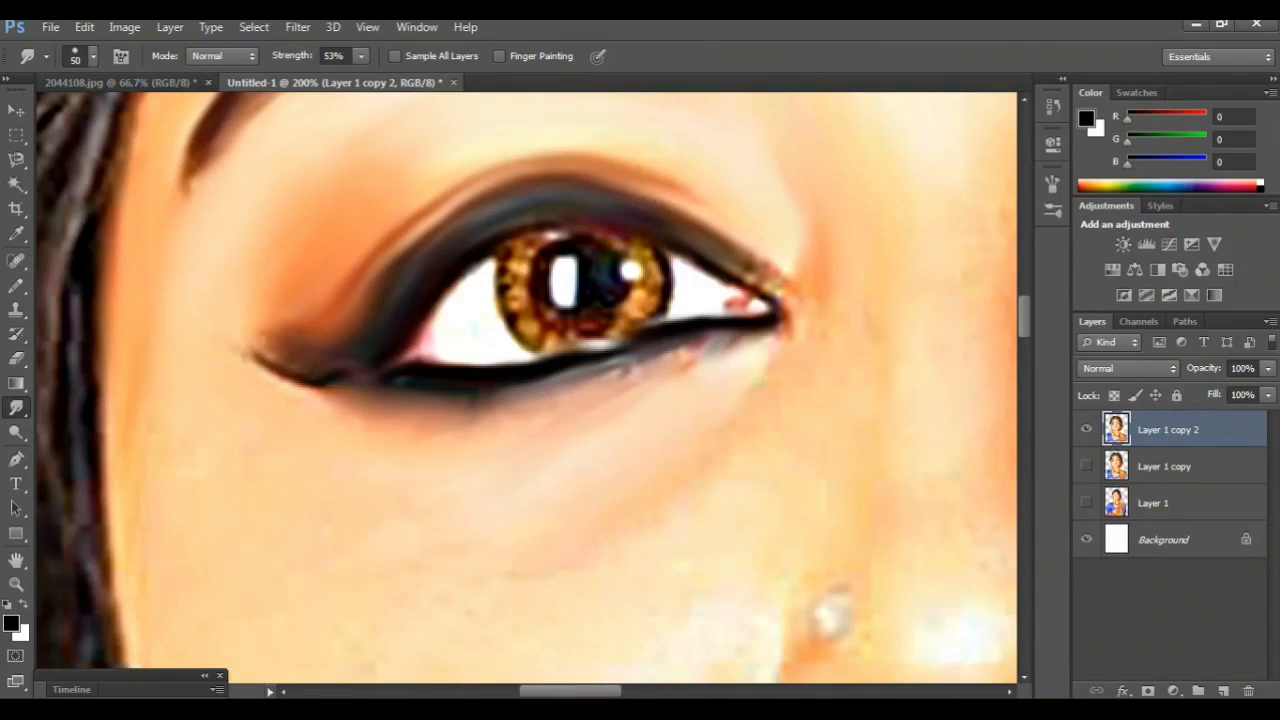
# - Smudge the eyebrow on the image's right along its hair direction with a 50 px brush at 53% strength
pyautogui.hotkey('ctrl', '-')
pyautogui.hotkey('ctrl', '-')
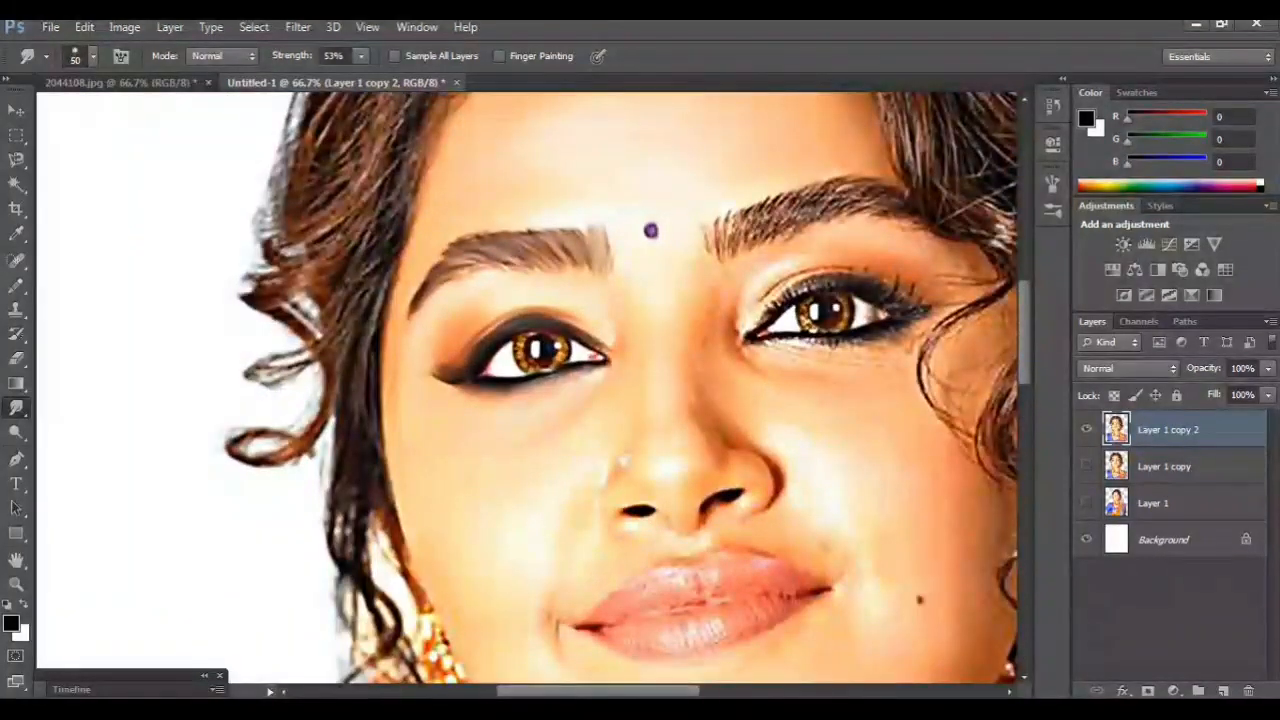
pyautogui.hotkey('ctrl', '+')
pyautogui.hotkey('ctrl', '+')
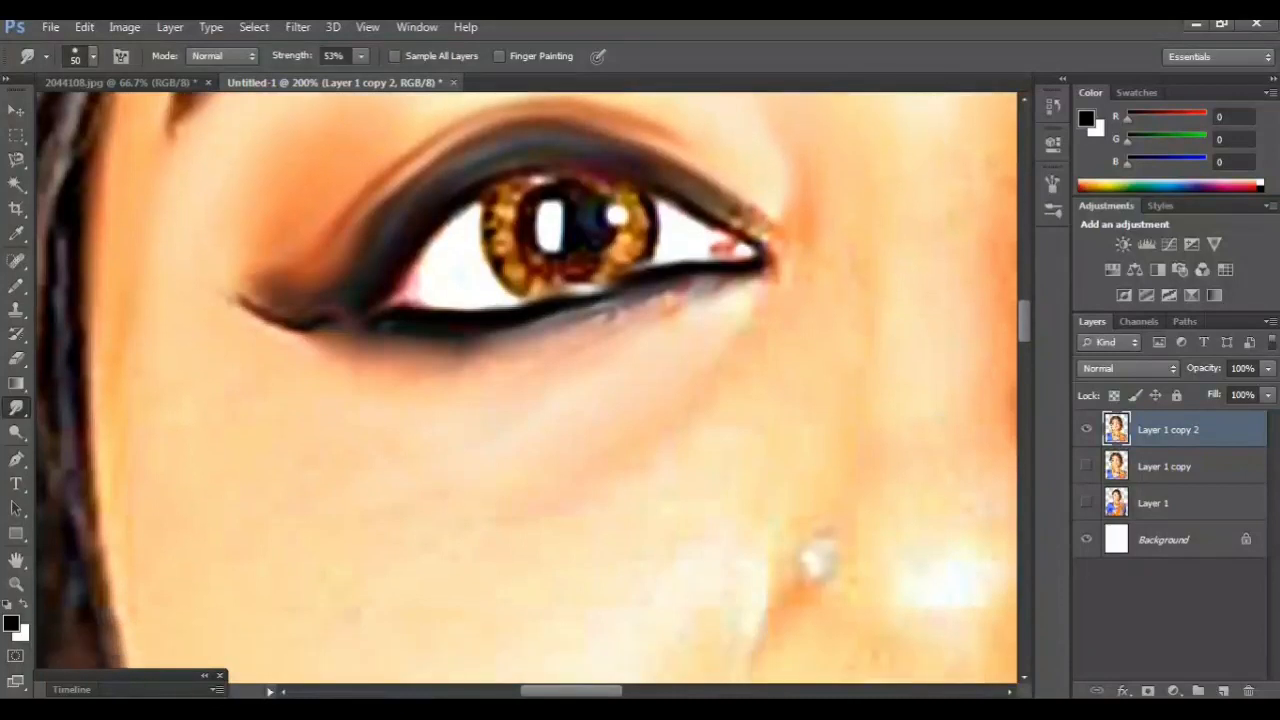
pyautogui.hscroll(15, 527, 388)
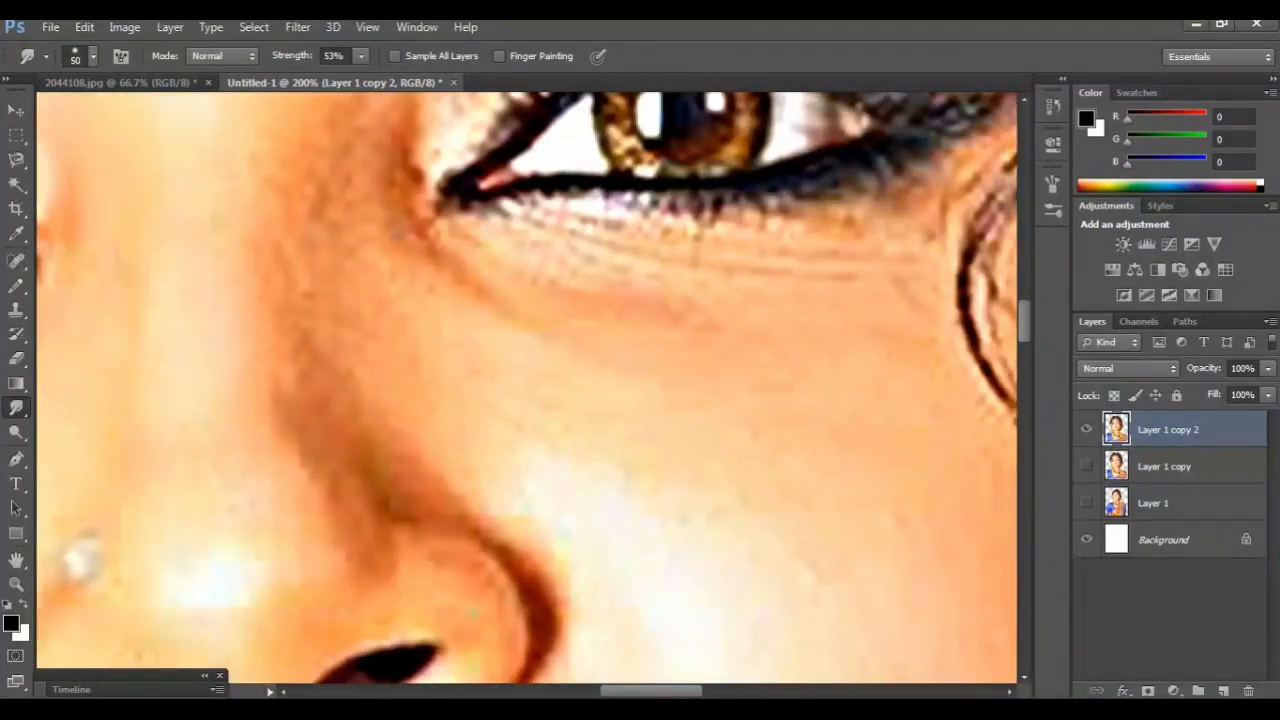
pyautogui.scroll(10, 527, 388)
pyautogui.hscroll(1, 527, 388)
pyautogui.moveTo(415, 276)
pyautogui.mouseDown()
pyautogui.moveTo(346, 370)
pyautogui.moveTo(418, 254)
pyautogui.mouseUp()
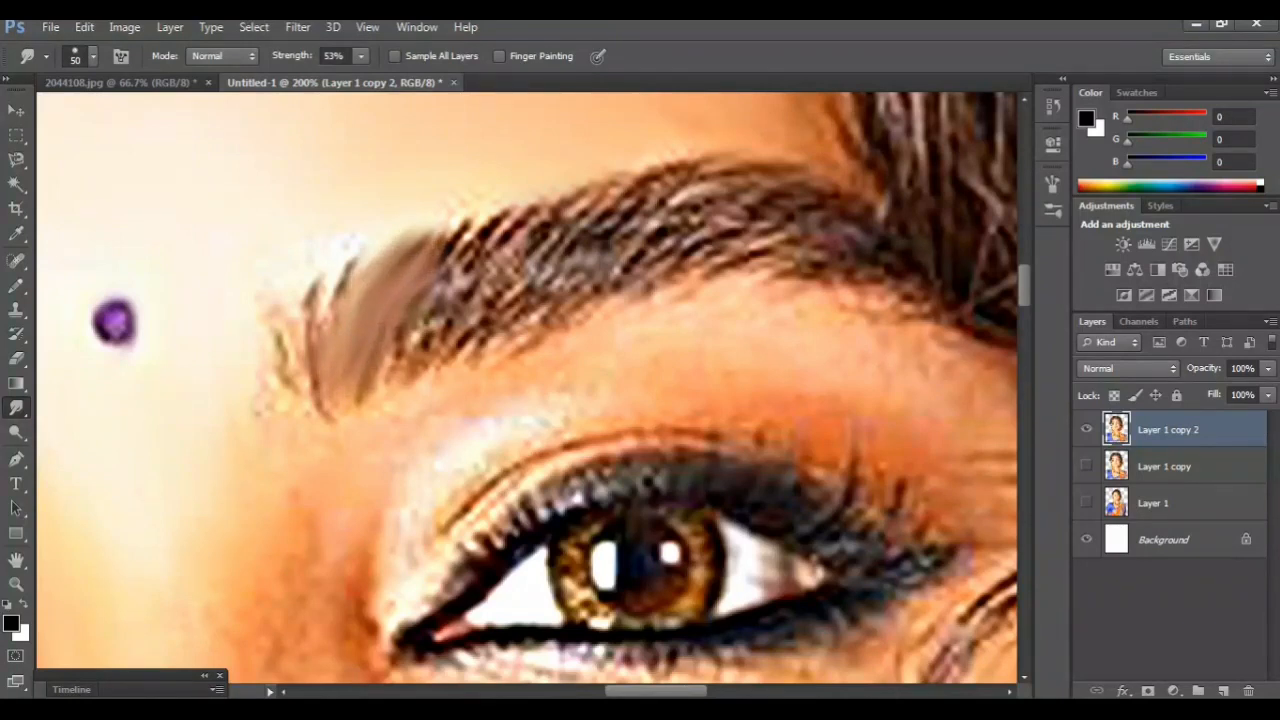
pyautogui.moveTo(337, 374); pyautogui.dragTo(348, 272)
pyautogui.moveTo(294, 394); pyautogui.dragTo(284, 280)
pyautogui.moveTo(318, 350); pyautogui.dragTo(342, 244)
pyautogui.moveTo(428, 350)
pyautogui.mouseDown()
pyautogui.moveTo(488, 196)
pyautogui.moveTo(470, 292)
pyautogui.moveTo(580, 200)
pyautogui.mouseUp()
pyautogui.moveTo(500, 332); pyautogui.dragTo(612, 200)
pyautogui.moveTo(612, 222); pyautogui.dragTo(684, 180)
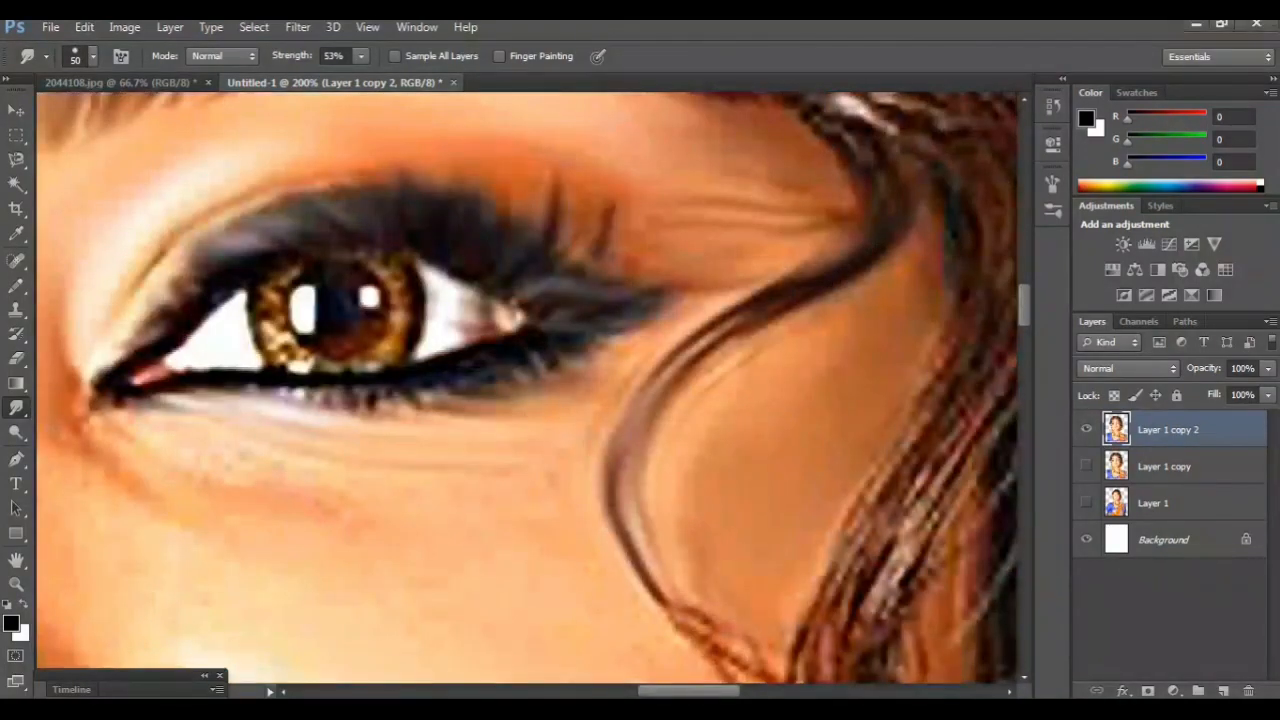
# - Smooth the skin below the eye on the image's right and toward the side of the nose with the Smudge tool
pyautogui.hscroll(-5, 528, 388)
pyautogui.moveTo(378, 456)
pyautogui.mouseDown()
pyautogui.moveTo(490, 498)
pyautogui.moveTo(655, 520)
pyautogui.mouseUp()
pyautogui.hscroll(-3, 528, 390)
pyautogui.moveTo(452, 488); pyautogui.dragTo(490, 462)
pyautogui.moveTo(404, 418); pyautogui.dragTo(474, 540)
pyautogui.moveTo(302, 418)
pyautogui.mouseDown()
pyautogui.moveTo(408, 562)
pyautogui.moveTo(446, 588)
pyautogui.mouseUp()
pyautogui.moveTo(342, 456); pyautogui.dragTo(394, 500)
pyautogui.hotkey('ctrl', '-')
pyautogui.hotkey('ctrl', '-')
pyautogui.hotkey('ctrl', '-')
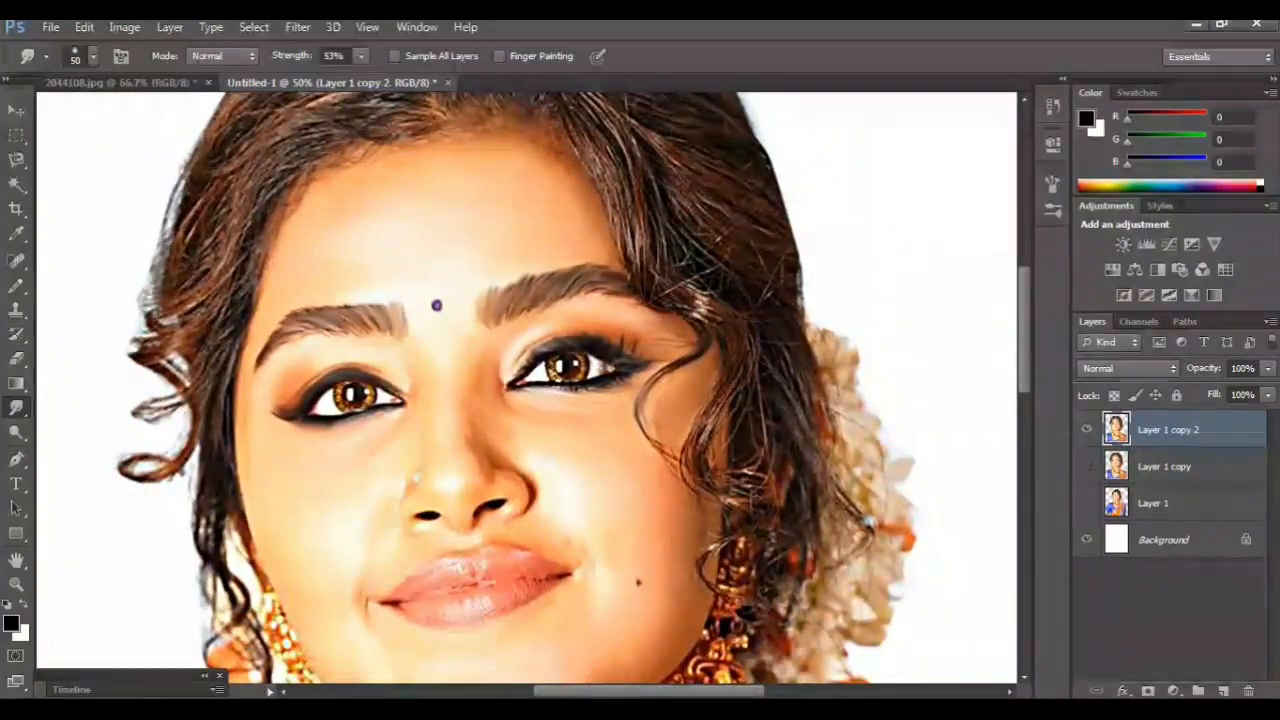
# - Smudge the shaded side of the nose on the image's right, from the inner eye corner down to the nostril
pyautogui.hotkey('ctrl', '+')
pyautogui.hotkey('ctrl', '+')
pyautogui.hotkey('ctrl', '+')
pyautogui.hscroll(-4, 527, 388)
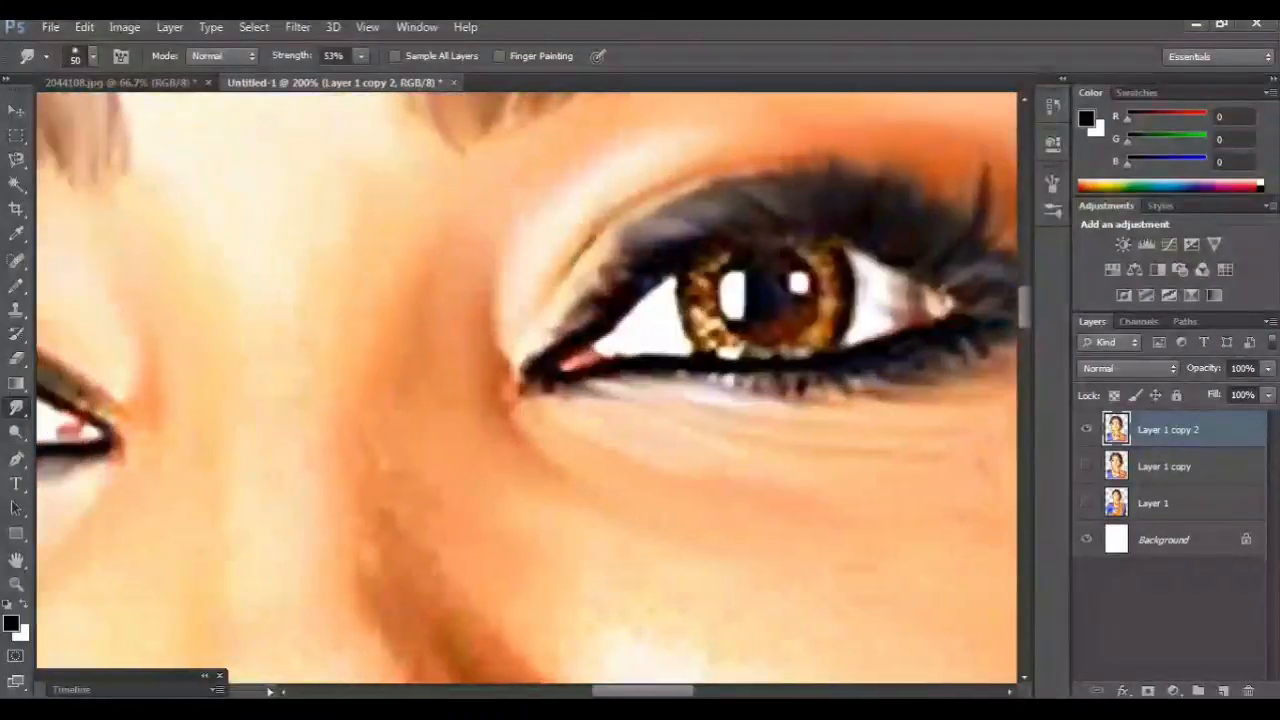
pyautogui.scroll(-2, 527, 388)
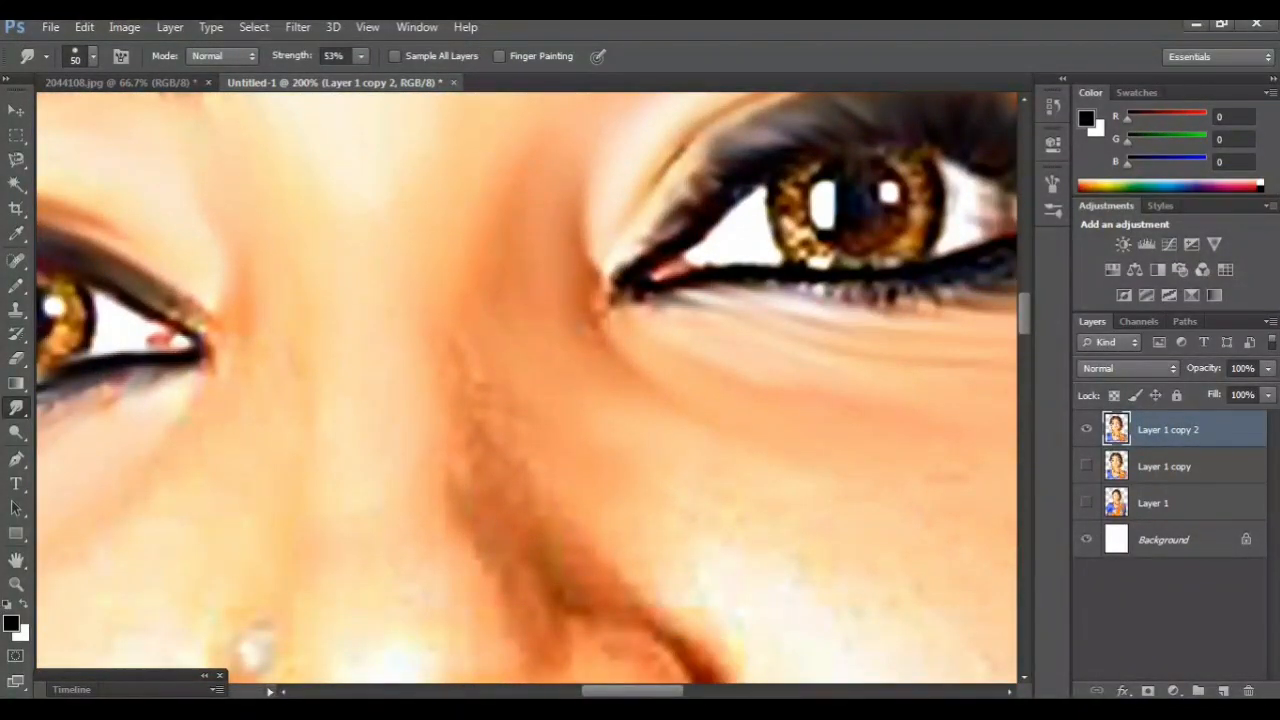
pyautogui.scroll(2, 527, 388)
pyautogui.scroll(-3, 527, 388)
pyautogui.moveTo(488, 385)
pyautogui.mouseDown()
pyautogui.moveTo(532, 472)
pyautogui.moveTo(700, 525)
pyautogui.mouseUp()
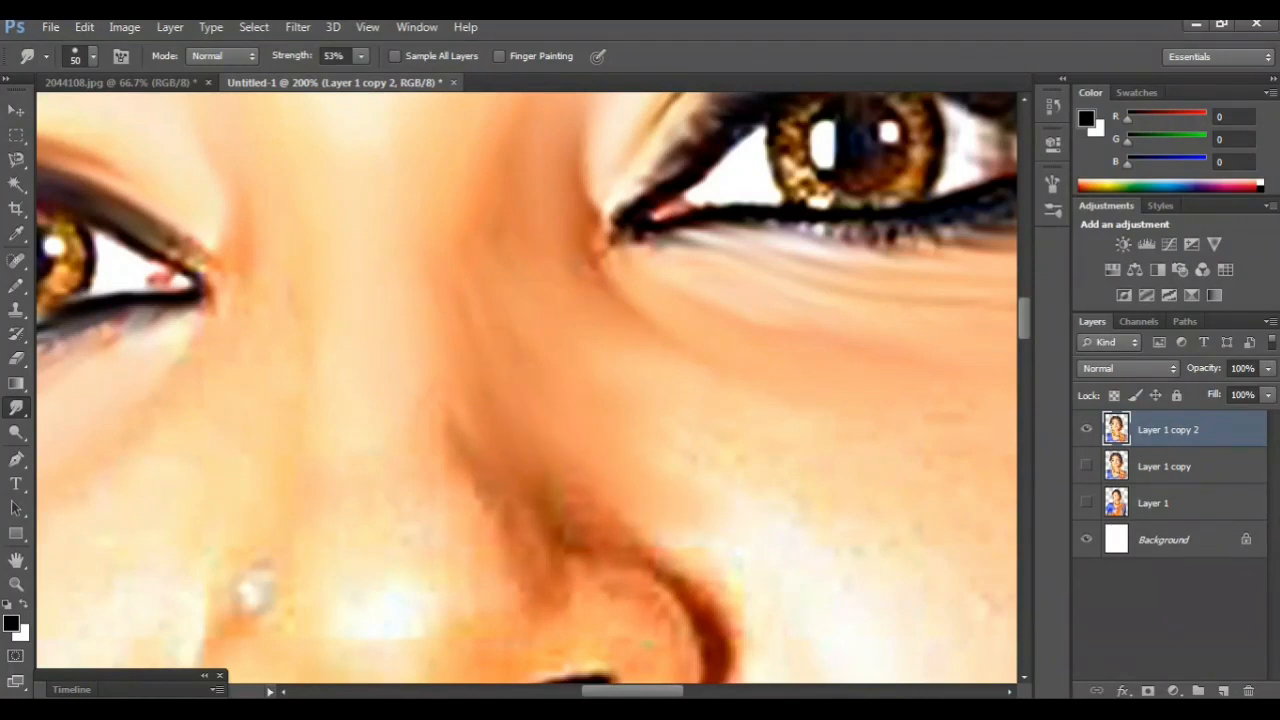
pyautogui.moveTo(712, 480)
pyautogui.mouseDown()
pyautogui.moveTo(665, 452)
pyautogui.moveTo(576, 324)
pyautogui.mouseUp()
# - Smooth the nose bridge, the tip and the nostril wing on the image's right with the Smudge tool
pyautogui.hscroll(-2, 527, 388)
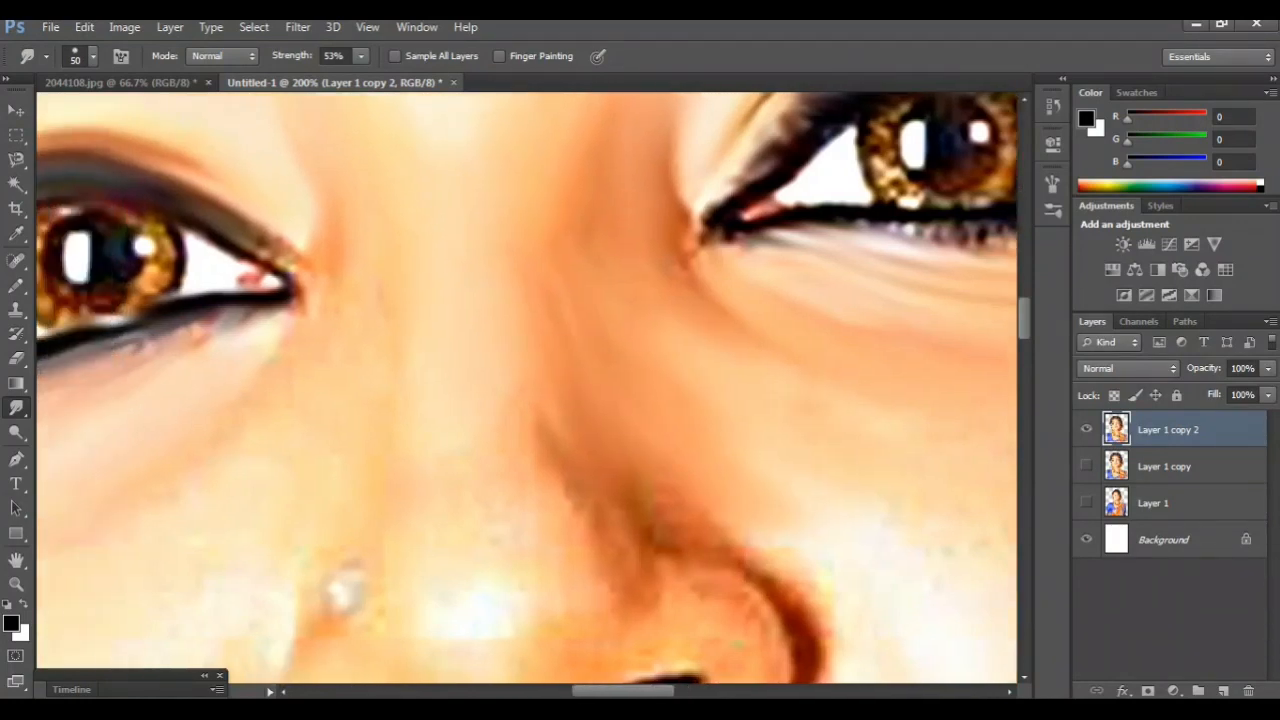
pyautogui.scroll(-2, 527, 388)
pyautogui.moveTo(524, 392)
pyautogui.mouseDown()
pyautogui.moveTo(545, 345)
pyautogui.moveTo(602, 495)
pyautogui.moveTo(530, 380)
pyautogui.moveTo(505, 502)
pyautogui.mouseUp()
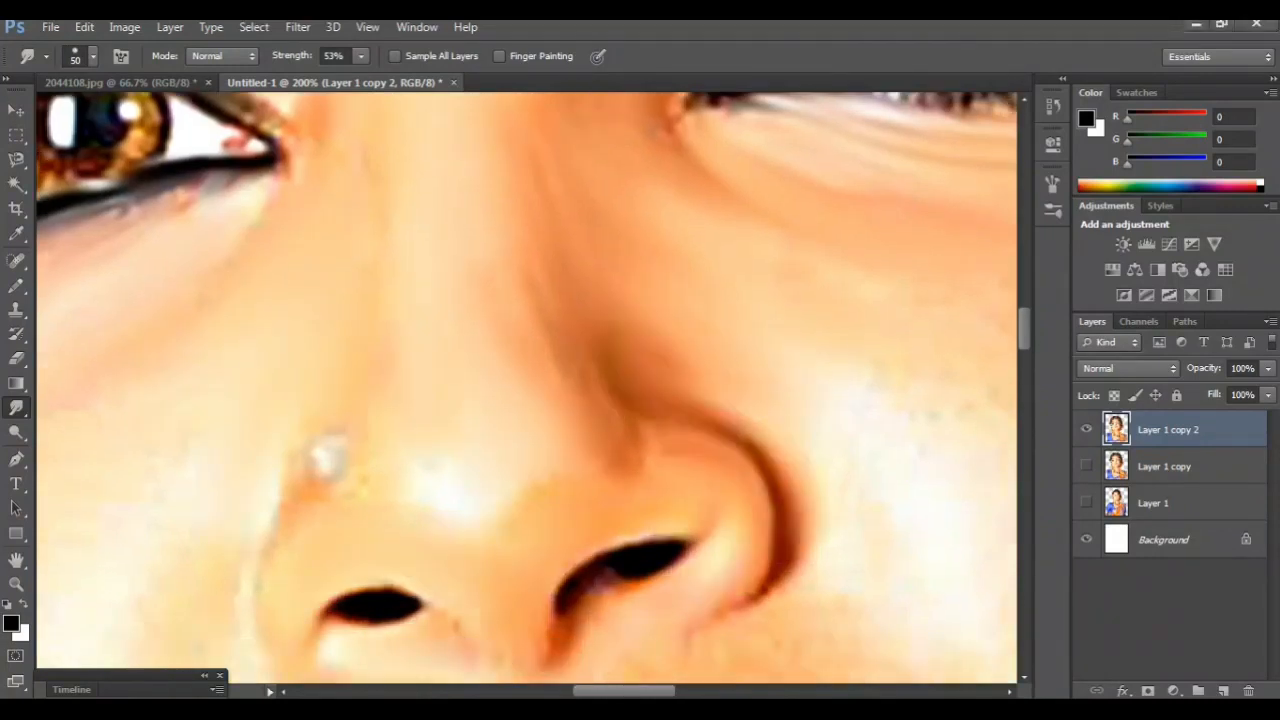
pyautogui.hotkey('ctrl', '-')
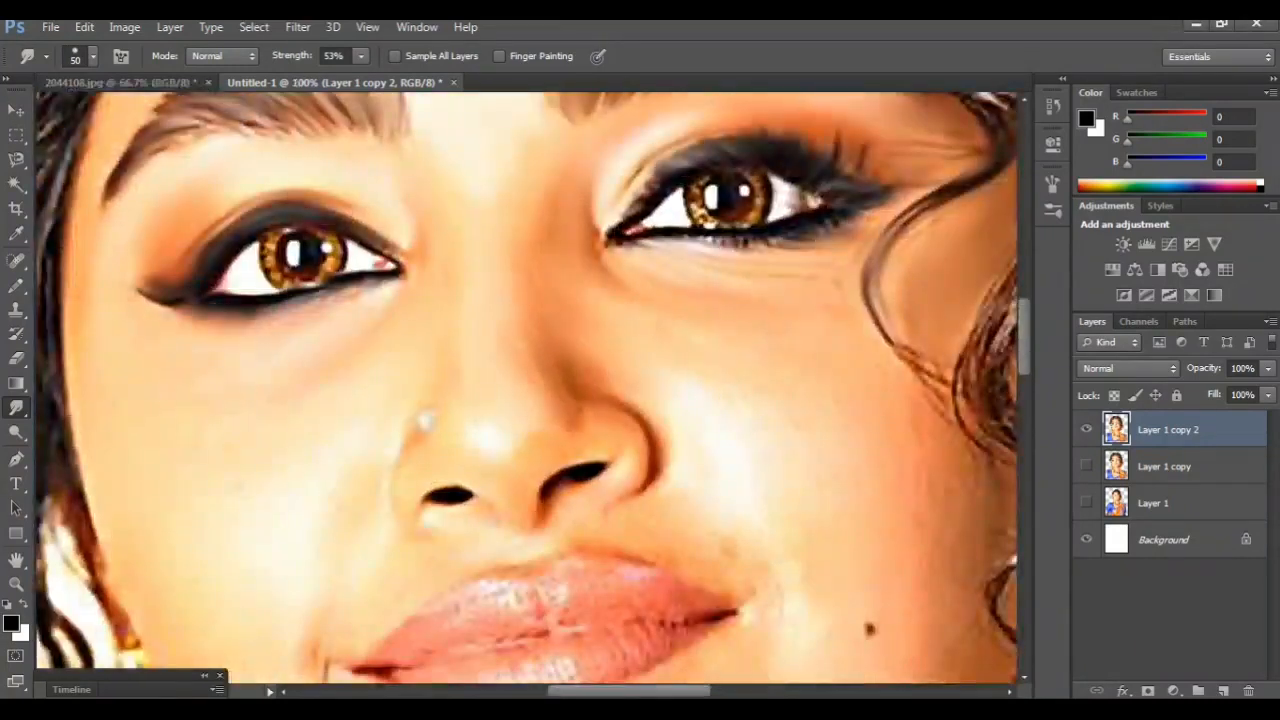
pyautogui.hotkey('ctrl', '-')
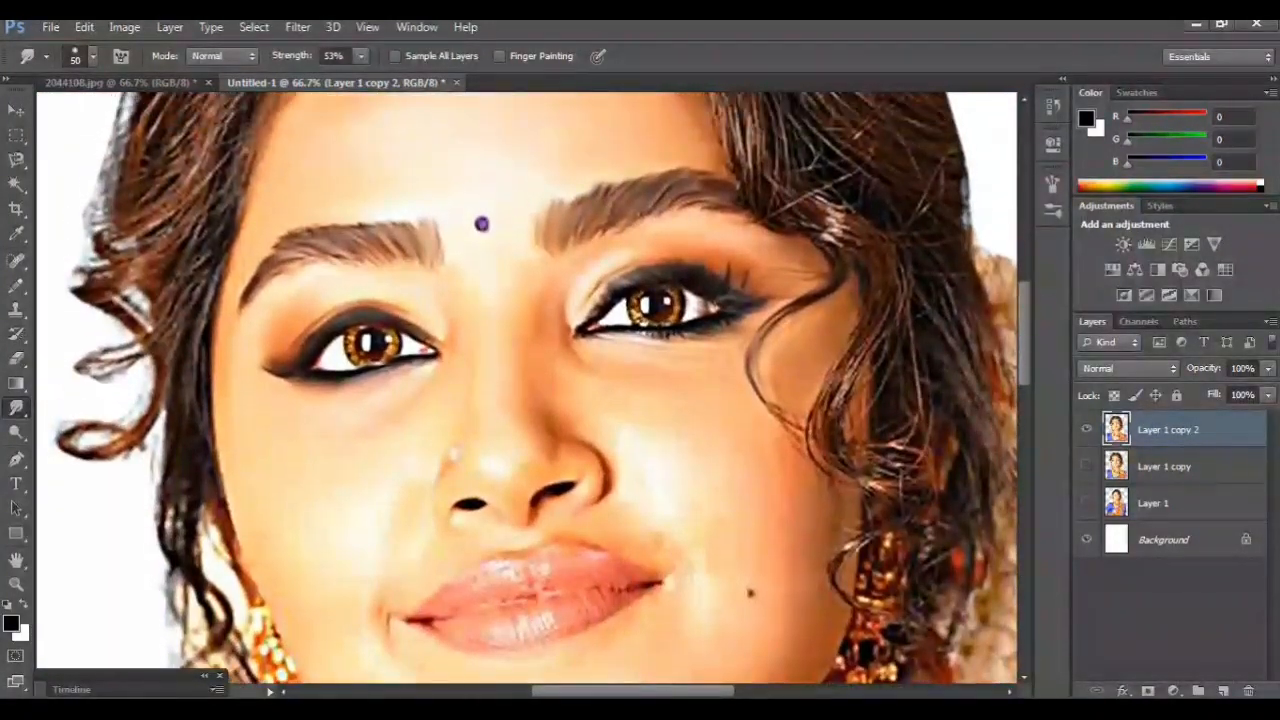
pyautogui.hotkey('ctrl', '-')
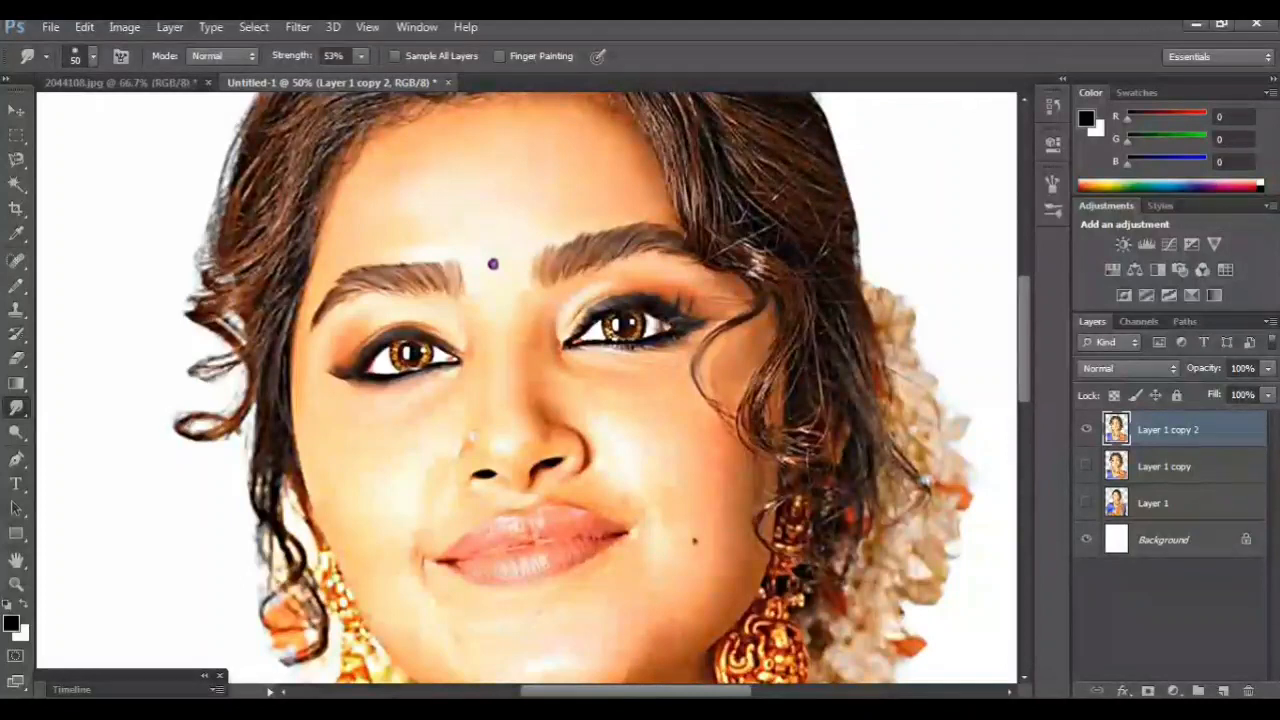
pyautogui.scroll(2, 527, 388)
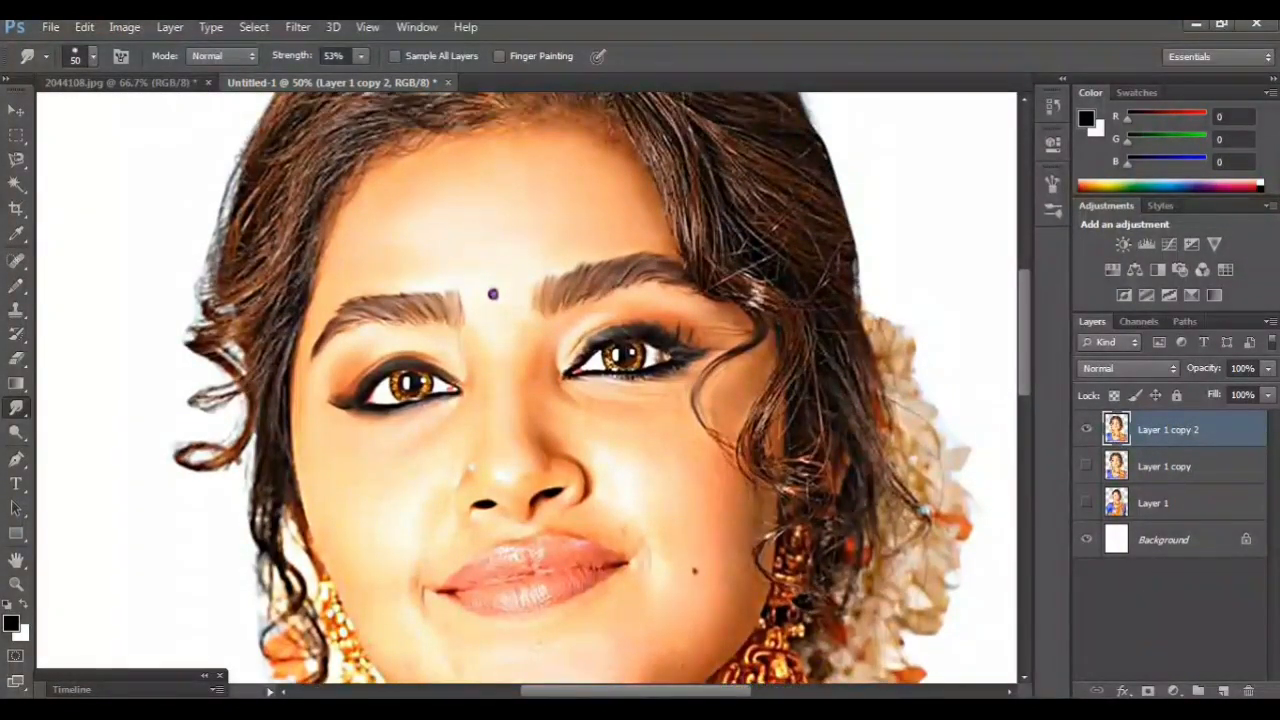
# - Smudge the cheek skin and the loose curl on the image's right with a 70 px brush
pyautogui.hotkey('ctrl', '+')
pyautogui.hotkey('ctrl', '+')
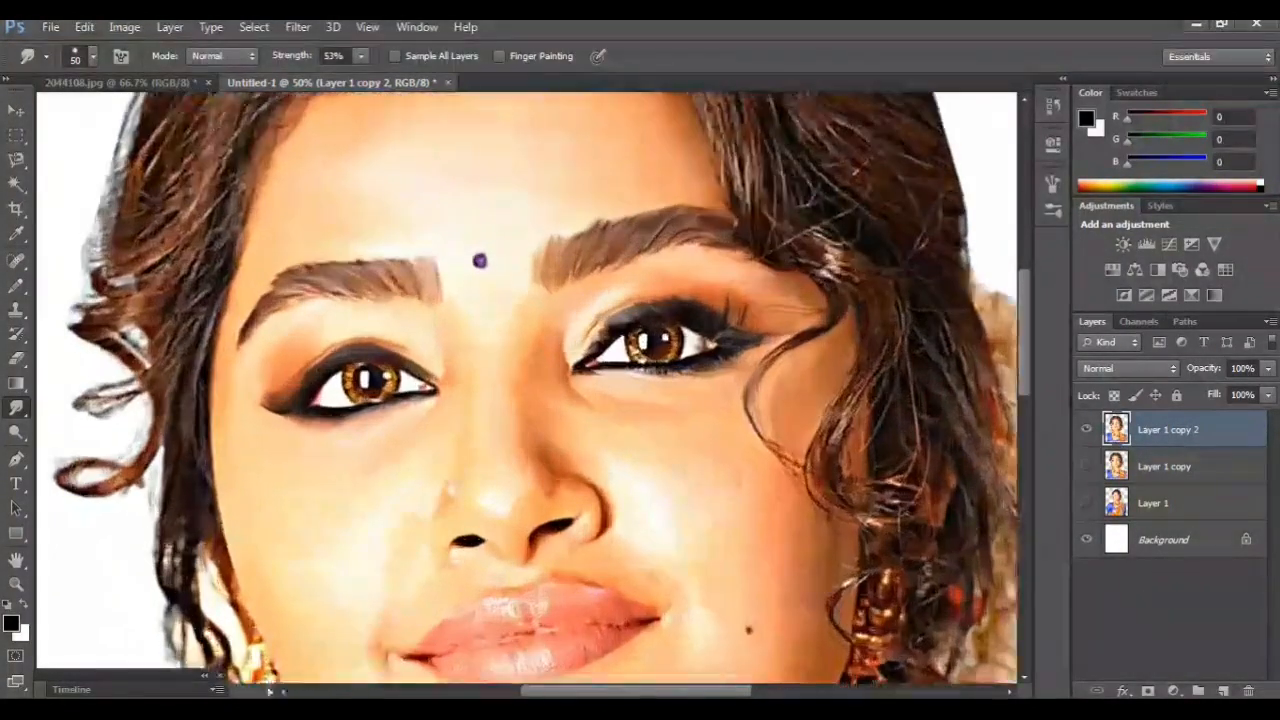
pyautogui.hscroll(3, 527, 388)
pyautogui.hscroll(2, 527, 388)
pyautogui.scroll(-3, 527, 388)
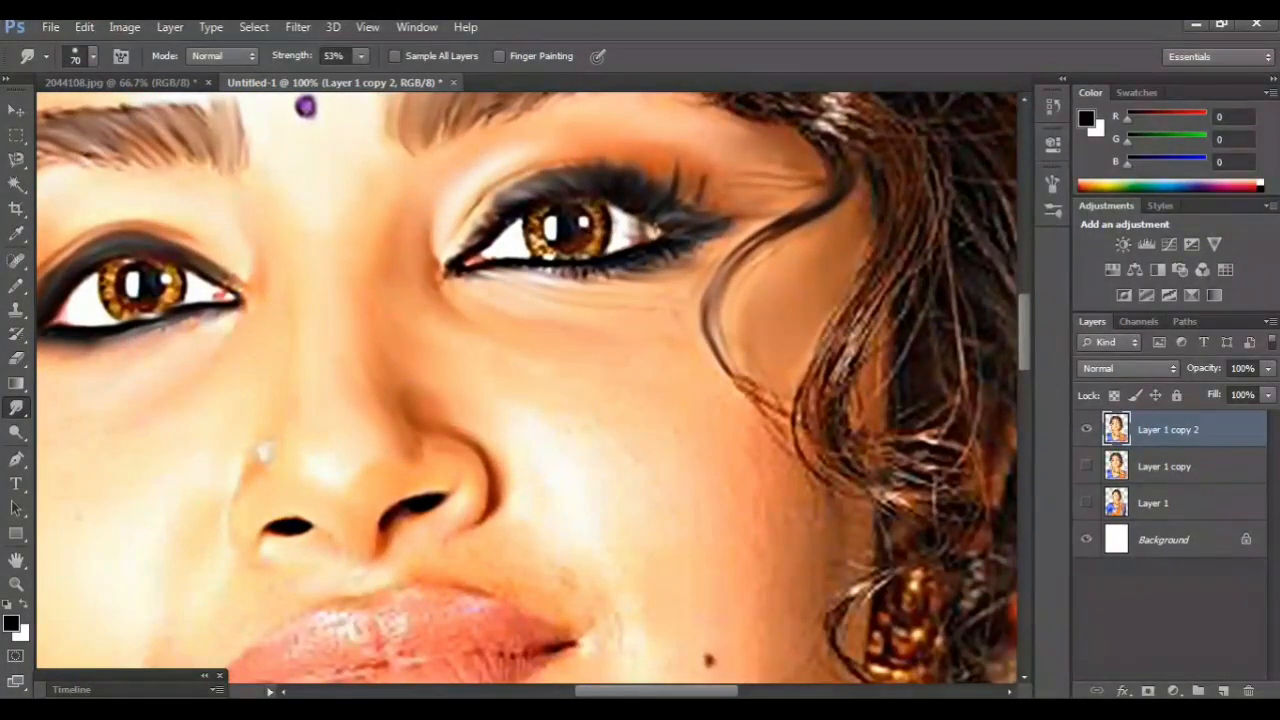
pyautogui.moveTo(708, 332); pyautogui.dragTo(782, 446)
pyautogui.scroll(-2, 770, 410)
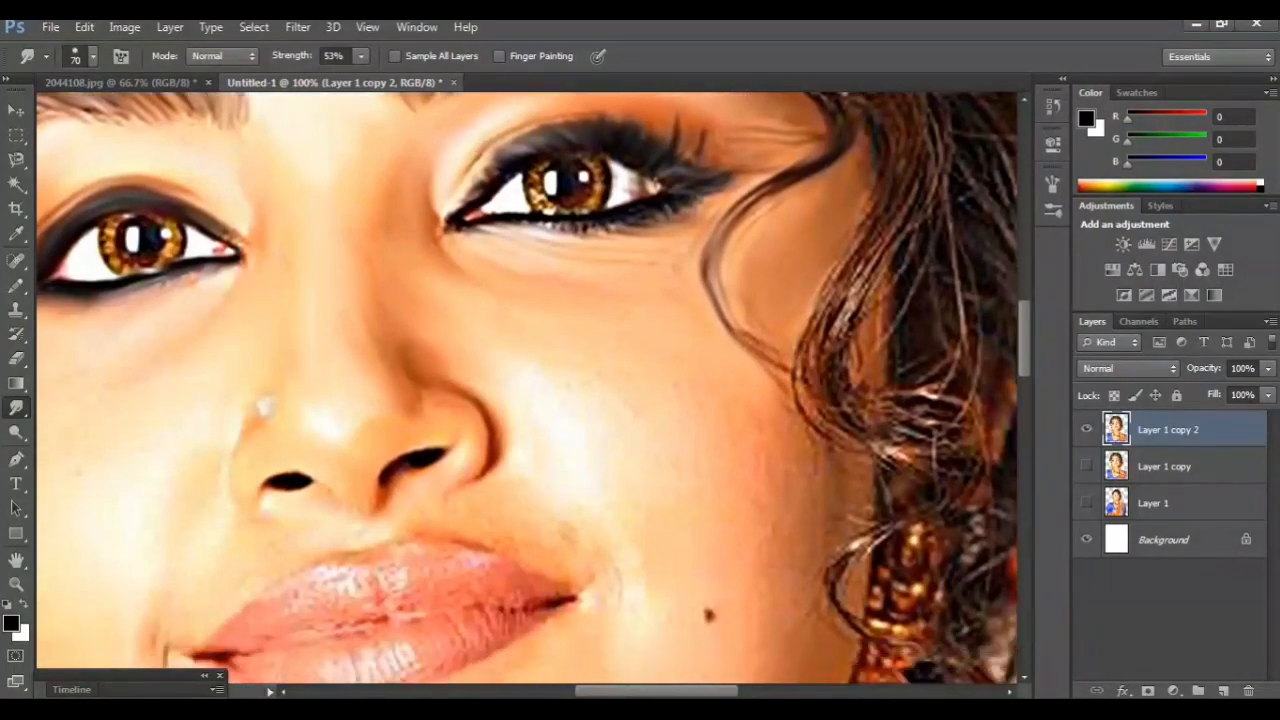
# - Enlarge the smudge brush to 100 px and smooth the outer cheek on the image's right down toward the jaw
pyautogui.moveTo(824, 488); pyautogui.dragTo(832, 518)
pyautogui.press(']')
pyautogui.press(']')
pyautogui.press(']')
pyautogui.scroll(-3, 790, 430)
pyautogui.moveTo(772, 345)
pyautogui.mouseDown()
pyautogui.moveTo(800, 462)
pyautogui.moveTo(796, 550)
pyautogui.mouseUp()
pyautogui.scroll(-4, 796, 548)
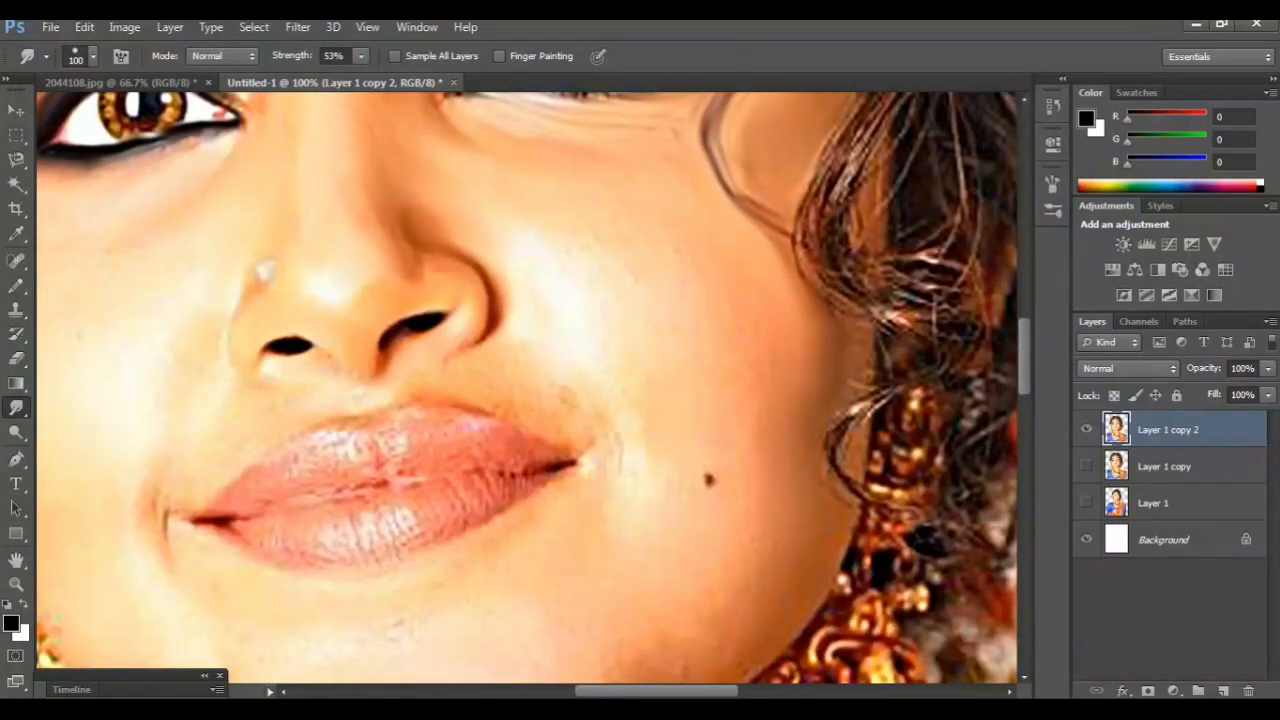
# - Blend away the mole on the image's right cheek and smooth the skin between the nose and the mouth corner
pyautogui.scroll(4, 527, 388)
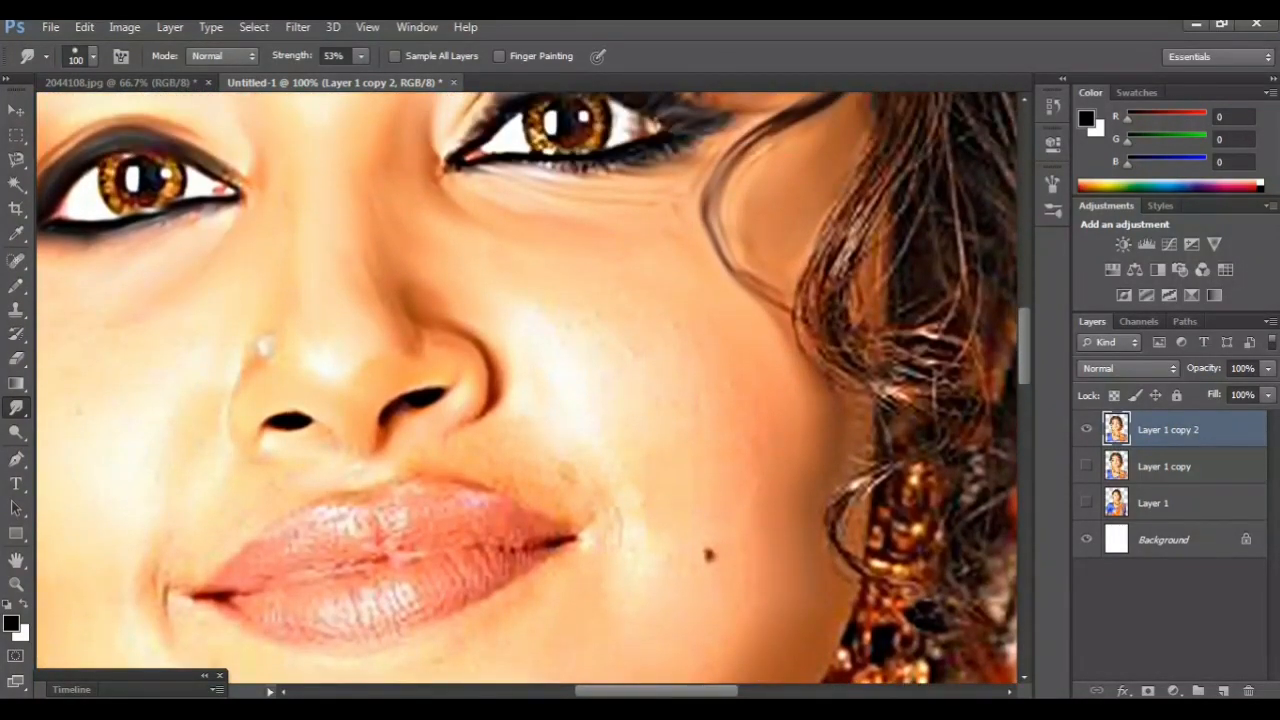
pyautogui.scroll(5, 533, 389)
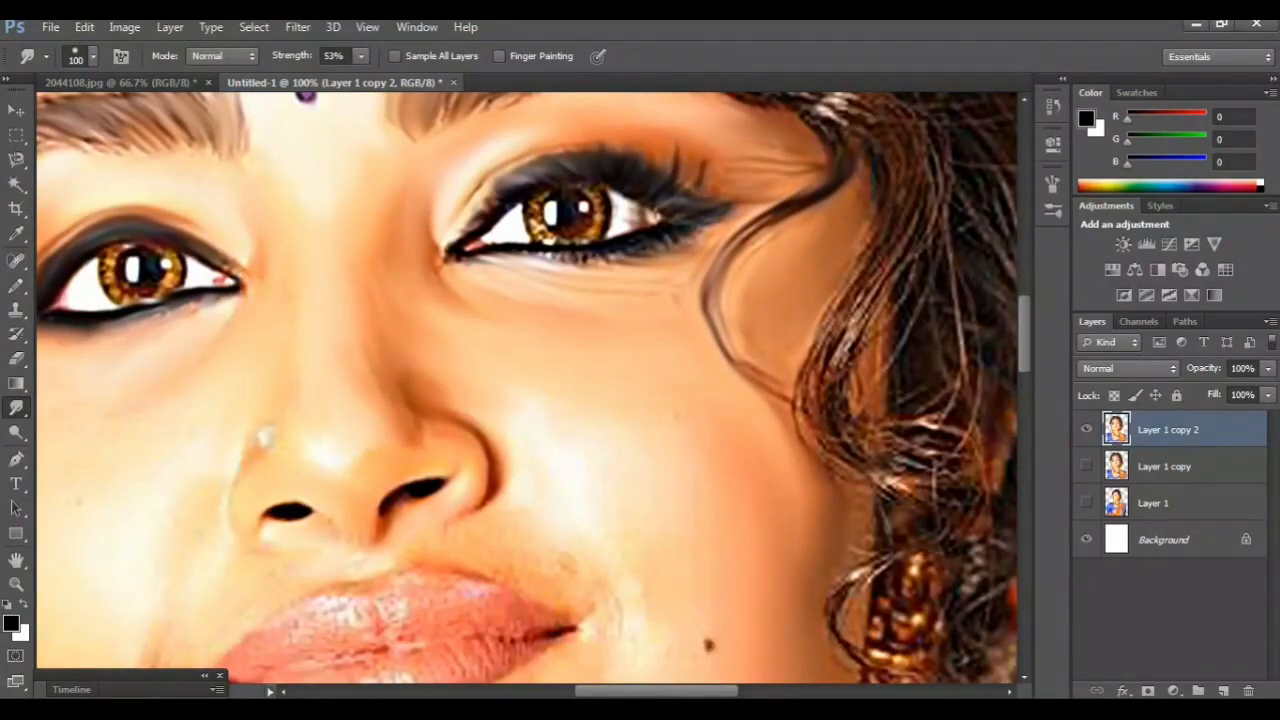
pyautogui.scroll(-5, 527, 388)
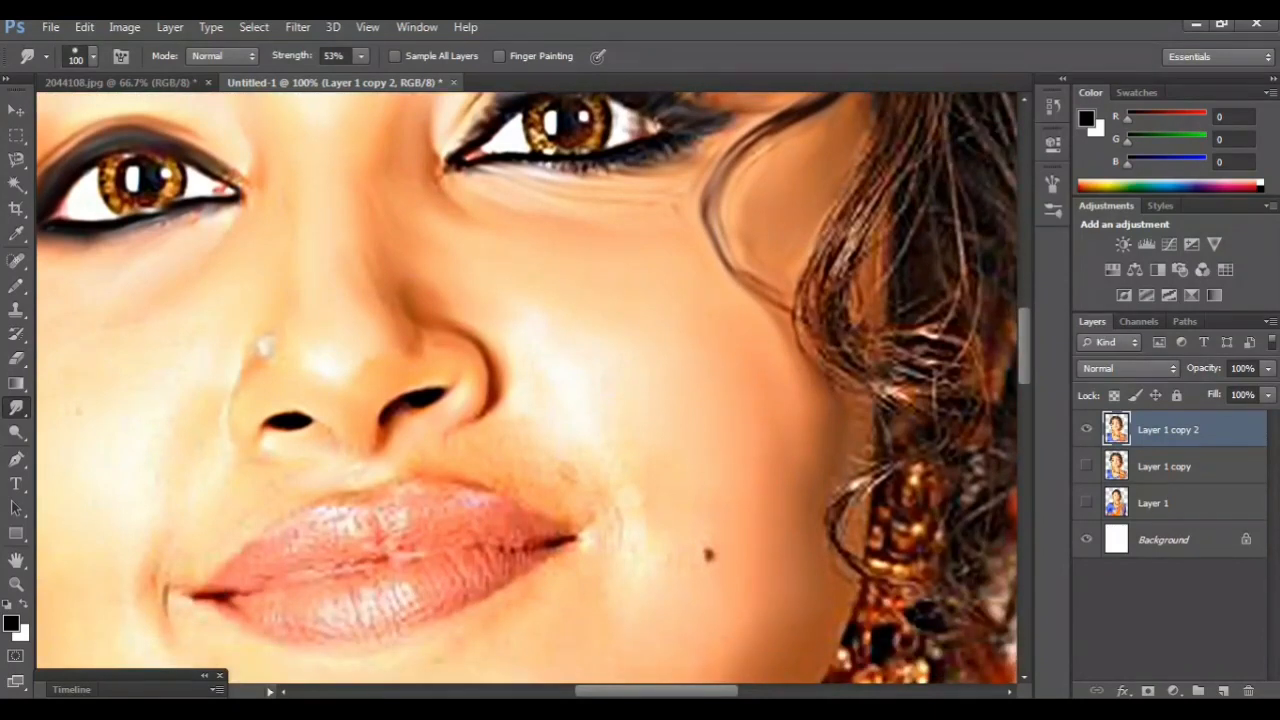
pyautogui.moveTo(710, 548); pyautogui.dragTo(703, 598)
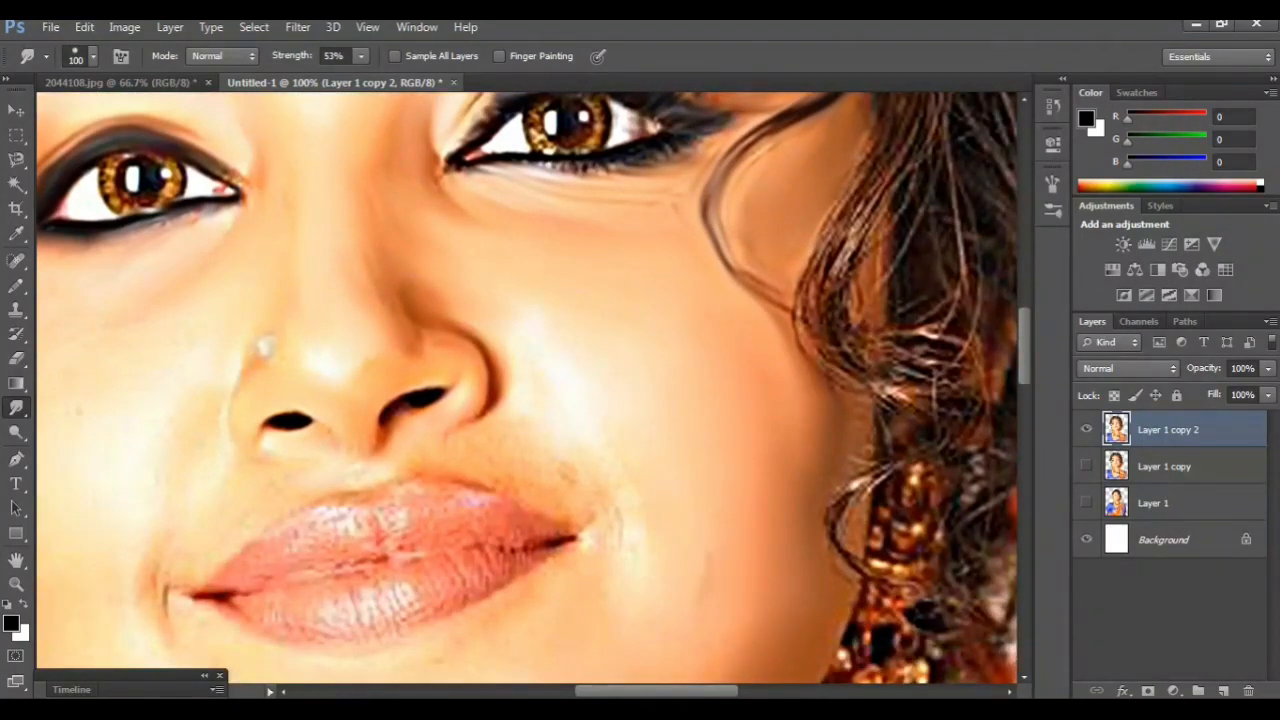
pyautogui.moveTo(592, 420); pyautogui.dragTo(628, 592)
# - Smooth the lower cheek and the jawline beside the chin on the image's right with the Smudge tool
pyautogui.scroll(-5, 534, 390)
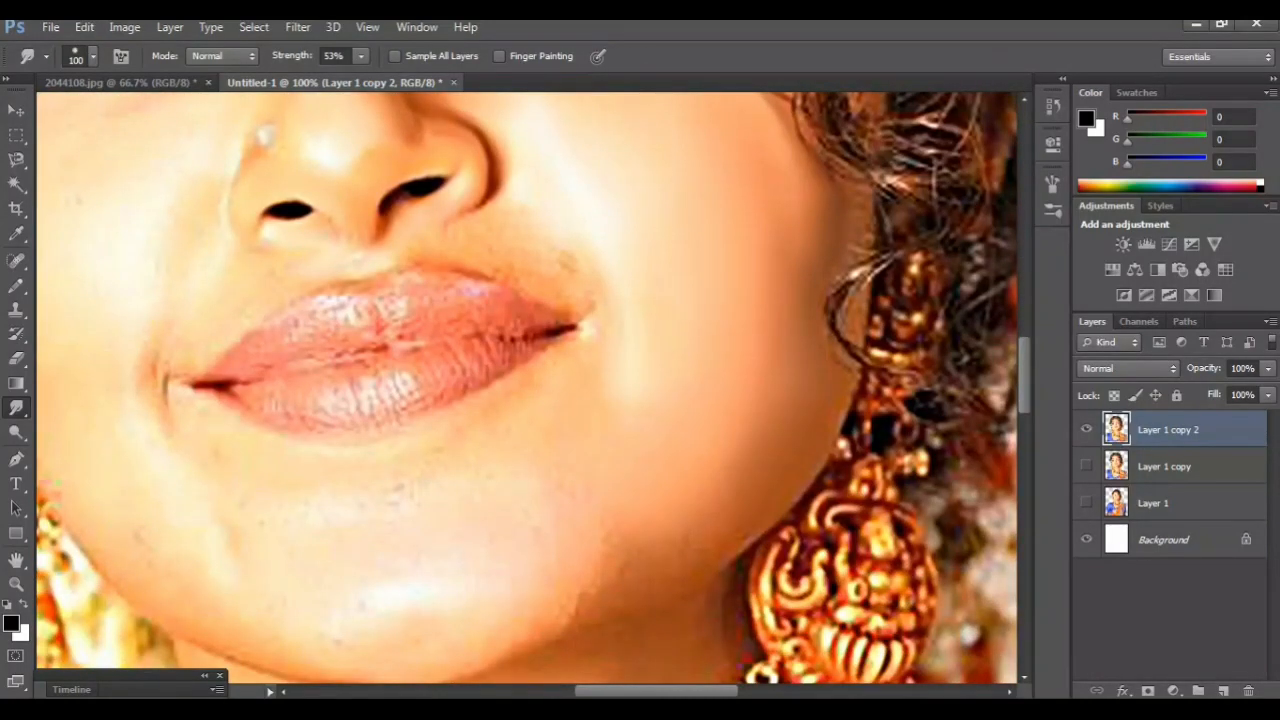
pyautogui.scroll(2, 534, 390)
pyautogui.scroll(-3, 534, 390)
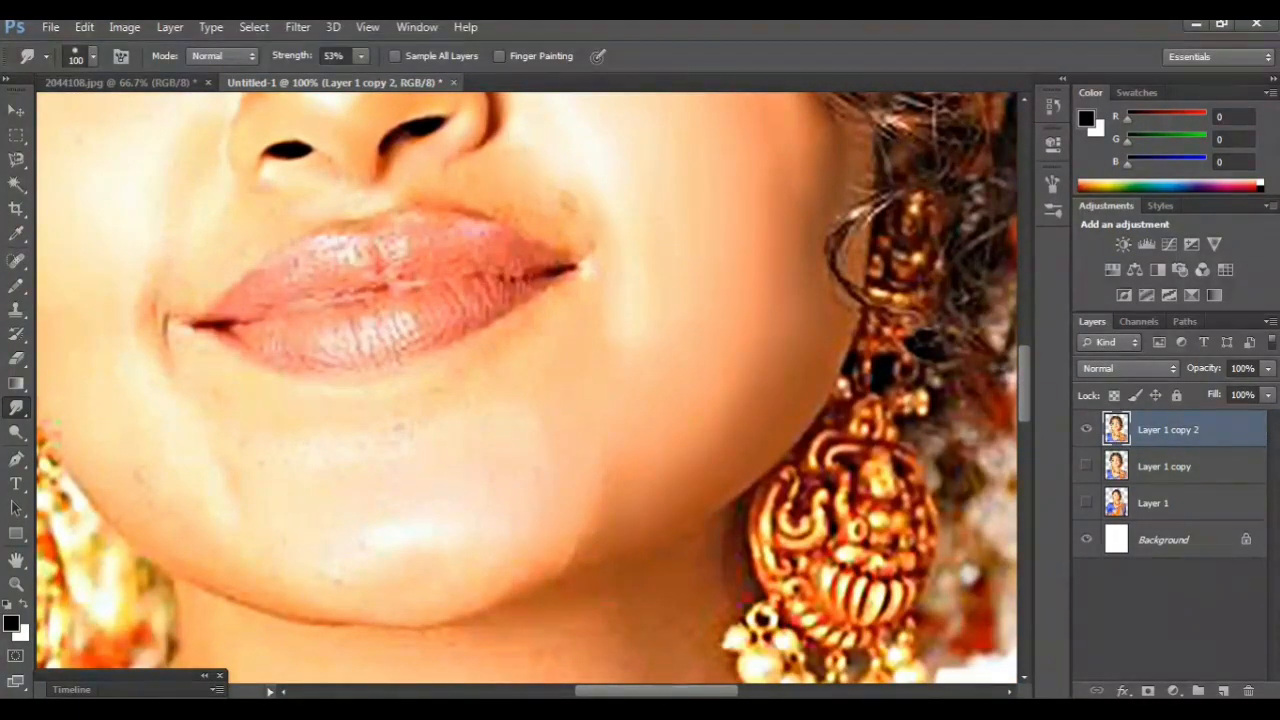
pyautogui.scroll(3, 527, 389)
pyautogui.hotkey('ctrl', '-')
pyautogui.hotkey('ctrl', '-')
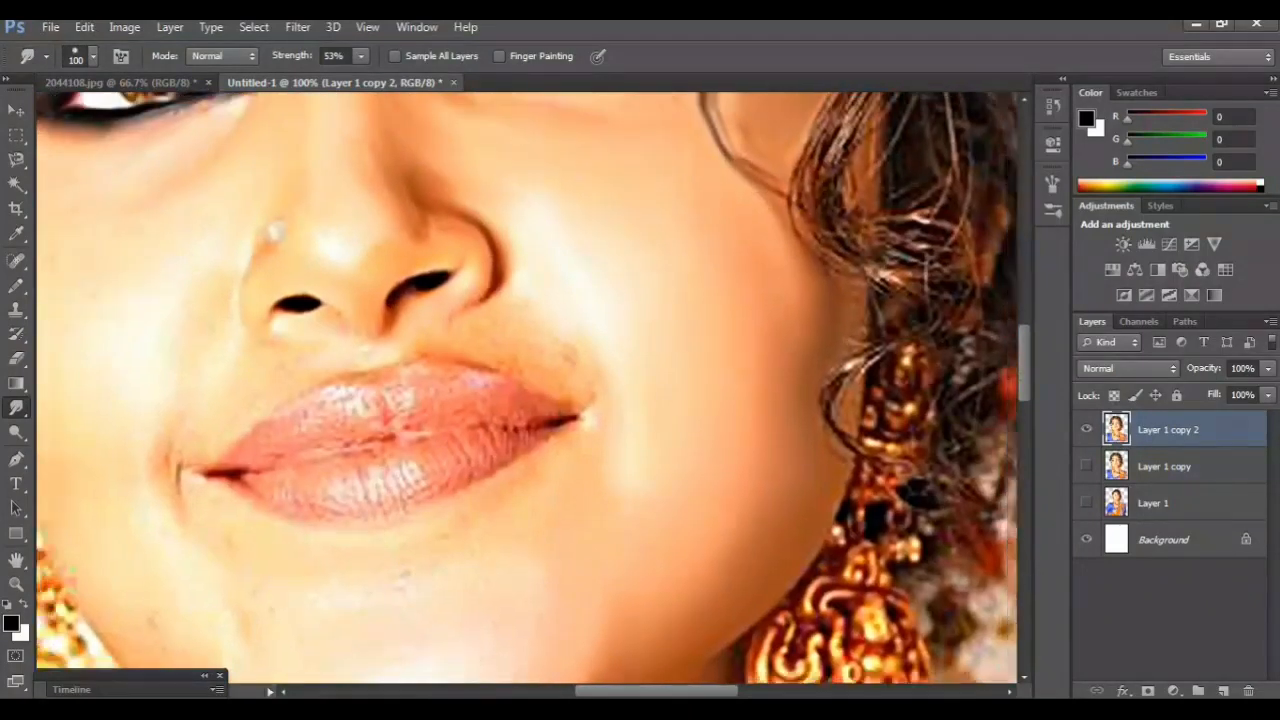
pyautogui.hotkey('ctrl', '-')
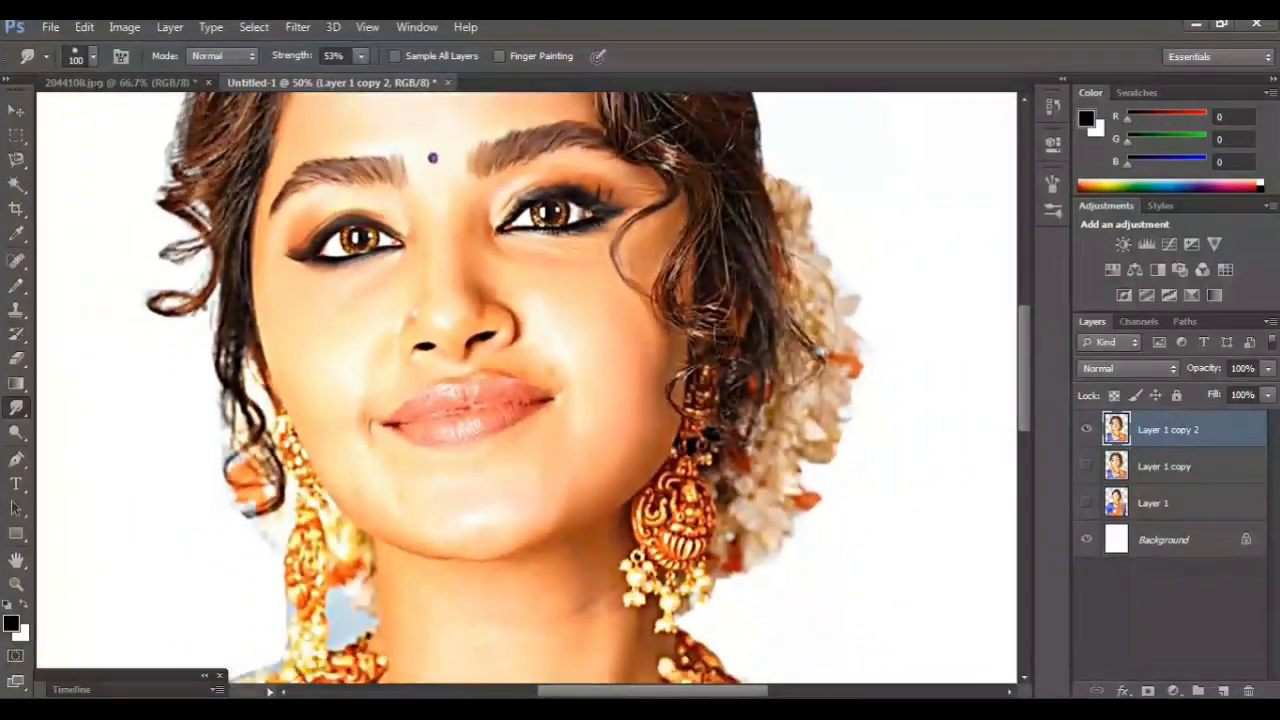
# - Smudge away the crease beside the mouth corner on the image's left and soften the skin up toward the nose
pyautogui.hotkey('ctrl', '+')
pyautogui.hotkey('ctrl', '+')
pyautogui.hotkey('ctrl', '+')
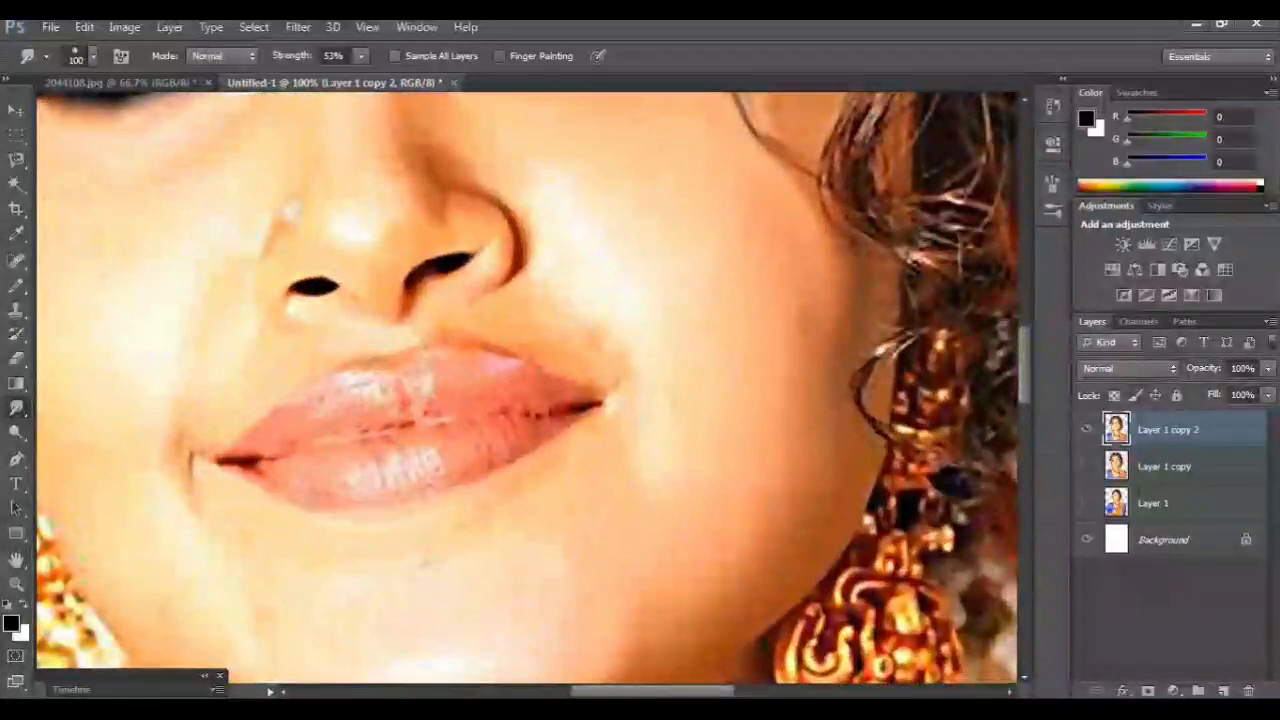
pyautogui.hotkey('ctrl', '+')
pyautogui.scroll(3, 527, 388)
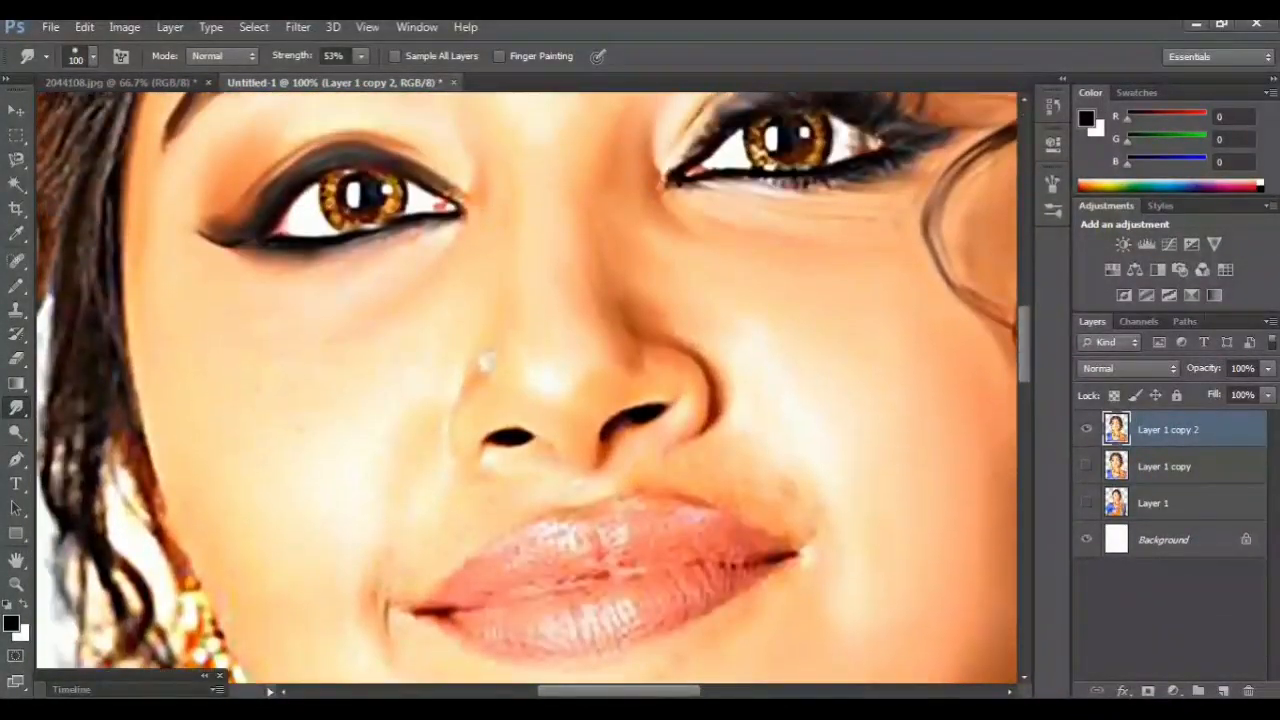
pyautogui.scroll(-3, 527, 388)
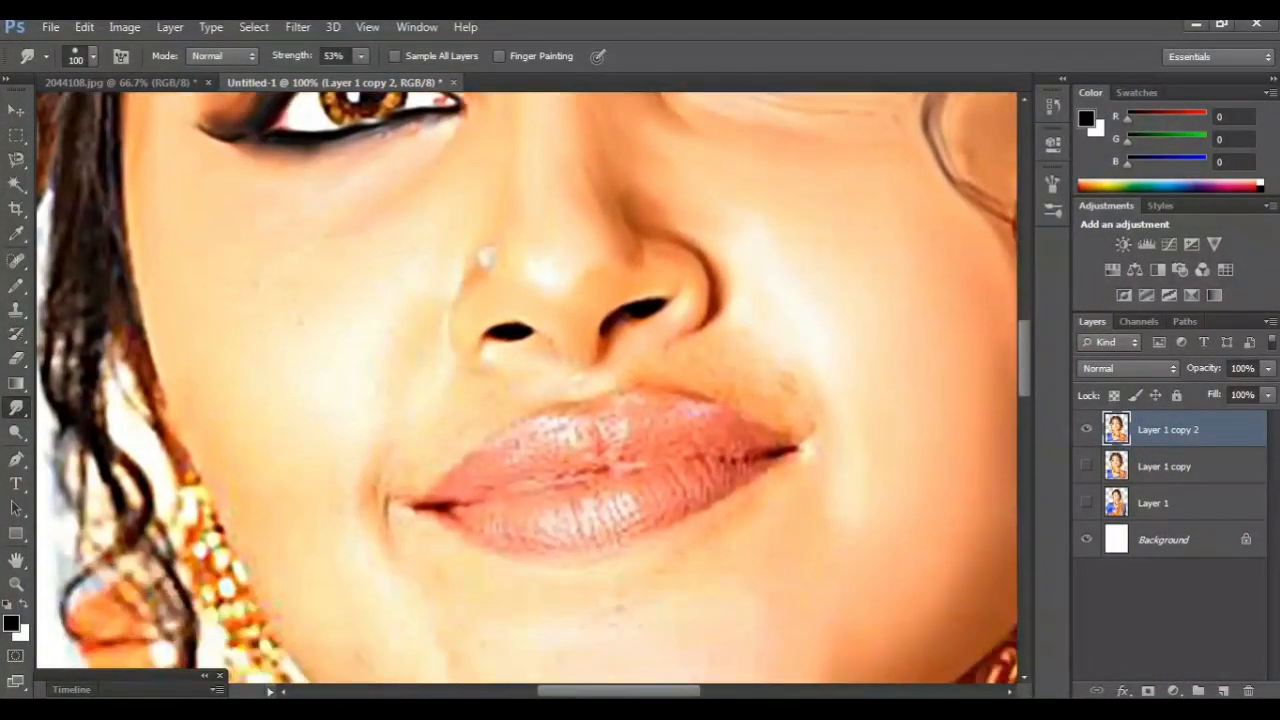
pyautogui.scroll(-2, 527, 388)
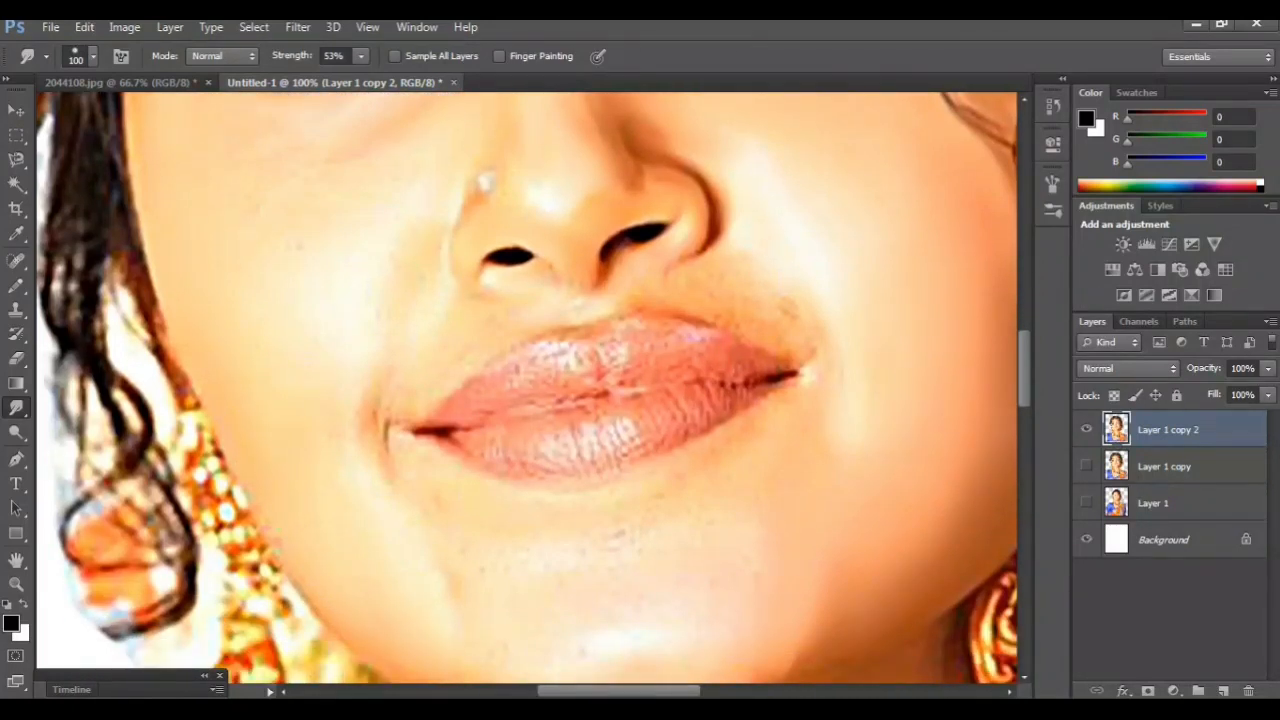
pyautogui.scroll(3, 390, 555)
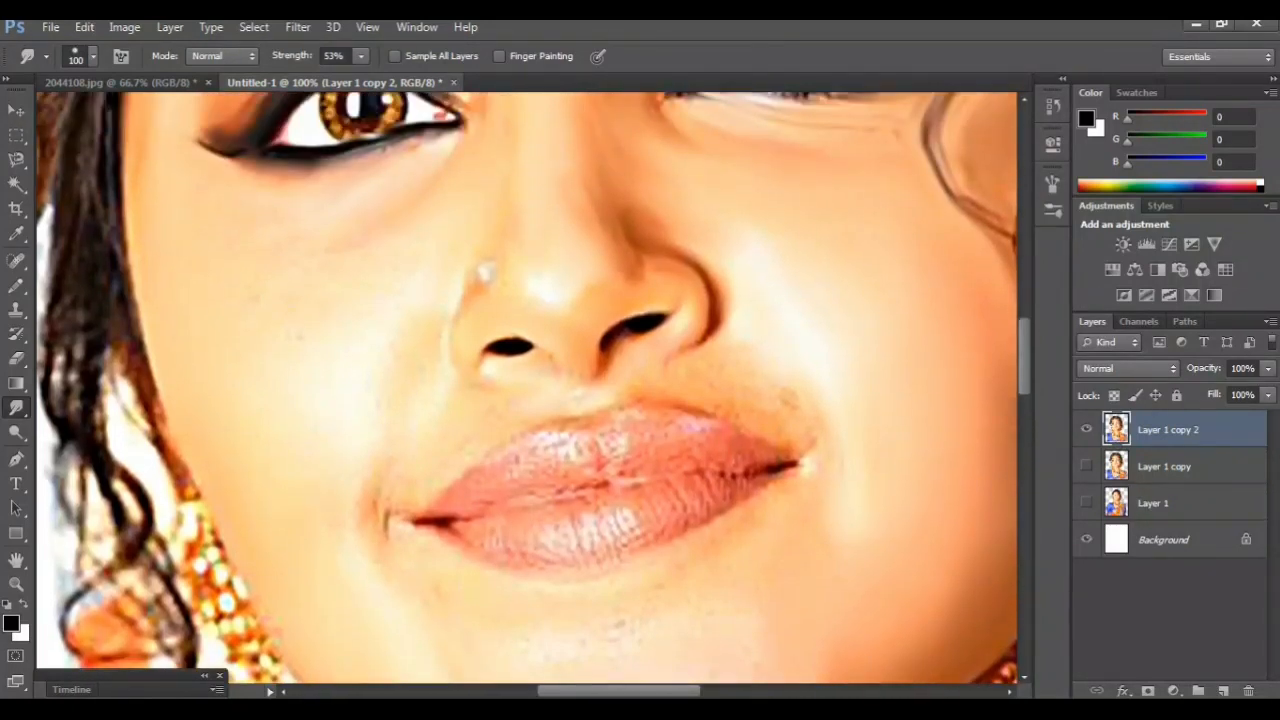
pyautogui.moveTo(376, 446); pyautogui.dragTo(366, 515)
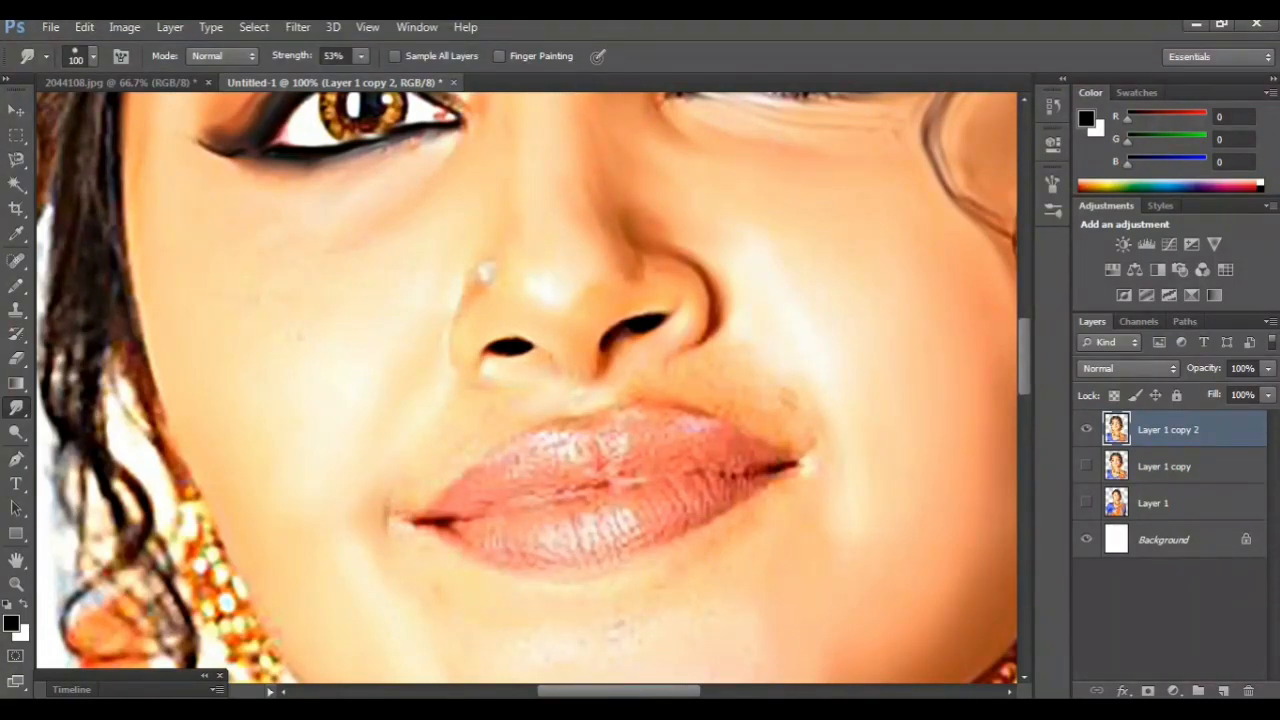
# - Smooth the cheek on the image's left and the skin above the mouth corner on the image's right
pyautogui.scroll(3, 527, 387)
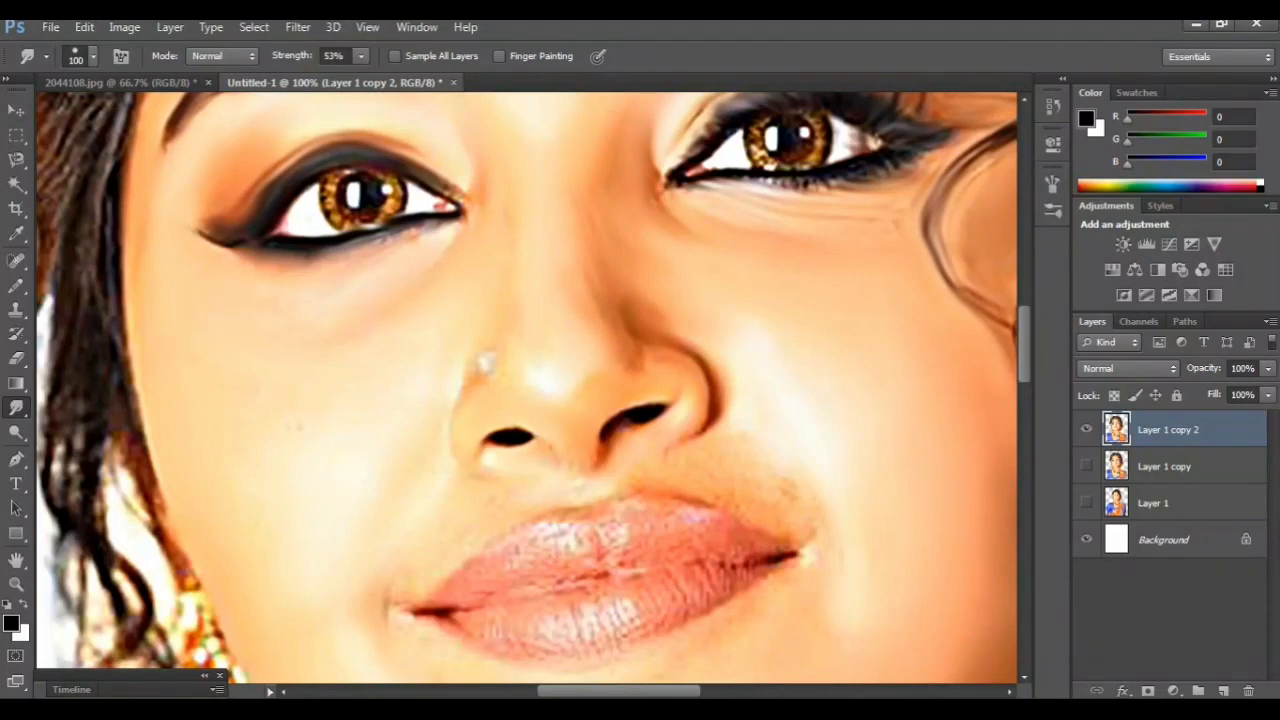
pyautogui.scroll(-3, 527, 387)
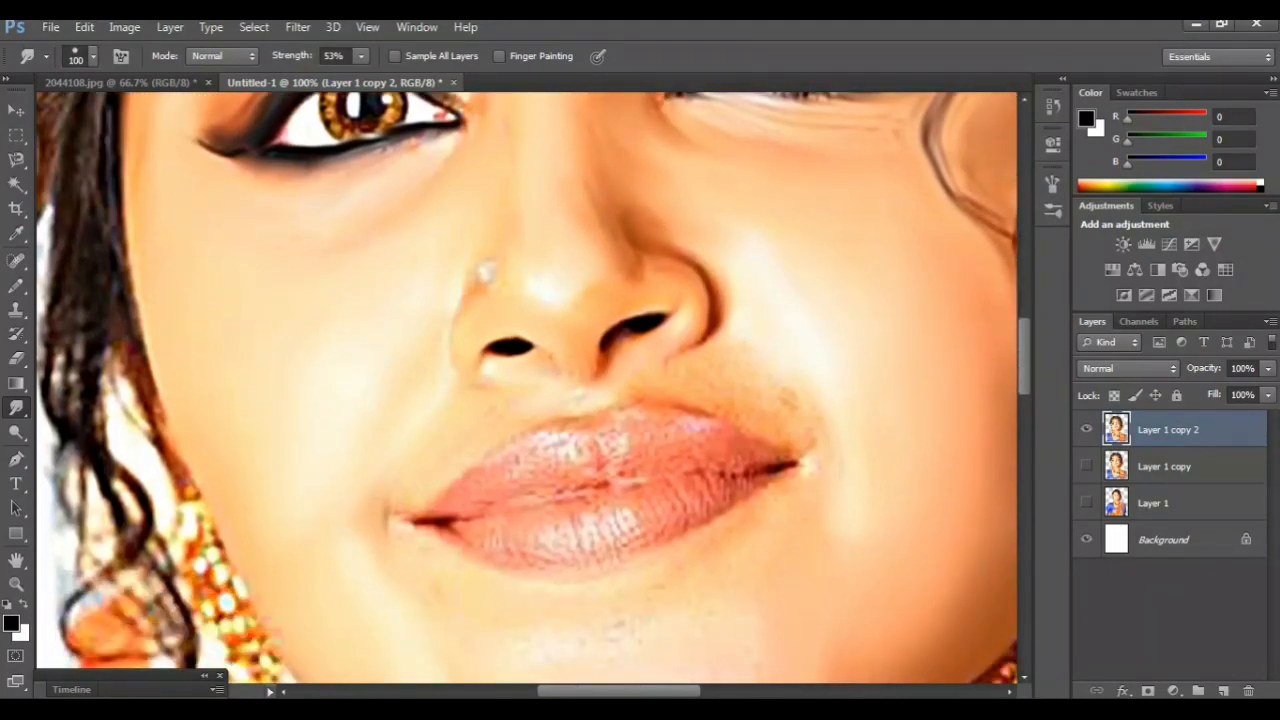
pyautogui.moveTo(728, 386); pyautogui.dragTo(806, 420)
pyautogui.scroll(2, 527, 387)
pyautogui.scroll(-1, 527, 387)
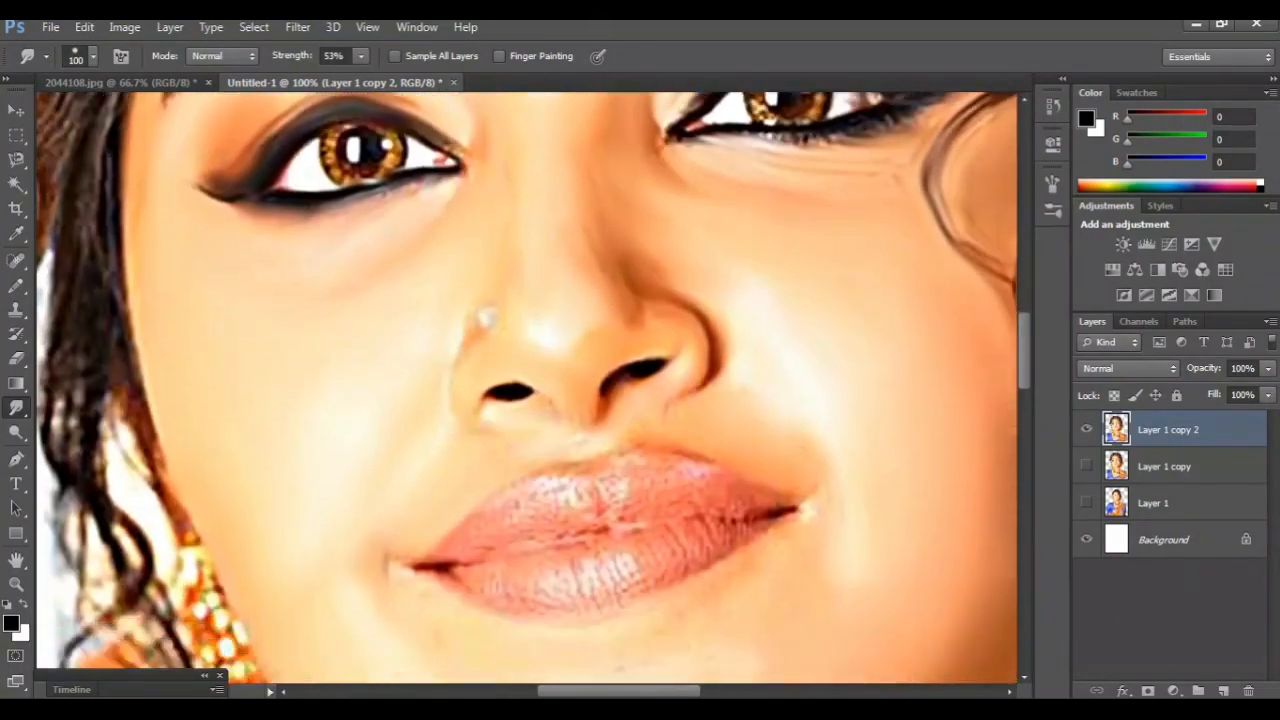
pyautogui.hotkey('ctrl', '-')
pyautogui.hotkey('ctrl', '-')
pyautogui.hotkey('ctrl', '-')
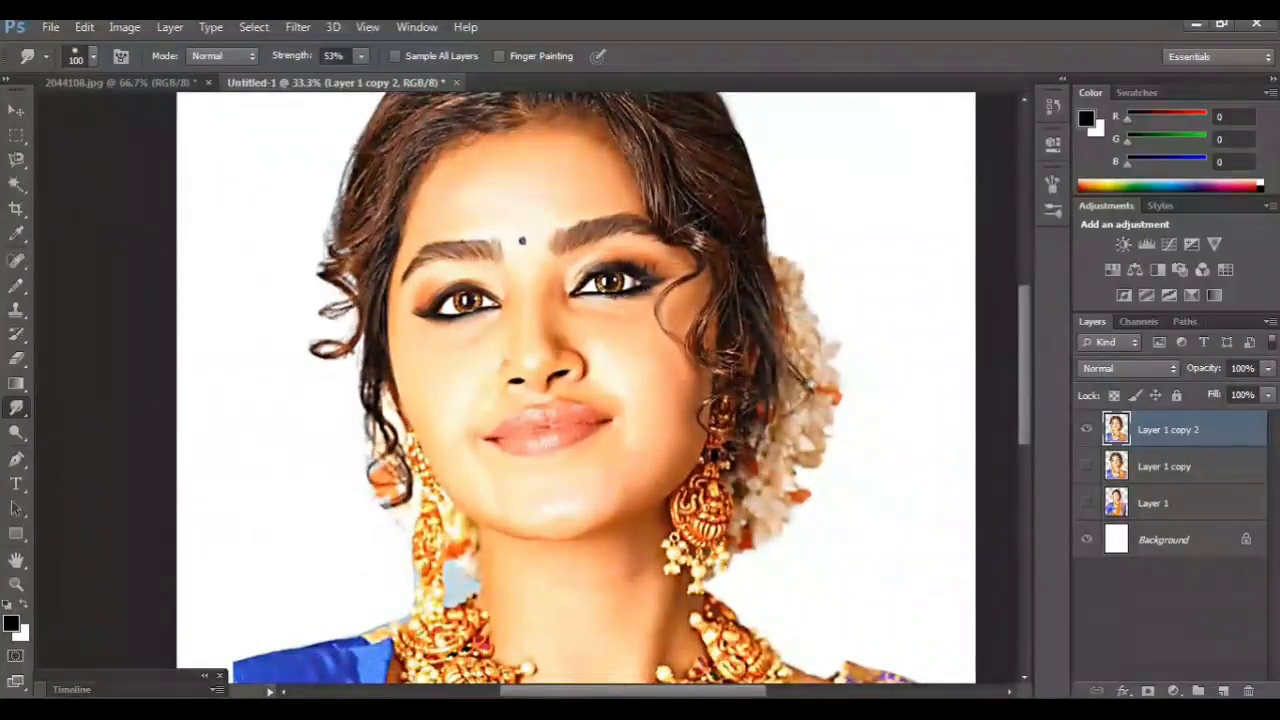
# - Smooth the skin between the lower lip and the chin with a 90 px smudge brush
pyautogui.hotkey('ctrl', '+')
pyautogui.hotkey('ctrl', '+')
pyautogui.hotkey('ctrl', '+')
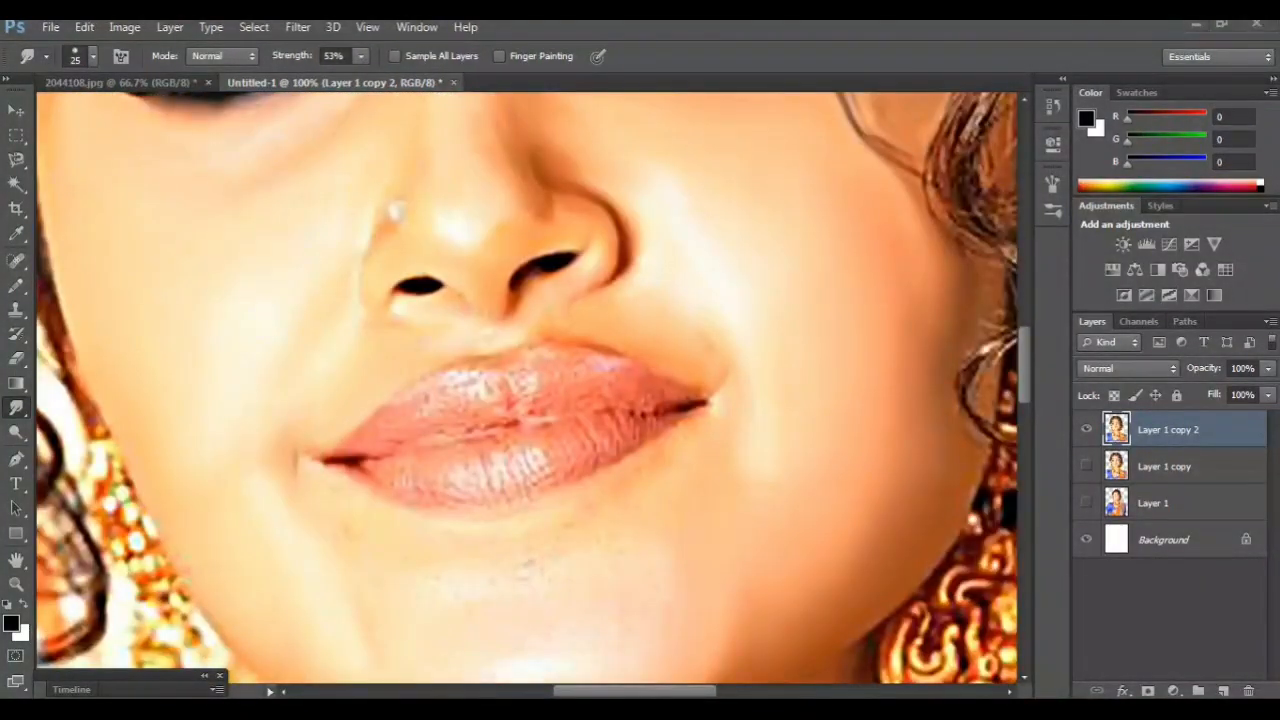
pyautogui.scroll(-1, 532, 389)
pyautogui.press(']')
pyautogui.press(']')
pyautogui.press(']')
pyautogui.scroll(-1, 532, 389)
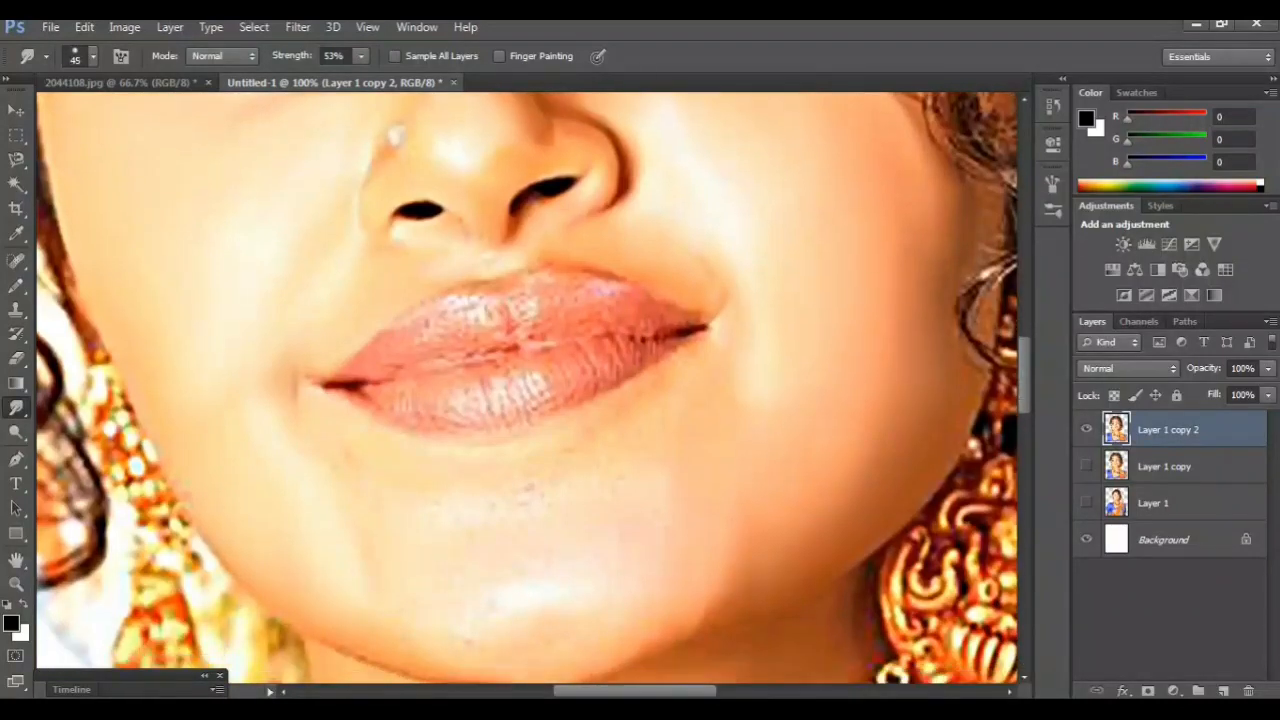
pyautogui.press(']')
pyautogui.press(']')
pyautogui.press(']')
pyautogui.press(']')
pyautogui.scroll(-3, 532, 389)
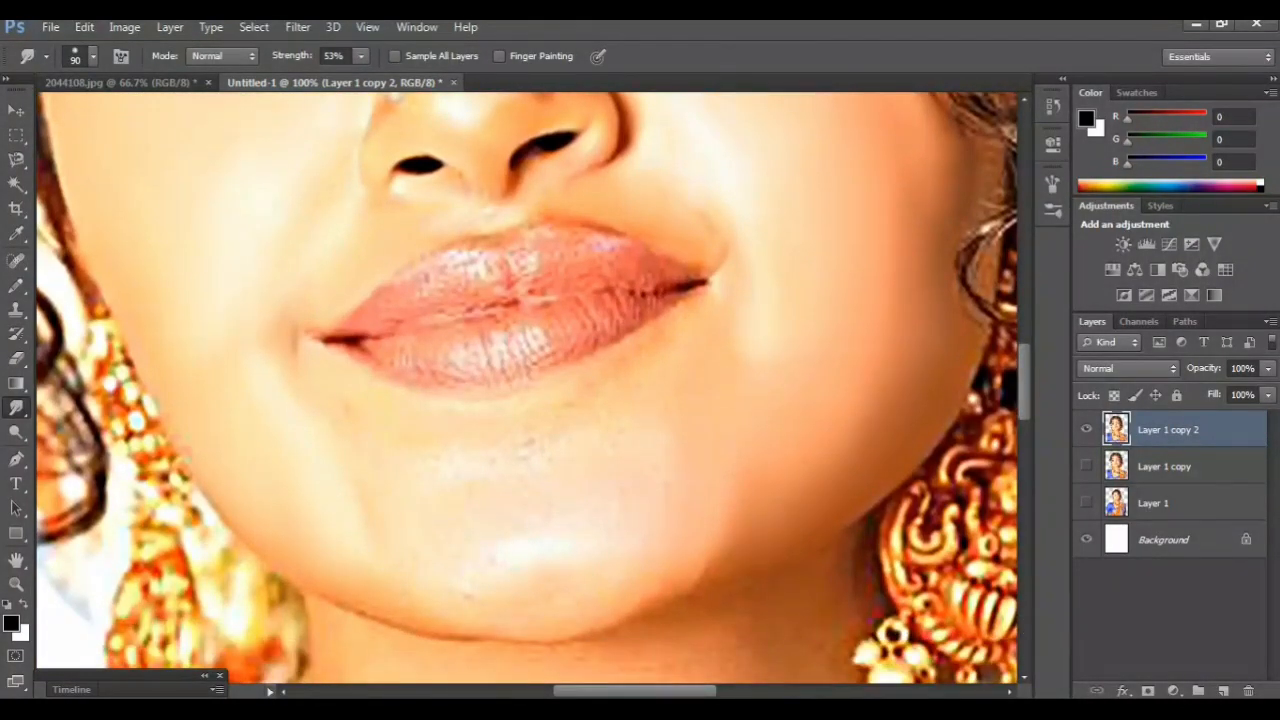
pyautogui.moveTo(632, 410); pyautogui.dragTo(602, 430)
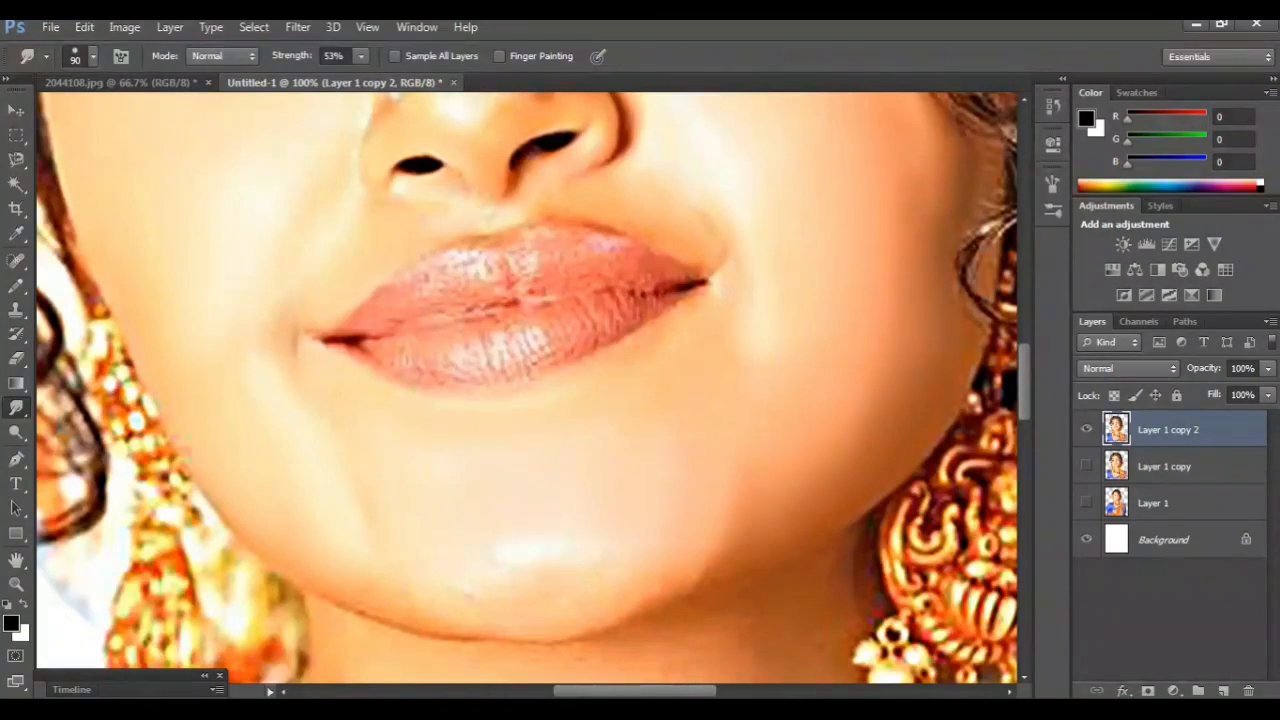
# - Compare the smudged face on Layer 1 copy 2 with the unsmoothed Layer 1 copy by toggling their visibility
pyautogui.scroll(-2, 527, 388)
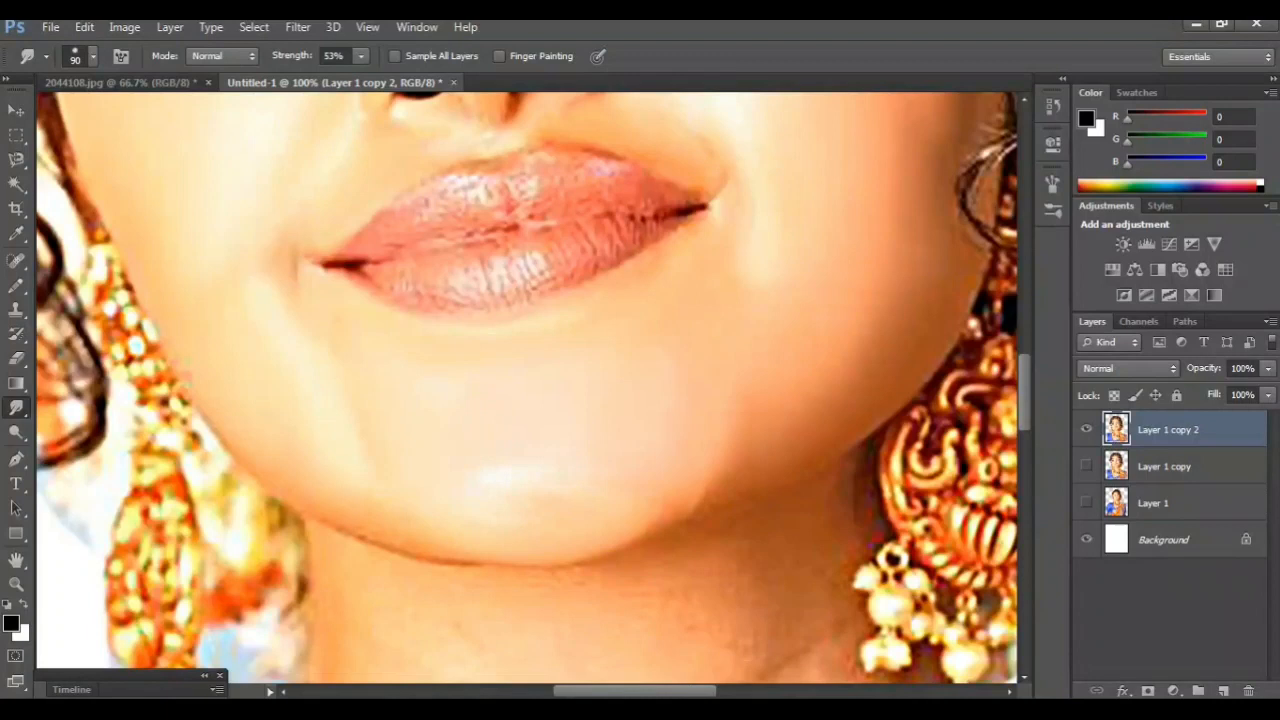
pyautogui.scroll(10, 527, 388)
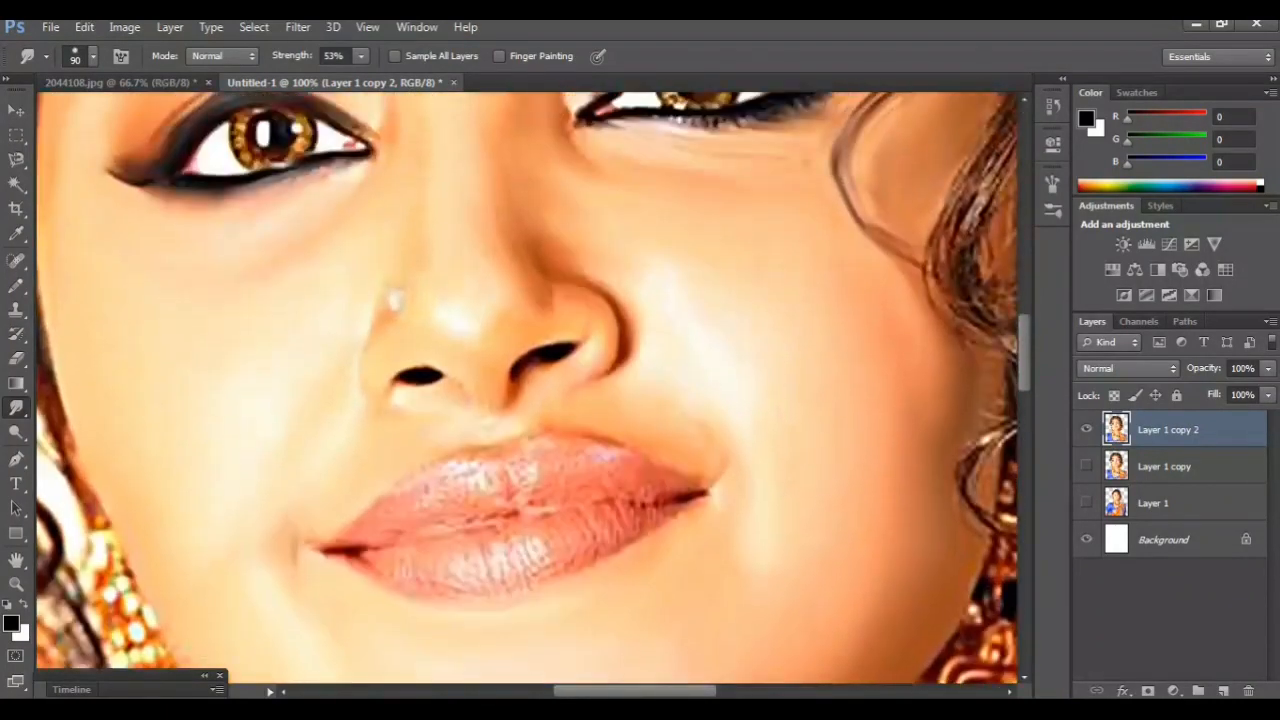
pyautogui.hotkey('ctrl', '-')
pyautogui.hotkey('ctrl', '-')
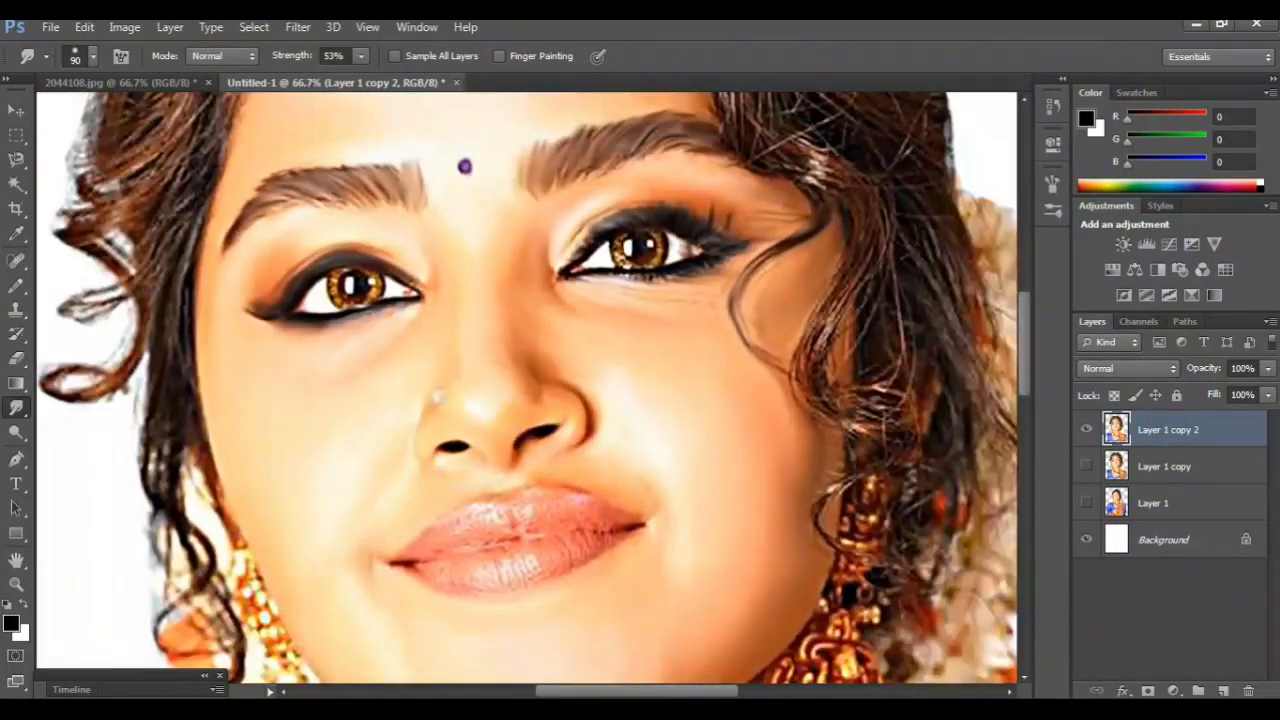
pyautogui.click(1087, 466)
pyautogui.click(1087, 429)
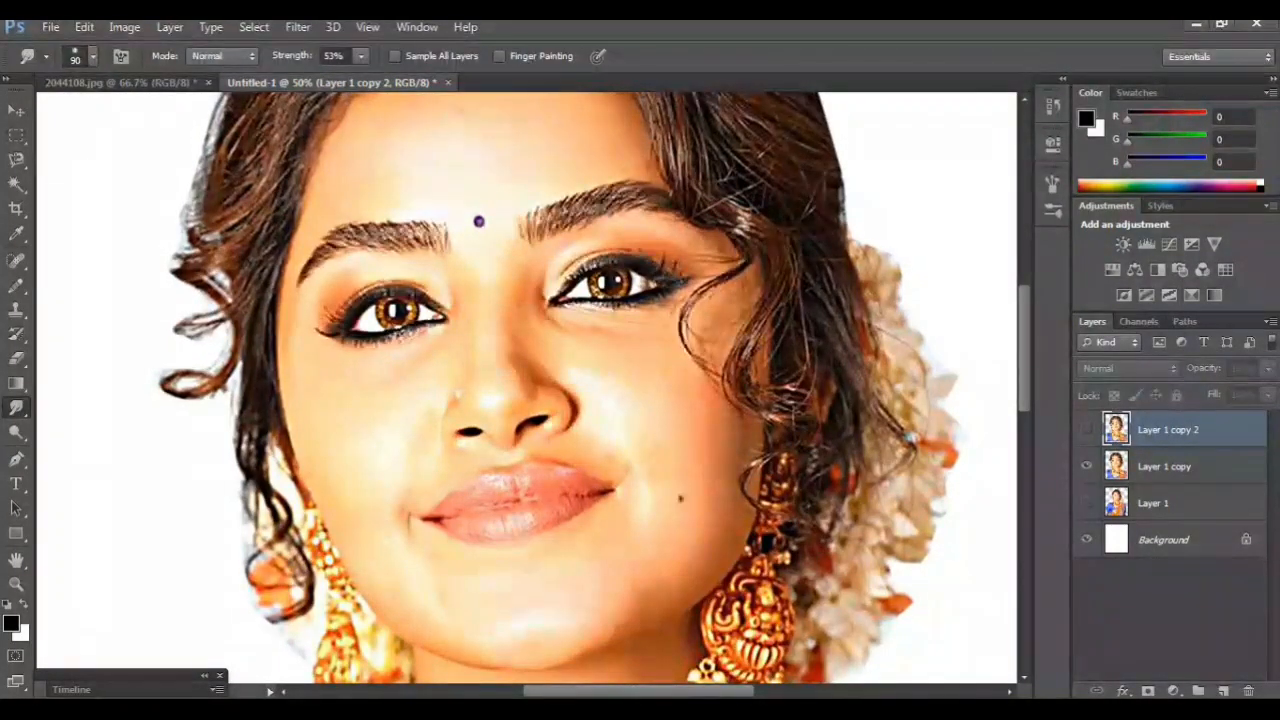
pyautogui.click(1087, 429)
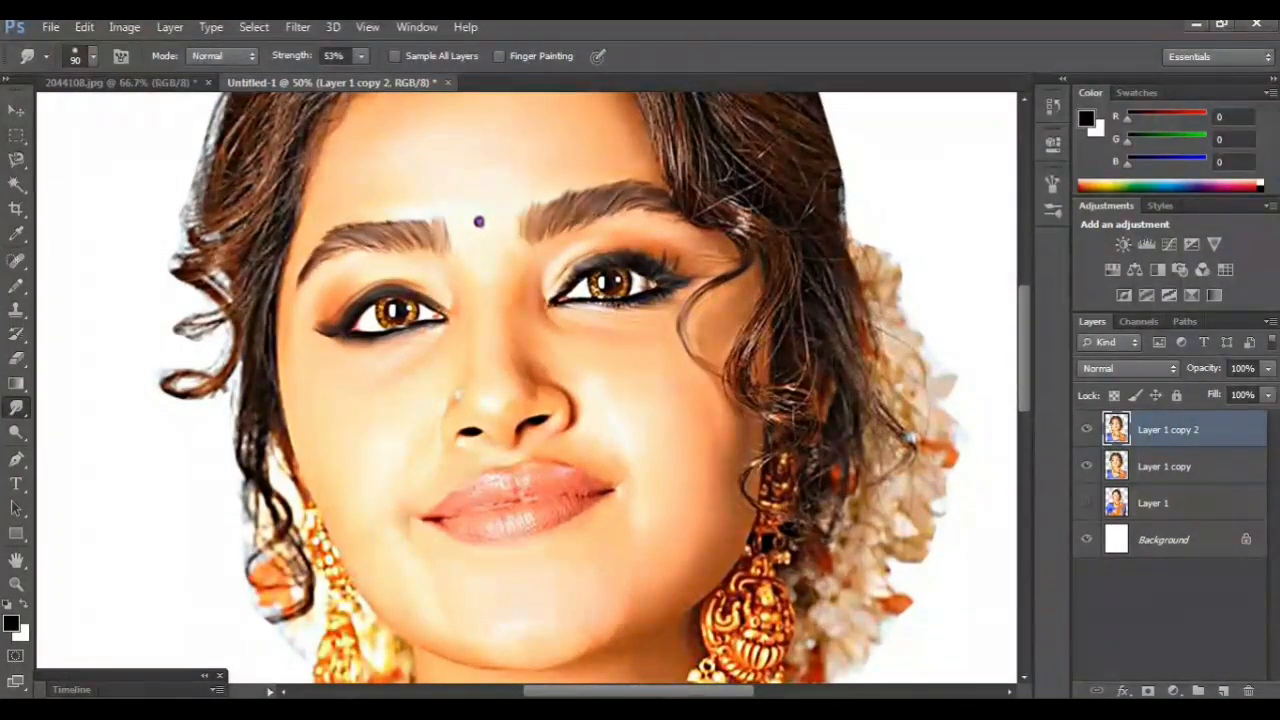
pyautogui.click(1087, 429)
pyautogui.click(1087, 429)
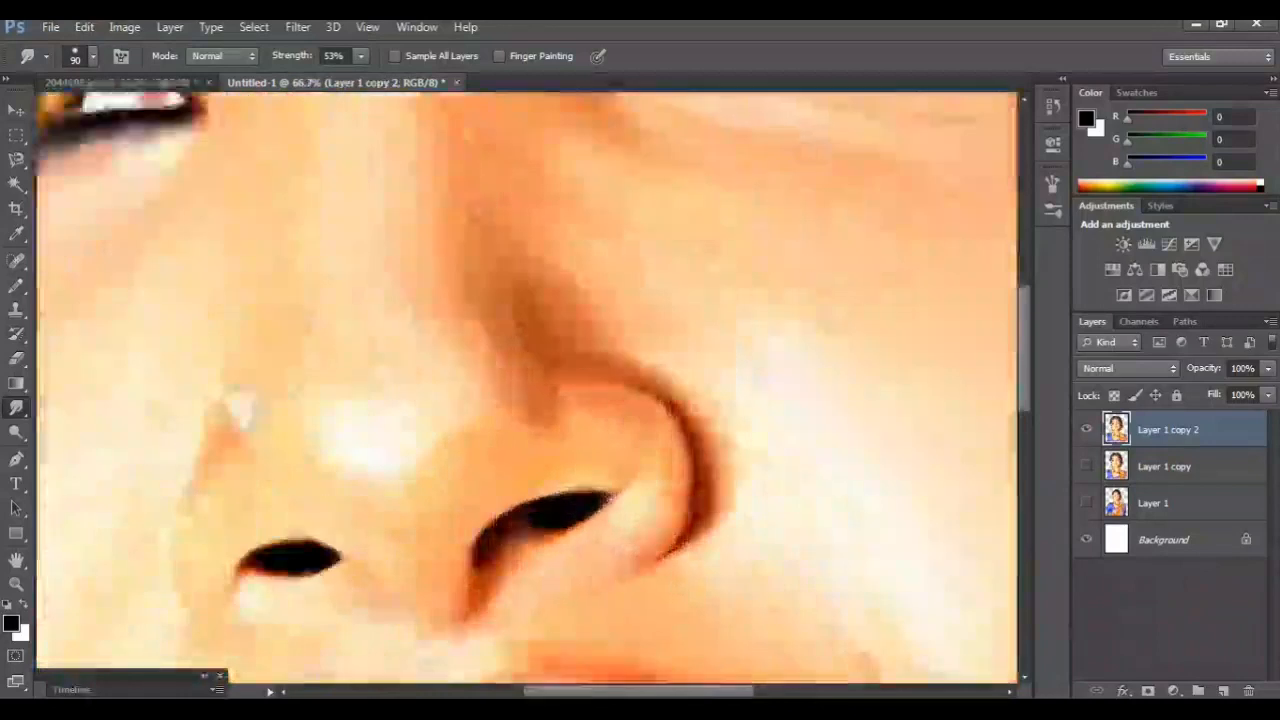
# - Smooth the upper lip's half on the image's left with a 60 px smudge brush at 53% strength
pyautogui.hotkey('ctrl', '+')
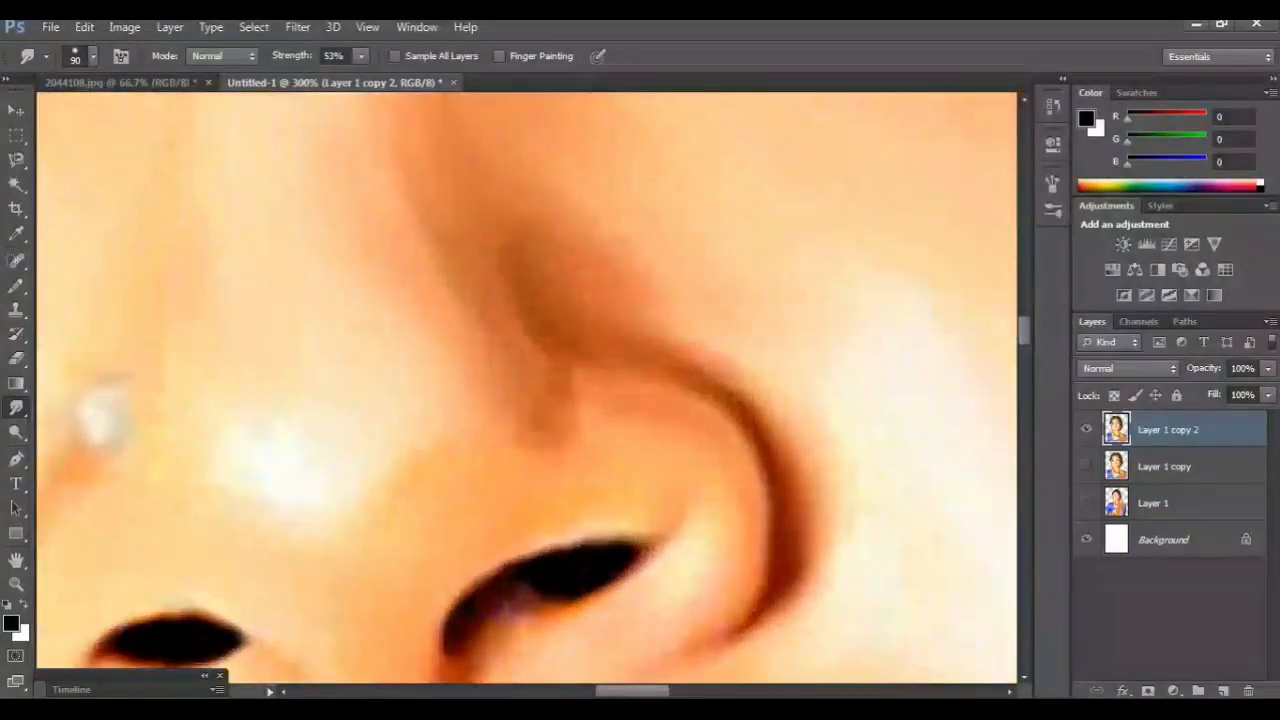
pyautogui.hscroll(-4, 527, 388)
pyautogui.scroll(-5, 527, 388)
pyautogui.scroll(-5, 527, 388)
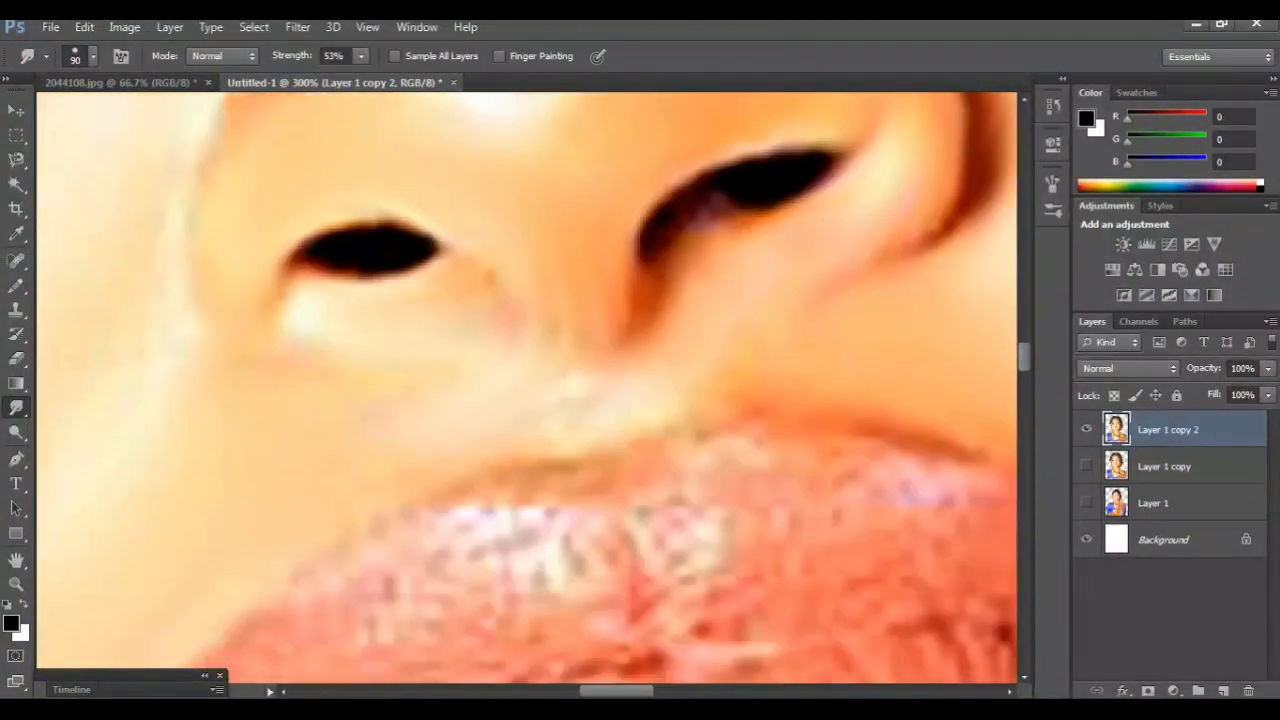
pyautogui.hotkey('ctrl', '-')
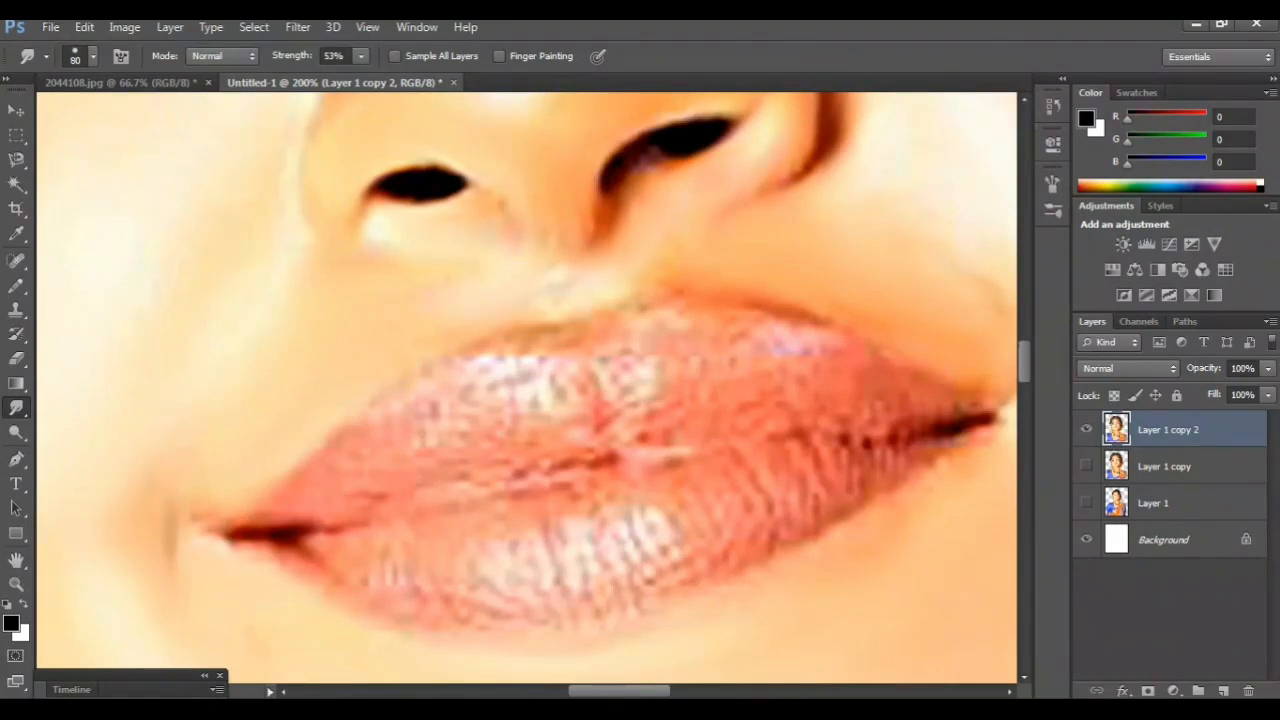
pyautogui.moveTo(462, 384)
pyautogui.mouseDown()
pyautogui.moveTo(524, 376)
pyautogui.moveTo(550, 392)
pyautogui.moveTo(488, 432)
pyautogui.moveTo(392, 456)
pyautogui.moveTo(285, 525)
pyautogui.mouseUp()
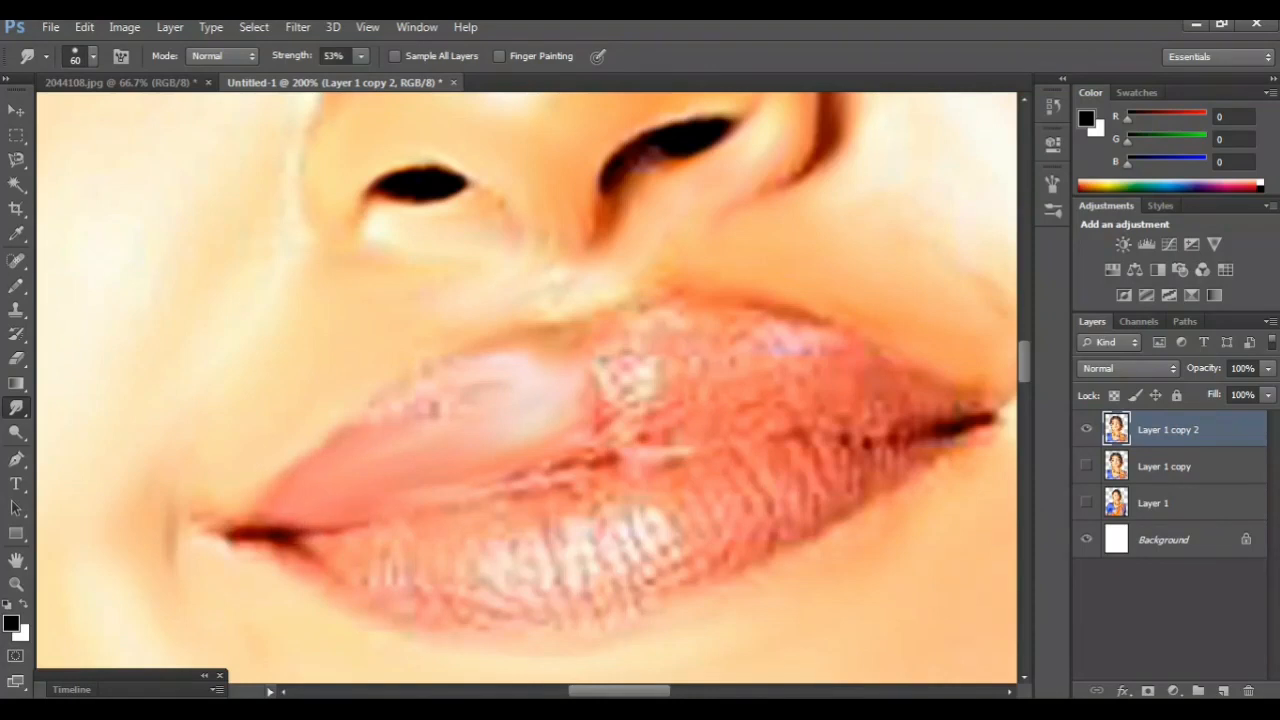
pyautogui.moveTo(442, 402); pyautogui.dragTo(336, 456)
pyautogui.moveTo(518, 436); pyautogui.dragTo(415, 470)
# - Smudge the rest of the upper lip and the whole lower lip smooth, out to the mouth corner on the image's right
pyautogui.hscroll(2, 527, 388)
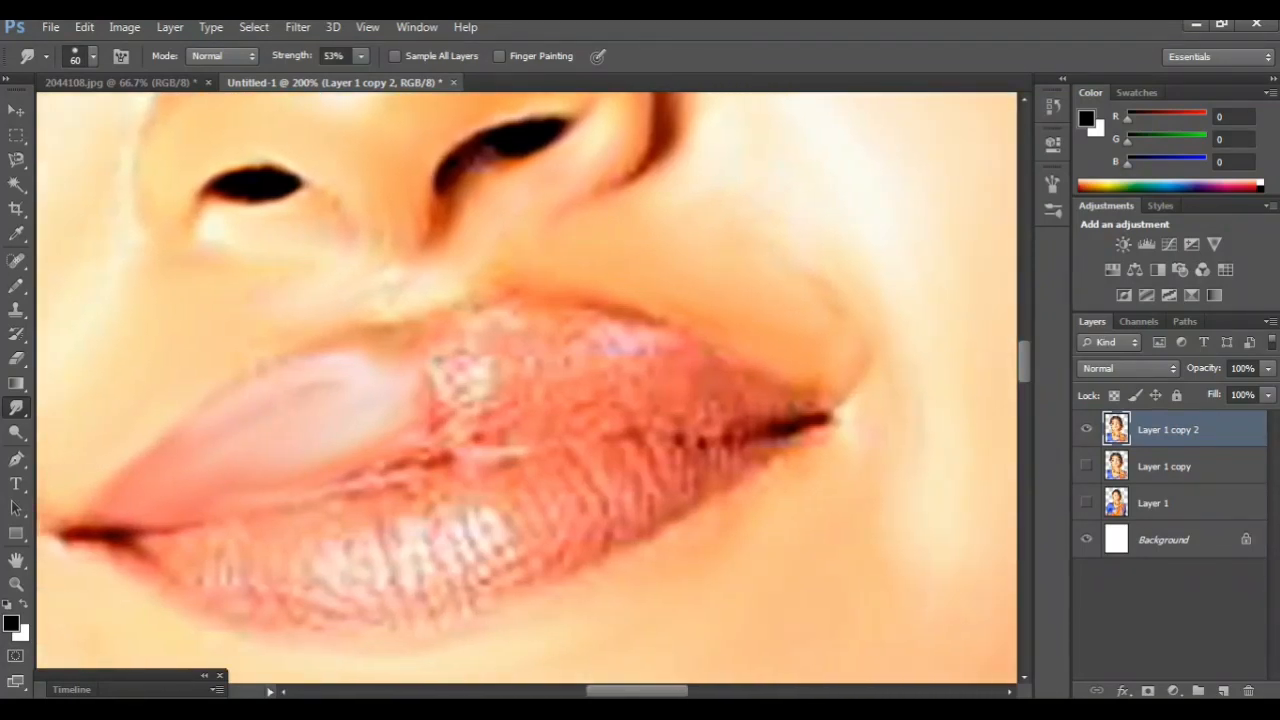
pyautogui.scroll(-3, 527, 388)
pyautogui.moveTo(650, 330)
pyautogui.mouseDown()
pyautogui.moveTo(495, 400)
pyautogui.moveTo(530, 430)
pyautogui.moveTo(740, 314)
pyautogui.mouseUp()
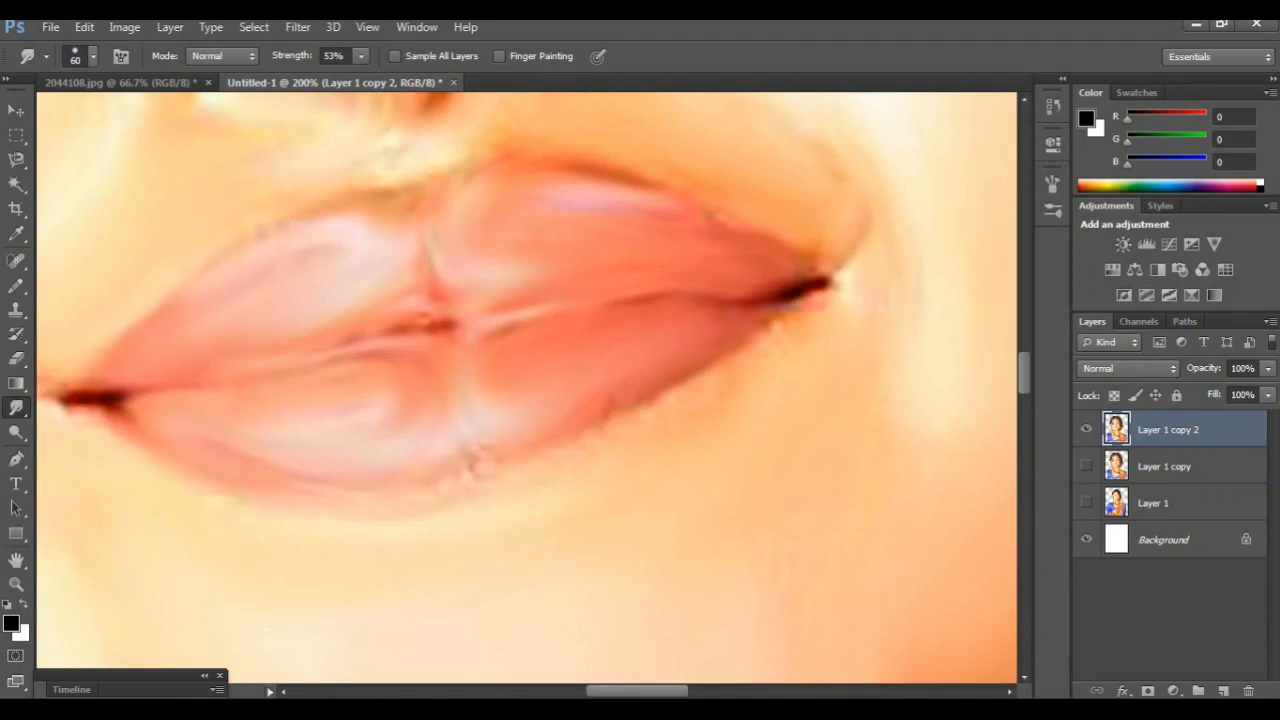
# - Smooth the shadowed skin of the upper neck just below the chin with a 175 px smudge brush
pyautogui.hotkey('ctrl', '-')
pyautogui.hotkey('ctrl', '-')
pyautogui.hotkey('ctrl', '-')
pyautogui.scroll(11, 527, 388)
pyautogui.scroll(-7, 527, 388)
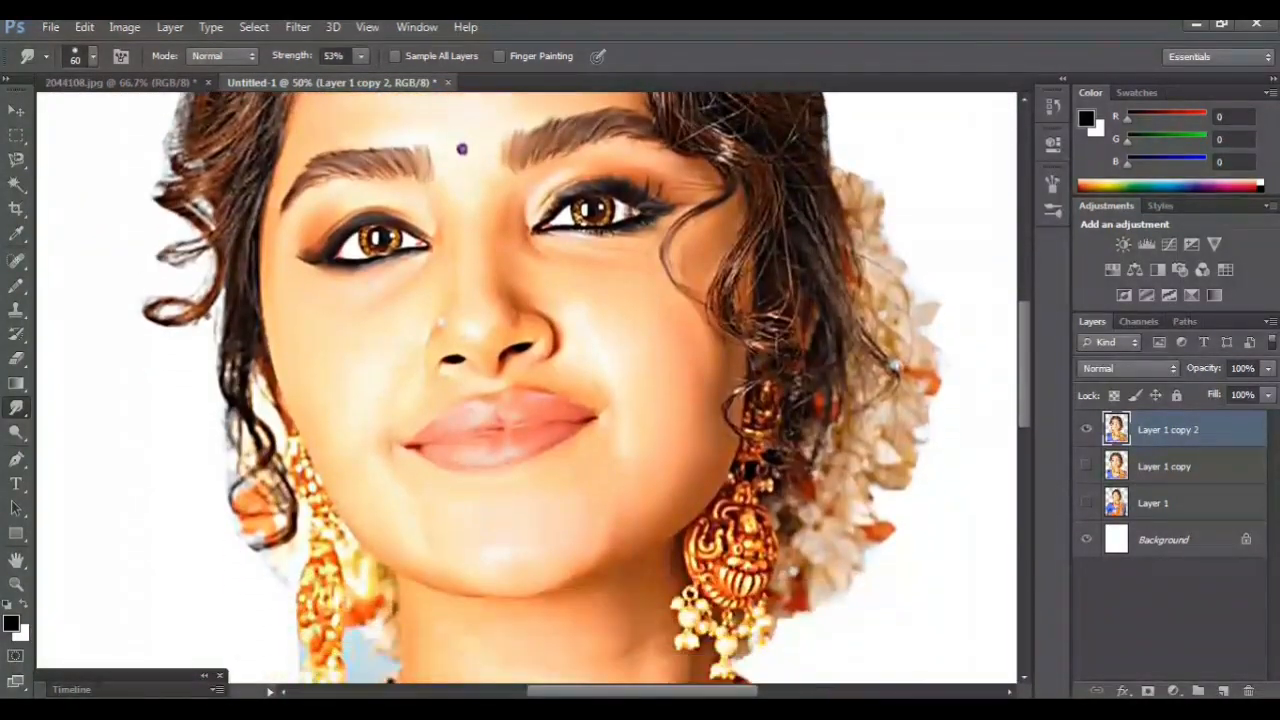
pyautogui.scroll(-5, 527, 388)
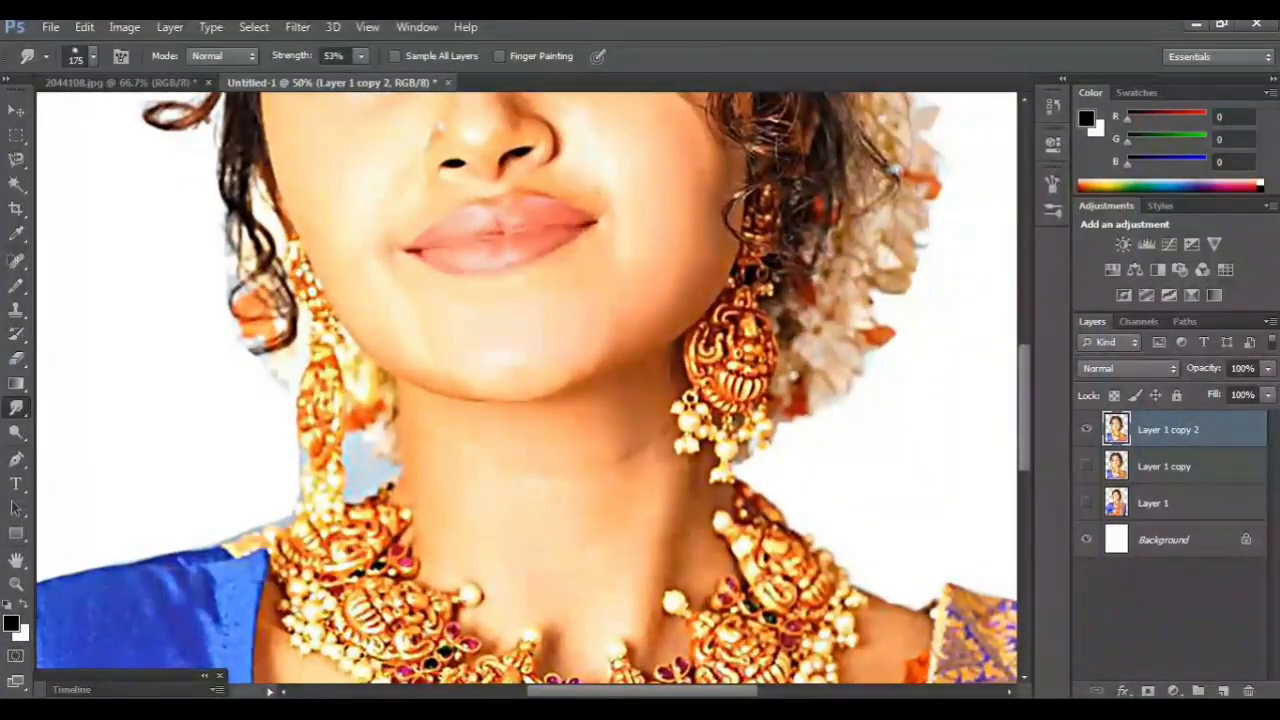
pyautogui.hotkey('ctrl', '+')
pyautogui.hotkey('ctrl', '+')
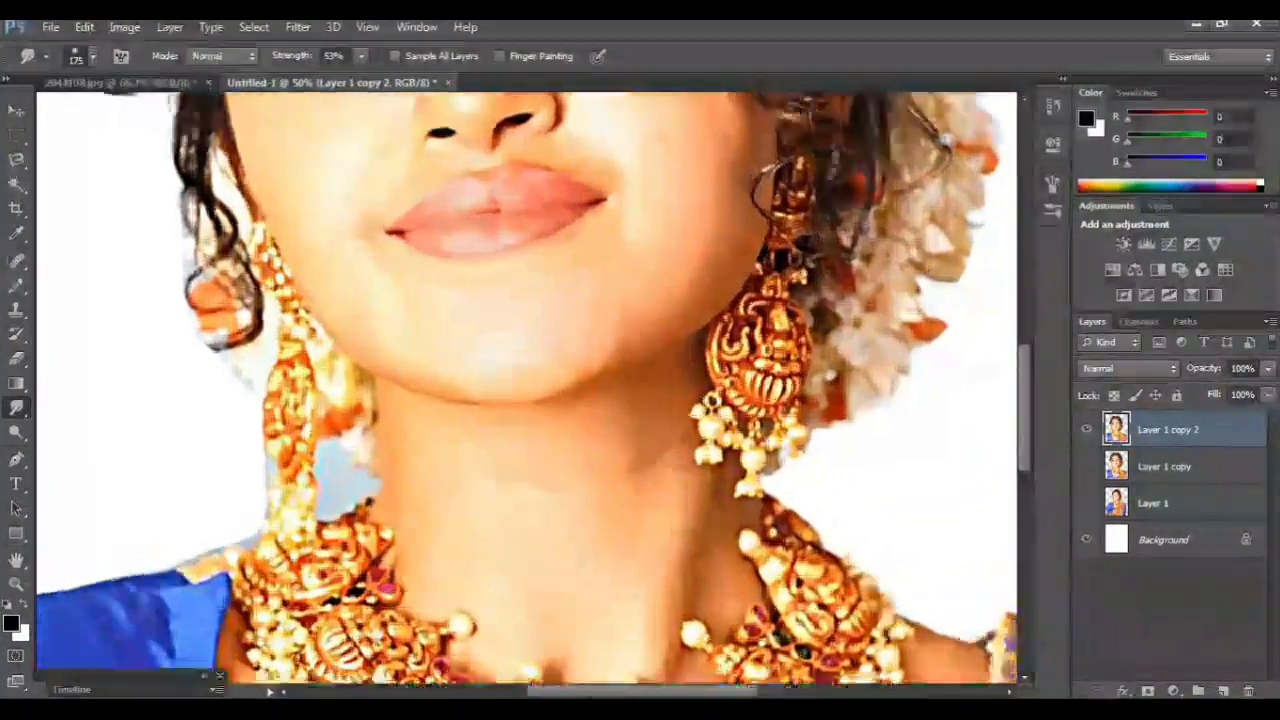
pyautogui.hscroll(3, 527, 388)
pyautogui.hscroll(1, 527, 388)
pyautogui.scroll(-3, 527, 388)
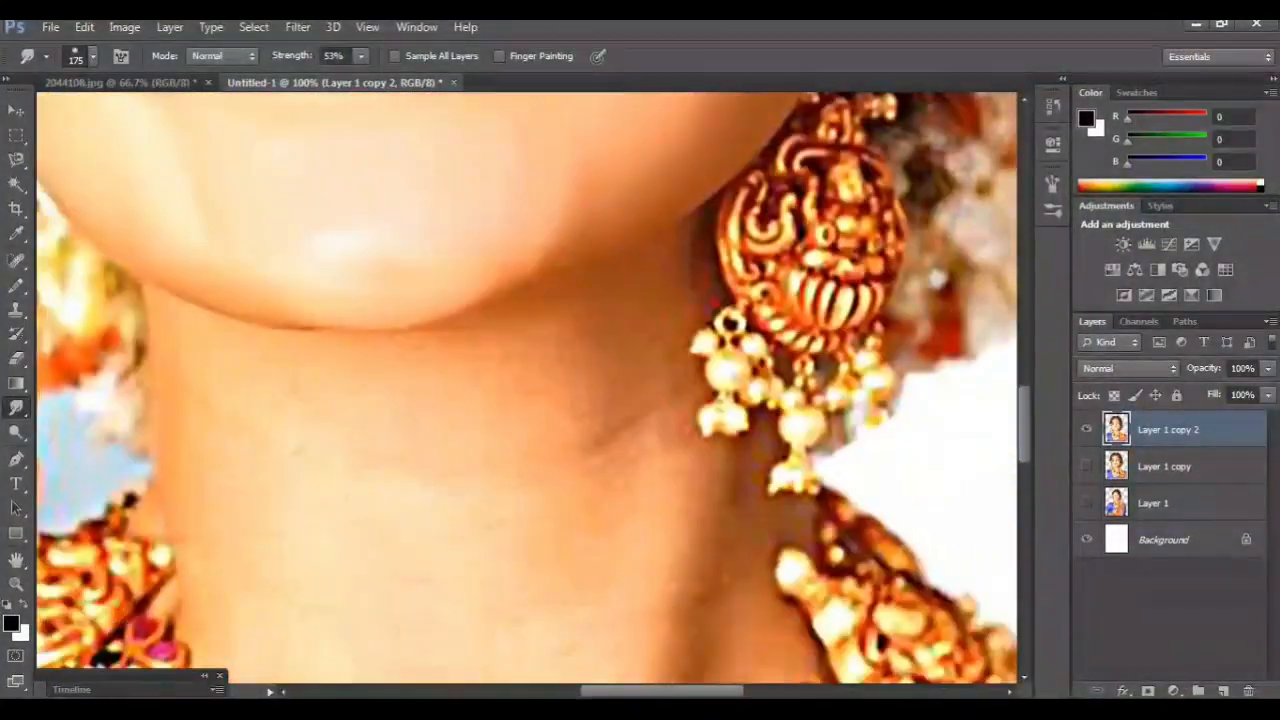
pyautogui.moveTo(556, 350)
pyautogui.mouseDown()
pyautogui.moveTo(508, 359)
pyautogui.moveTo(606, 382)
pyautogui.mouseUp()
pyautogui.moveTo(494, 392); pyautogui.dragTo(526, 394)
pyautogui.moveTo(428, 332); pyautogui.dragTo(345, 380)
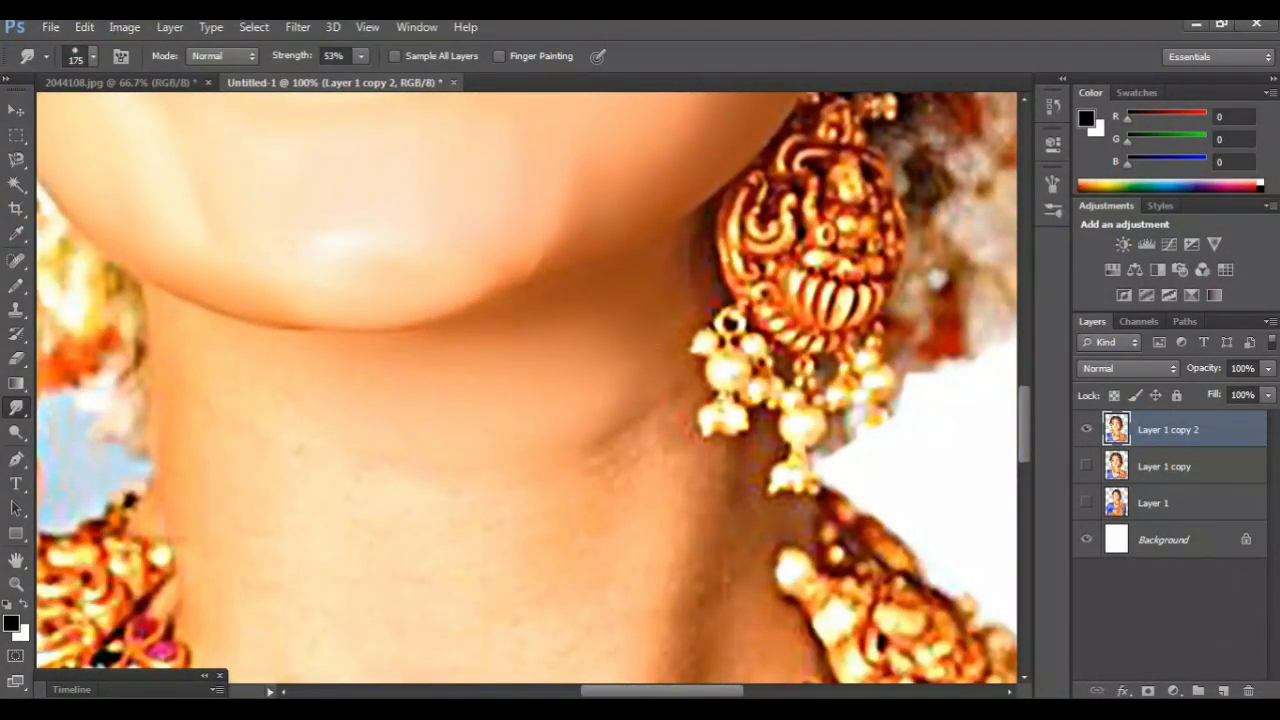
# - Smooth the middle of the neck and the skin down to the necklace's central pendants with the Smudge tool
pyautogui.scroll(-2, 527, 389)
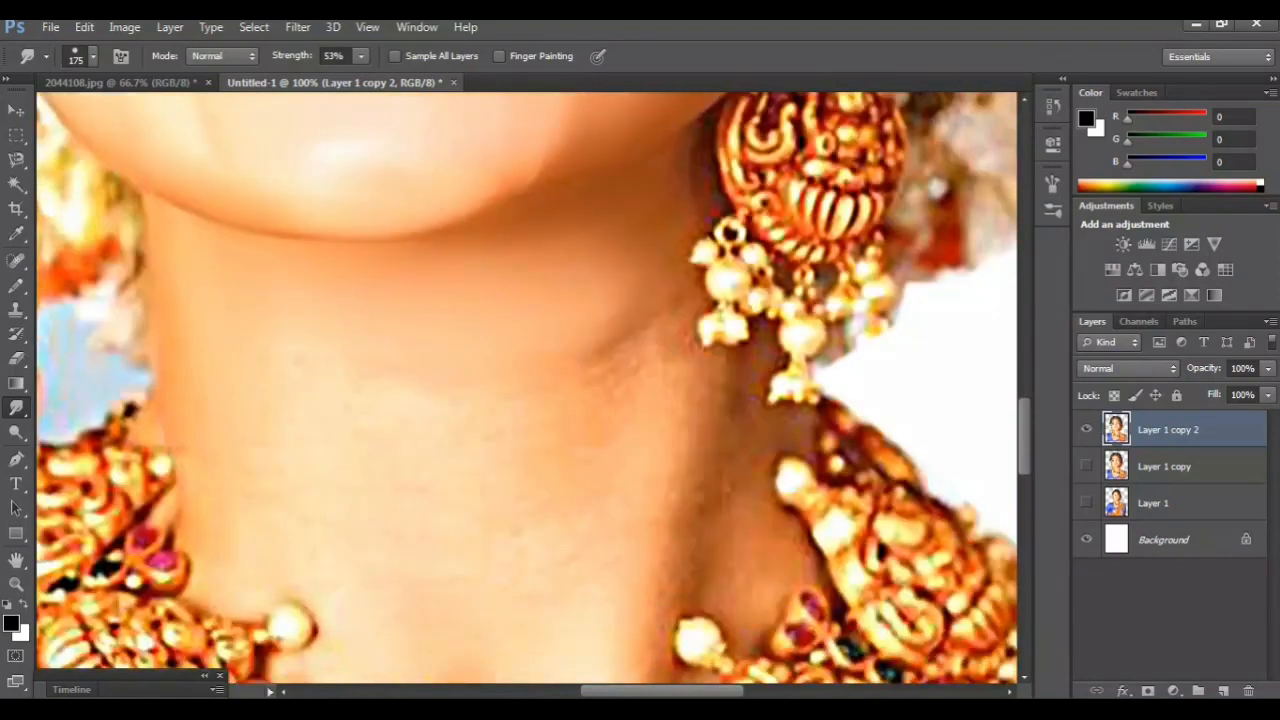
pyautogui.moveTo(530, 350); pyautogui.dragTo(625, 440)
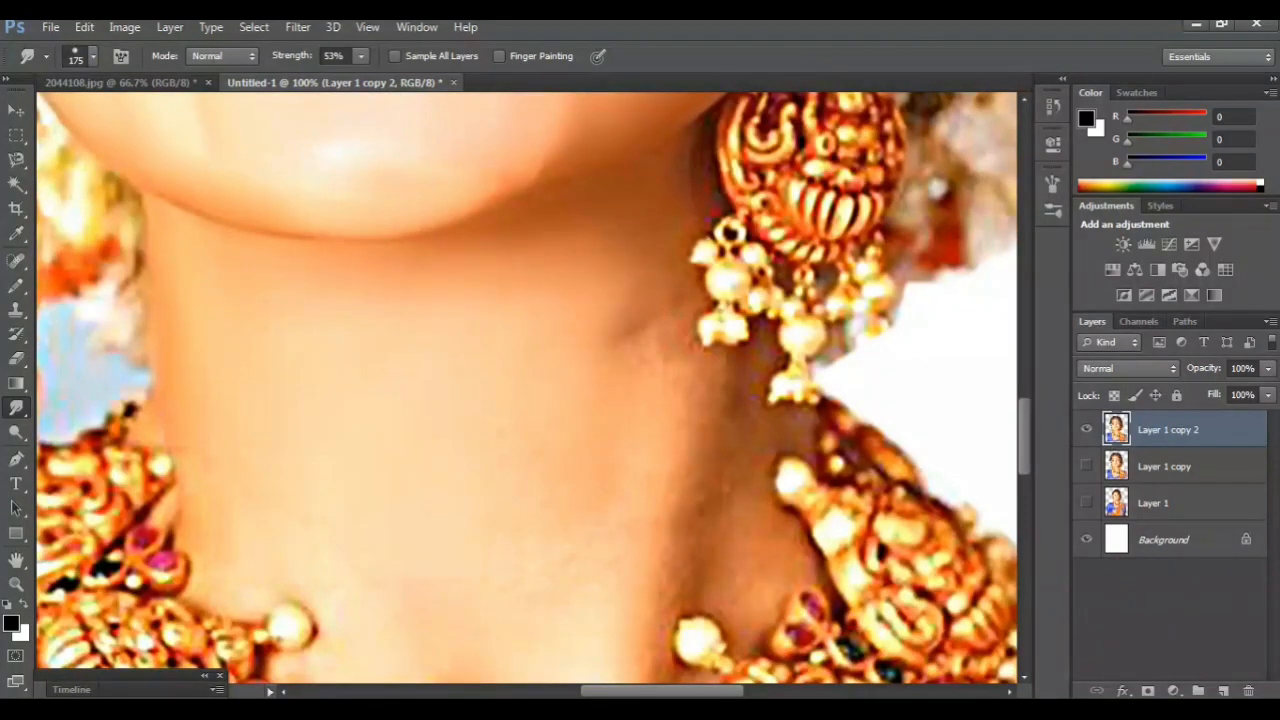
pyautogui.scroll(-3, 625, 440)
pyautogui.moveTo(457, 565); pyautogui.dragTo(430, 515)
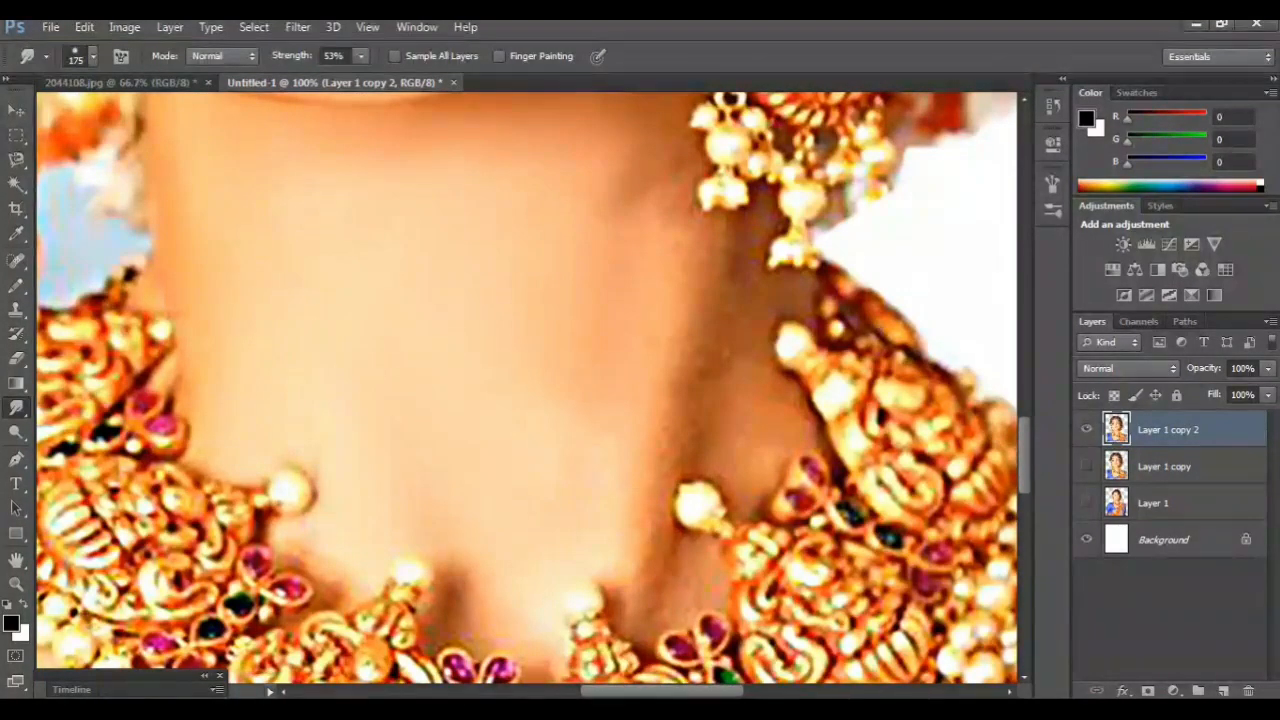
# - Soften the dark shadow along the neck below the earring on the image's right, down to the necklace
pyautogui.moveTo(682, 390)
pyautogui.mouseDown()
pyautogui.moveTo(728, 392)
pyautogui.moveTo(712, 402)
pyautogui.mouseUp()
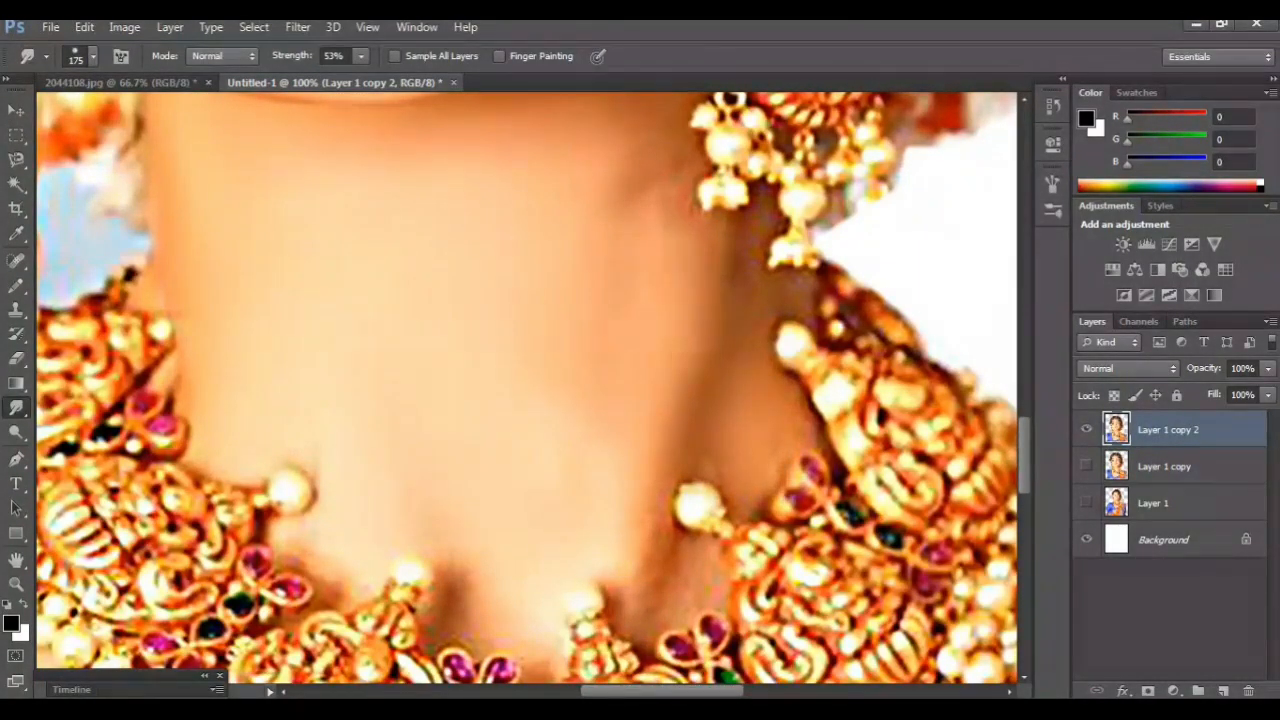
pyautogui.scroll(-1, 710, 380)
pyautogui.moveTo(636, 480)
pyautogui.mouseDown()
pyautogui.moveTo(664, 486)
pyautogui.moveTo(636, 500)
pyautogui.mouseUp()
pyautogui.scroll(-1, 685, 430)
# - Examine the whole portrait from the necklace and sari up to the face and hair for areas still unsmoothed
pyautogui.hotkey('ctrl', '-')
pyautogui.hotkey('ctrl', '-')
pyautogui.hotkey('ctrl', '-')
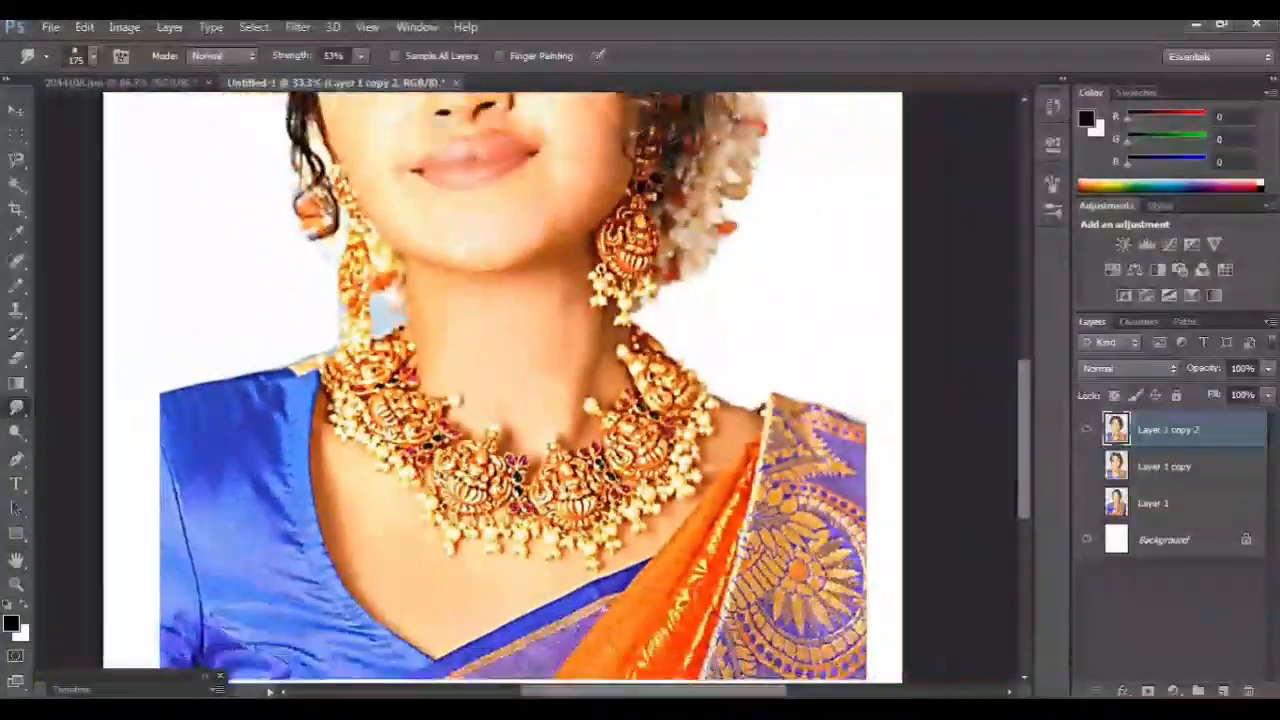
pyautogui.scroll(5, 500, 390)
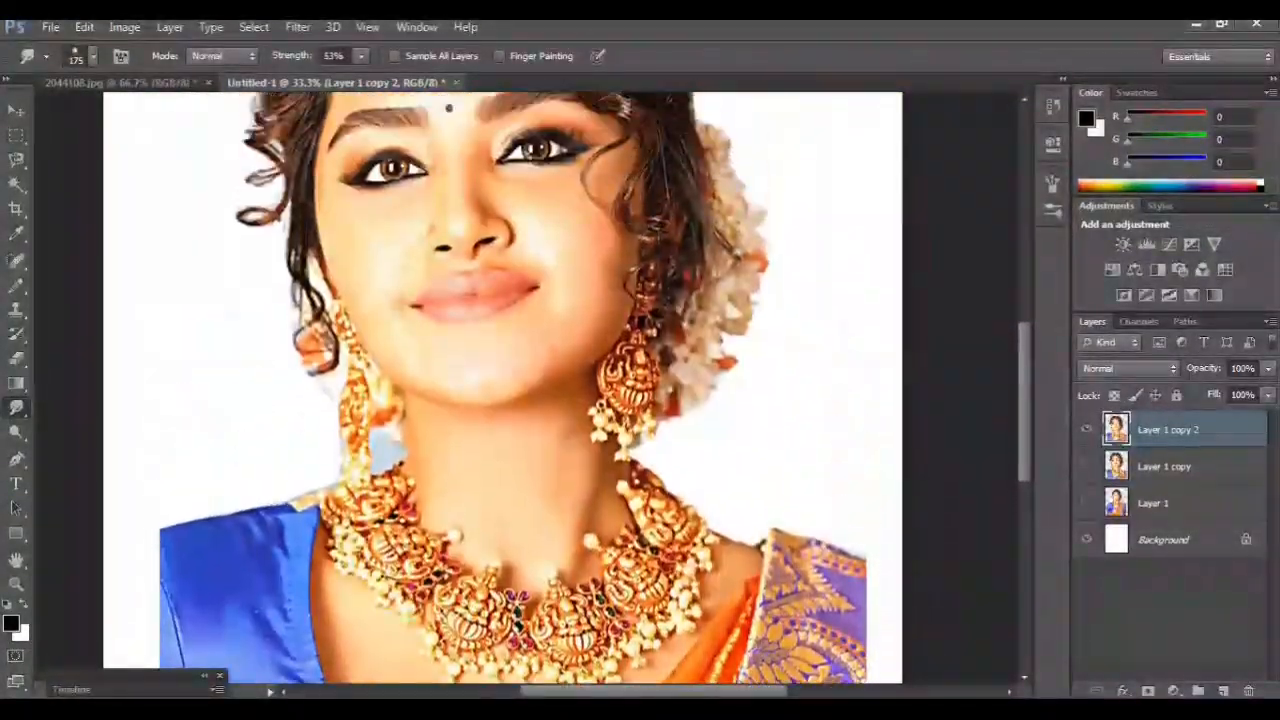
pyautogui.scroll(1, 500, 390)
pyautogui.scroll(-5, 500, 390)
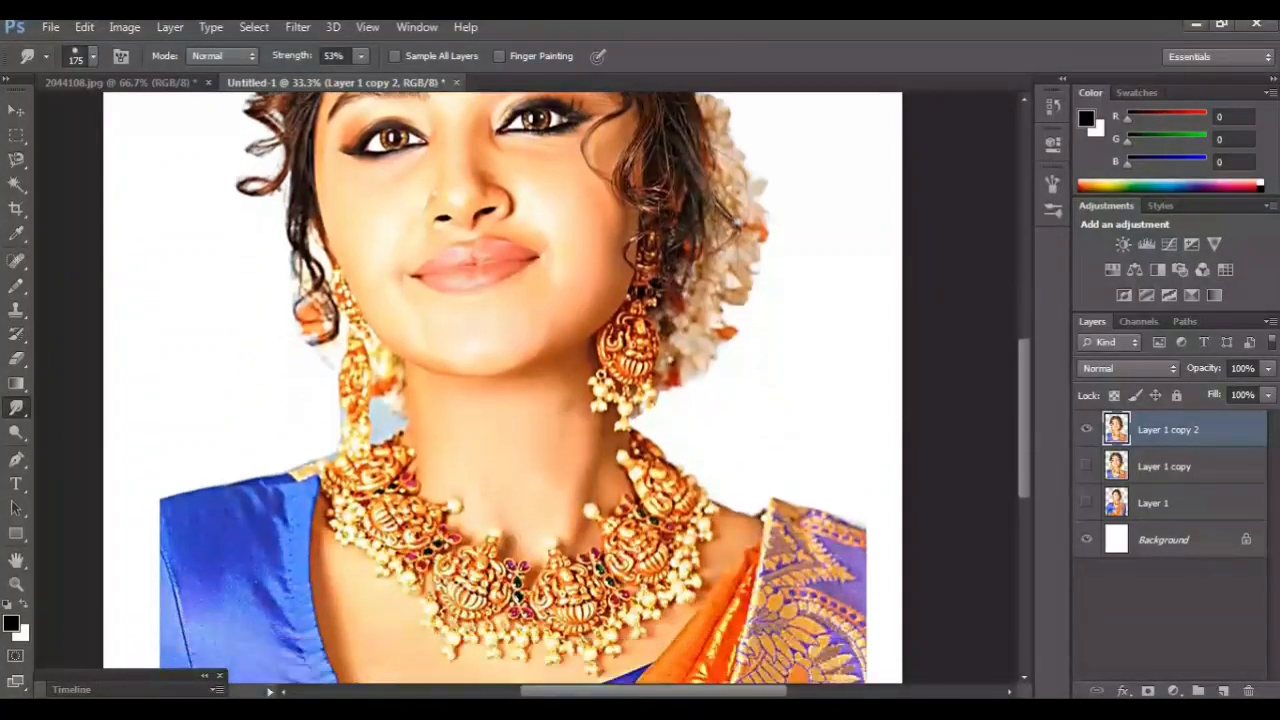
pyautogui.scroll(-2, 500, 390)
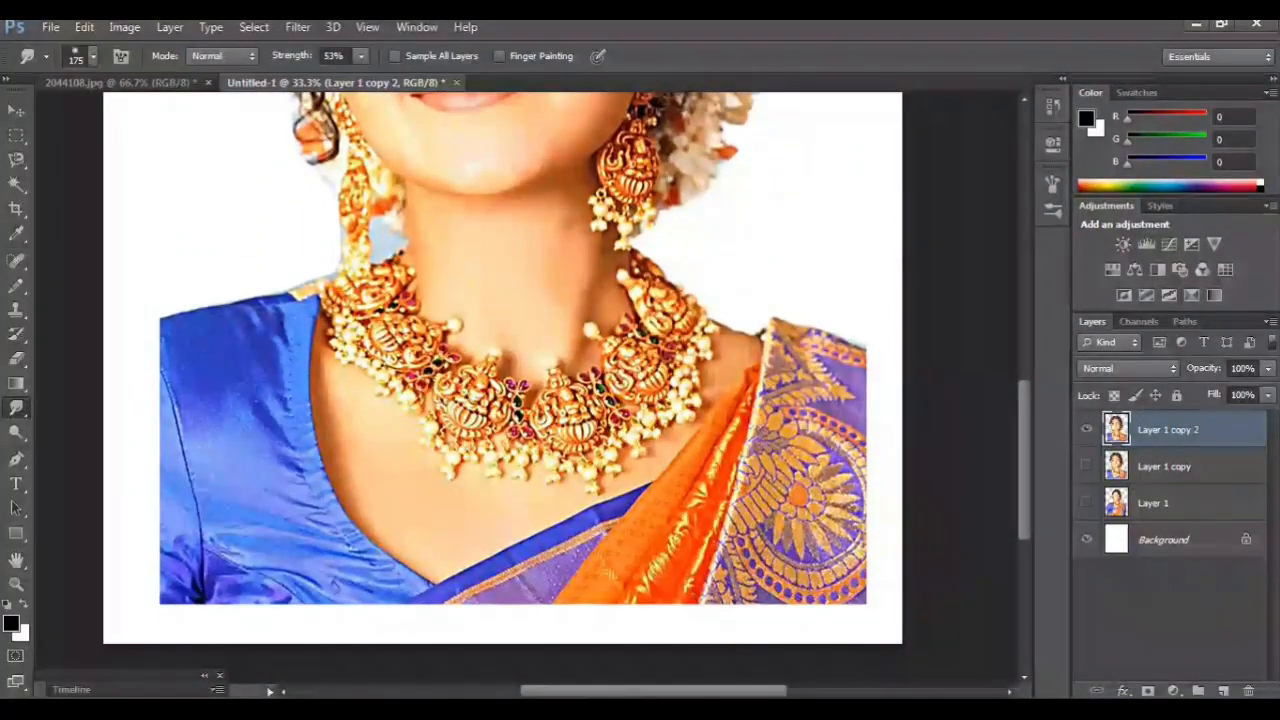
pyautogui.hotkey('ctrl', '+')
pyautogui.hscroll(2, 527, 388)
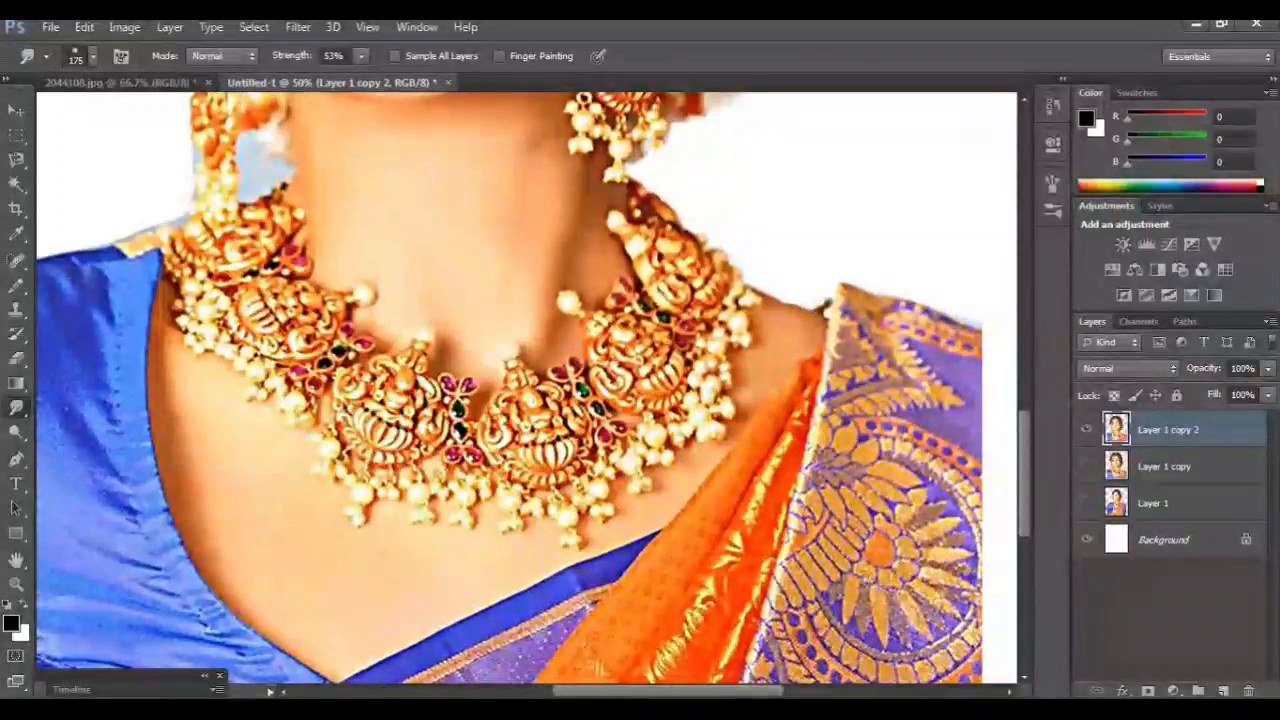
pyautogui.scroll(-1, 527, 388)
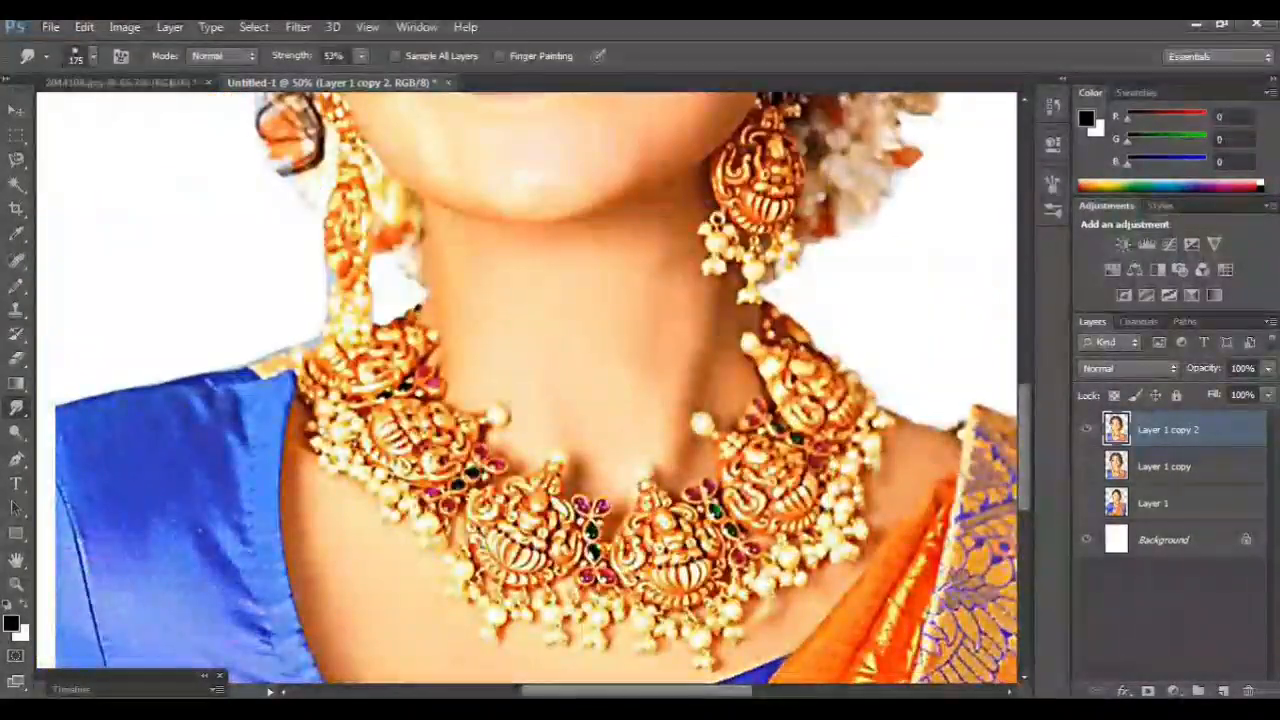
pyautogui.scroll(10, 527, 388)
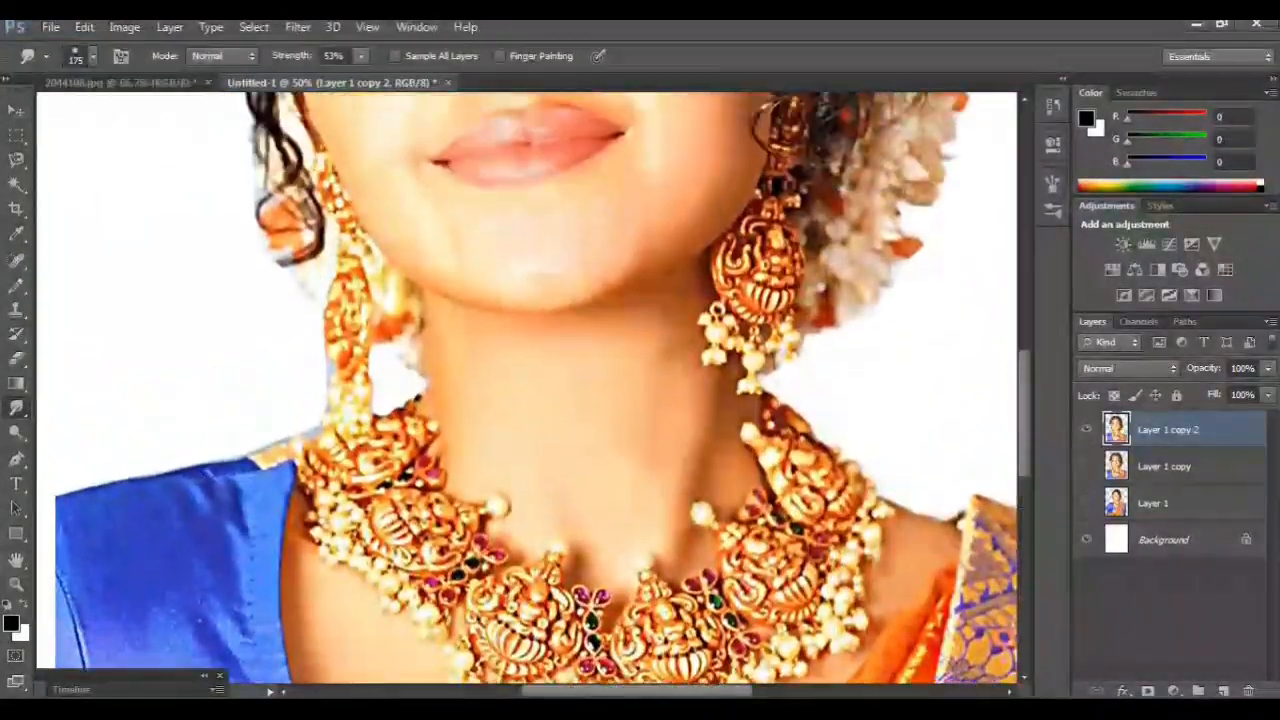
pyautogui.scroll(5, 527, 388)
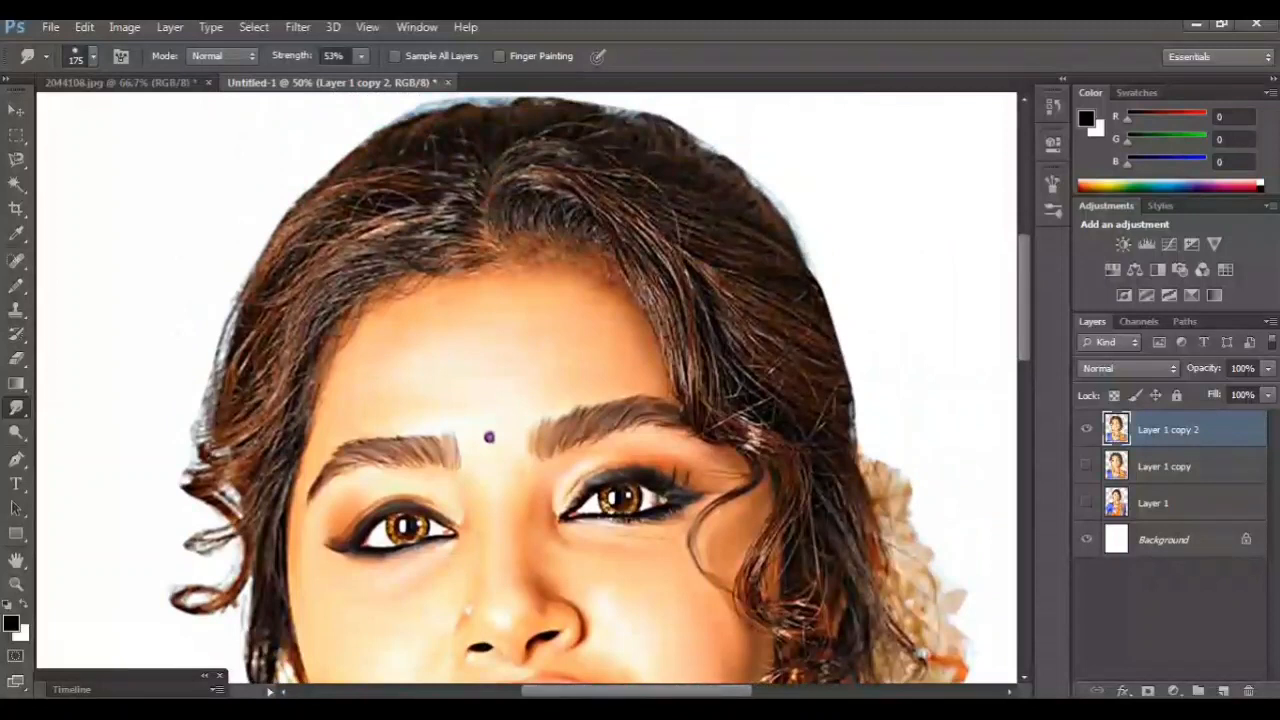
# - Smudge the curved hair strands above the middle of the forehead along their flow with a 100 px brush
pyautogui.hotkey('ctrl', '+')
pyautogui.hotkey('ctrl', '+')
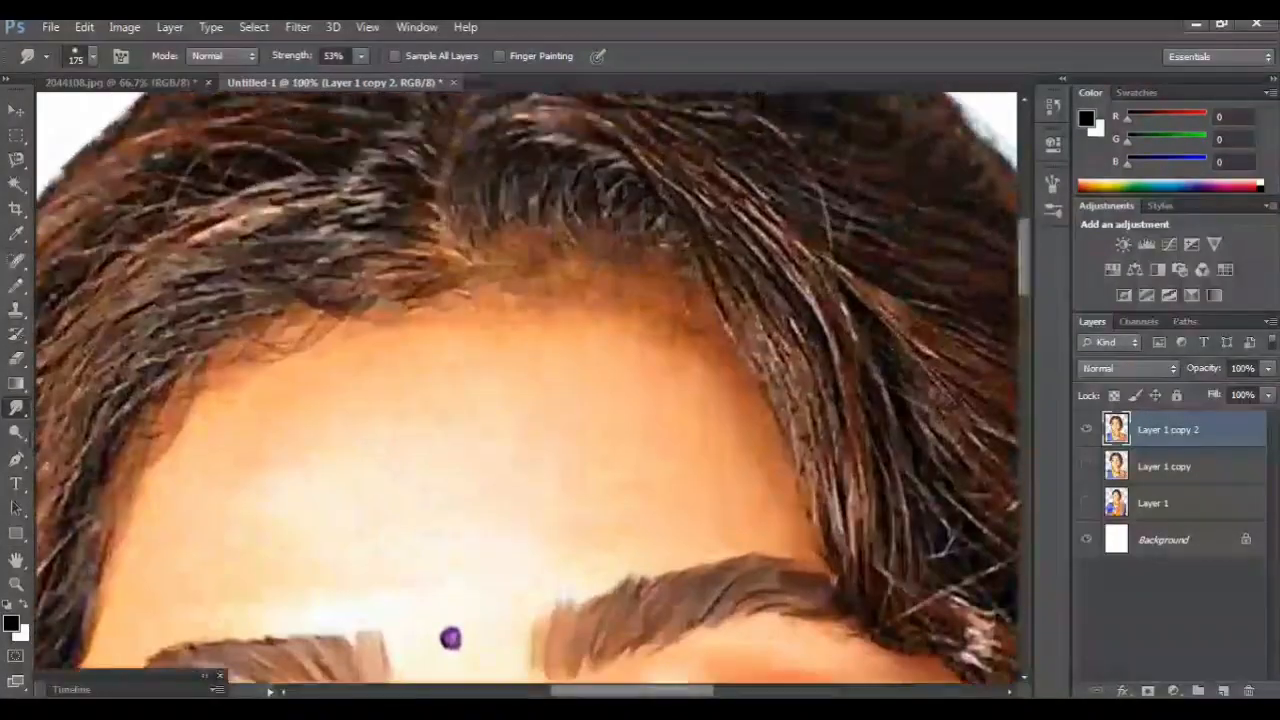
pyautogui.scroll(6, 449, 634)
pyautogui.press(']')
pyautogui.press(']')
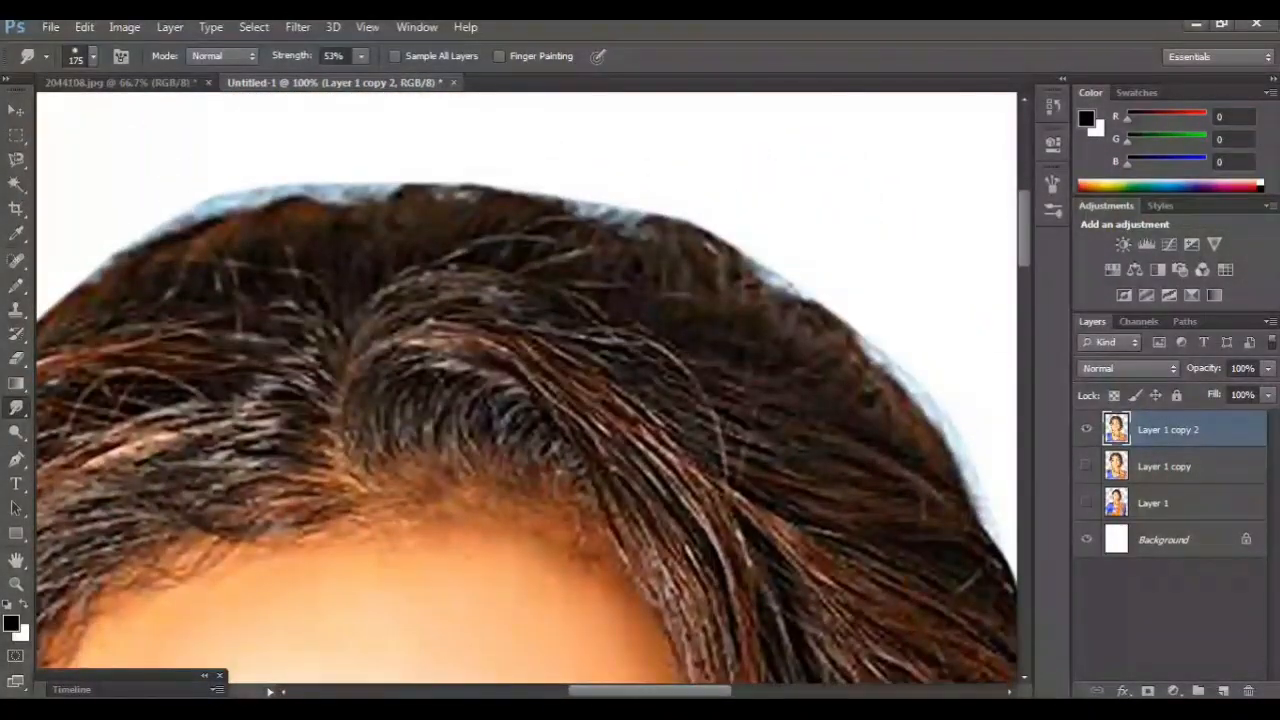
pyautogui.press('[')
pyautogui.scroll(-2, 527, 388)
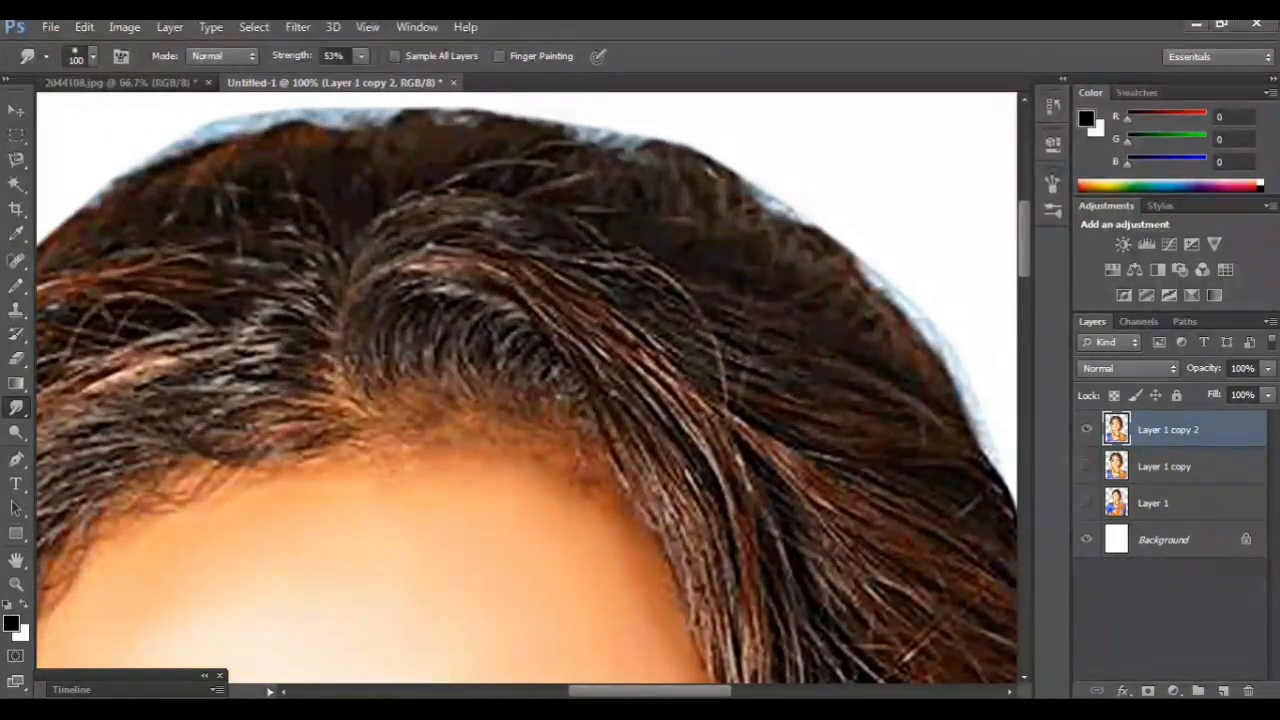
pyautogui.moveTo(380, 378)
pyautogui.mouseDown()
pyautogui.moveTo(380, 345)
pyautogui.moveTo(433, 271)
pyautogui.moveTo(548, 310)
pyautogui.moveTo(582, 345)
pyautogui.mouseUp()
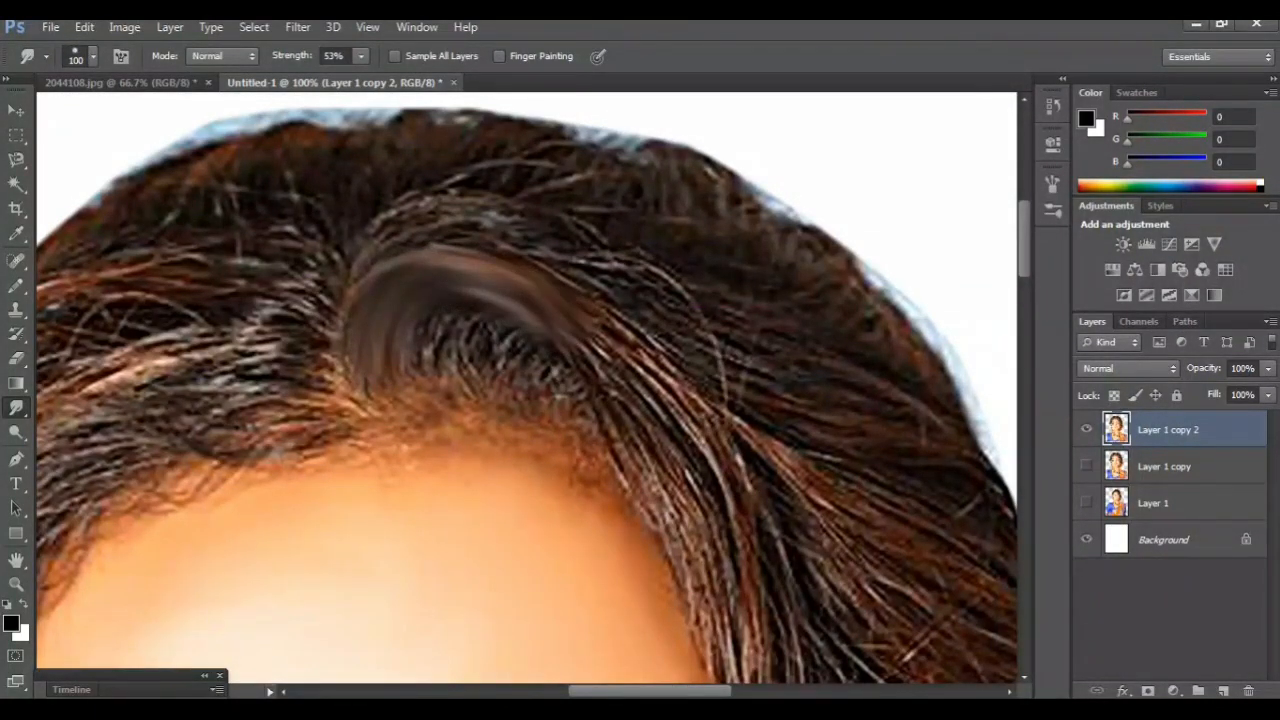
pyautogui.moveTo(428, 372); pyautogui.dragTo(466, 322)
pyautogui.moveTo(468, 370)
pyautogui.mouseDown()
pyautogui.moveTo(503, 335)
pyautogui.moveTo(556, 418)
pyautogui.mouseUp()
# - Smudge the short hair roots beneath the curved strands down into the hairline at the middle of the forehead
pyautogui.scroll(-1, 520, 370)
pyautogui.moveTo(515, 375); pyautogui.dragTo(498, 422)
pyautogui.moveTo(468, 368)
pyautogui.mouseDown()
pyautogui.moveTo(455, 400)
pyautogui.moveTo(400, 430)
pyautogui.mouseUp()
pyautogui.moveTo(348, 368); pyautogui.dragTo(372, 402)
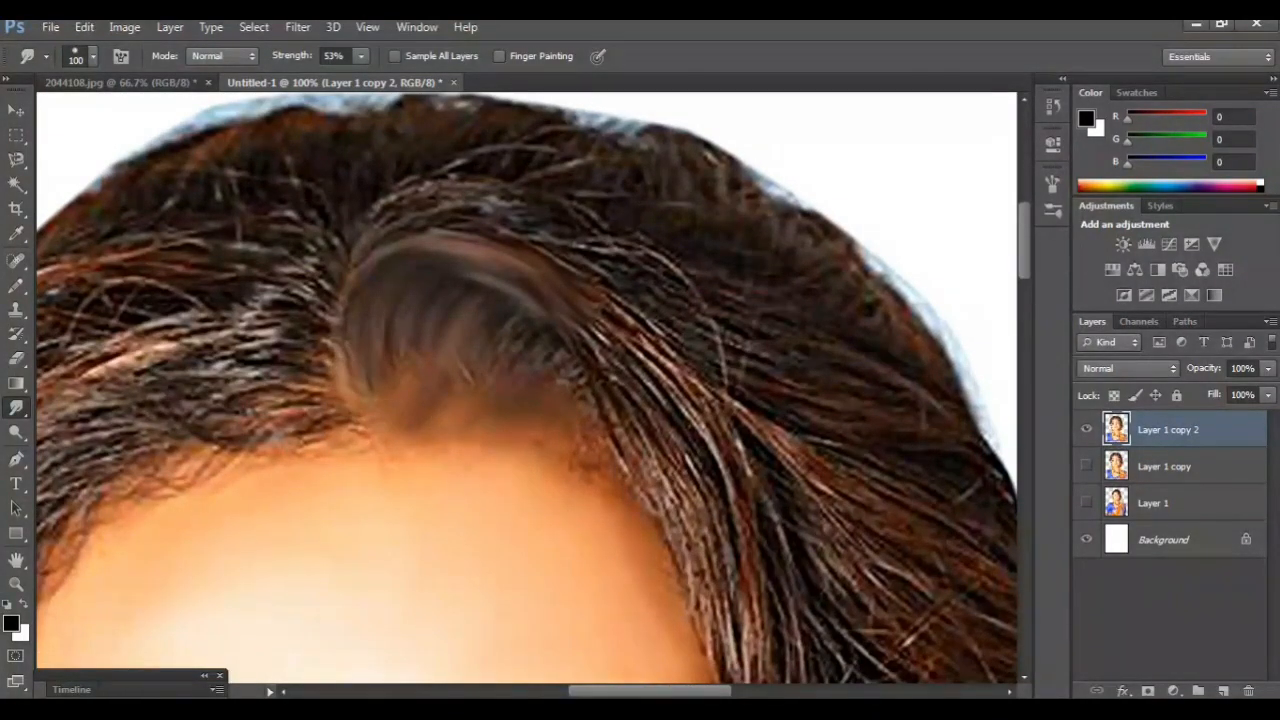
pyautogui.moveTo(438, 318)
pyautogui.mouseDown()
pyautogui.moveTo(436, 370)
pyautogui.moveTo(398, 404)
pyautogui.mouseUp()
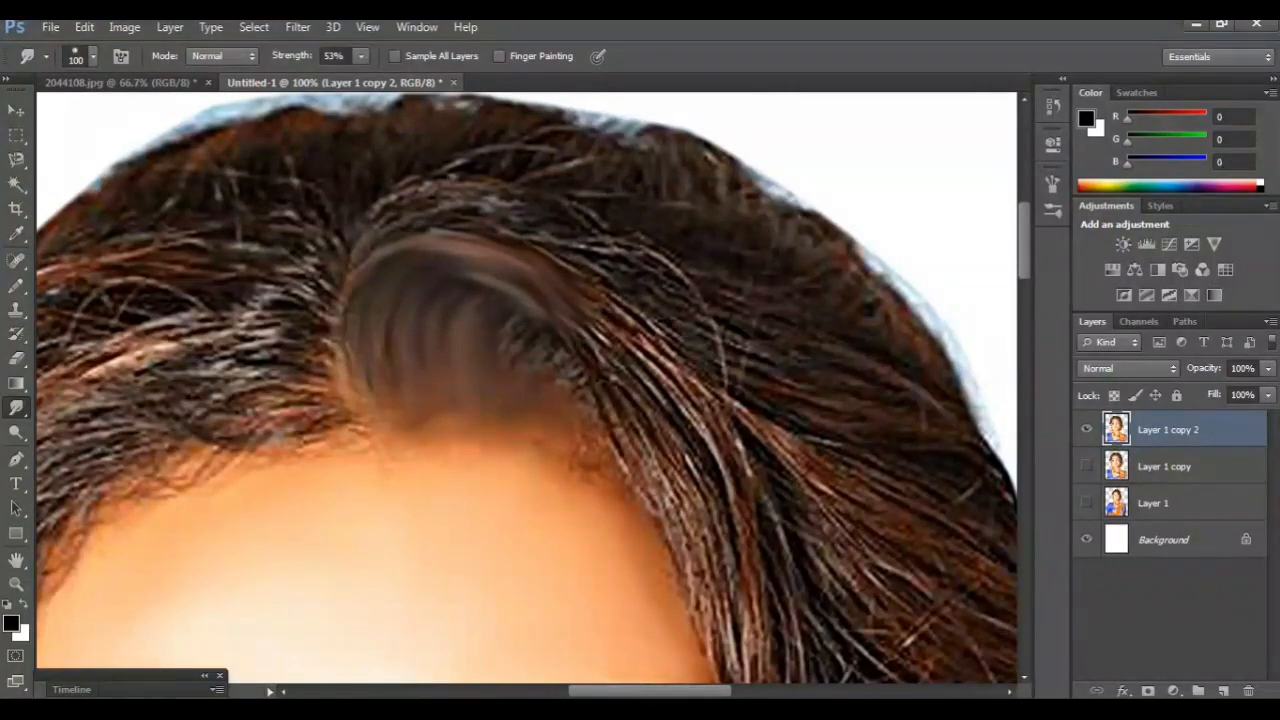
# - Smudge the long lock sweeping from the parting down the forehead's edge on the image's right to the eyebrow
pyautogui.scroll(-3, 420, 400)
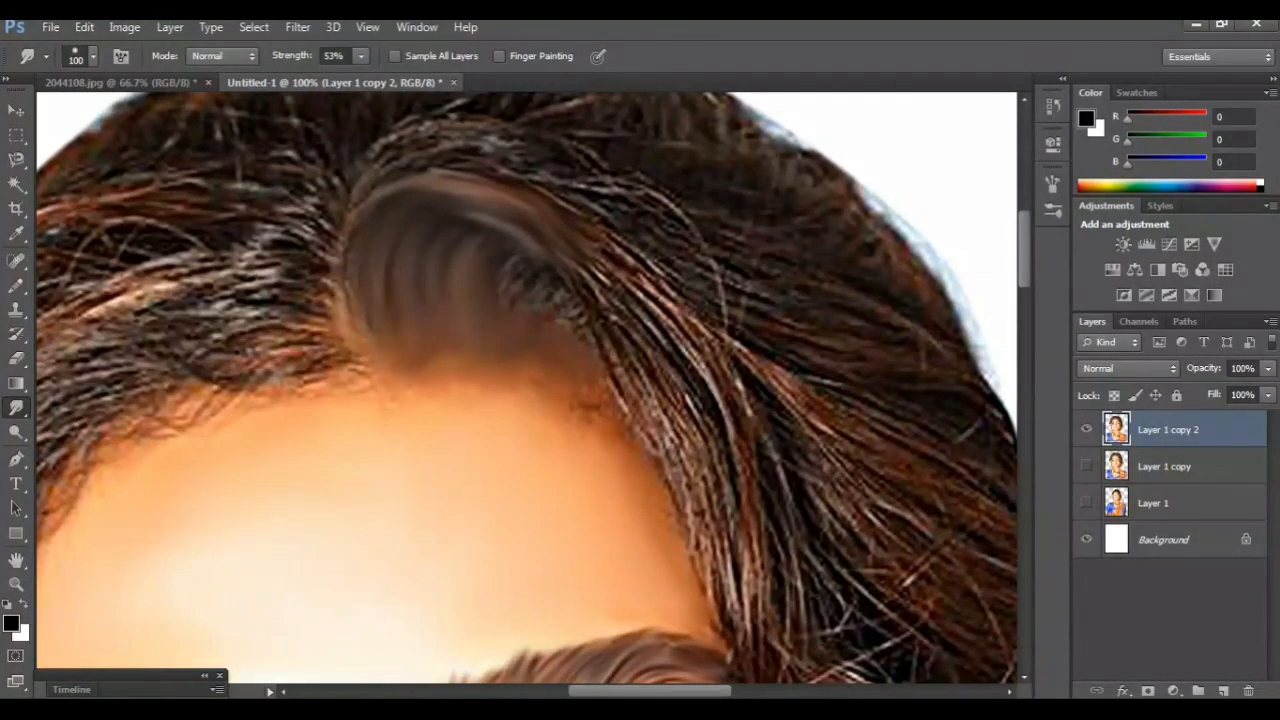
pyautogui.moveTo(560, 240)
pyautogui.mouseDown()
pyautogui.moveTo(625, 282)
pyautogui.moveTo(745, 405)
pyautogui.mouseUp()
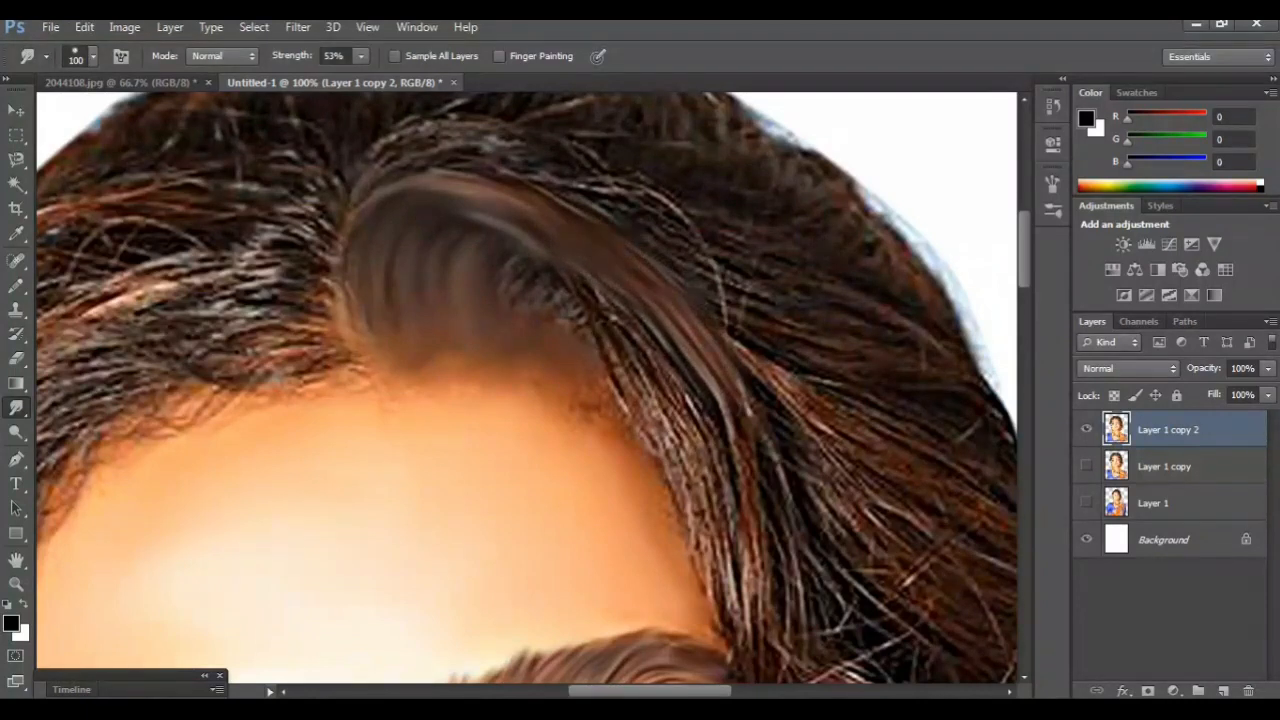
pyautogui.moveTo(600, 290); pyautogui.dragTo(720, 468)
pyautogui.moveTo(625, 380); pyautogui.dragTo(690, 450)
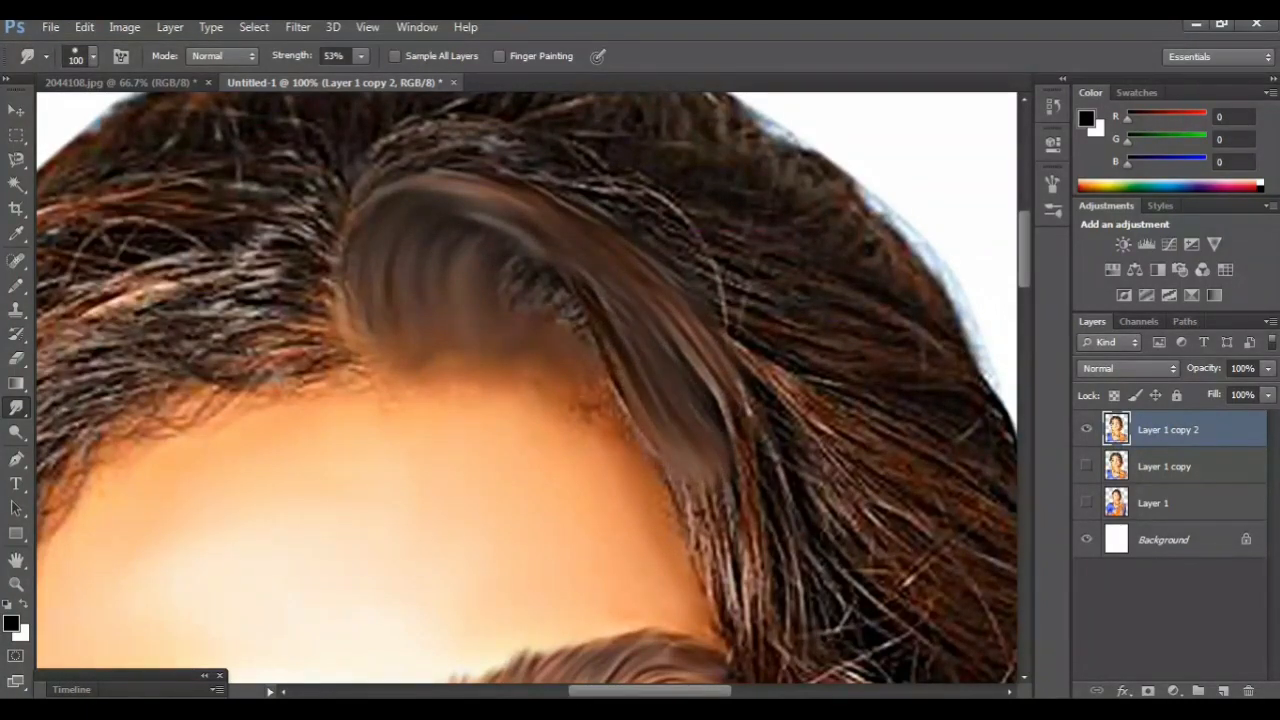
pyautogui.scroll(-2, 345, 654)
pyautogui.moveTo(712, 372)
pyautogui.mouseDown()
pyautogui.moveTo(728, 505)
pyautogui.moveTo(762, 590)
pyautogui.mouseUp()
pyautogui.moveTo(742, 312); pyautogui.dragTo(795, 582)
pyautogui.scroll(3, 527, 388)
pyautogui.moveTo(660, 330); pyautogui.dragTo(750, 486)
pyautogui.scroll(-4, 527, 388)
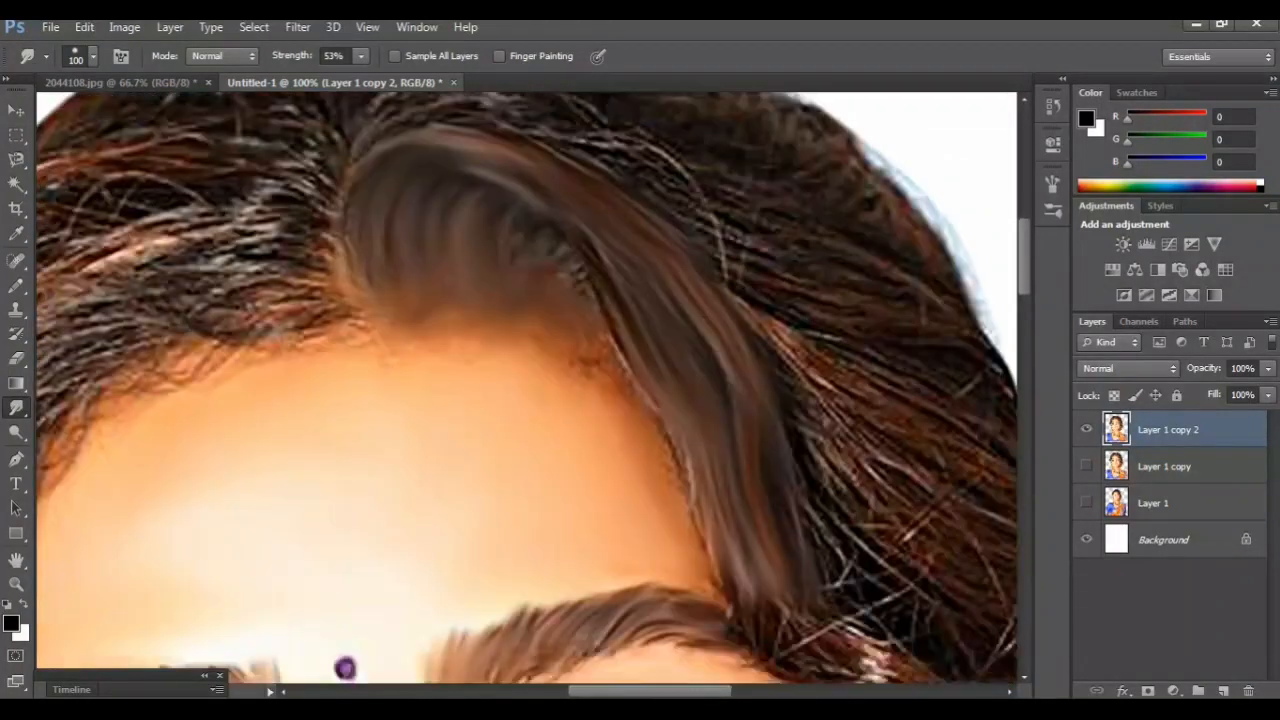
# - Smudge the hair above the forehead on the image's left, from the parting outward and down along the hairline
pyautogui.hotkey('ctrl', '-')
pyautogui.scroll(3, 527, 388)
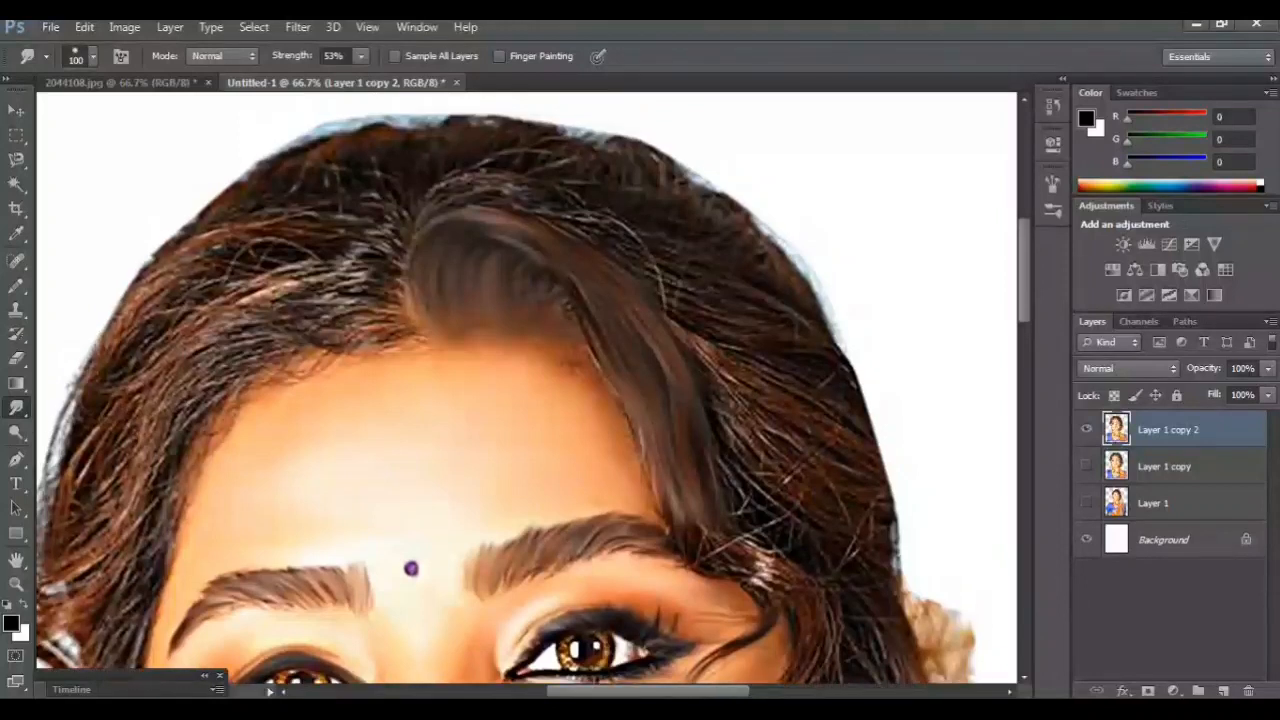
pyautogui.moveTo(402, 388); pyautogui.dragTo(265, 388)
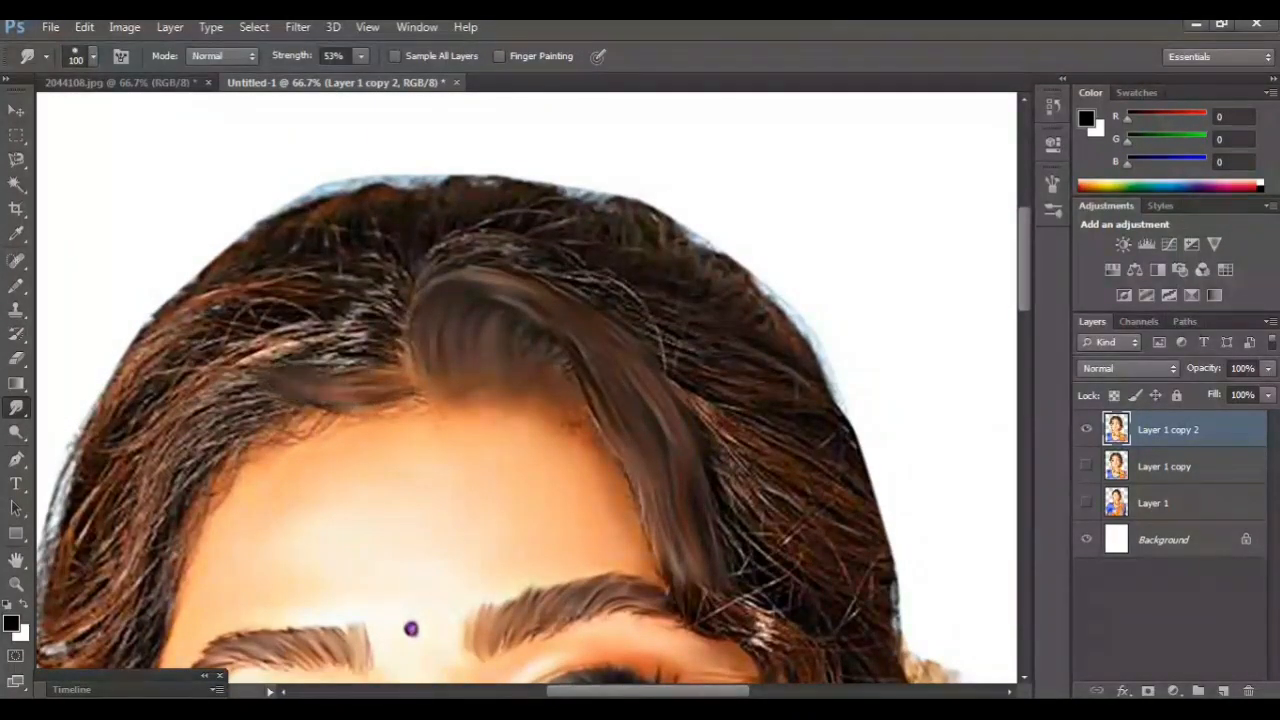
pyautogui.moveTo(380, 350); pyautogui.dragTo(255, 356)
pyautogui.moveTo(372, 325)
pyautogui.mouseDown()
pyautogui.moveTo(275, 330)
pyautogui.moveTo(180, 372)
pyautogui.moveTo(75, 455)
pyautogui.mouseUp()
pyautogui.moveTo(275, 352); pyautogui.dragTo(122, 464)
pyautogui.scroll(-3, 526, 388)
pyautogui.moveTo(256, 336); pyautogui.dragTo(135, 450)
pyautogui.moveTo(272, 346); pyautogui.dragTo(192, 418)
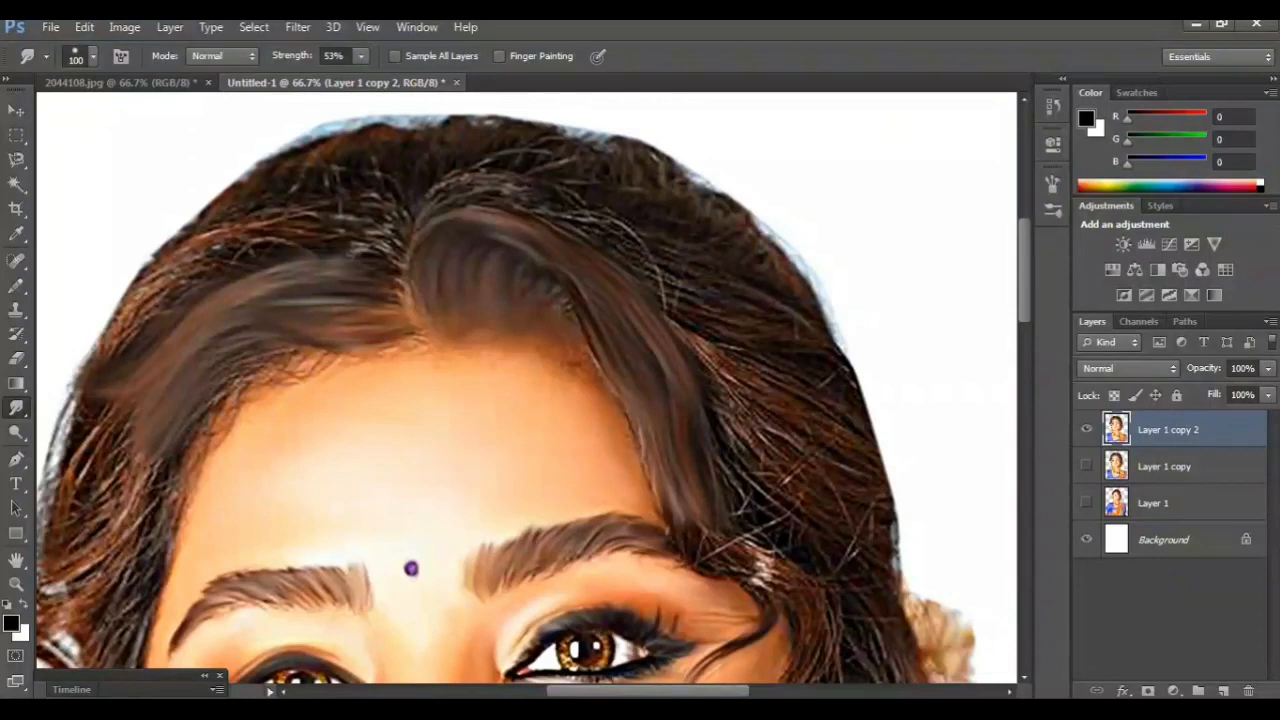
pyautogui.scroll(1, 526, 388)
pyautogui.hotkey('ctrl', '+')
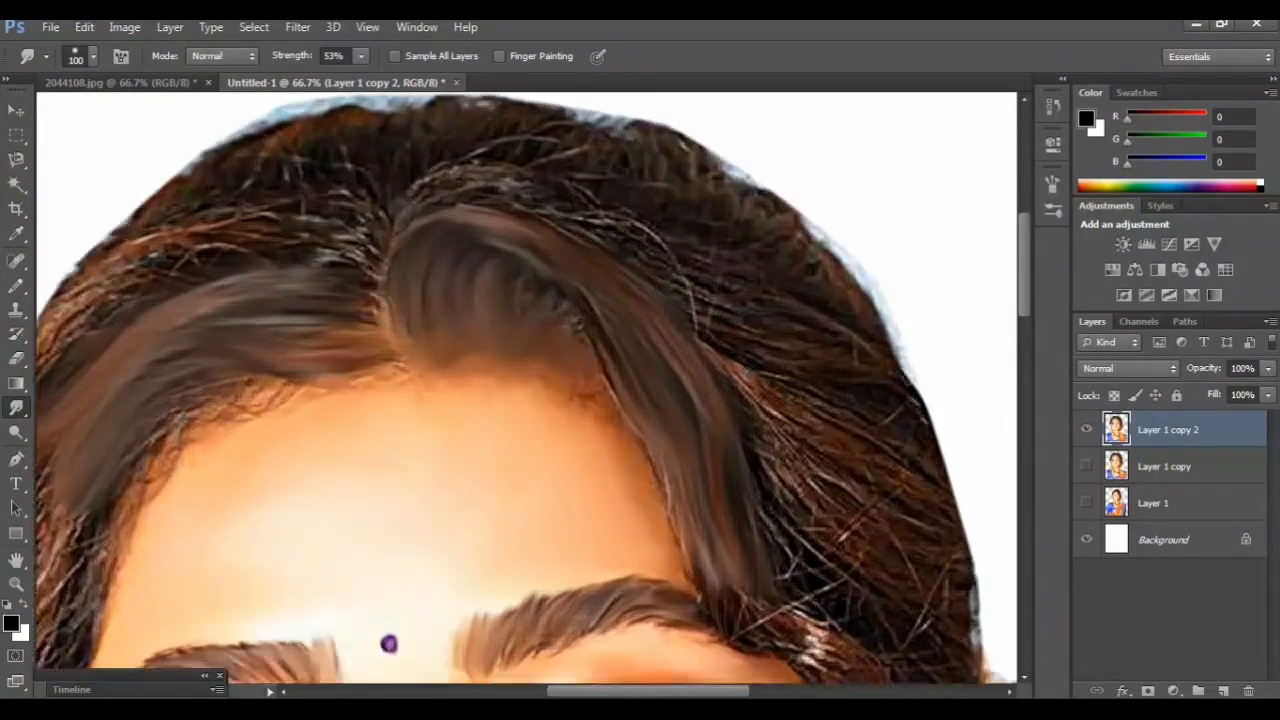
pyautogui.hscroll(-3, 527, 388)
pyautogui.moveTo(290, 365); pyautogui.dragTo(165, 478)
# - Set the Smudge strength to 62% and smooth the higher strands from the parting toward the image's left
pyautogui.click(361, 56)
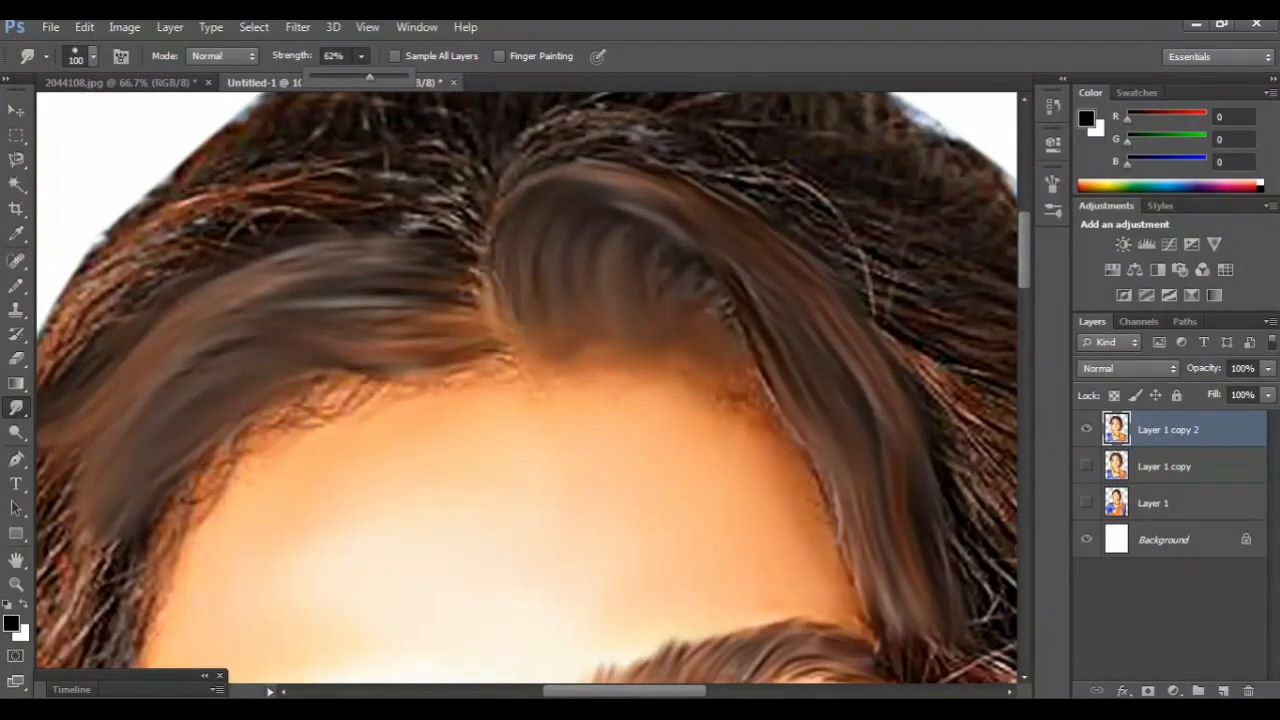
pyautogui.scroll(2, 533, 389)
pyautogui.moveTo(465, 278)
pyautogui.mouseDown()
pyautogui.moveTo(375, 268)
pyautogui.moveTo(225, 280)
pyautogui.mouseUp()
pyautogui.moveTo(310, 298); pyautogui.dragTo(130, 338)
pyautogui.scroll(-2, 130, 338)
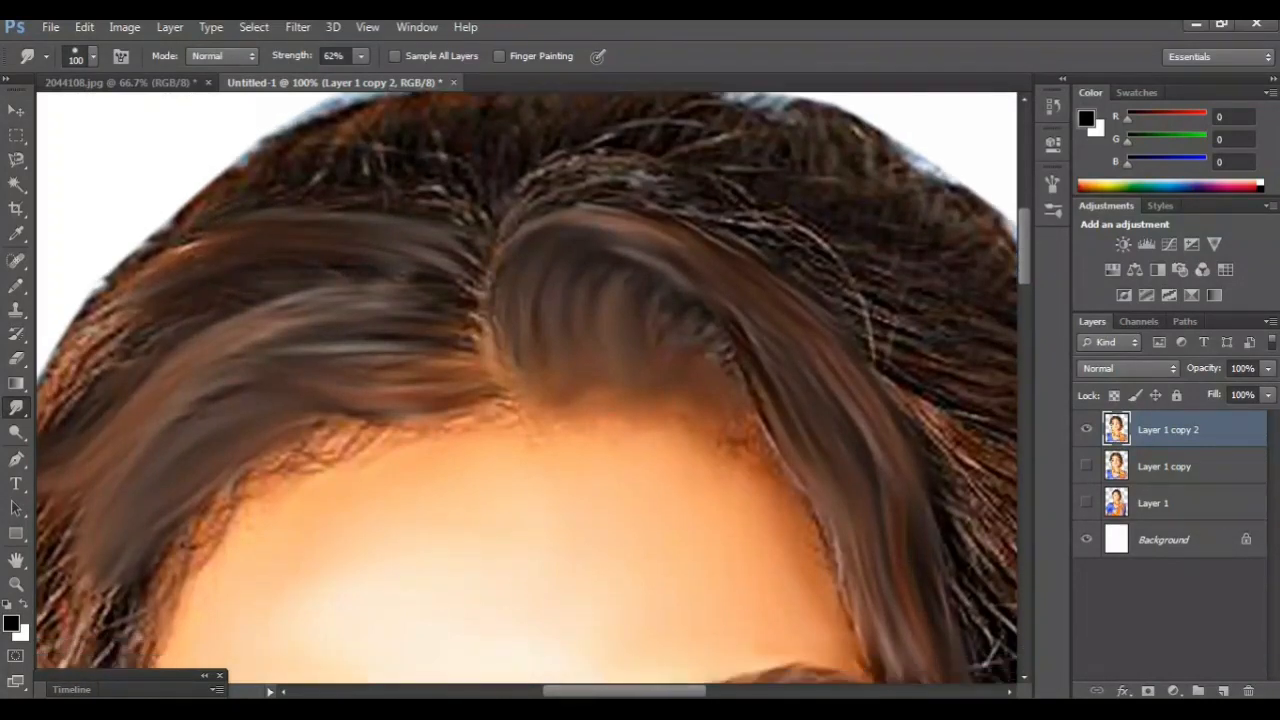
# - Smudge the hanging curl and its looped end beside the earring on the image's left with a 60 px brush
pyautogui.hscroll(-2, 130, 338)
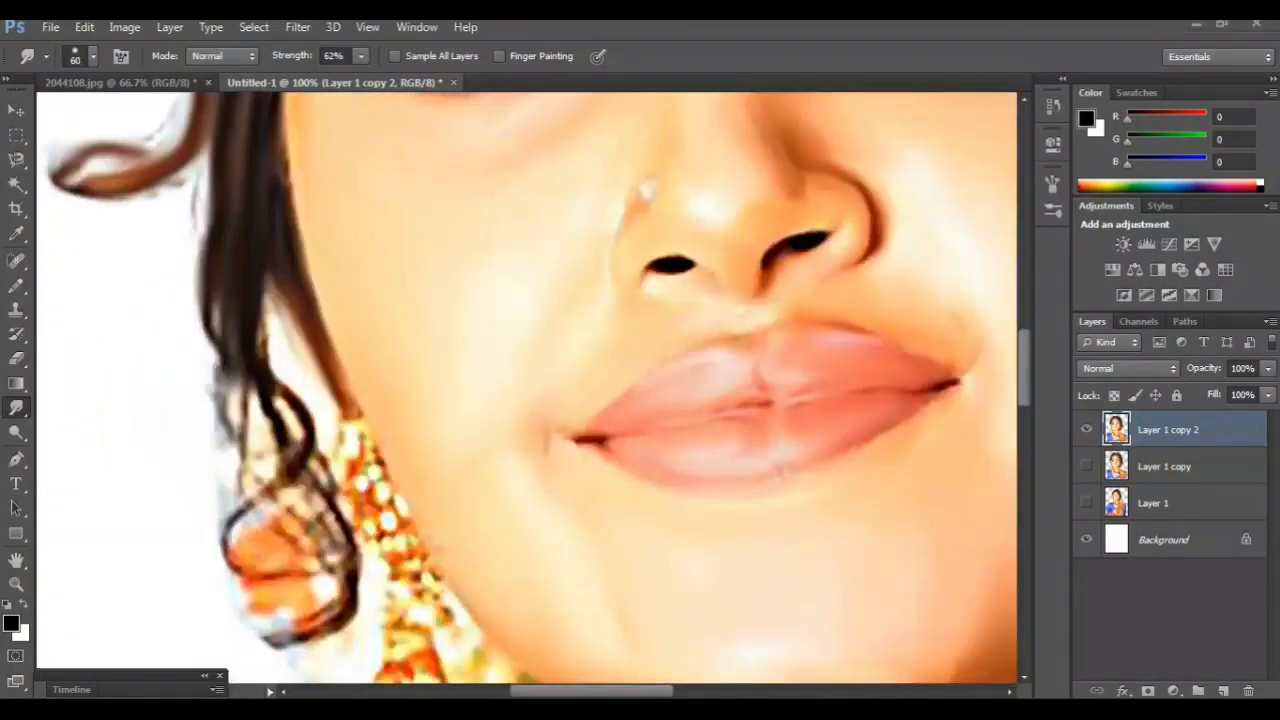
pyautogui.moveTo(248, 355); pyautogui.dragTo(283, 438)
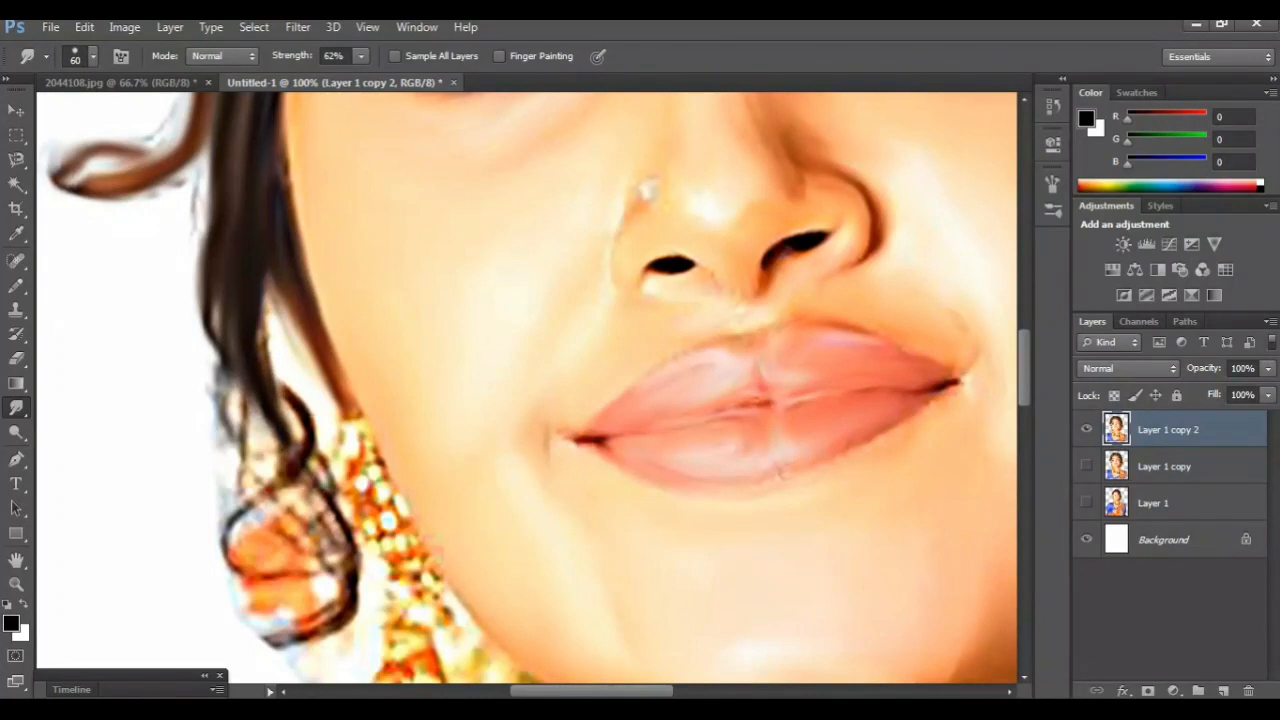
pyautogui.moveTo(296, 392); pyautogui.dragTo(302, 450)
pyautogui.scroll(-3, 528, 388)
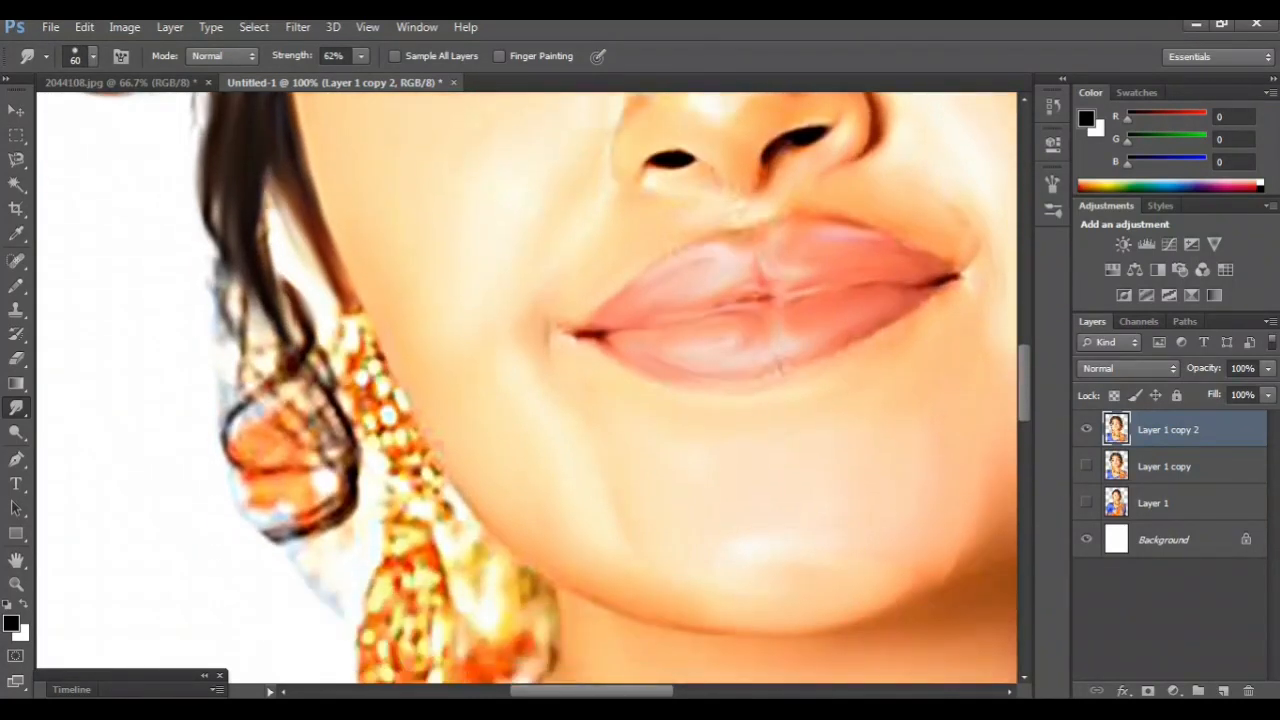
pyautogui.moveTo(286, 368); pyautogui.dragTo(249, 404)
pyautogui.moveTo(338, 416)
pyautogui.mouseDown()
pyautogui.moveTo(316, 518)
pyautogui.moveTo(280, 532)
pyautogui.mouseUp()
pyautogui.moveTo(320, 458); pyautogui.dragTo(276, 464)
# - Examine the face, hairline and crown for hair strands that still need smoothing
pyautogui.scroll(5, 528, 388)
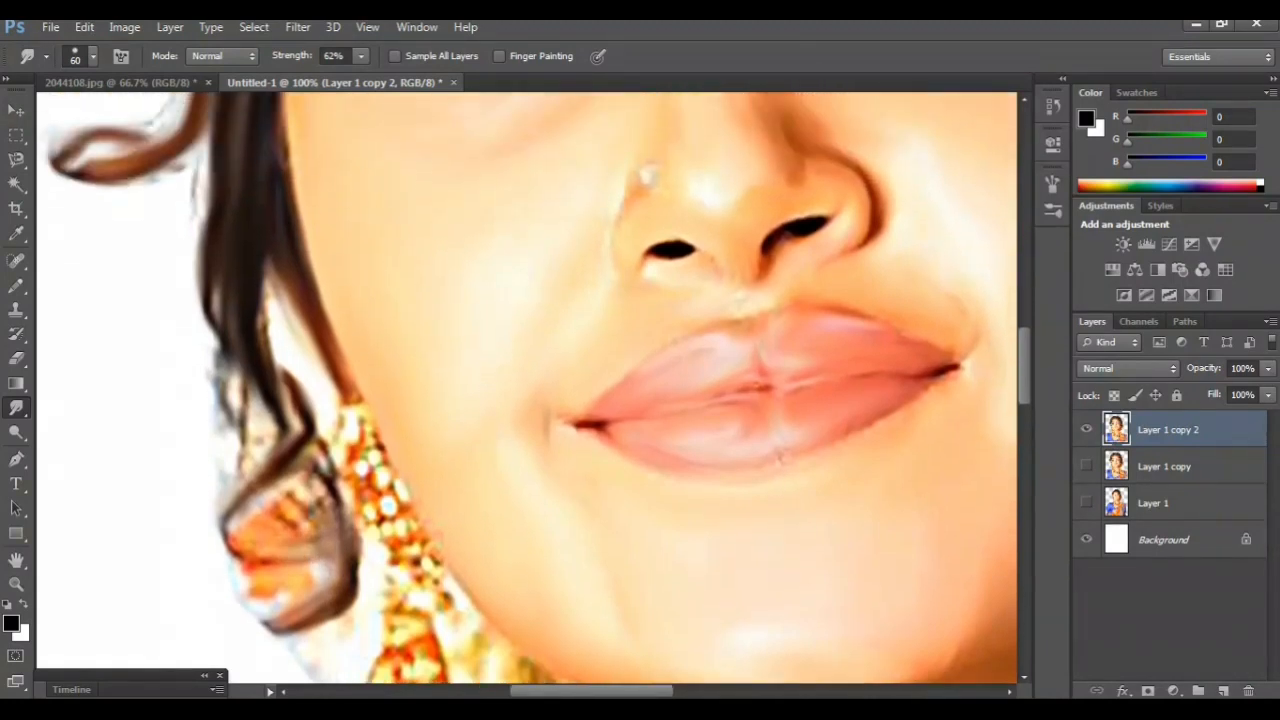
pyautogui.hotkey('ctrl', '-')
pyautogui.hotkey('ctrl', '-')
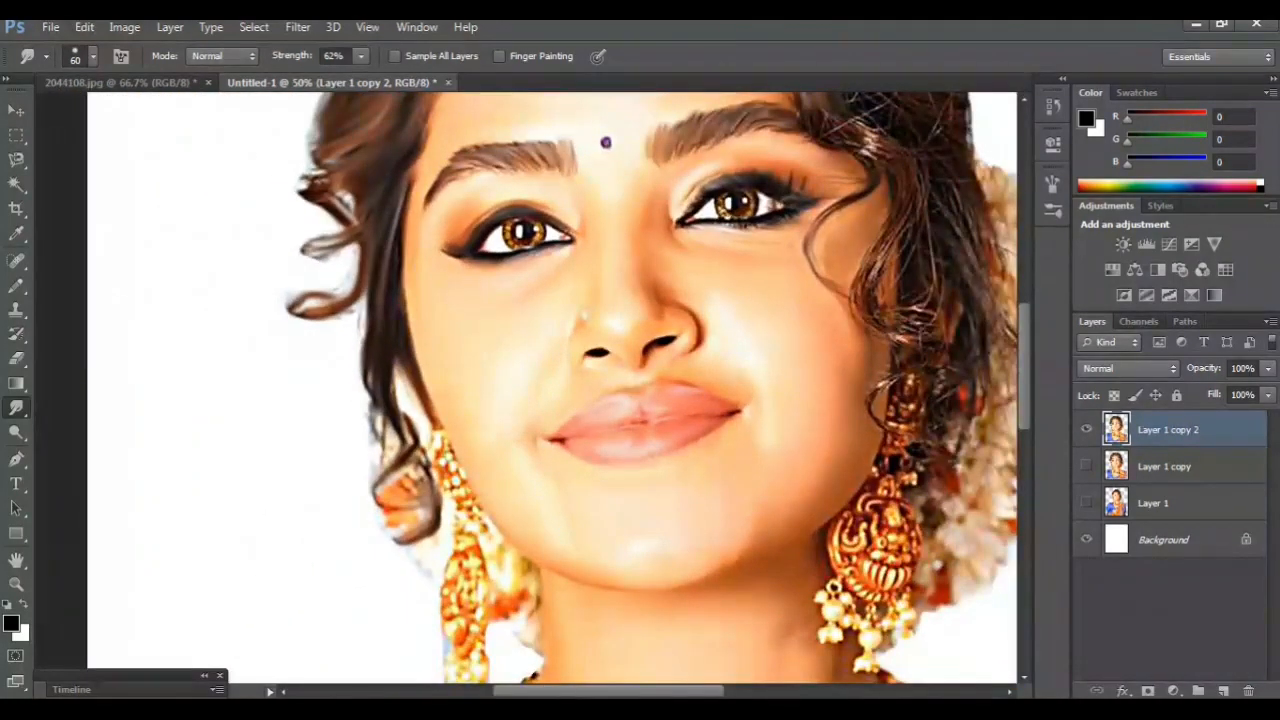
pyautogui.scroll(10, 552, 388)
pyautogui.scroll(3, 552, 388)
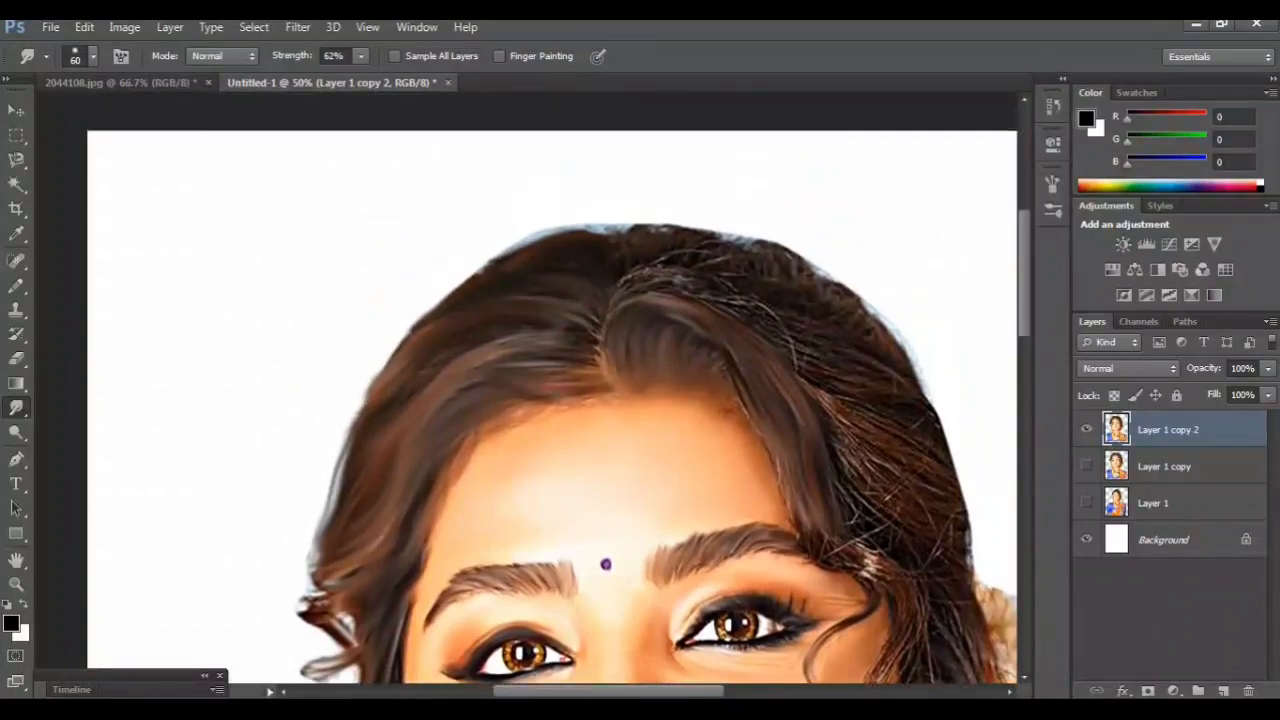
pyautogui.scroll(-3, 552, 388)
pyautogui.hotkey('ctrl', '+')
pyautogui.hotkey('ctrl', '+')
pyautogui.hscroll(10, 528, 388)
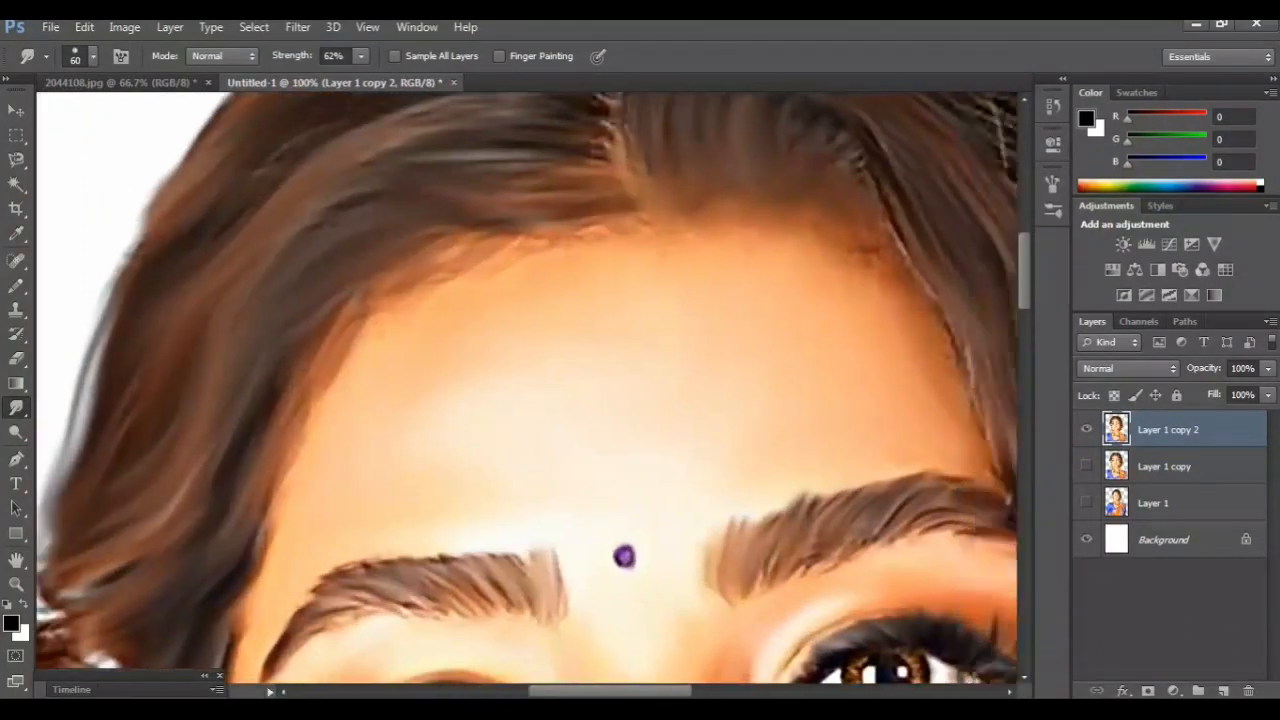
pyautogui.scroll(4, 528, 388)
pyautogui.scroll(6, 338, 676)
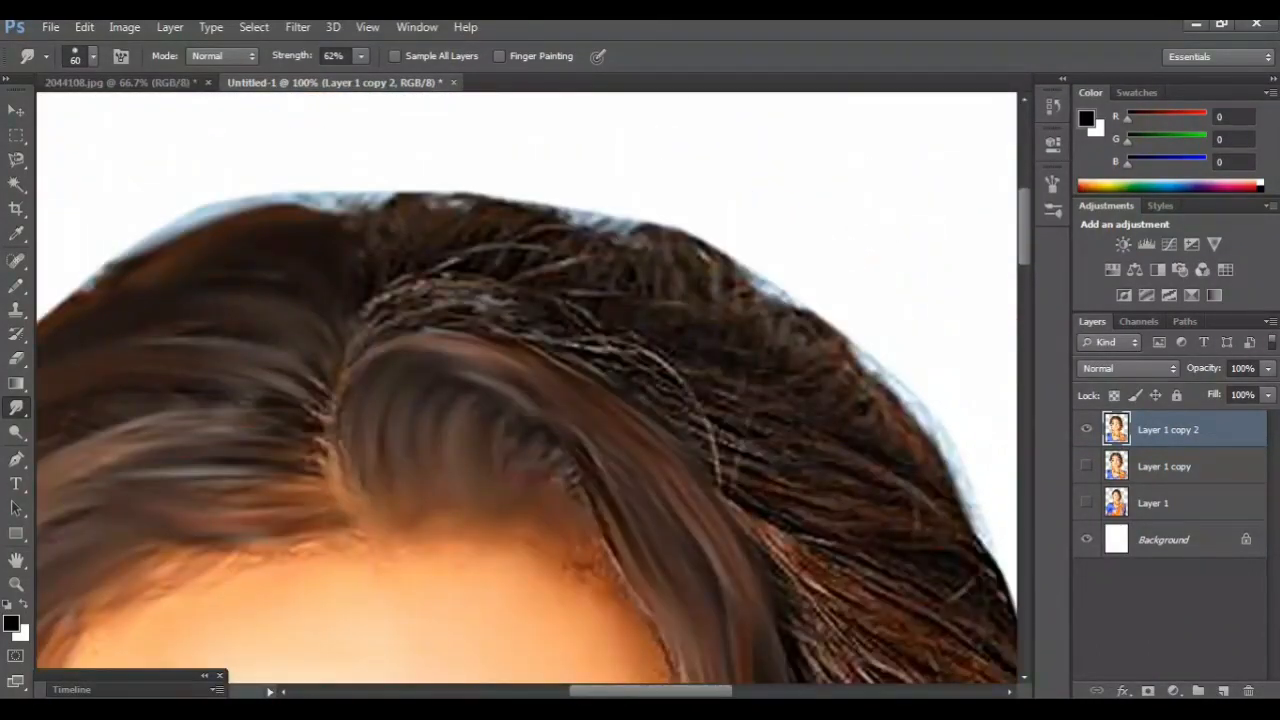
# - Smudge the light strands above the curved lock and the crown hair on the image's right of the parting
pyautogui.moveTo(375, 320)
pyautogui.mouseDown()
pyautogui.moveTo(490, 305)
pyautogui.moveTo(650, 400)
pyautogui.mouseUp()
pyautogui.moveTo(456, 335); pyautogui.dragTo(512, 347)
pyautogui.moveTo(393, 285)
pyautogui.mouseDown()
pyautogui.moveTo(460, 264)
pyautogui.moveTo(510, 205)
pyautogui.mouseUp()
pyautogui.moveTo(400, 245)
pyautogui.mouseDown()
pyautogui.moveTo(393, 203)
pyautogui.moveTo(442, 208)
pyautogui.moveTo(456, 196)
pyautogui.mouseUp()
pyautogui.moveTo(512, 262); pyautogui.dragTo(588, 226)
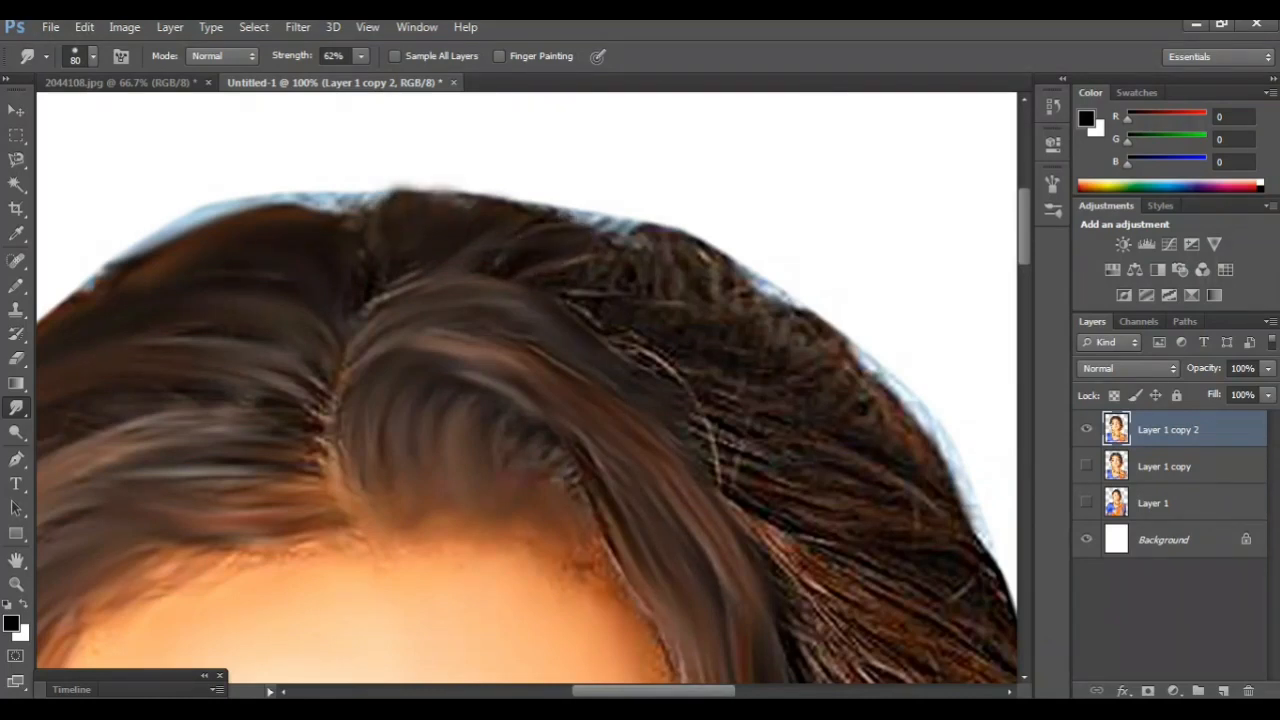
pyautogui.hscroll(1, 527, 388)
pyautogui.moveTo(262, 470); pyautogui.dragTo(268, 392)
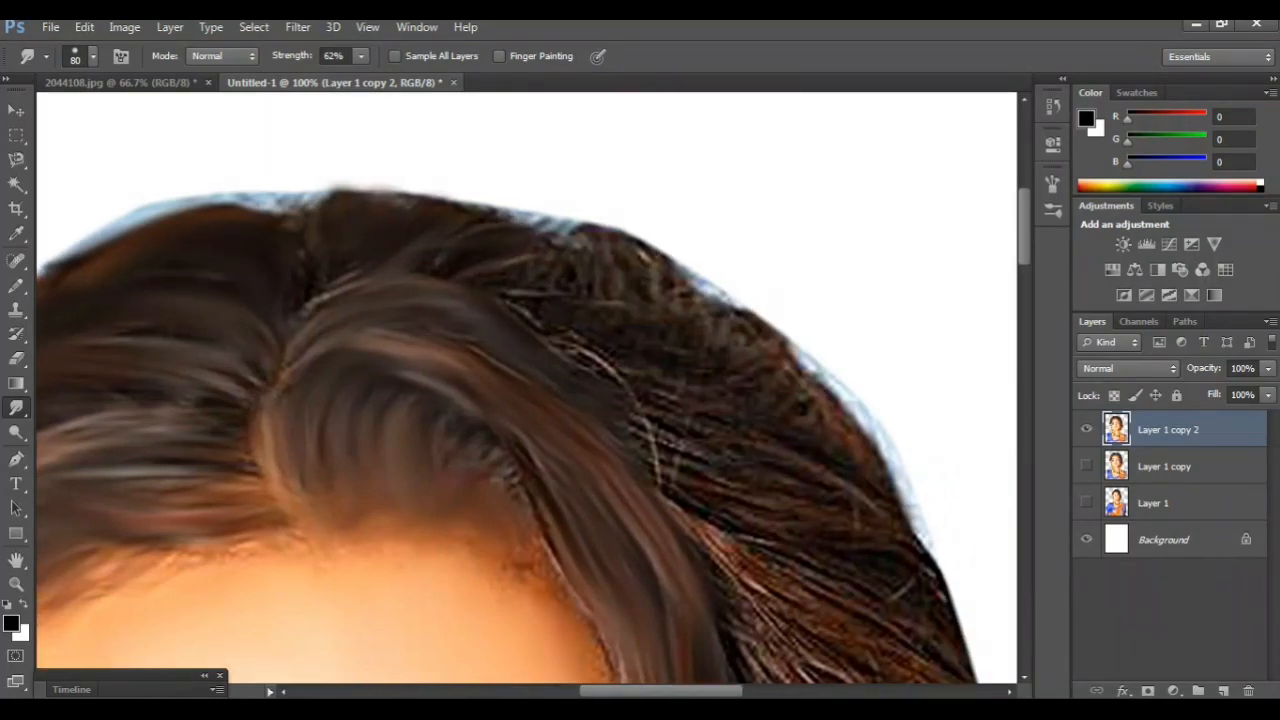
pyautogui.hotkey('ctrl', 'z')
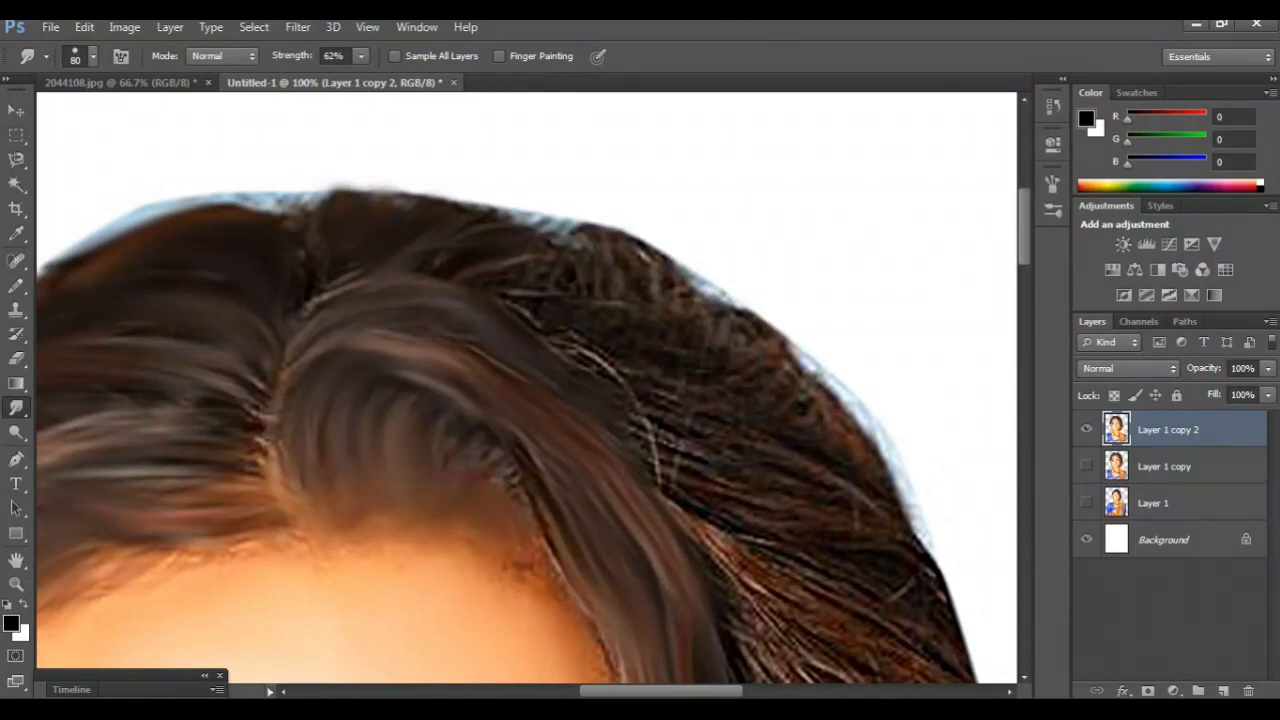
# - Smudge the dark hair on the image's right from the front lock to the outer edge with an 80 px brush
pyautogui.scroll(-2, 527, 388)
pyautogui.hscroll(3, 527, 388)
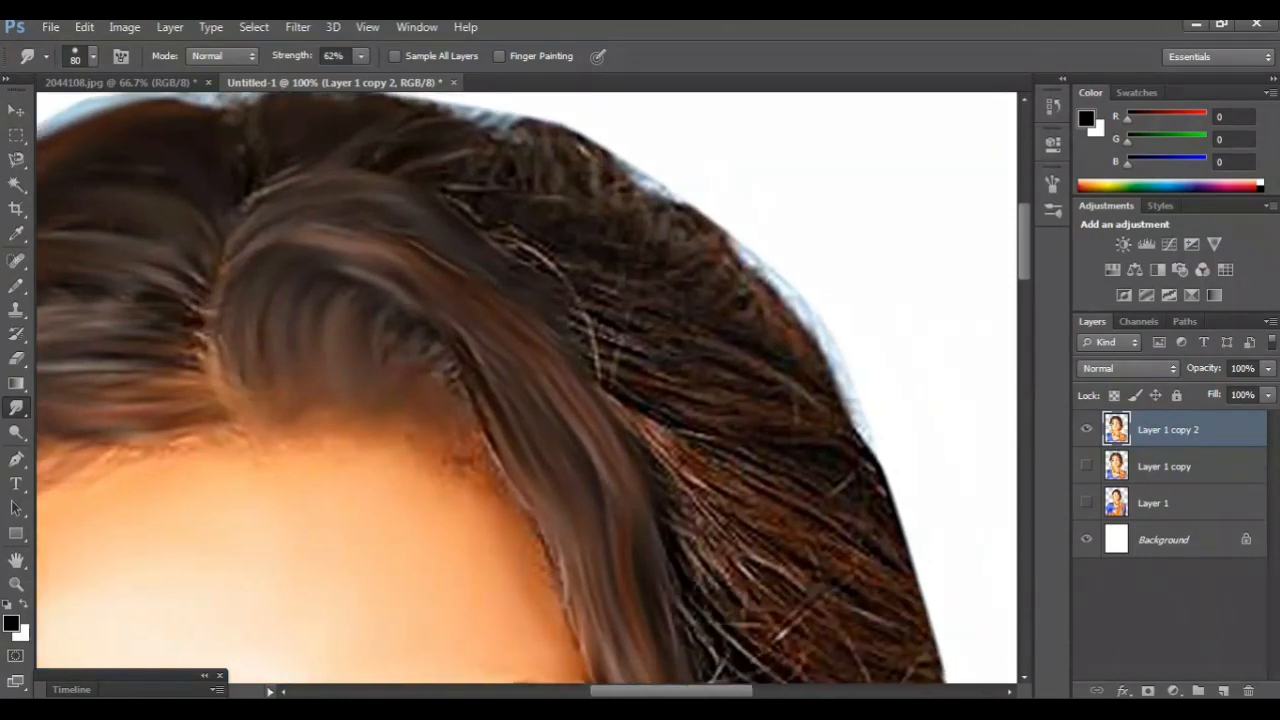
pyautogui.moveTo(405, 230); pyautogui.dragTo(612, 306)
pyautogui.moveTo(485, 305)
pyautogui.mouseDown()
pyautogui.moveTo(535, 335)
pyautogui.moveTo(690, 375)
pyautogui.mouseUp()
pyautogui.moveTo(500, 345)
pyautogui.mouseDown()
pyautogui.moveTo(605, 405)
pyautogui.moveTo(745, 445)
pyautogui.mouseUp()
pyautogui.moveTo(645, 450); pyautogui.dragTo(800, 492)
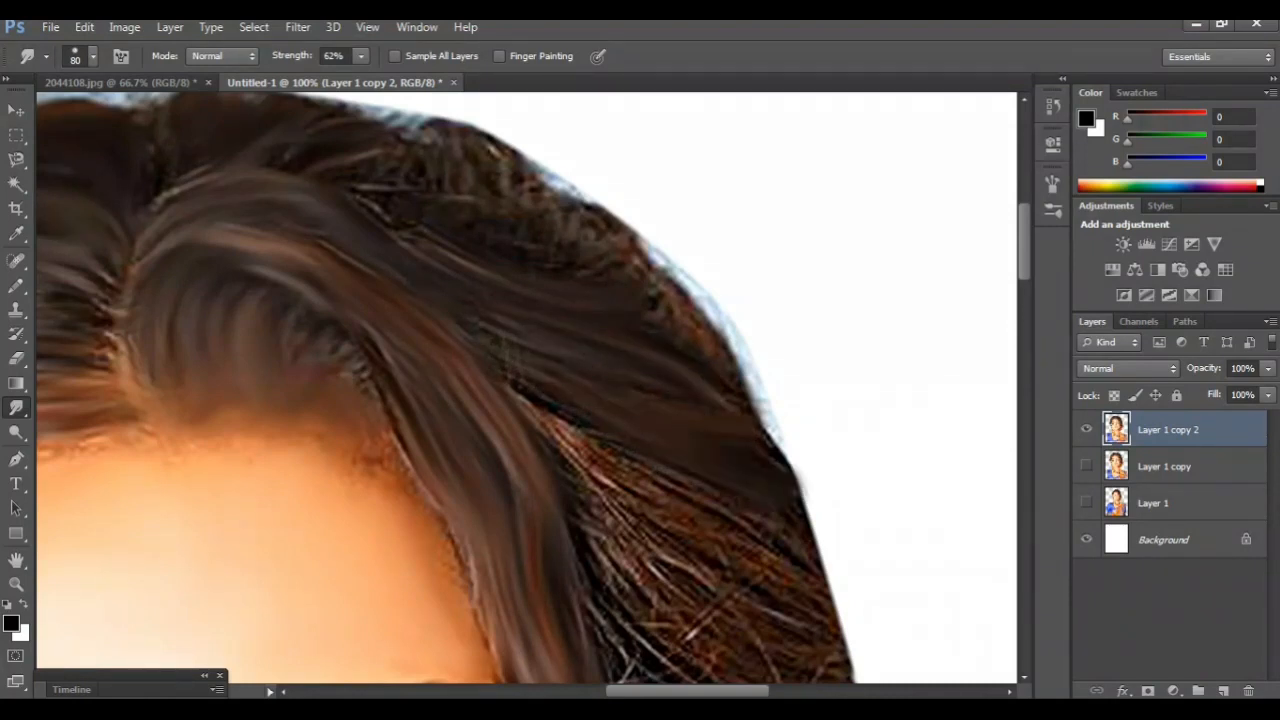
pyautogui.scroll(1, 800, 492)
pyautogui.moveTo(645, 358); pyautogui.dragTo(735, 410)
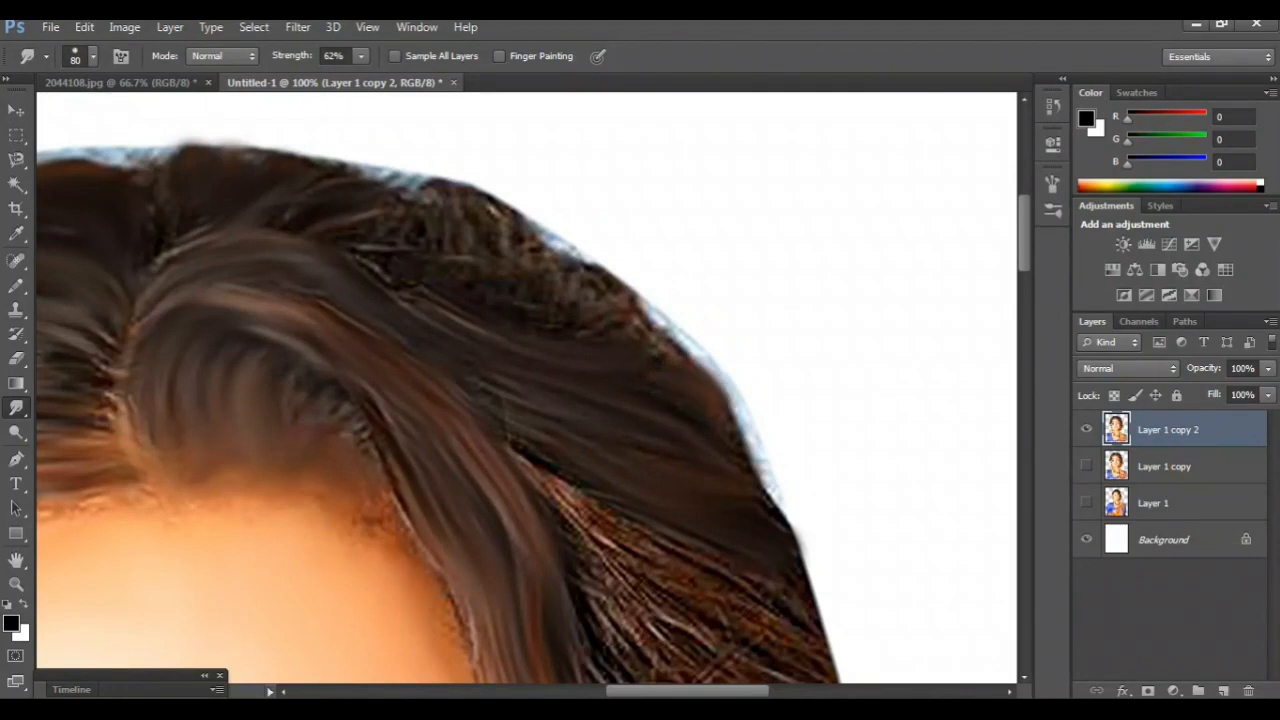
# - Smooth the rough hair along the crown's outline on the image's right and the stray strands beside the front lock
pyautogui.moveTo(600, 340); pyautogui.dragTo(665, 305)
pyautogui.moveTo(450, 300)
pyautogui.mouseDown()
pyautogui.moveTo(595, 290)
pyautogui.moveTo(622, 274)
pyautogui.mouseUp()
pyautogui.moveTo(452, 250); pyautogui.dragTo(522, 222)
pyautogui.moveTo(412, 222); pyautogui.dragTo(482, 186)
pyautogui.moveTo(358, 212); pyautogui.dragTo(440, 176)
pyautogui.moveTo(394, 286); pyautogui.dragTo(456, 318)
pyautogui.moveTo(496, 412); pyautogui.dragTo(545, 454)
# - Smudge the remaining side hair on the image's right, down past the eye to the curls hanging over the earring
pyautogui.hotkey('ctrl', '-')
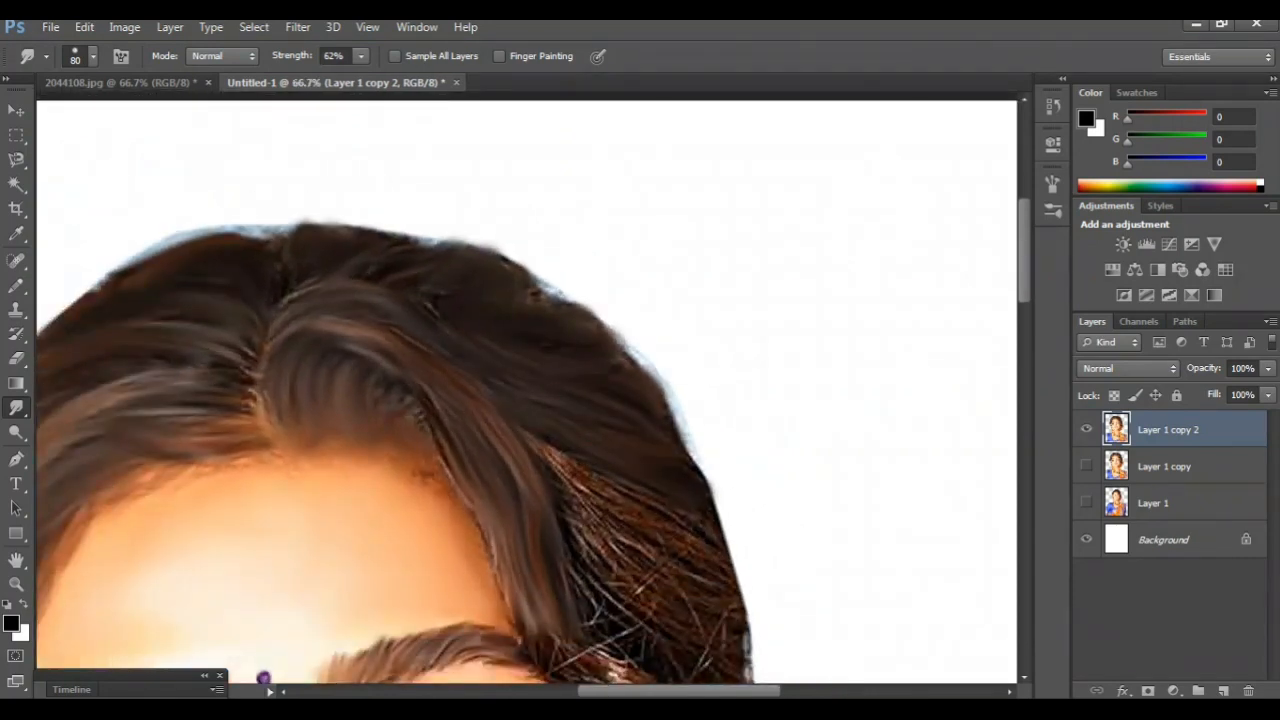
pyautogui.hotkey('ctrl', '-')
pyautogui.hotkey('ctrl', '+')
pyautogui.hotkey('ctrl', '+')
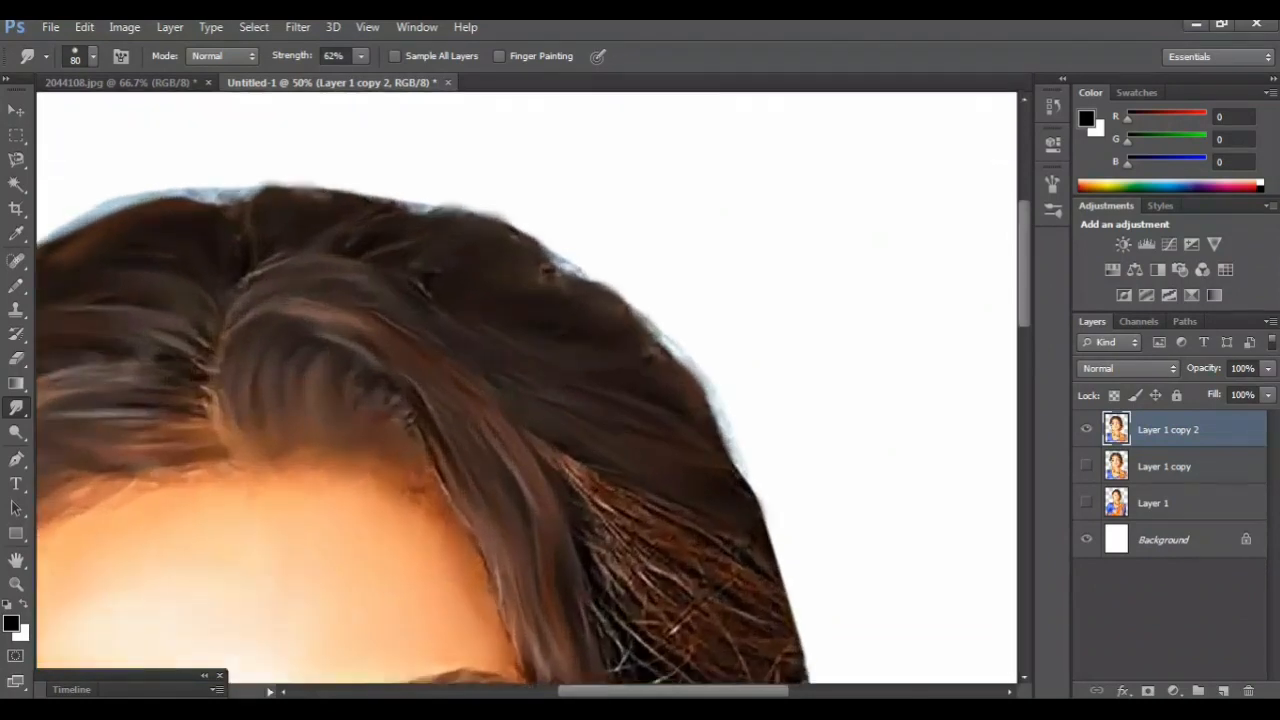
pyautogui.moveTo(620, 450)
pyautogui.mouseDown()
pyautogui.moveTo(517, 450)
pyautogui.moveTo(457, 418)
pyautogui.moveTo(448, 260)
pyautogui.moveTo(418, 312)
pyautogui.moveTo(612, 426)
pyautogui.mouseUp()
pyautogui.moveTo(574, 300); pyautogui.dragTo(524, 430)
pyautogui.moveTo(552, 385)
pyautogui.mouseDown()
pyautogui.moveTo(508, 530)
pyautogui.moveTo(580, 590)
pyautogui.mouseUp()
pyautogui.moveTo(556, 526); pyautogui.dragTo(638, 570)
pyautogui.moveTo(472, 488); pyautogui.dragTo(482, 534)
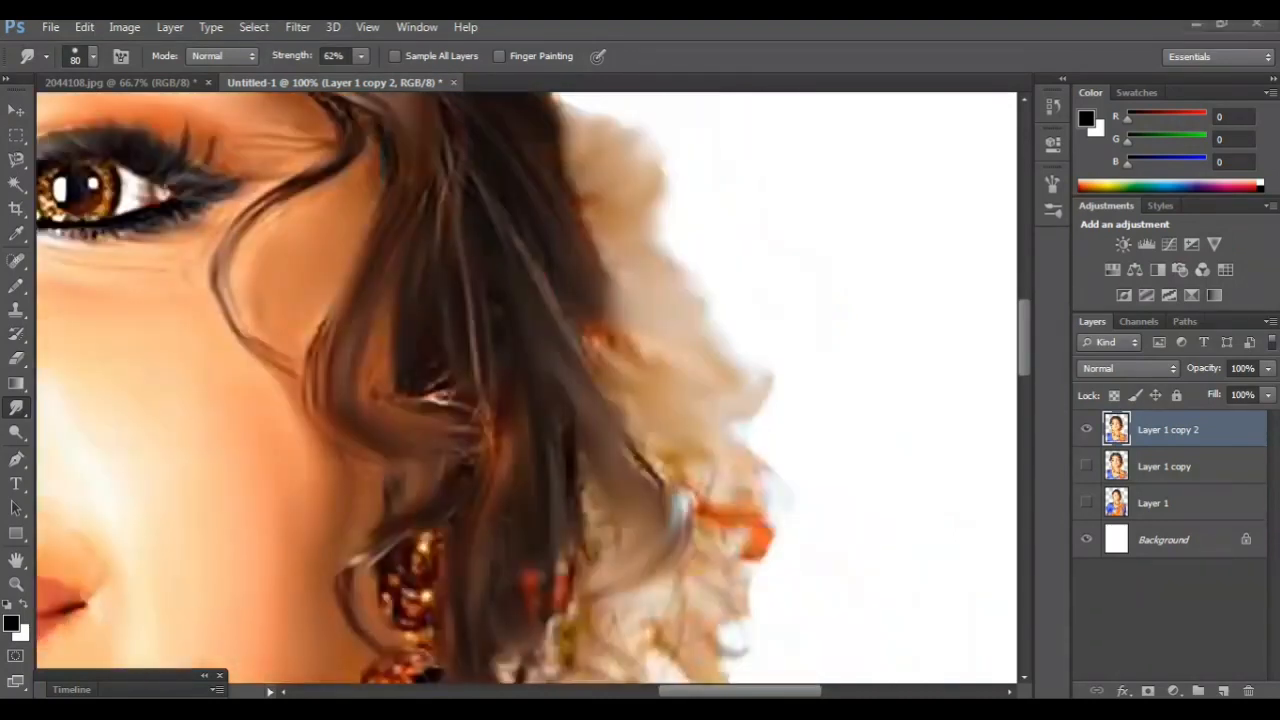
# - Smudge the white flowers behind the hair on the image's right, down to the cluster beside the earring
pyautogui.scroll(-2, 527, 388)
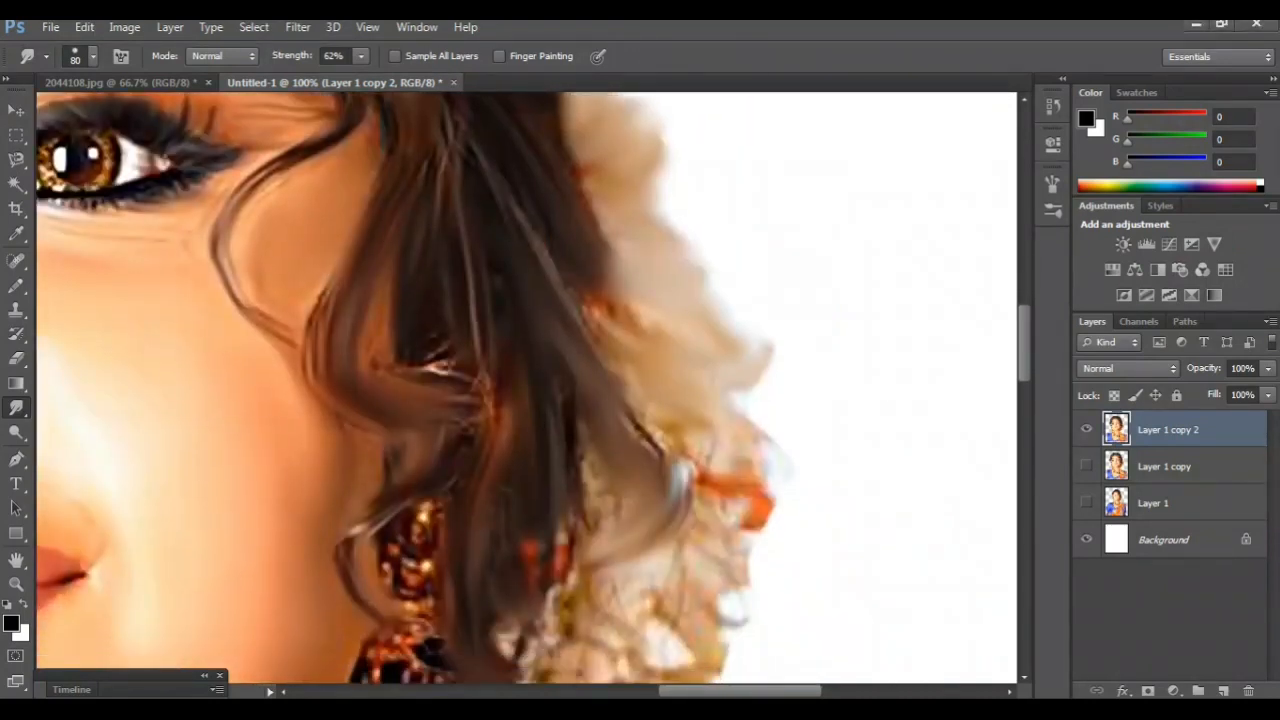
pyautogui.moveTo(708, 435)
pyautogui.mouseDown()
pyautogui.moveTo(765, 458)
pyautogui.moveTo(748, 498)
pyautogui.mouseUp()
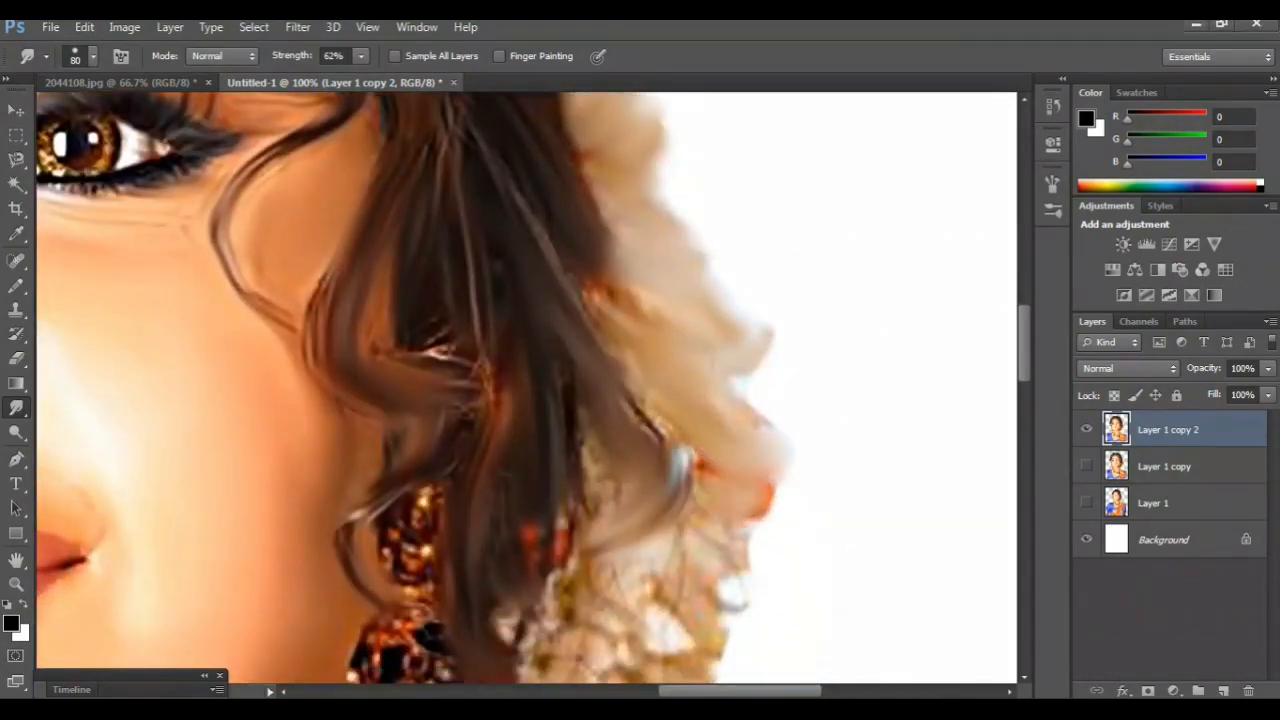
pyautogui.scroll(-2, 720, 450)
pyautogui.moveTo(700, 432)
pyautogui.mouseDown()
pyautogui.moveTo(740, 455)
pyautogui.moveTo(690, 528)
pyautogui.moveTo(692, 576)
pyautogui.moveTo(662, 492)
pyautogui.moveTo(602, 518)
pyautogui.moveTo(598, 540)
pyautogui.mouseUp()
pyautogui.moveTo(588, 364); pyautogui.dragTo(606, 430)
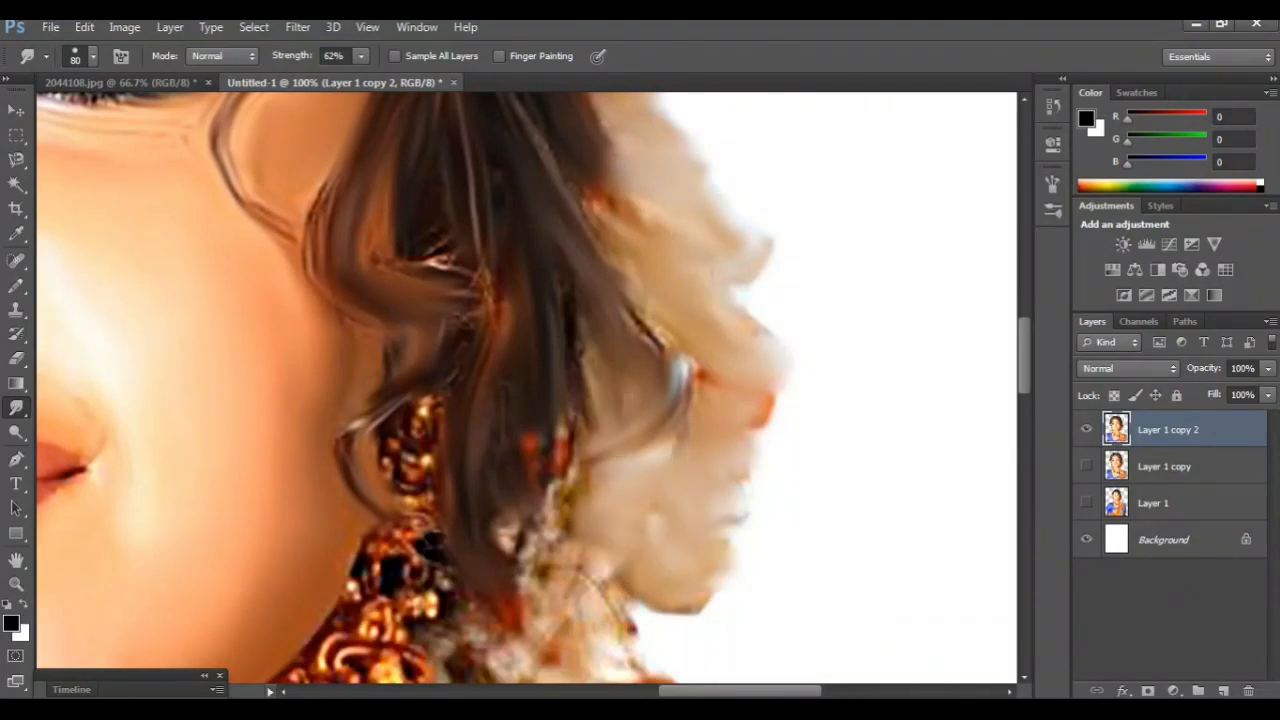
pyautogui.scroll(-4, 600, 420)
pyautogui.moveTo(600, 330)
pyautogui.mouseDown()
pyautogui.moveTo(560, 425)
pyautogui.moveTo(660, 520)
pyautogui.mouseUp()
pyautogui.scroll(-2, 600, 450)
pyautogui.moveTo(545, 395)
pyautogui.mouseDown()
pyautogui.moveTo(500, 420)
pyautogui.moveTo(598, 458)
pyautogui.moveTo(535, 492)
pyautogui.moveTo(590, 530)
pyautogui.moveTo(480, 590)
pyautogui.moveTo(480, 520)
pyautogui.mouseUp()
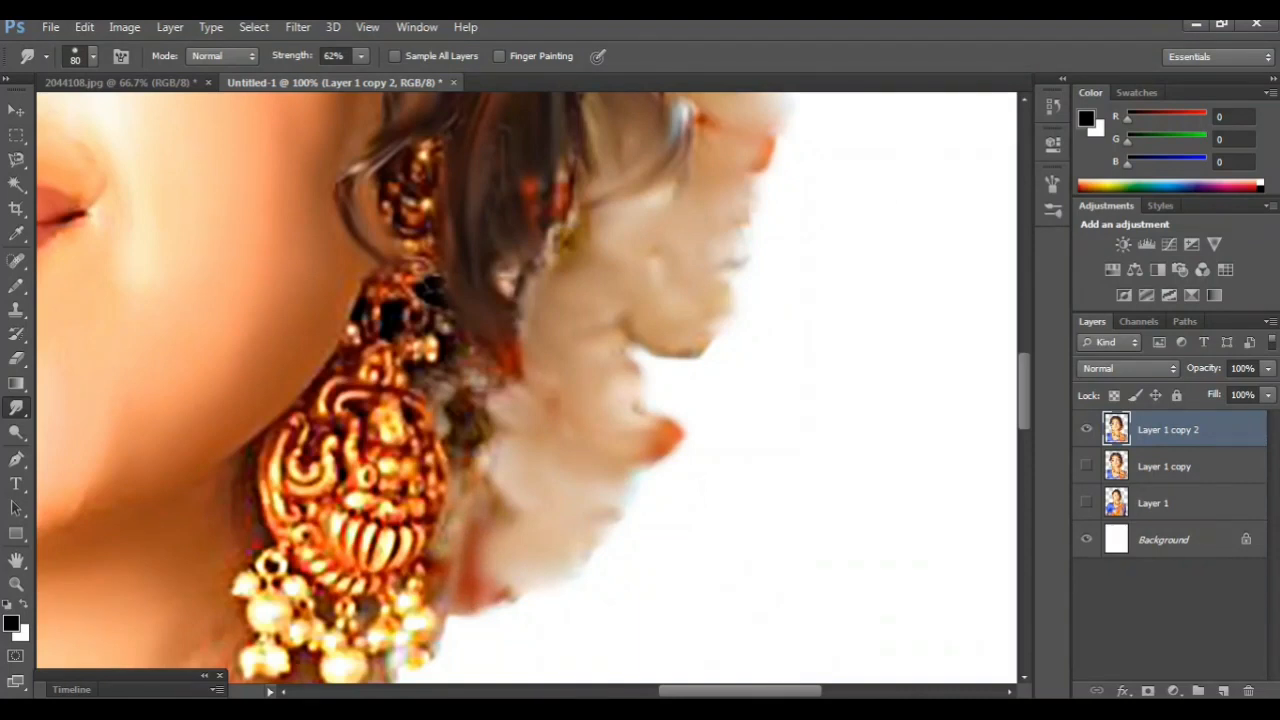
# - Examine the face, hair and flowers in a wider view of the portrait
pyautogui.hotkey('ctrl', '-')
pyautogui.hotkey('ctrl', '-')
pyautogui.hscroll(-2, 527, 388)
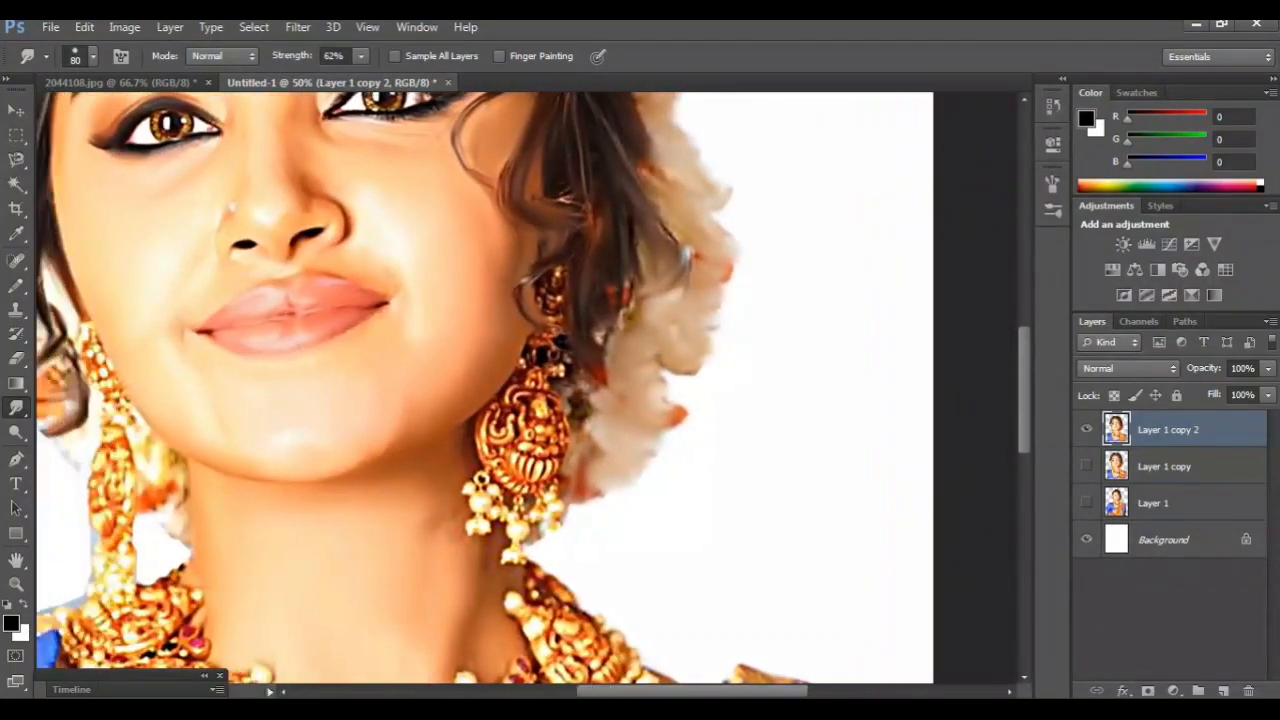
pyautogui.hscroll(-5, 527, 388)
pyautogui.scroll(8, 527, 388)
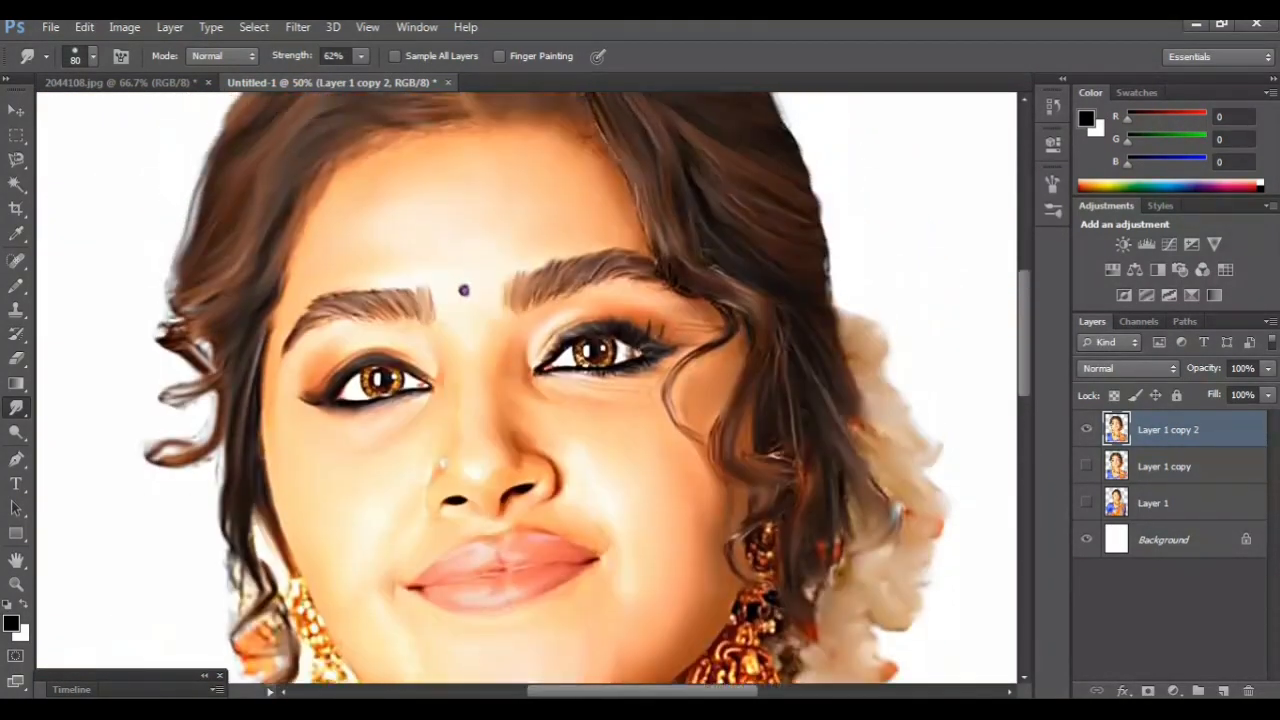
# - Compare the smudged portrait with its earlier version by toggling the visibility of Layer 1 copy and Layer 1 copy 2
pyautogui.click(1086, 466)
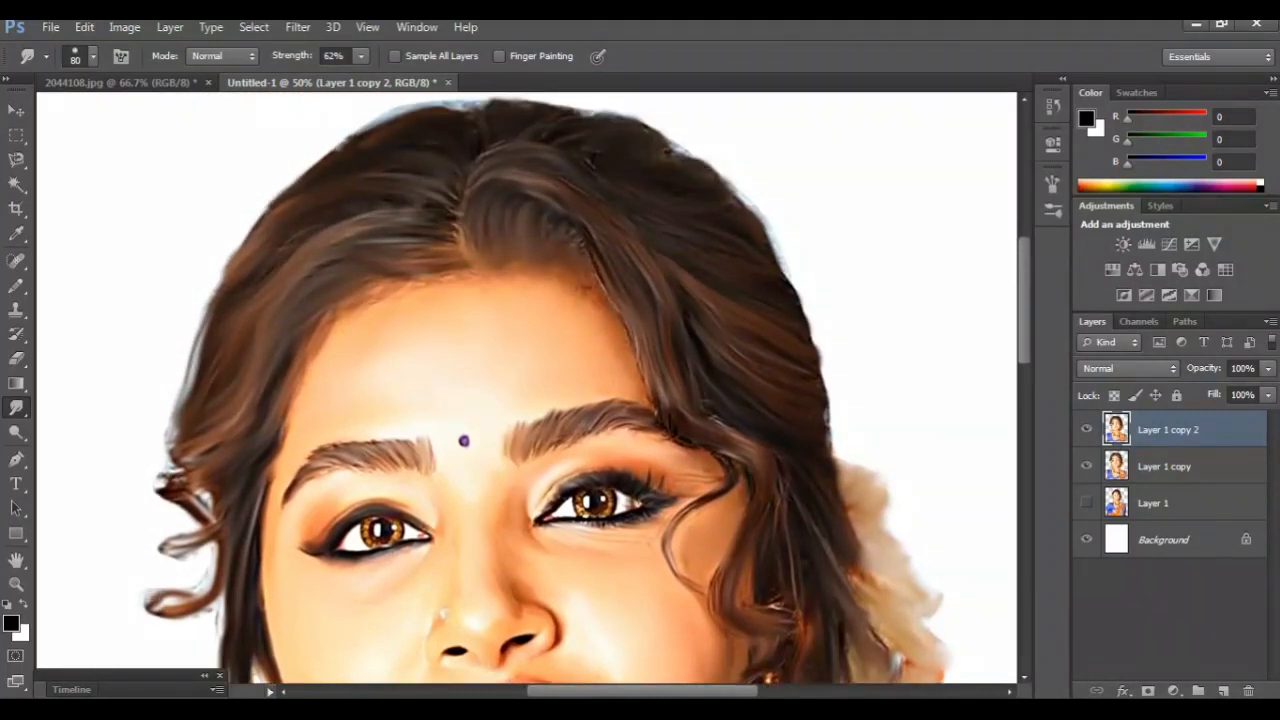
pyautogui.click(1086, 429)
pyautogui.scroll(-6, 527, 388)
pyautogui.scroll(-5, 527, 388)
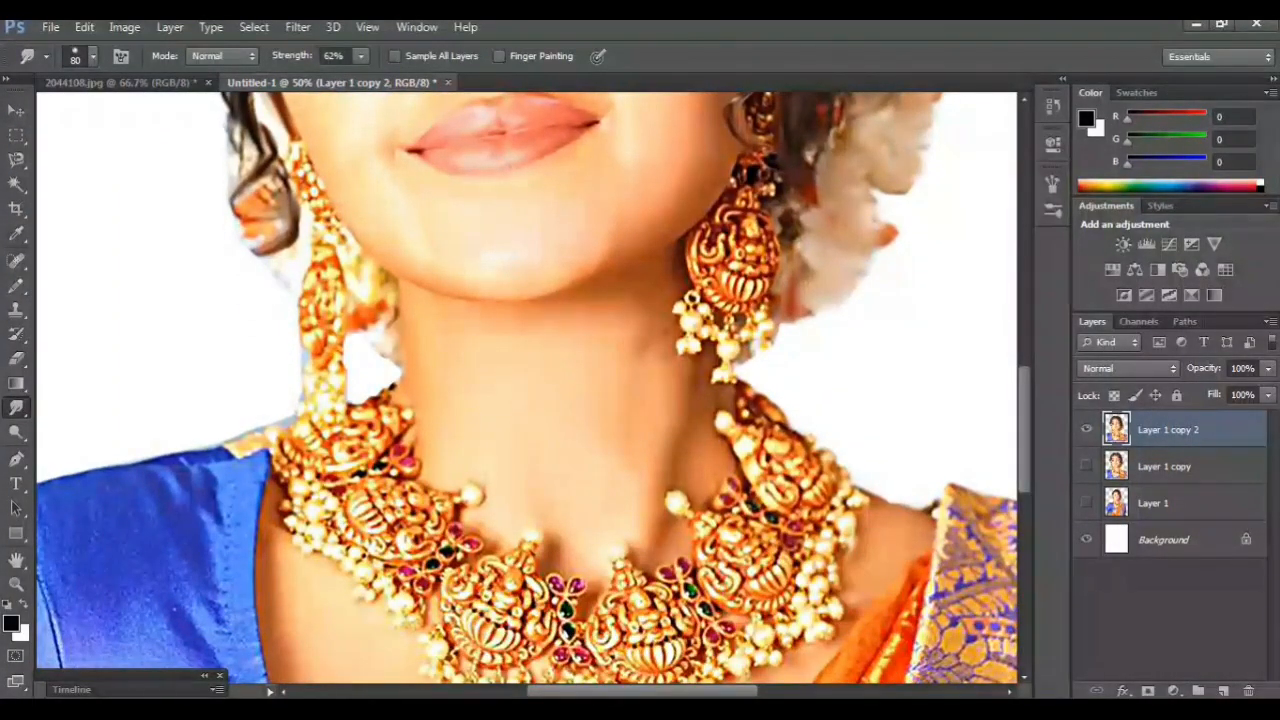
# - Smudge the blue blouse's shoulder, sleeve and folds down to the image's lower edge with a 175 px brush at 62% strength
pyautogui.scroll(-2, 527, 388)
pyautogui.scroll(3, 527, 388)
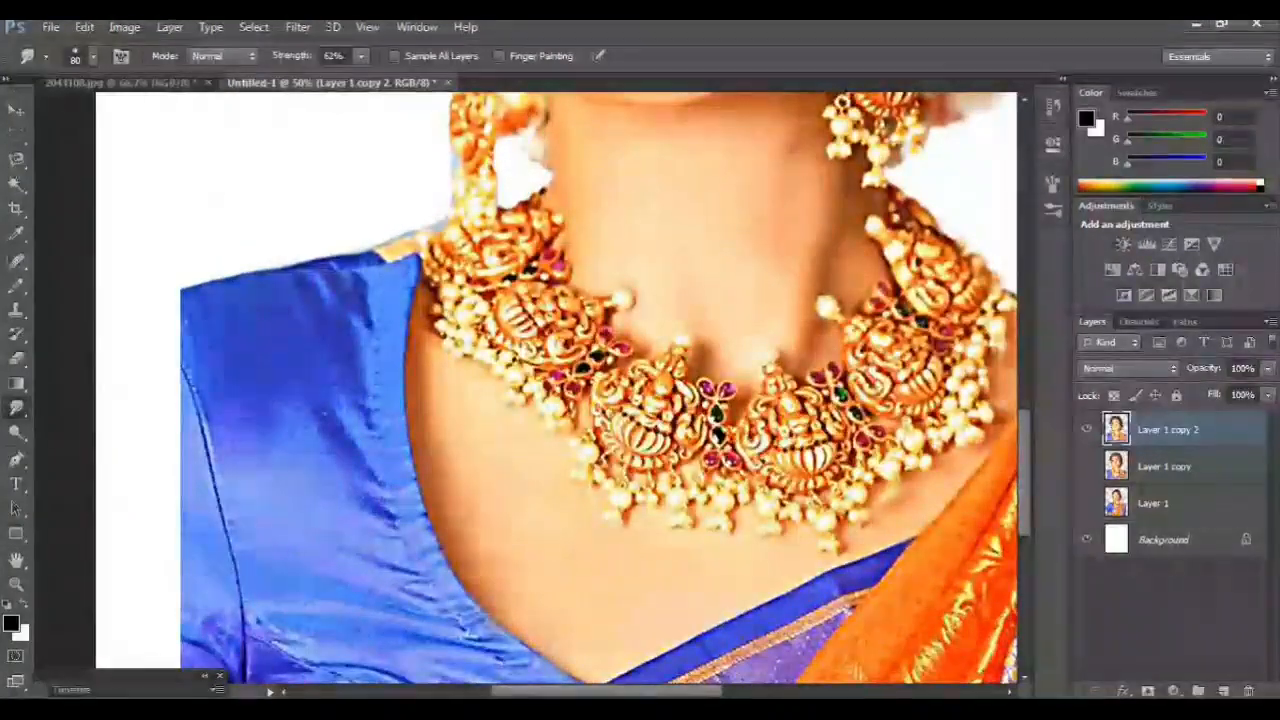
pyautogui.press(']')
pyautogui.press(']')
pyautogui.press(']')
pyautogui.press(']')
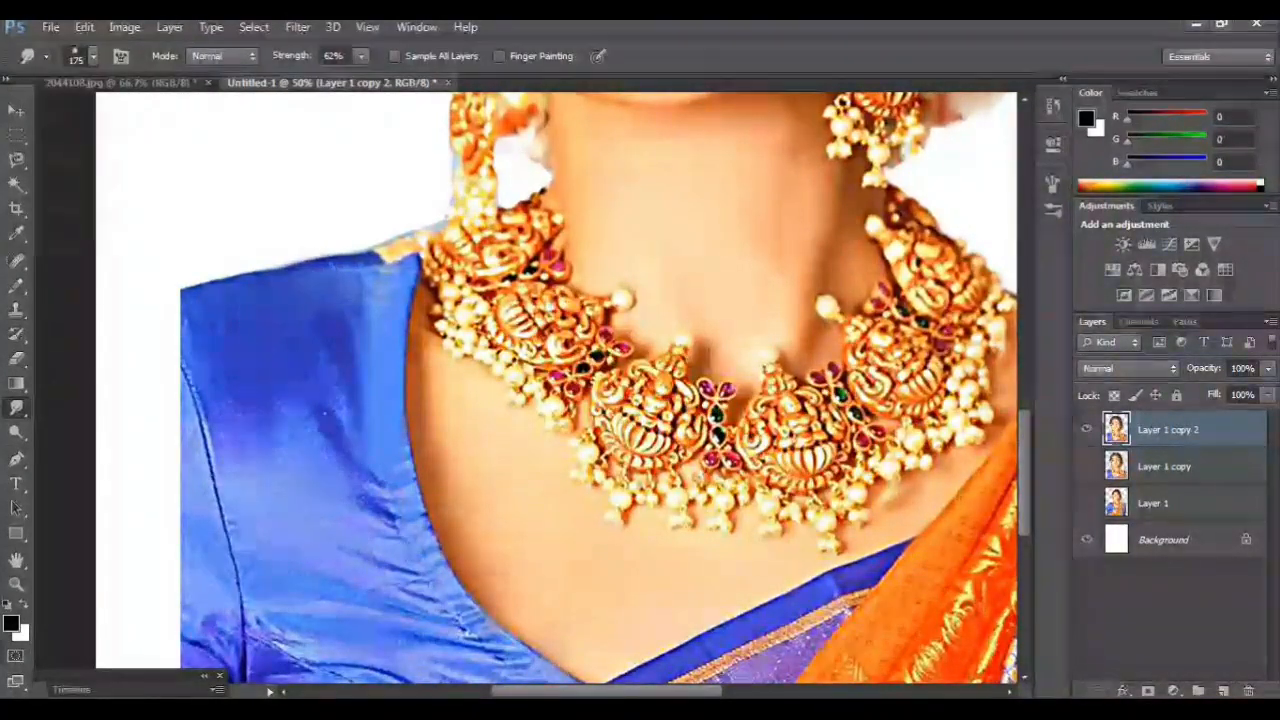
pyautogui.scroll(-1, 556, 388)
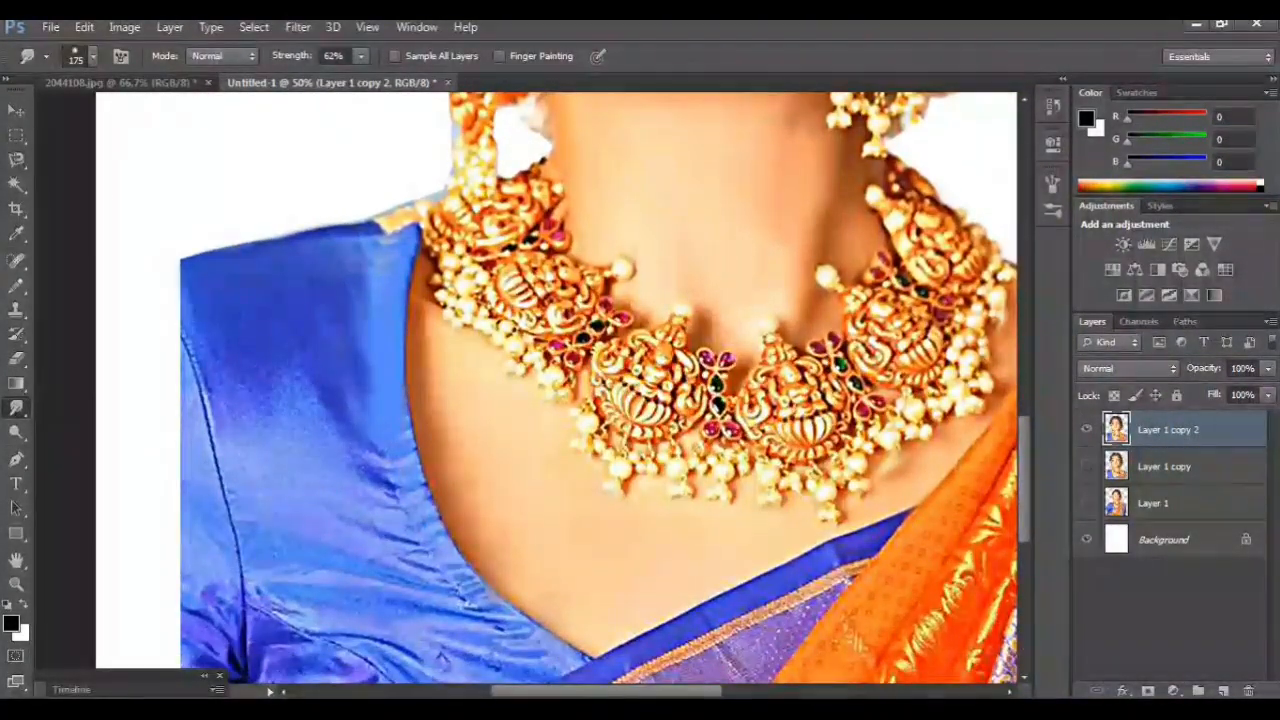
pyautogui.moveTo(284, 342)
pyautogui.mouseDown()
pyautogui.moveTo(300, 418)
pyautogui.moveTo(257, 412)
pyautogui.mouseUp()
pyautogui.moveTo(213, 335)
pyautogui.mouseDown()
pyautogui.moveTo(207, 405)
pyautogui.moveTo(273, 455)
pyautogui.mouseUp()
pyautogui.scroll(-2, 556, 388)
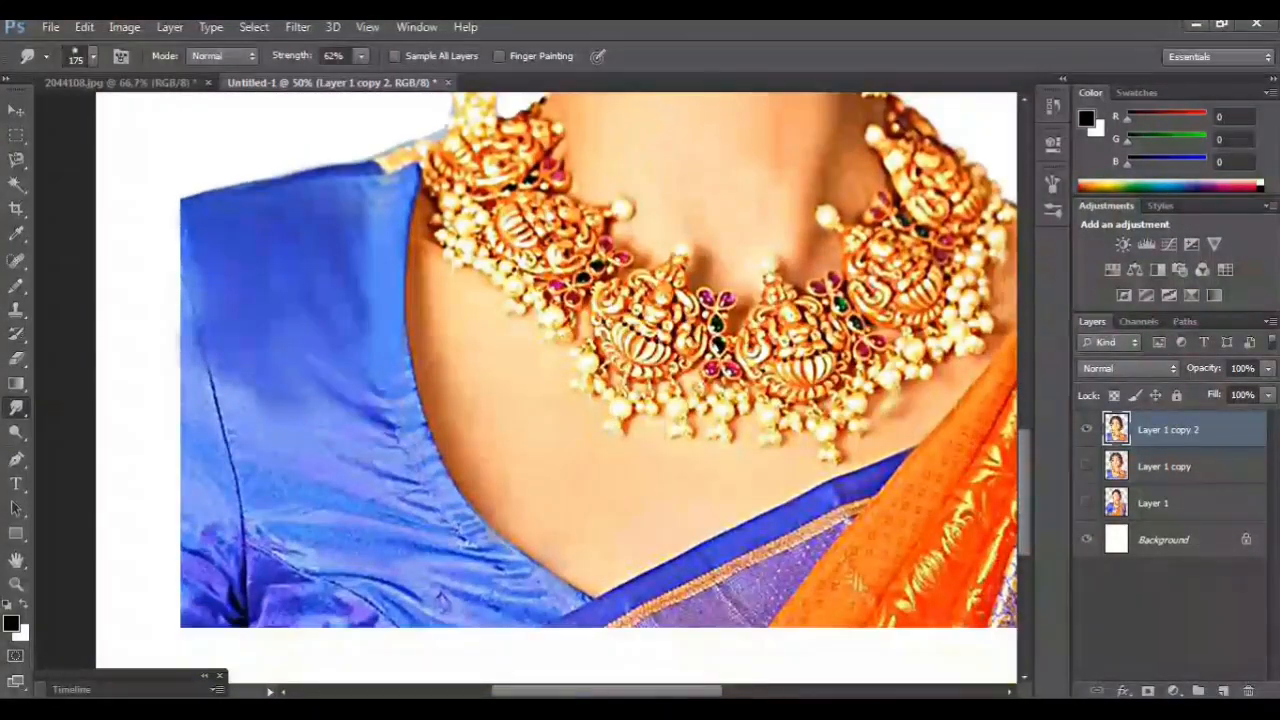
pyautogui.moveTo(400, 430)
pyautogui.mouseDown()
pyautogui.moveTo(450, 510)
pyautogui.moveTo(565, 590)
pyautogui.moveTo(470, 592)
pyautogui.moveTo(320, 514)
pyautogui.moveTo(290, 515)
pyautogui.mouseUp()
pyautogui.scroll(-4, 556, 388)
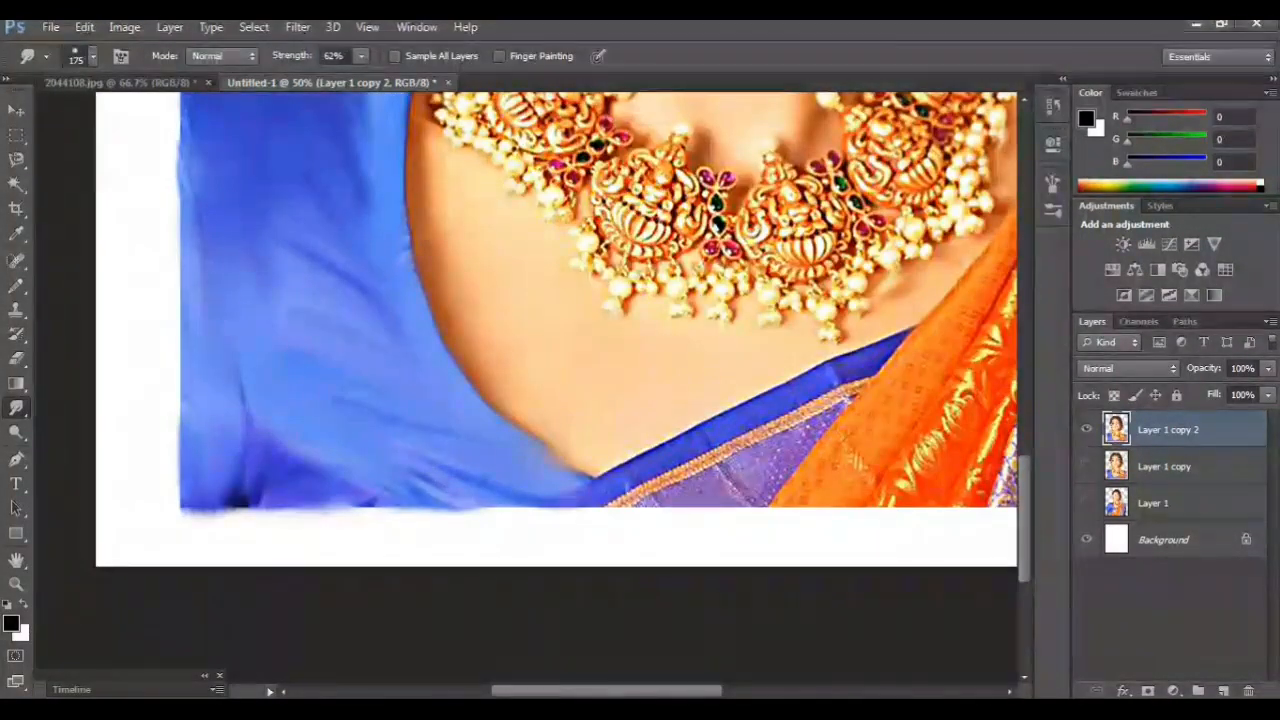
# - Smudge the blue and gold sari border and the purple fabric beneath the neckline
pyautogui.hscroll(5, 556, 388)
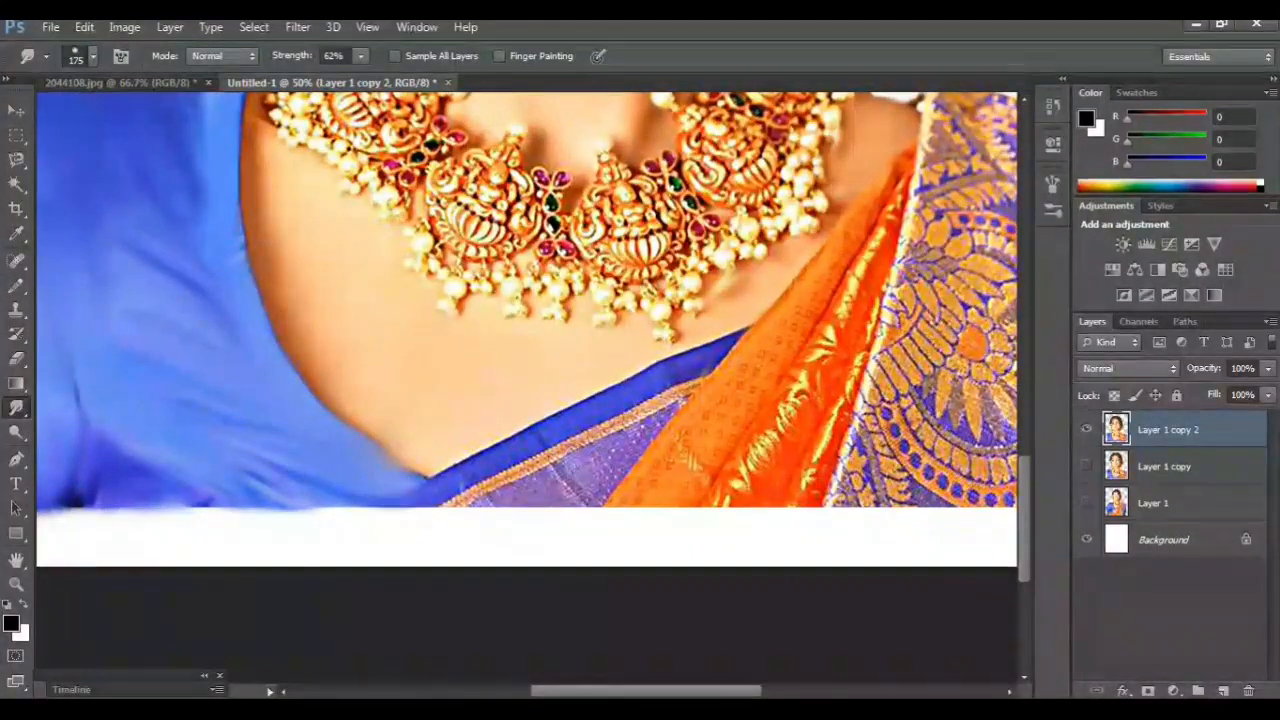
pyautogui.moveTo(560, 448); pyautogui.dragTo(440, 505)
pyautogui.moveTo(655, 415)
pyautogui.mouseDown()
pyautogui.moveTo(510, 492)
pyautogui.moveTo(592, 488)
pyautogui.mouseUp()
# - Smudge the orange sari pleats and the patterned purple shoulder drape into smooth color, raising the smudge strength to 75%
pyautogui.hscroll(4, 527, 300)
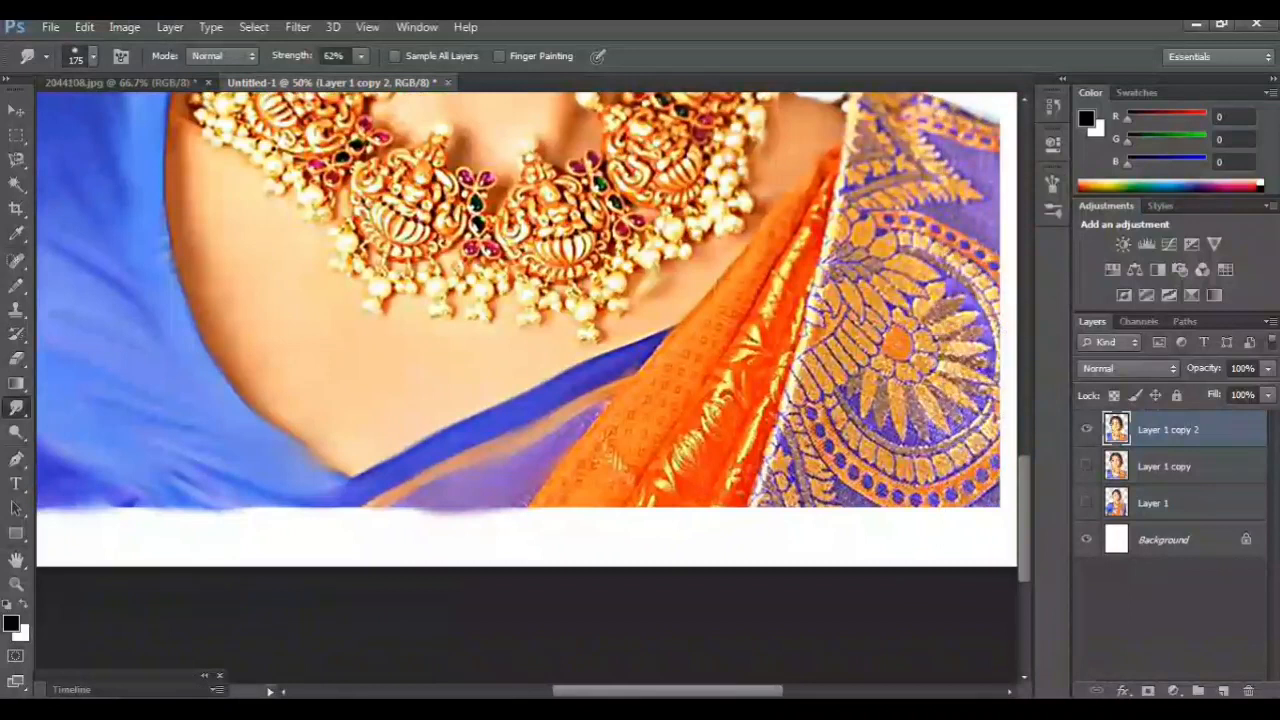
pyautogui.moveTo(728, 190)
pyautogui.mouseDown()
pyautogui.moveTo(602, 322)
pyautogui.moveTo(510, 510)
pyautogui.mouseUp()
pyautogui.moveTo(548, 395); pyautogui.dragTo(472, 512)
pyautogui.moveTo(700, 245); pyautogui.dragTo(565, 490)
pyautogui.moveTo(715, 310); pyautogui.dragTo(640, 495)
pyautogui.moveTo(640, 350); pyautogui.dragTo(474, 455)
pyautogui.moveTo(615, 215); pyautogui.dragTo(730, 243)
pyautogui.moveTo(614, 228); pyautogui.dragTo(575, 440)
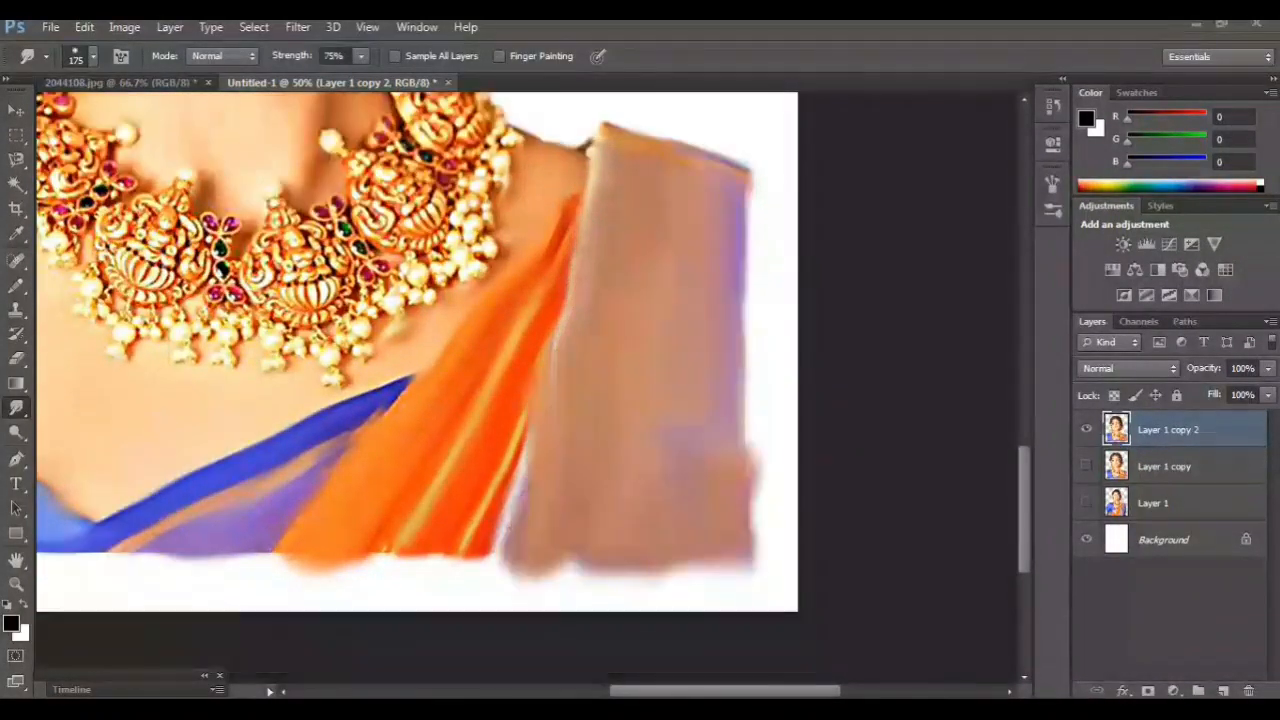
# - Examine the whole portrait, from the smudged clothing up to the face and hair, in a wider view
pyautogui.hotkey('ctrl', '-')
pyautogui.hotkey('ctrl', '-')
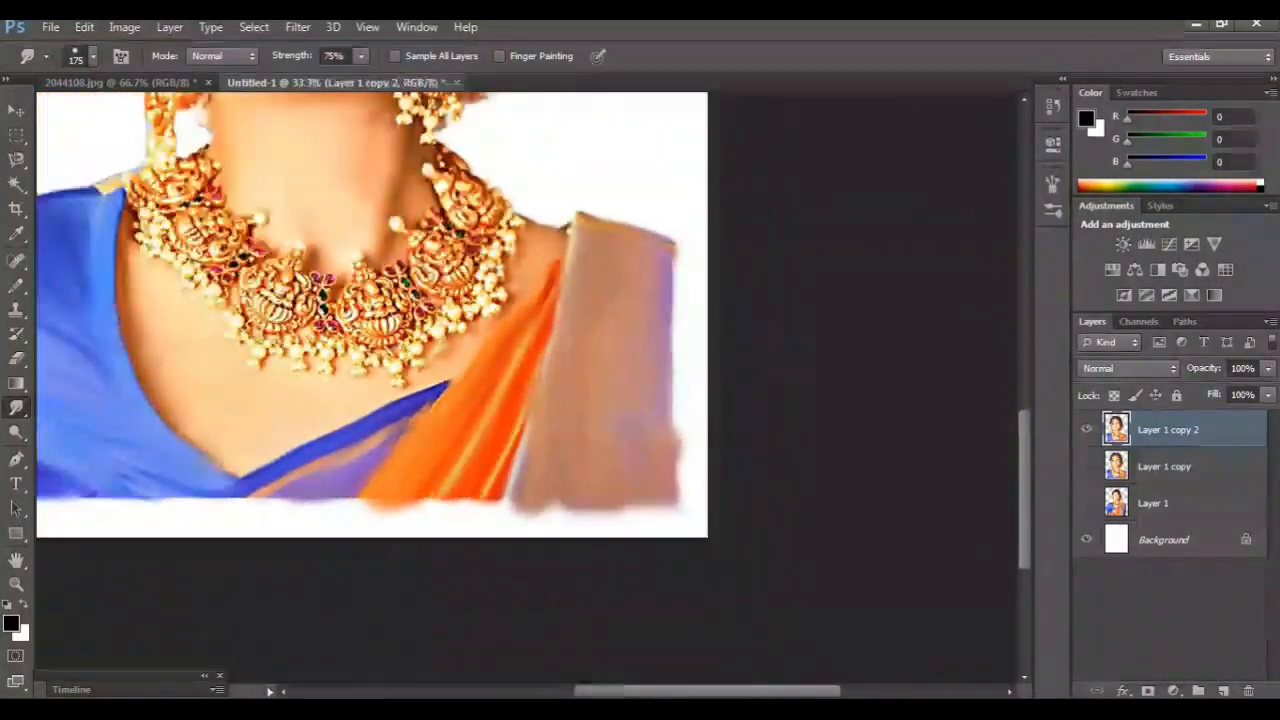
pyautogui.hscroll(-3, 530, 388)
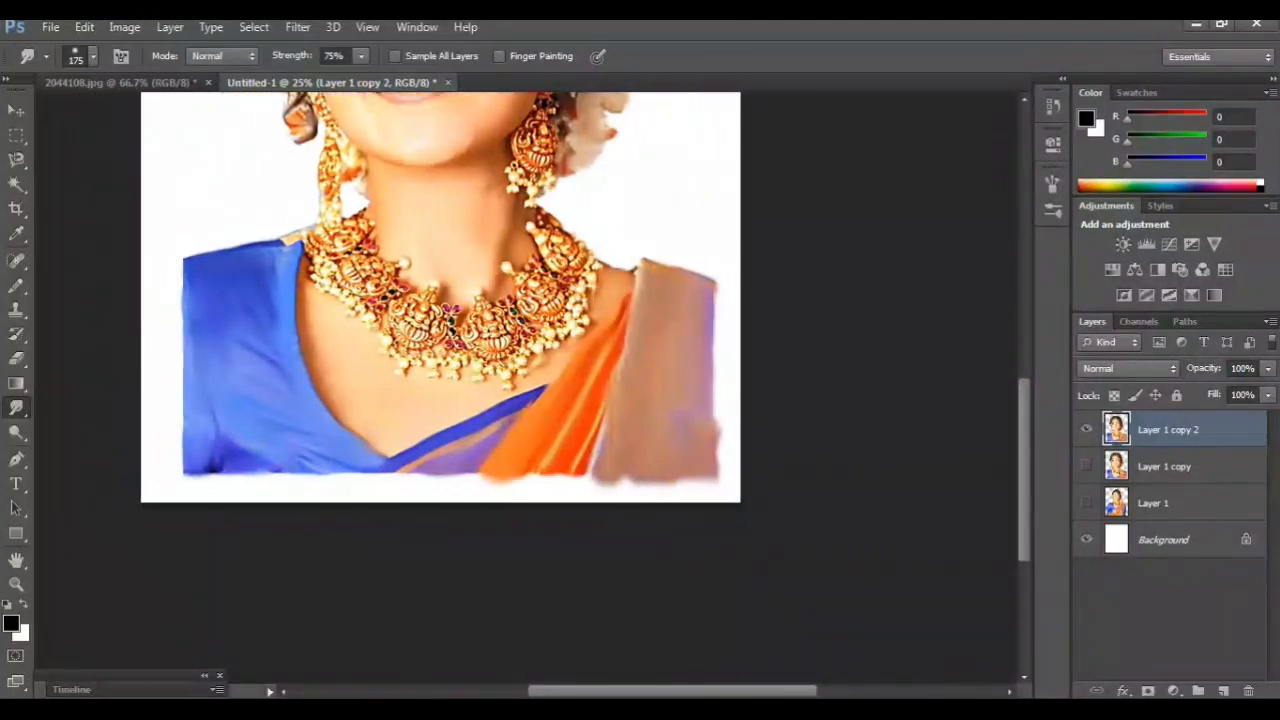
pyautogui.scroll(8, 530, 388)
pyautogui.scroll(3, 440, 390)
pyautogui.hscroll(-2, 440, 390)
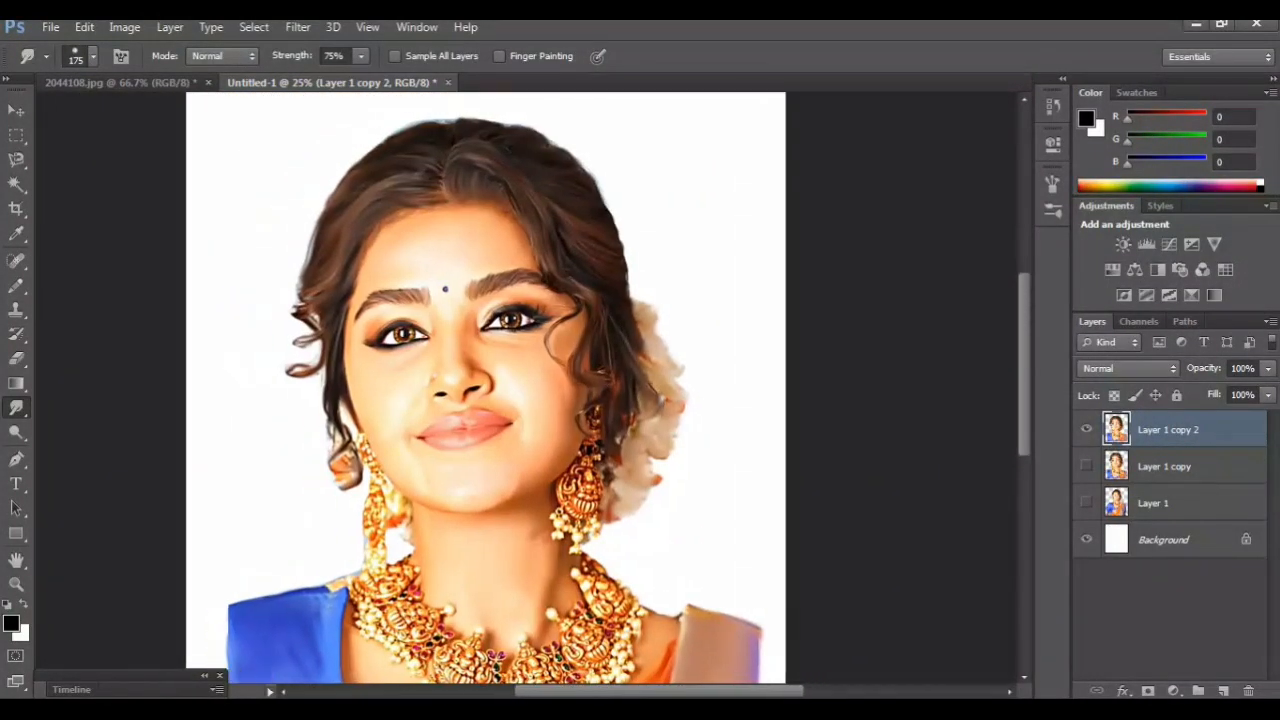
pyautogui.scroll(-3, 440, 390)
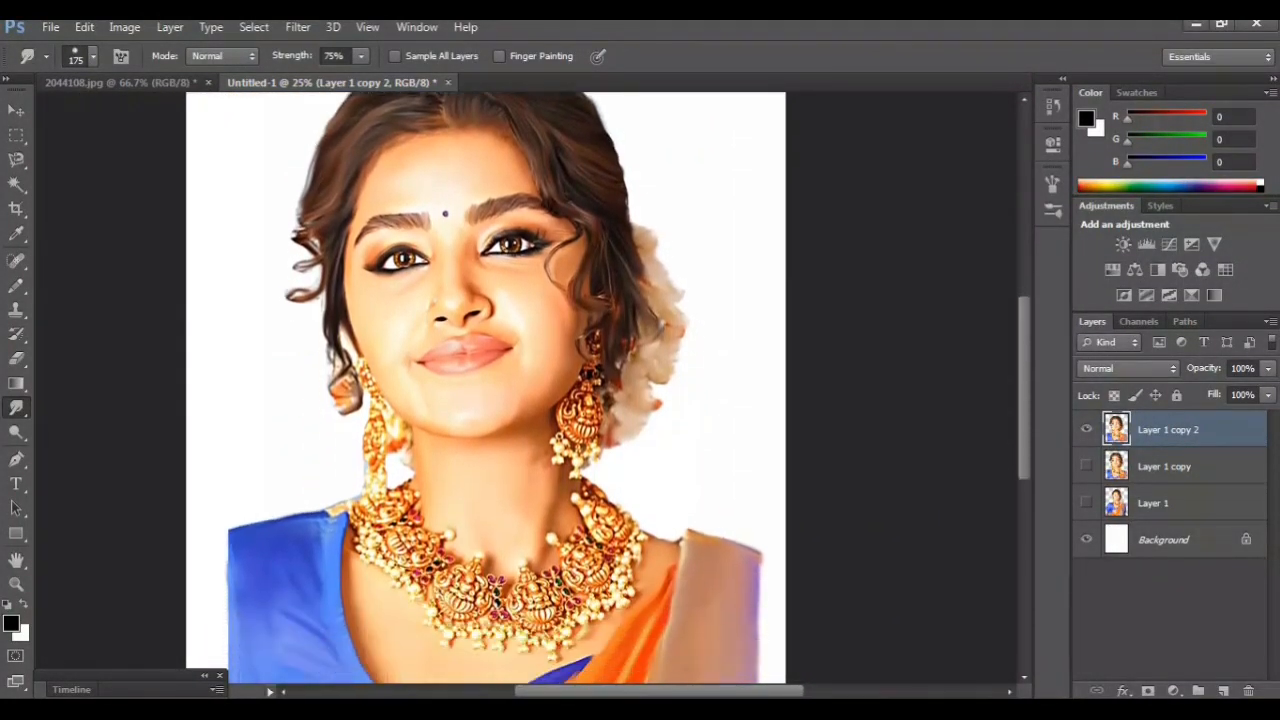
pyautogui.hotkey('ctrl', '-')
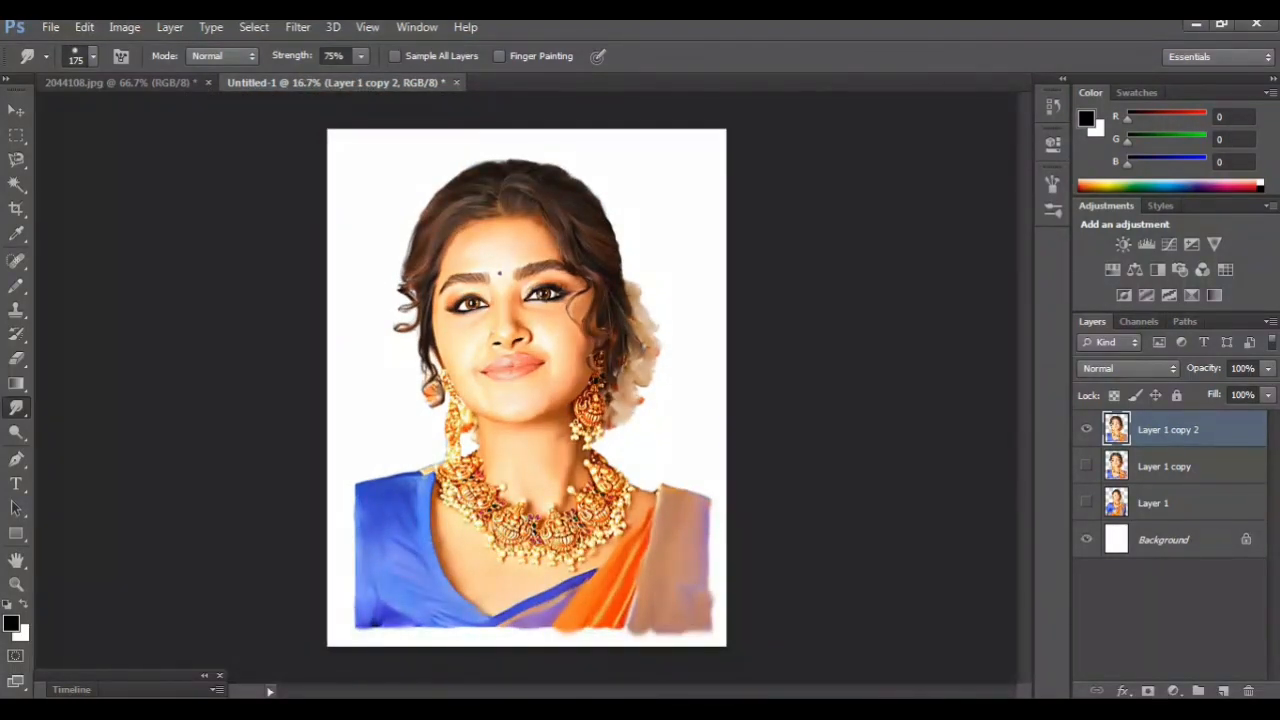
# - Add a new blank layer directly beneath Layer 1 copy 2
pyautogui.click(1223, 691)
pyautogui.moveTo(1186, 432); pyautogui.dragTo(1186, 470)
pyautogui.hotkey('ctrl', '[')
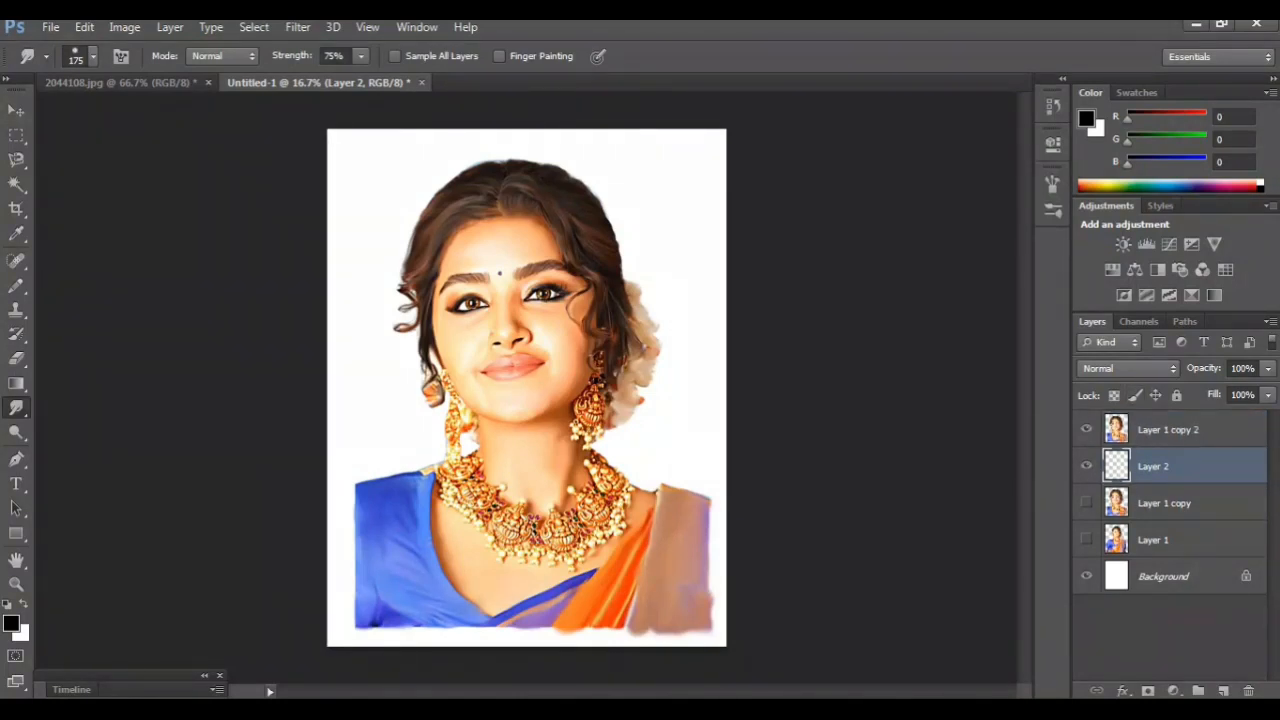
# - Duplicate Layer 1 copy 2, place the duplicate beneath the blank layer and hide it
pyautogui.moveTo(1116, 429); pyautogui.dragTo(1223, 690)
pyautogui.moveTo(1116, 429); pyautogui.dragTo(1116, 508)
pyautogui.click(1086, 503)
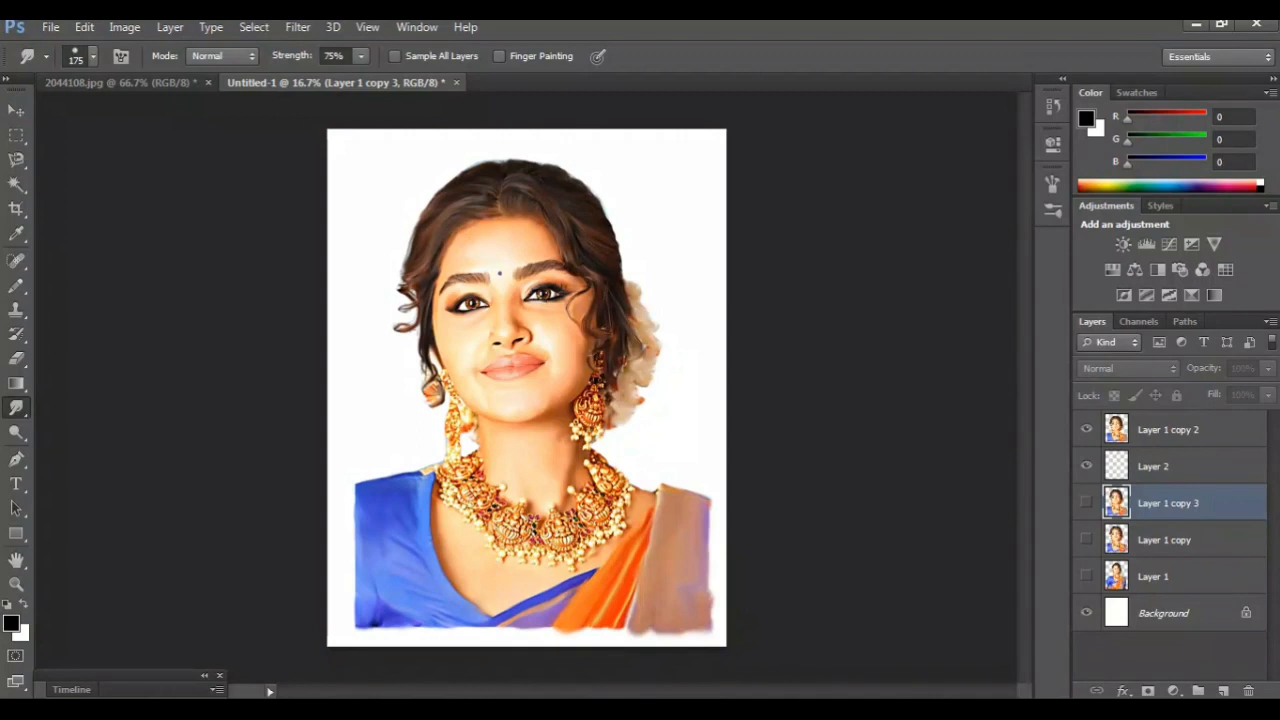
# - Set up the Brush tool on the blank layer with the 300 px textured tip enlarged to 2000 px at 36% opacity
pyautogui.click(1168, 467)
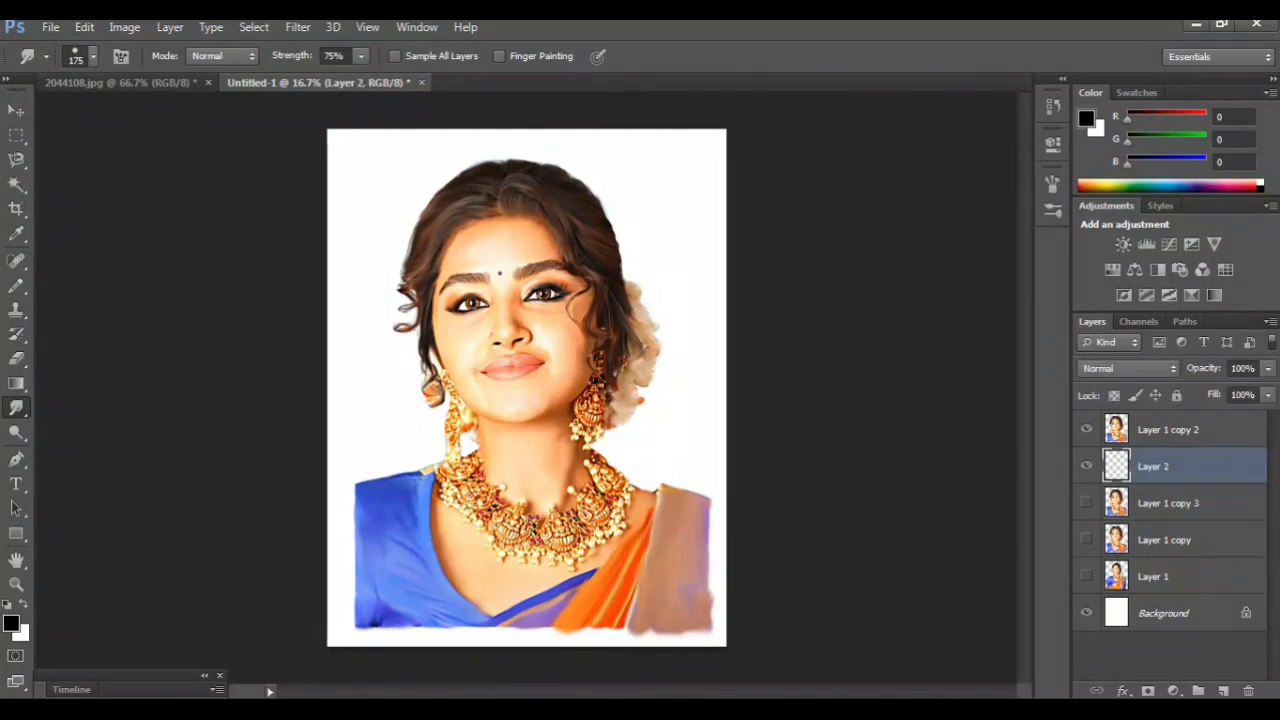
pyautogui.press('b')
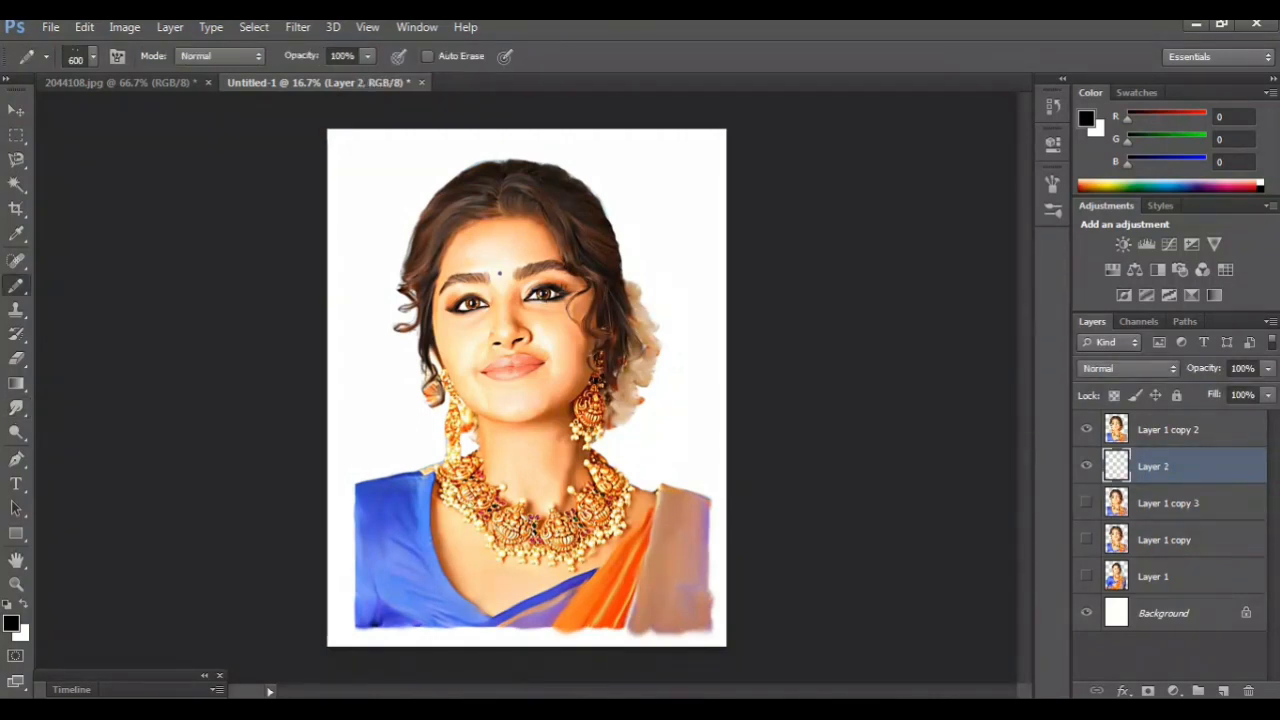
pyautogui.rightClick(16, 285)
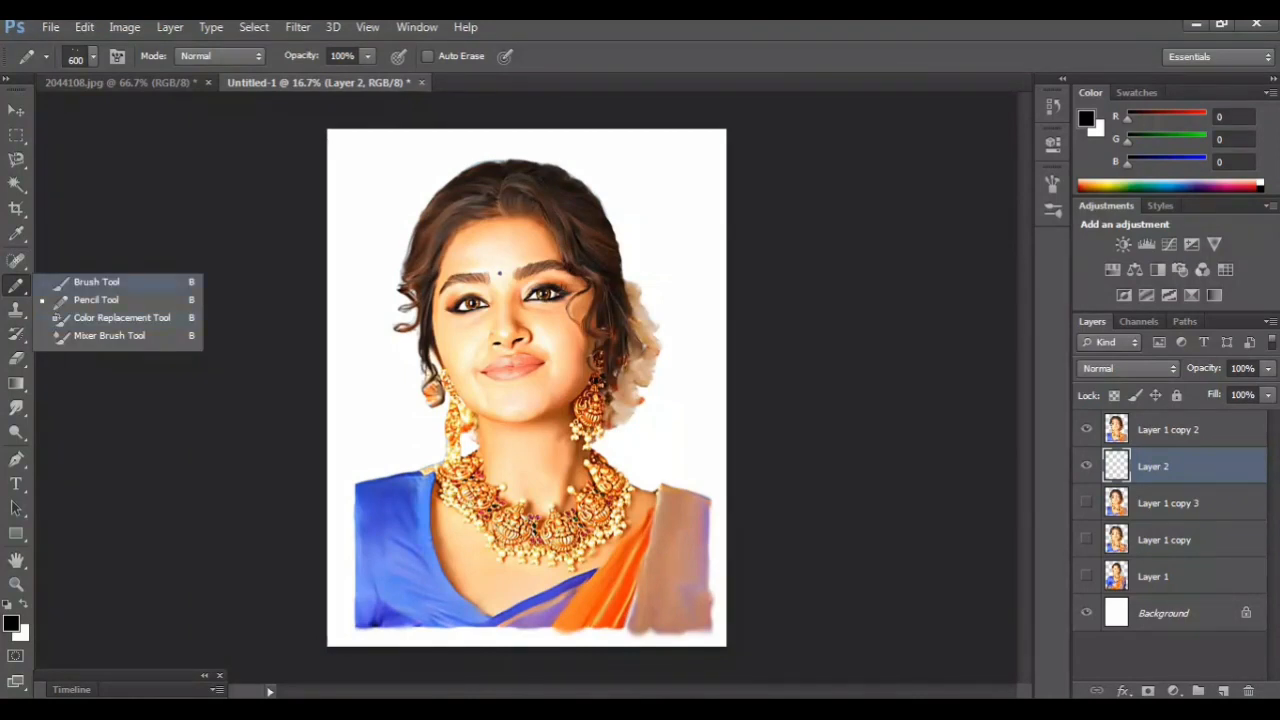
pyautogui.click(96, 281)
pyautogui.click(93, 56)
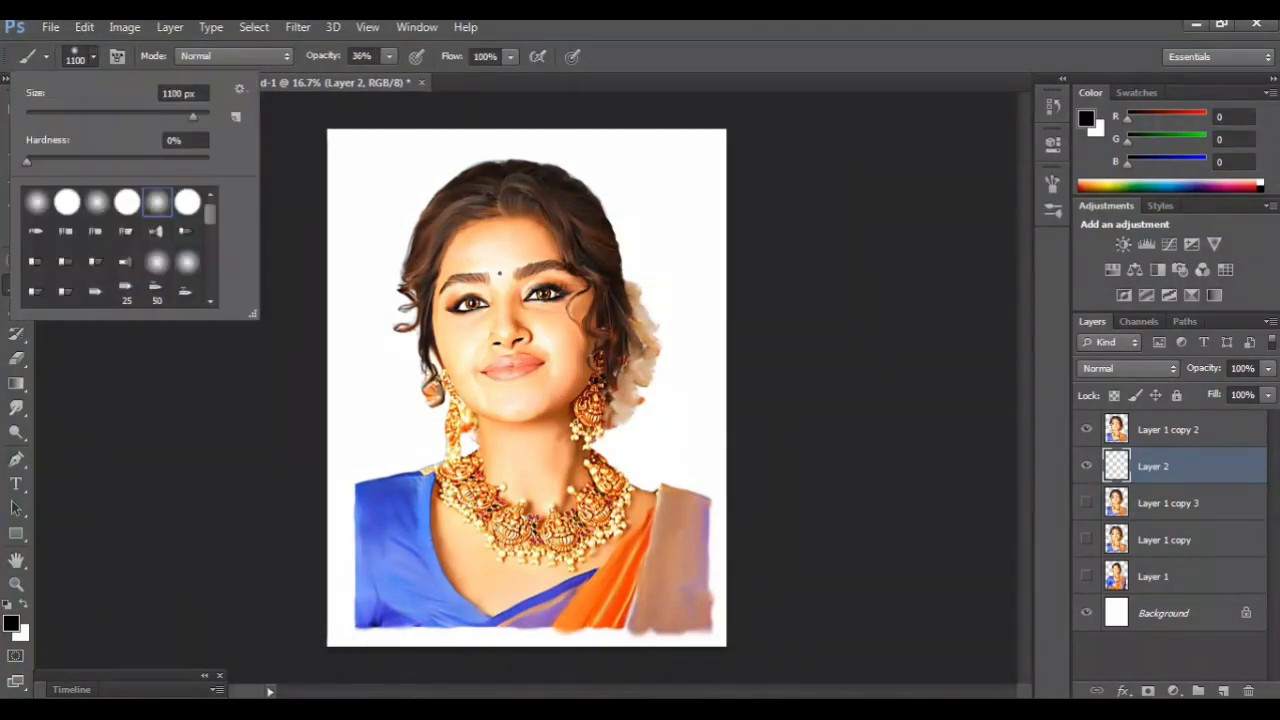
pyautogui.moveTo(210, 214); pyautogui.dragTo(210, 286)
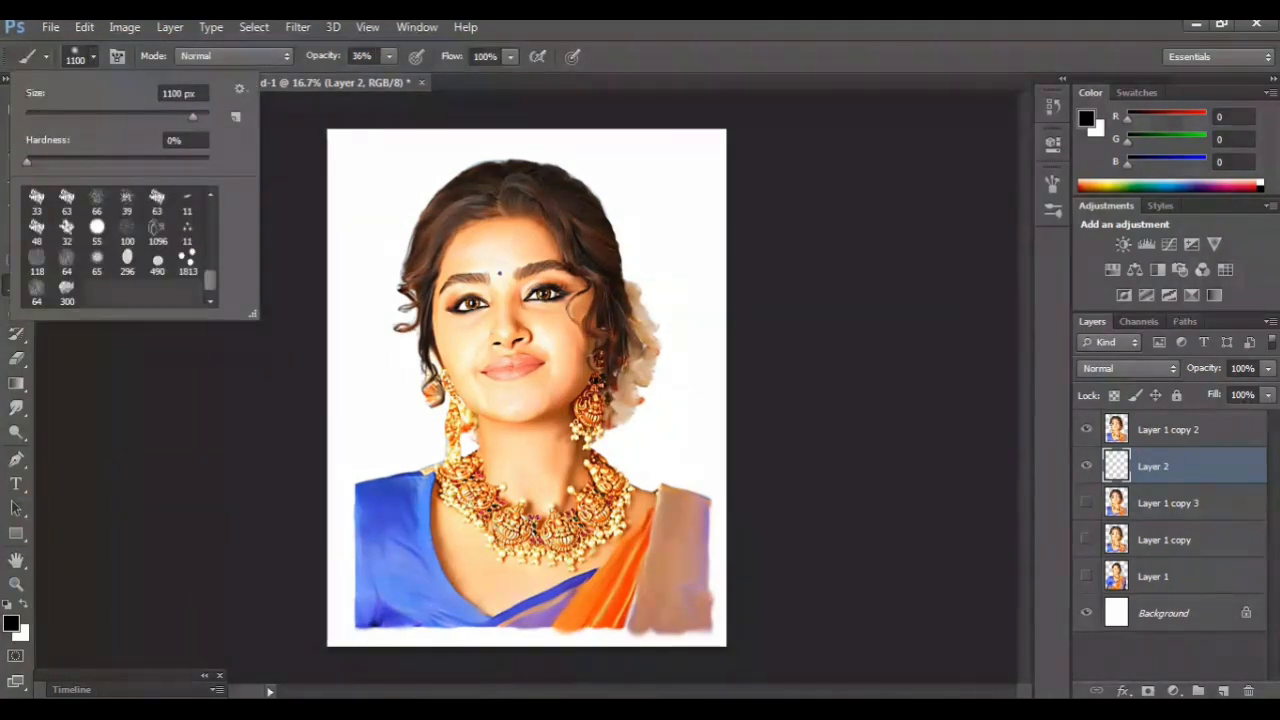
pyautogui.doubleClick(67, 289)
pyautogui.press(']')
pyautogui.press(']')
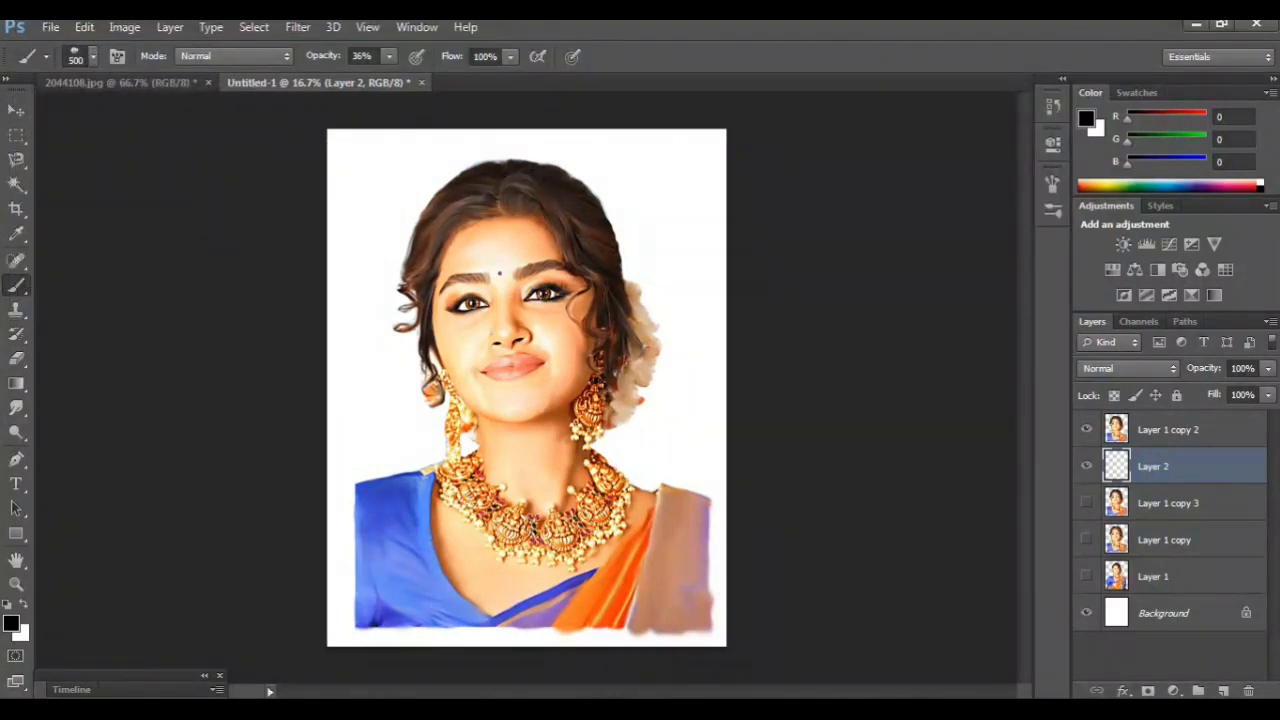
pyautogui.press(']')
pyautogui.press(']')
pyautogui.press(']')
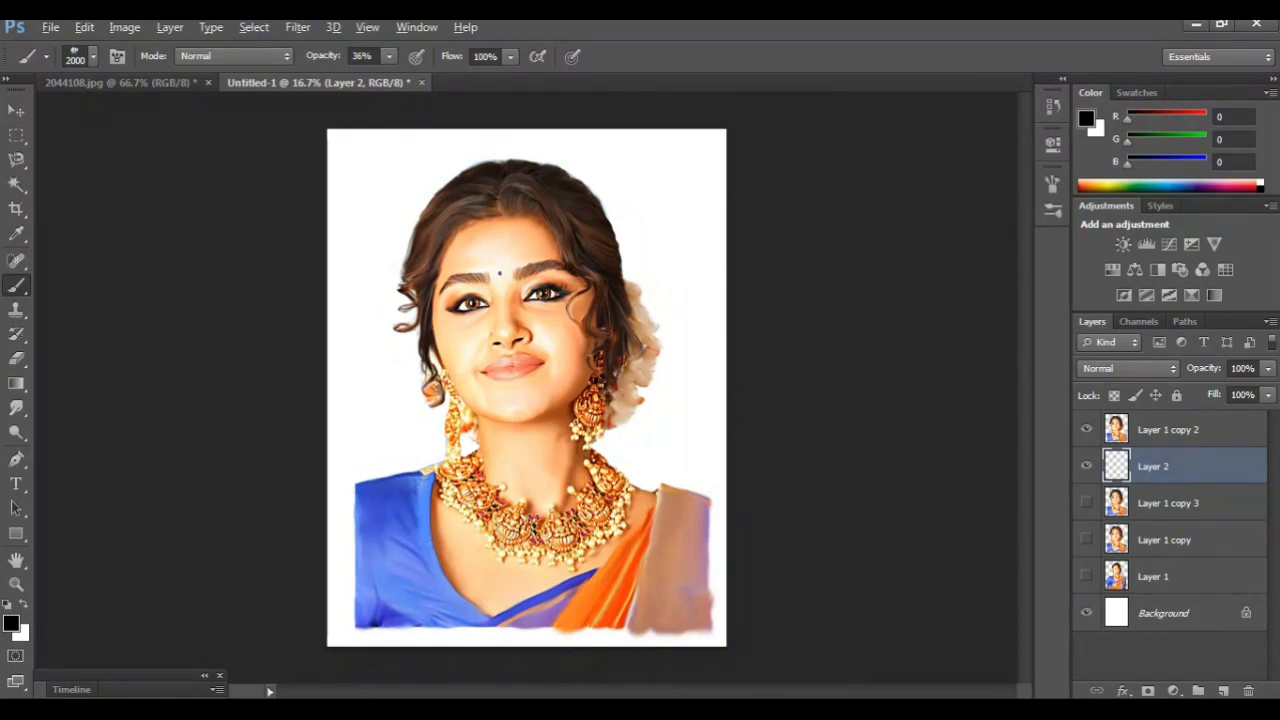
# - Sample the blouse's light blue and paint it over the background on the image's left, from the lower corner up beside the hair
pyautogui.keyDown('alt'); pyautogui.click(398, 526); pyautogui.keyUp('alt')
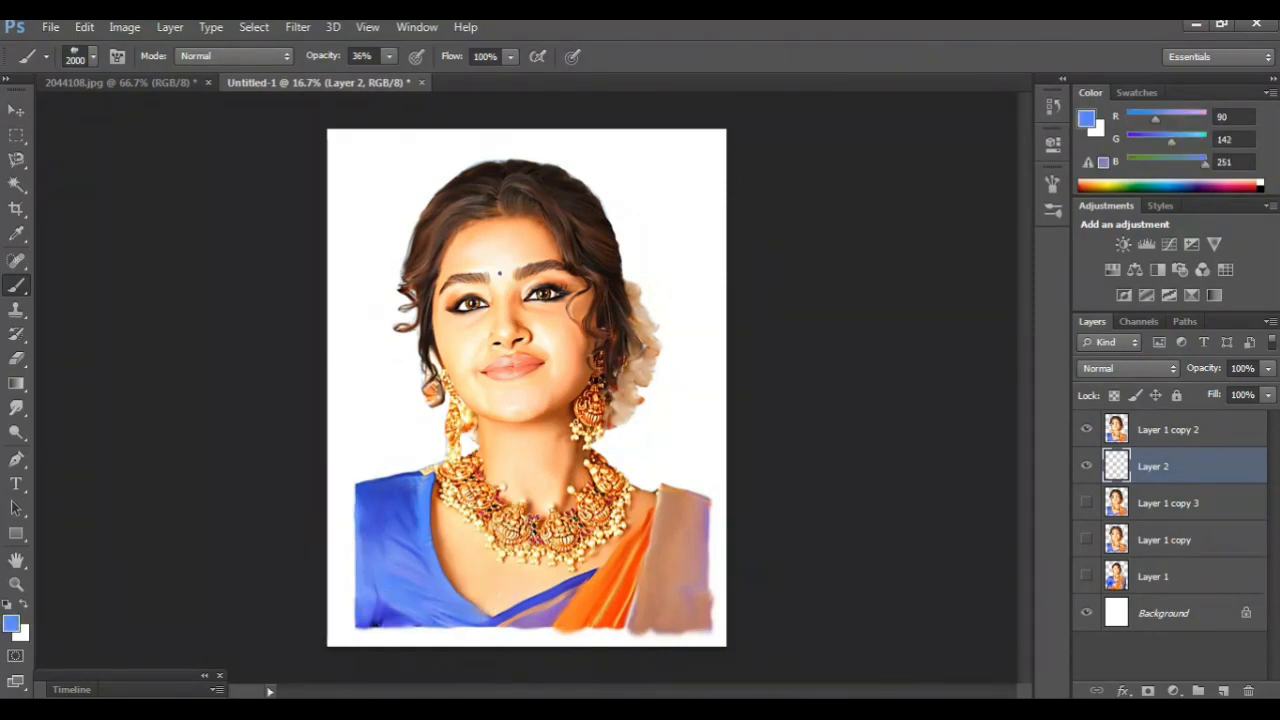
pyautogui.click(342, 566)
pyautogui.click(365, 575)
pyautogui.click(400, 585)
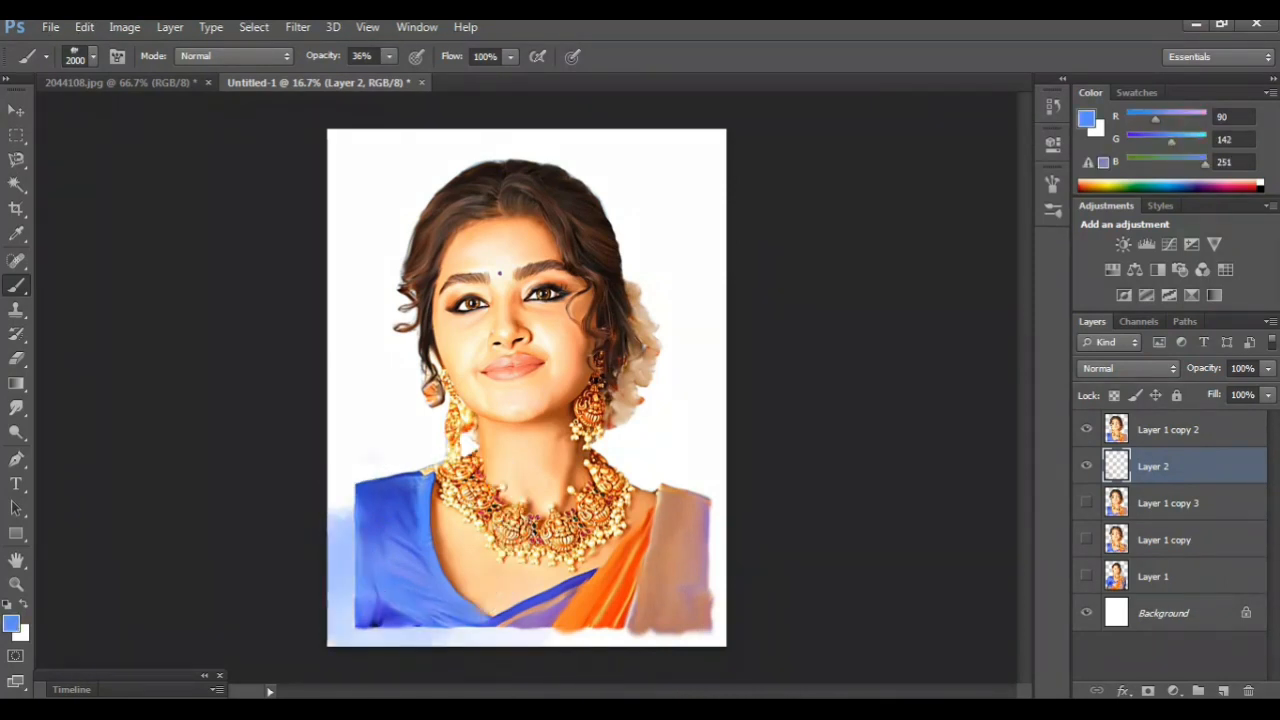
pyautogui.click(372, 500)
pyautogui.click(368, 455)
pyautogui.click(372, 420)
pyautogui.click(366, 385)
pyautogui.click(364, 310)
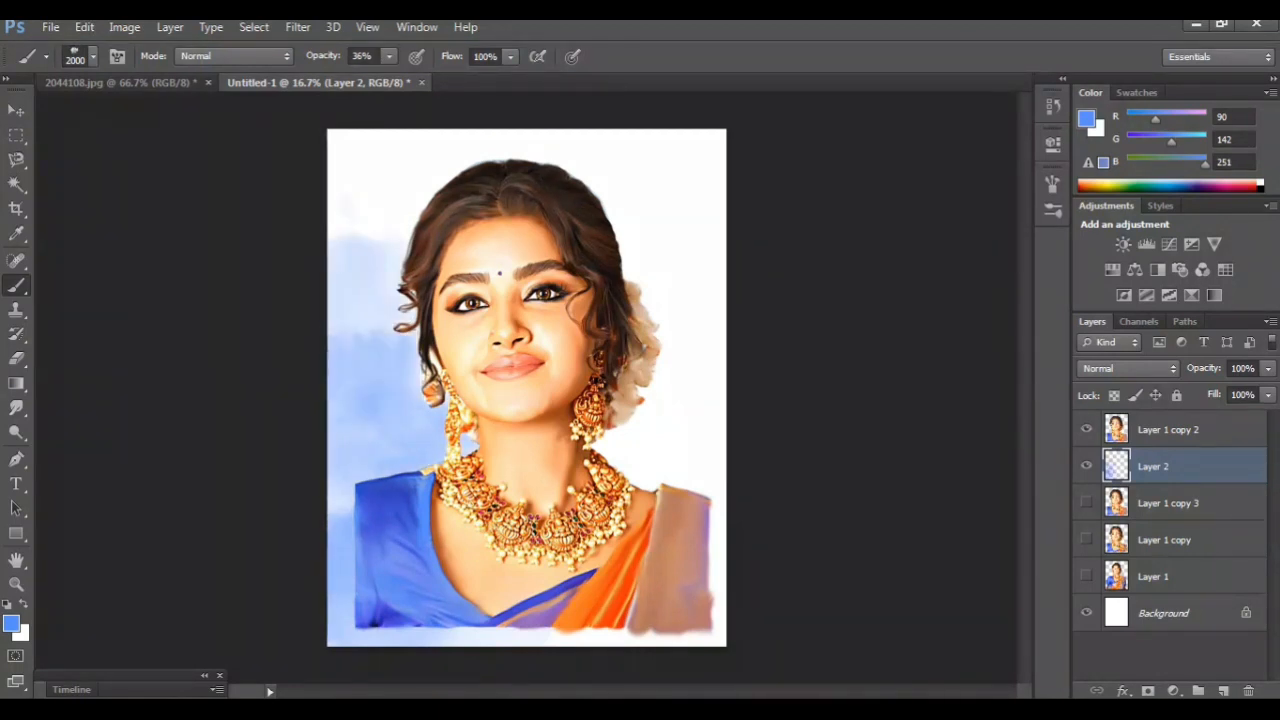
# - Paint the same light blue over the background on the image's right, along the lower edge and up past the hair
pyautogui.click(672, 468)
pyautogui.click(700, 440)
pyautogui.click(680, 565)
pyautogui.click(685, 605)
pyautogui.click(640, 615)
pyautogui.click(540, 620)
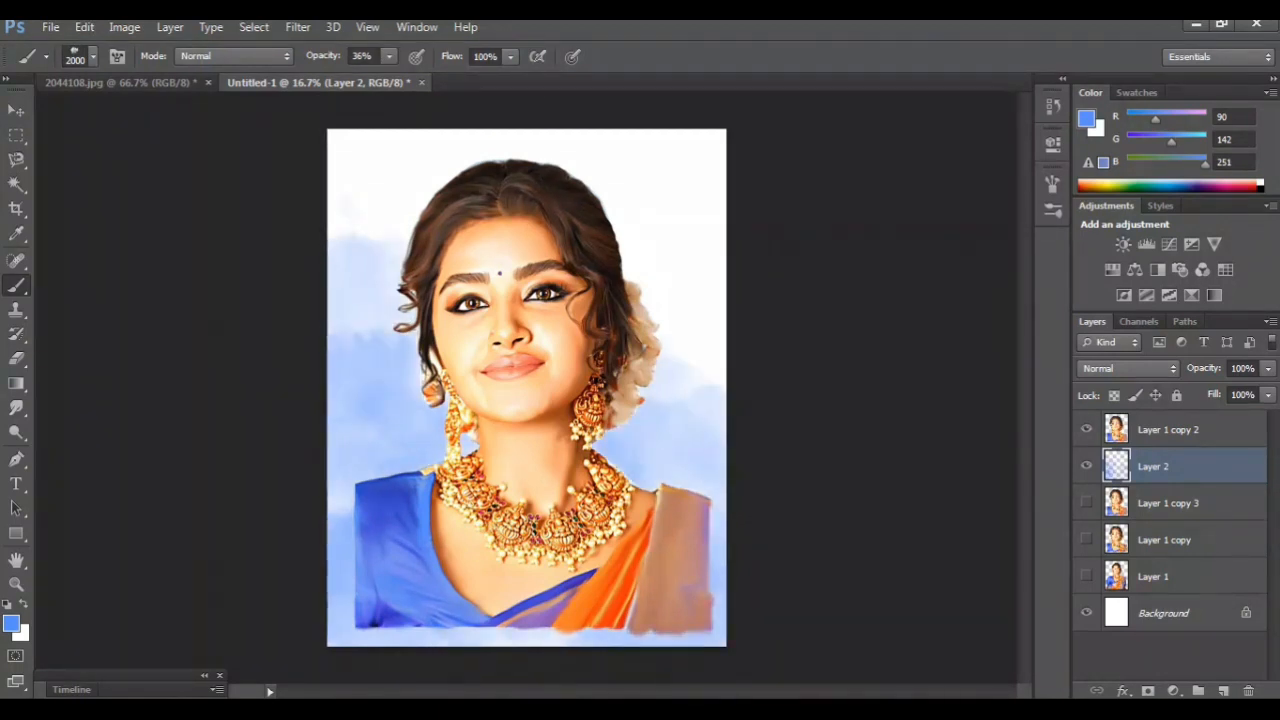
pyautogui.click(688, 384)
pyautogui.click(645, 240)
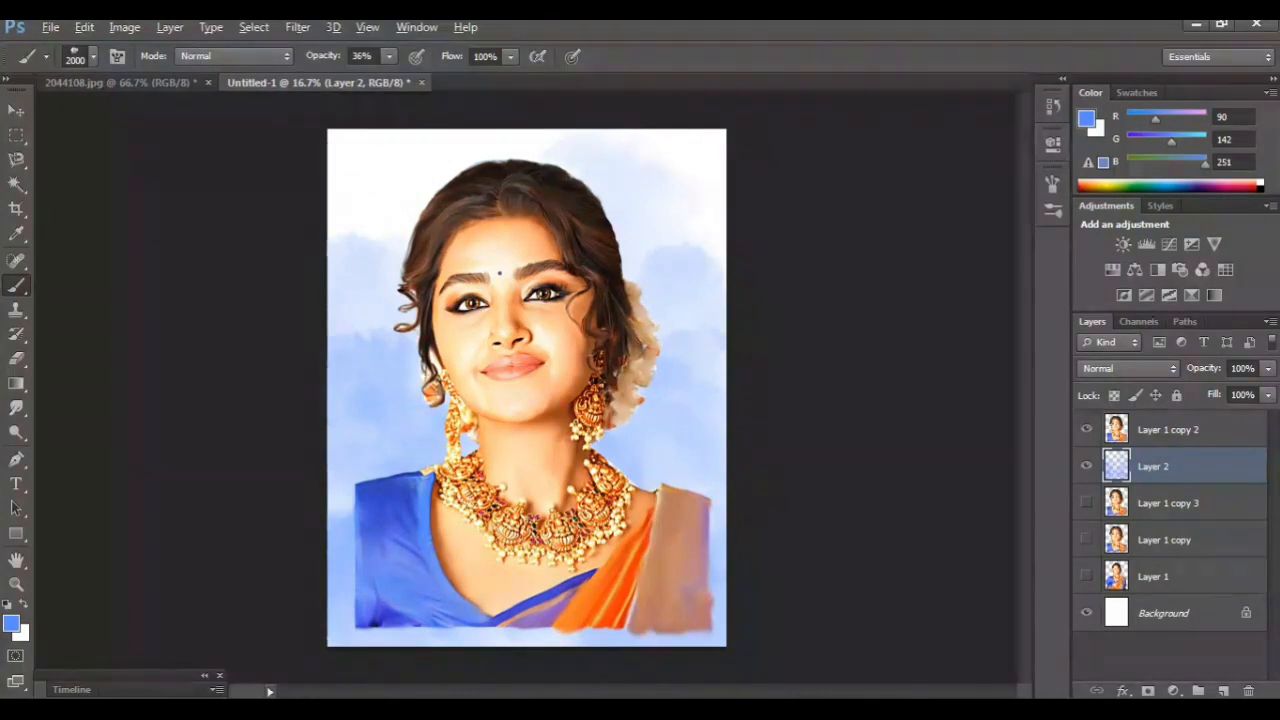
# - Sample the sari's orange and dab it over the background's upper right, beside the flowers and above the blue shoulder
pyautogui.keyDown('alt'); pyautogui.click(616, 568); pyautogui.keyUp('alt')
pyautogui.click(680, 238)
pyautogui.click(695, 262)
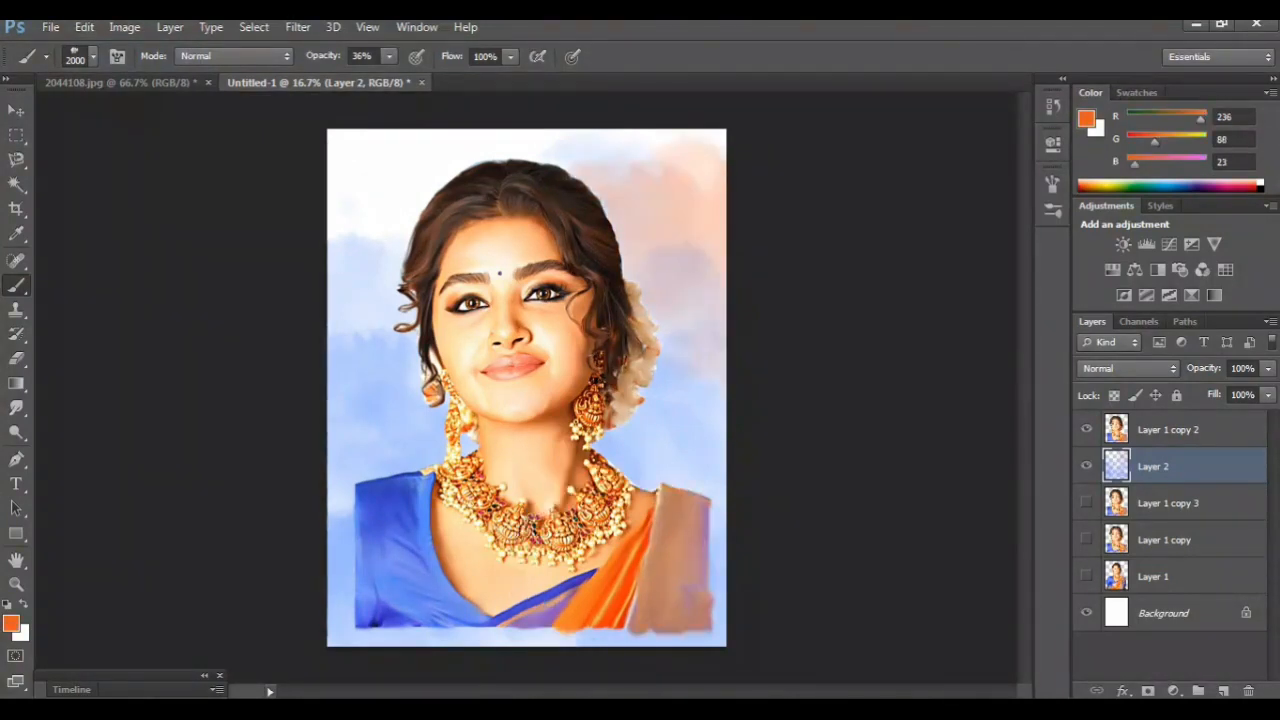
pyautogui.click(684, 373)
pyautogui.click(432, 432)
pyautogui.click(387, 448)
pyautogui.click(370, 440)
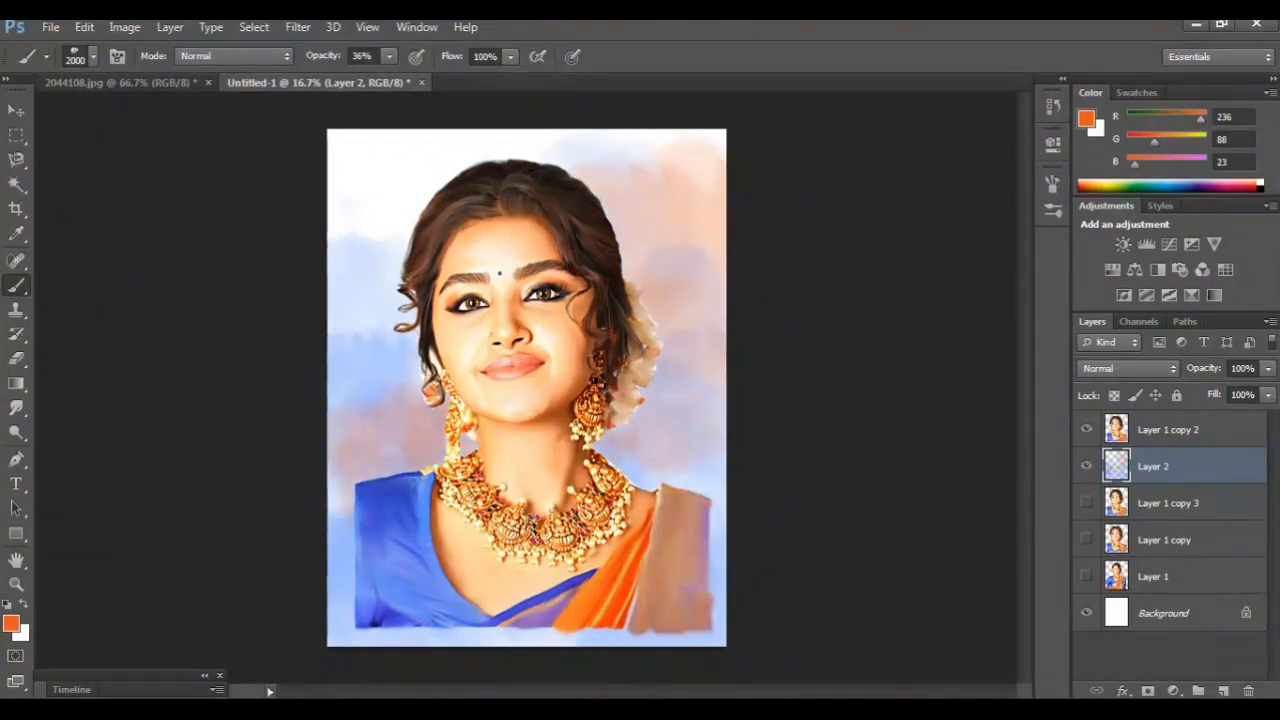
# - Sample the shoulder drape's tan and paint it over the background around the upper hair and beside the face on the image's left
pyautogui.keyDown('alt'); pyautogui.click(664, 554); pyautogui.keyUp('alt')
pyautogui.click(400, 218)
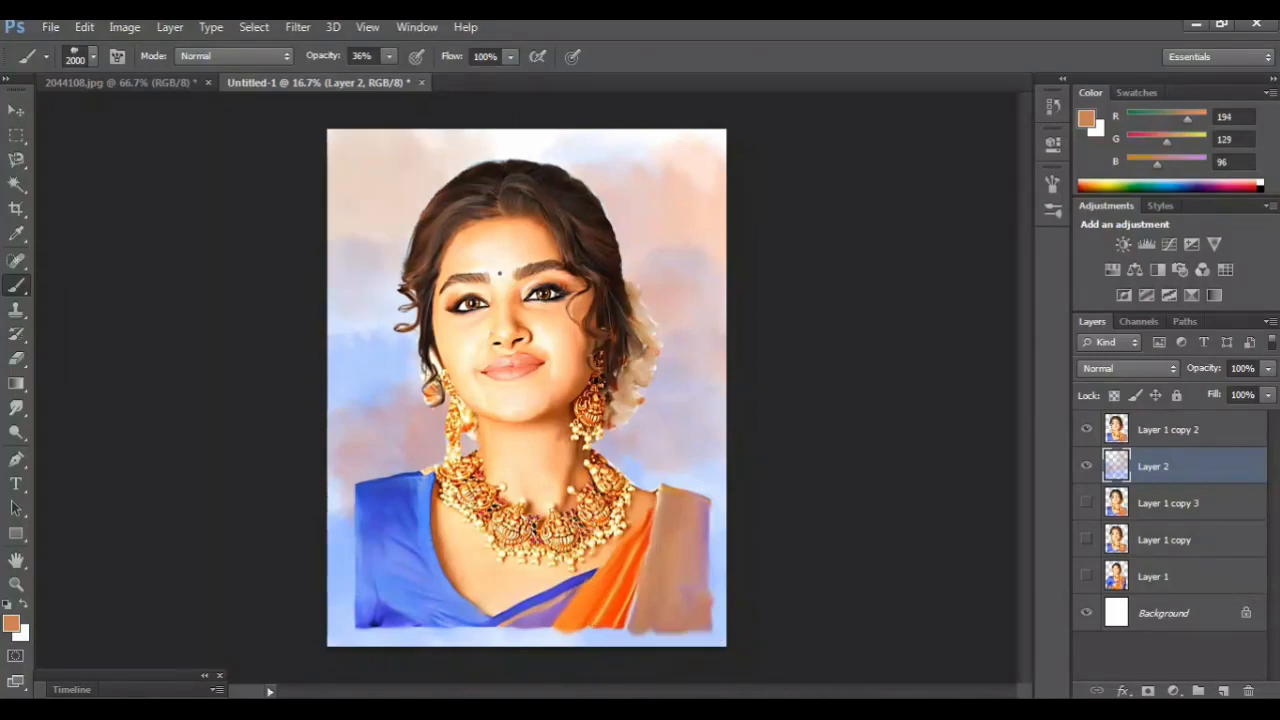
pyautogui.click(575, 190)
pyautogui.click(580, 172)
pyautogui.click(391, 265)
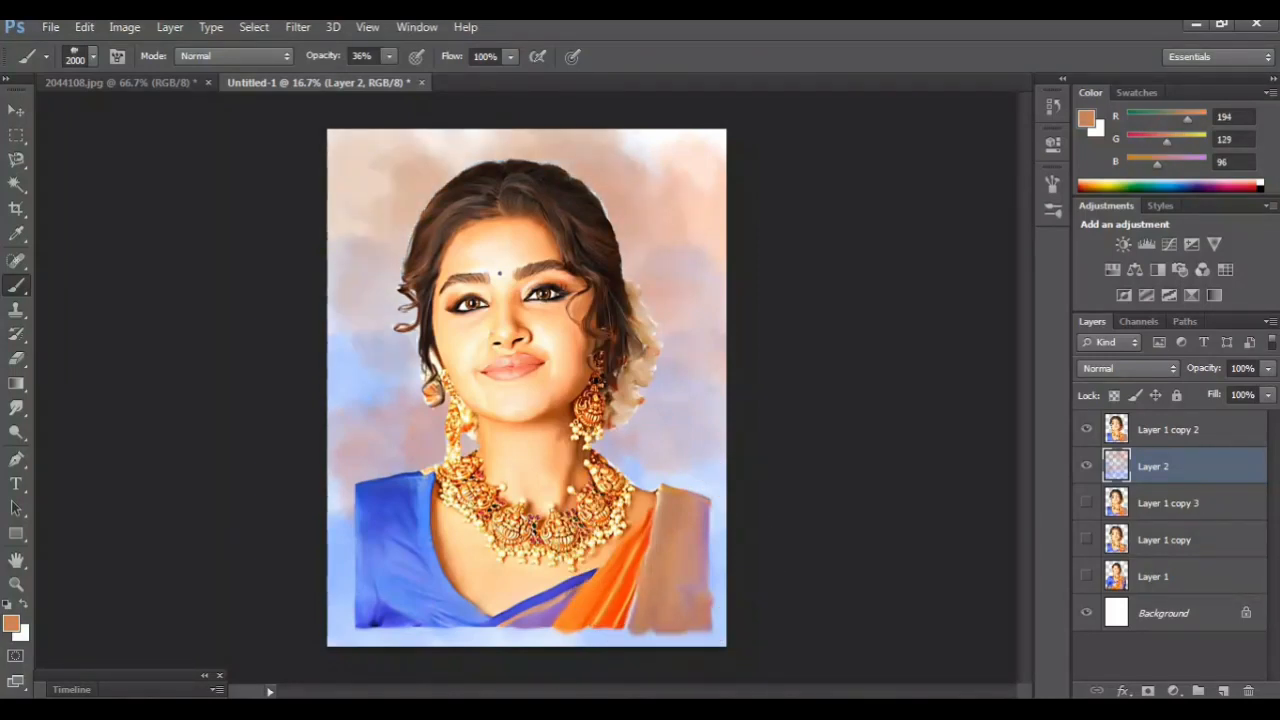
# - Sample the sari border's deep blue and paint it over the lower background around the shoulders and along the image's lower edge
pyautogui.hotkey('ctrl', '+')
pyautogui.scroll(-3, 526, 388)
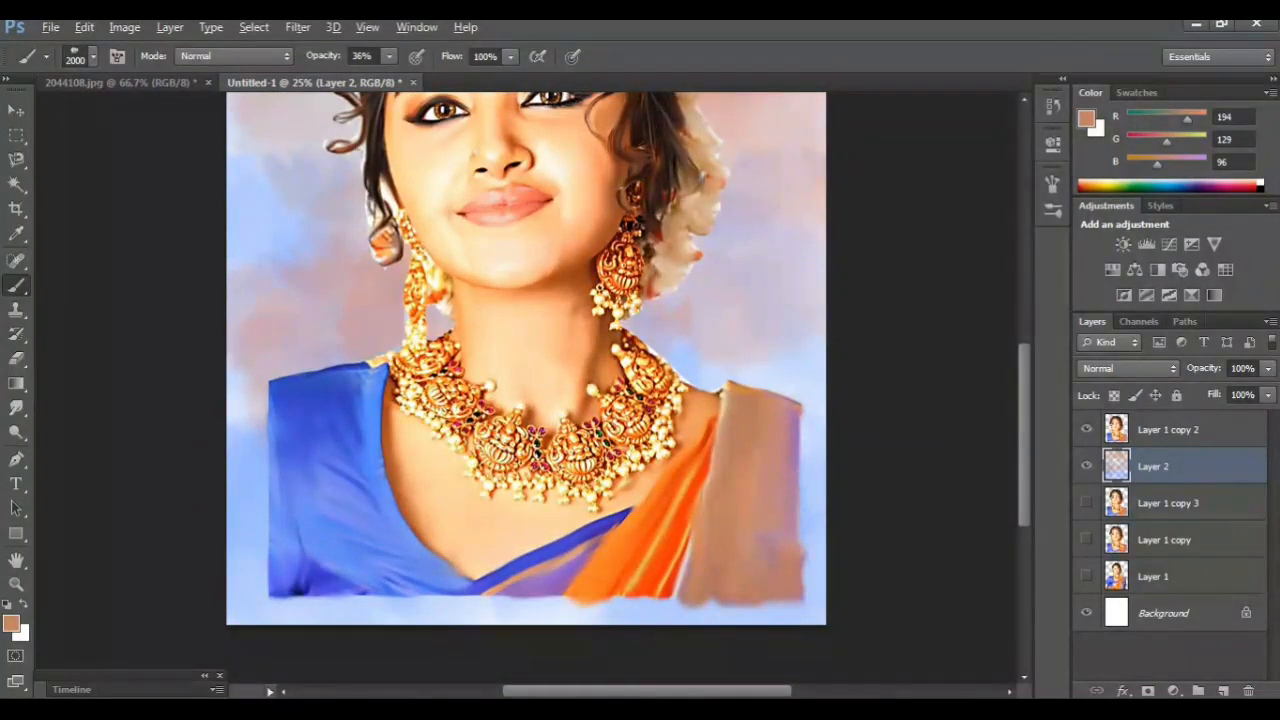
pyautogui.keyDown('alt'); pyautogui.click(529, 553); pyautogui.keyUp('alt')
pyautogui.moveTo(752, 570)
pyautogui.mouseDown()
pyautogui.moveTo(780, 510)
pyautogui.moveTo(765, 440)
pyautogui.moveTo(712, 385)
pyautogui.mouseUp()
pyautogui.moveTo(620, 611); pyautogui.dragTo(350, 611)
pyautogui.moveTo(385, 335)
pyautogui.mouseDown()
pyautogui.moveTo(320, 335)
pyautogui.moveTo(330, 265)
pyautogui.mouseUp()
pyautogui.click(316, 283)
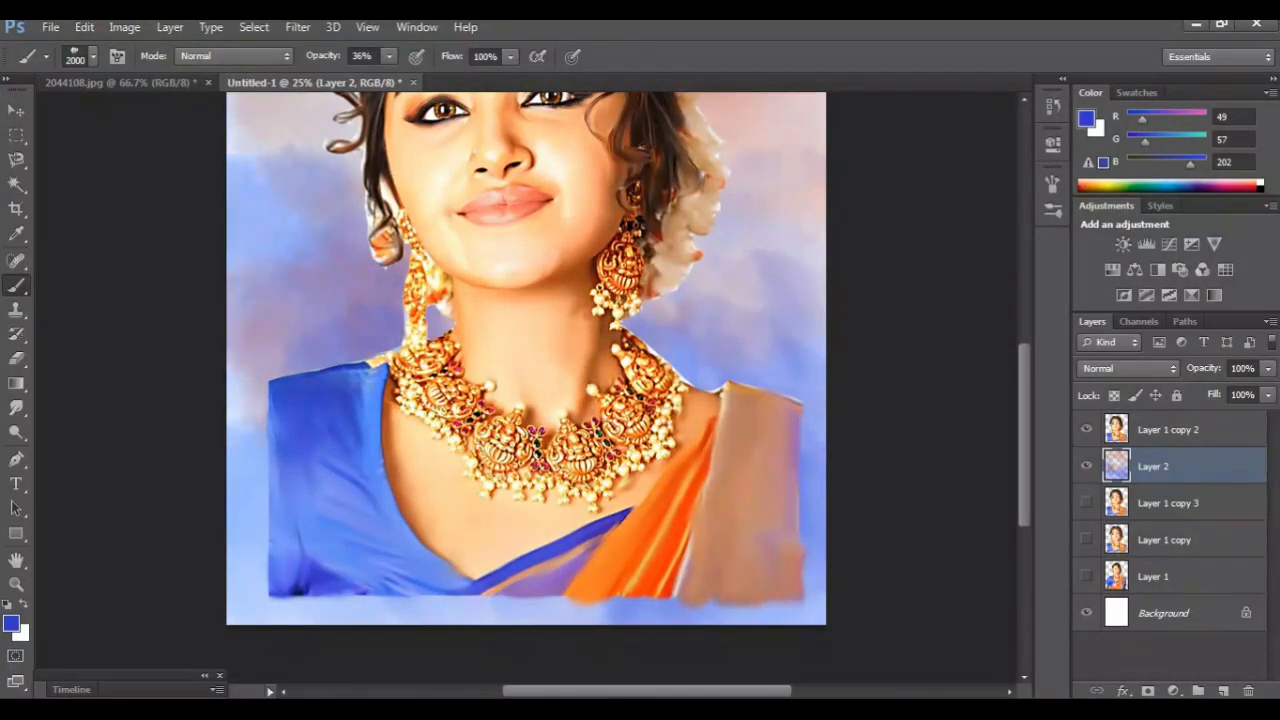
# - Paint the deep blue in broad translucent strokes over the upper background on both sides of the hair
pyautogui.scroll(4, 526, 389)
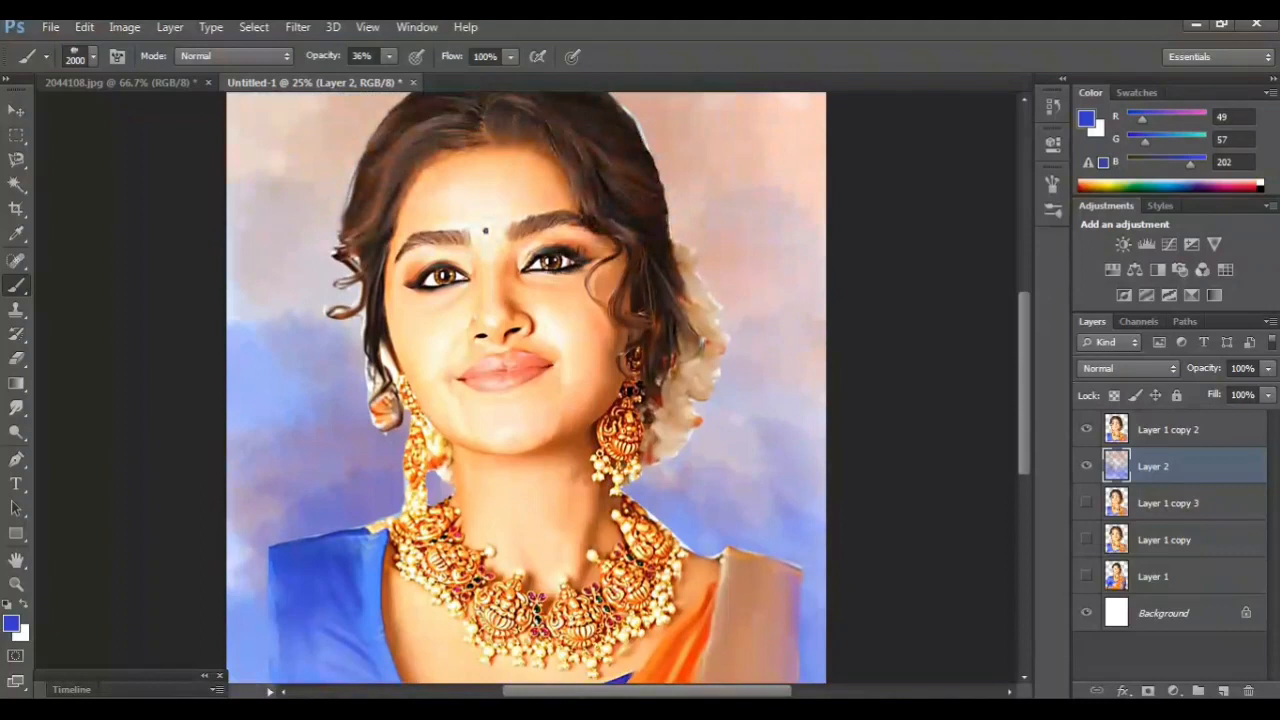
pyautogui.hotkey('ctrl', '-')
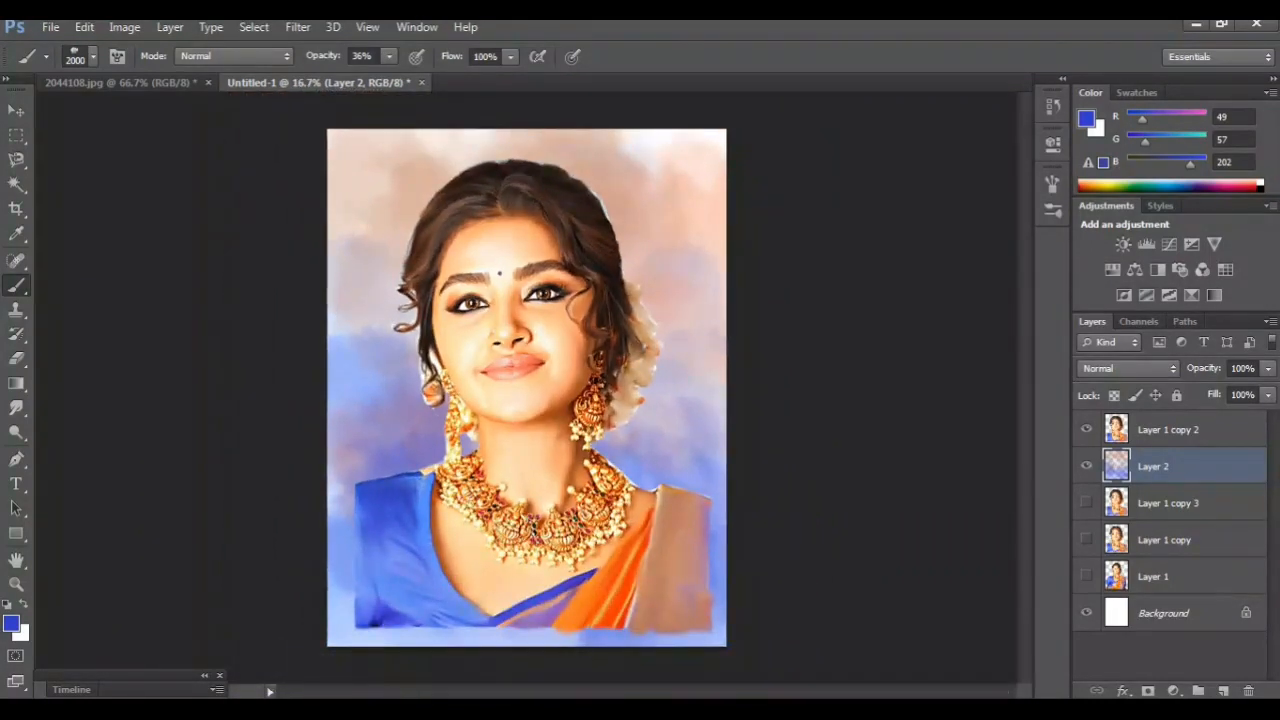
pyautogui.moveTo(682, 210); pyautogui.dragTo(694, 350)
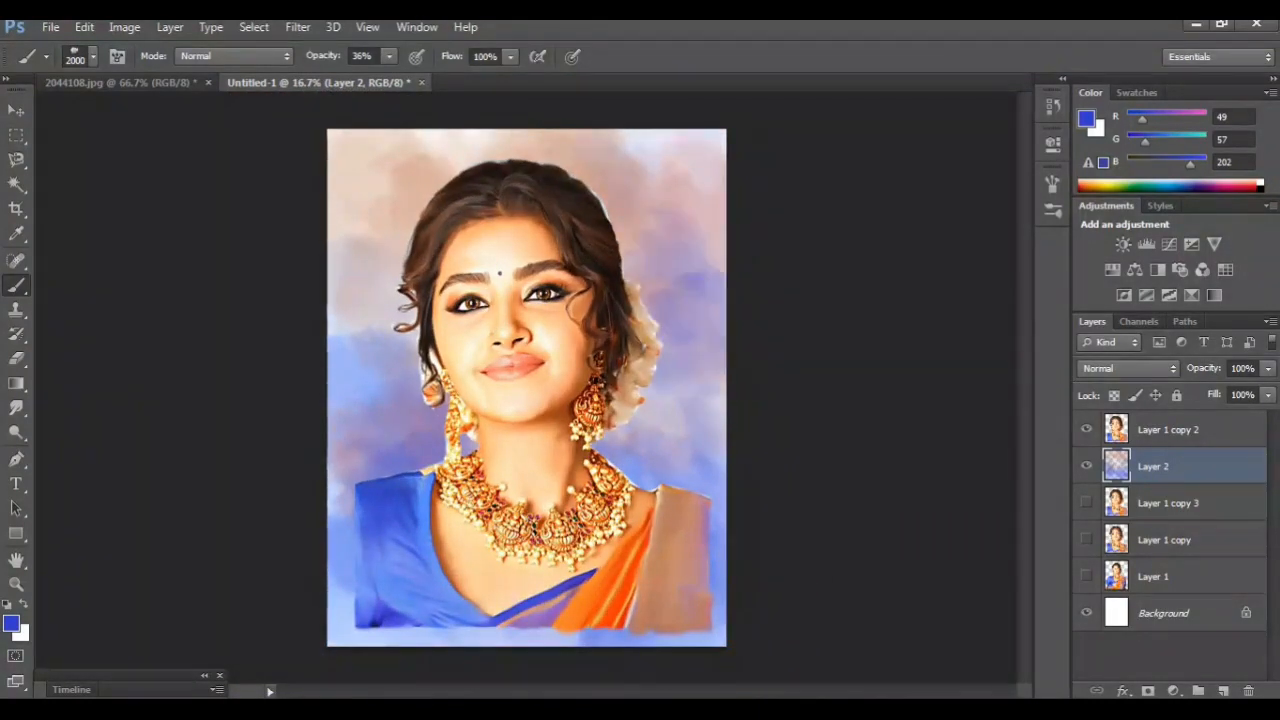
pyautogui.click(364, 262)
pyautogui.click(420, 226)
pyautogui.click(660, 196)
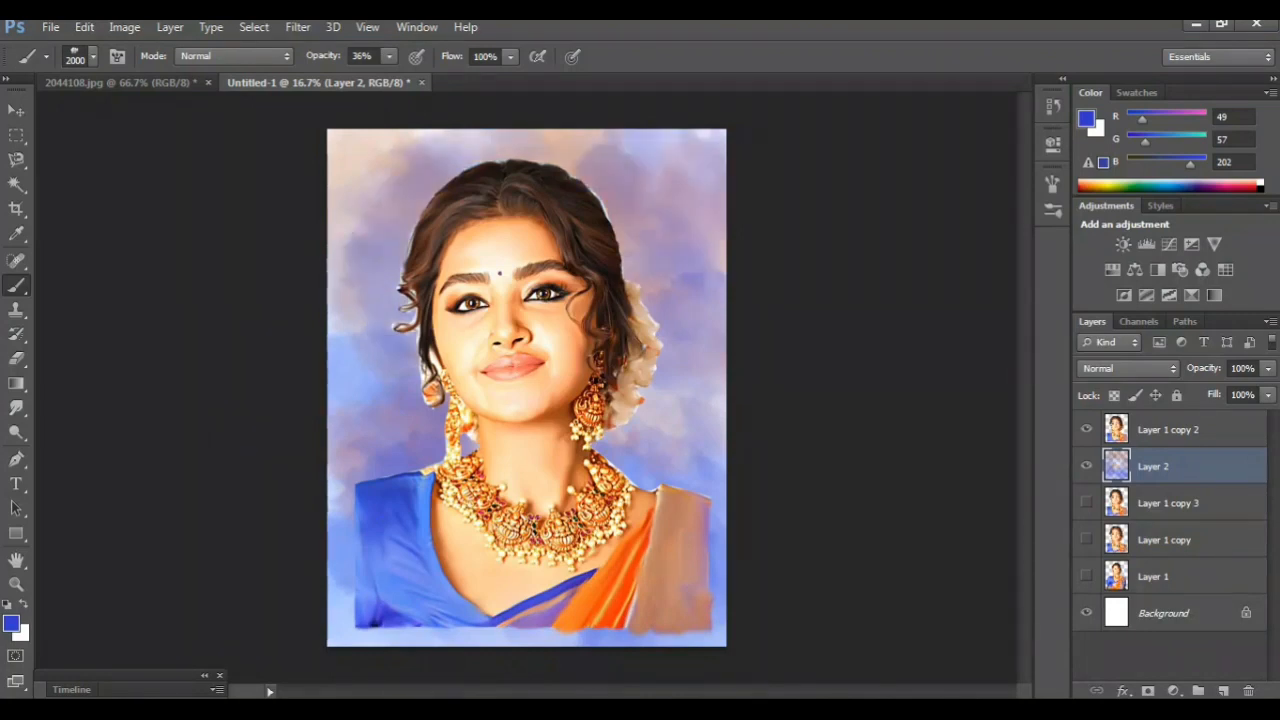
# - Sample the background's lighter blue and paint it over the area left of the hair and below the flowers on the image's right
pyautogui.keyDown('alt'); pyautogui.click(348, 350); pyautogui.keyUp('alt')
pyautogui.click(376, 256)
pyautogui.click(680, 420)
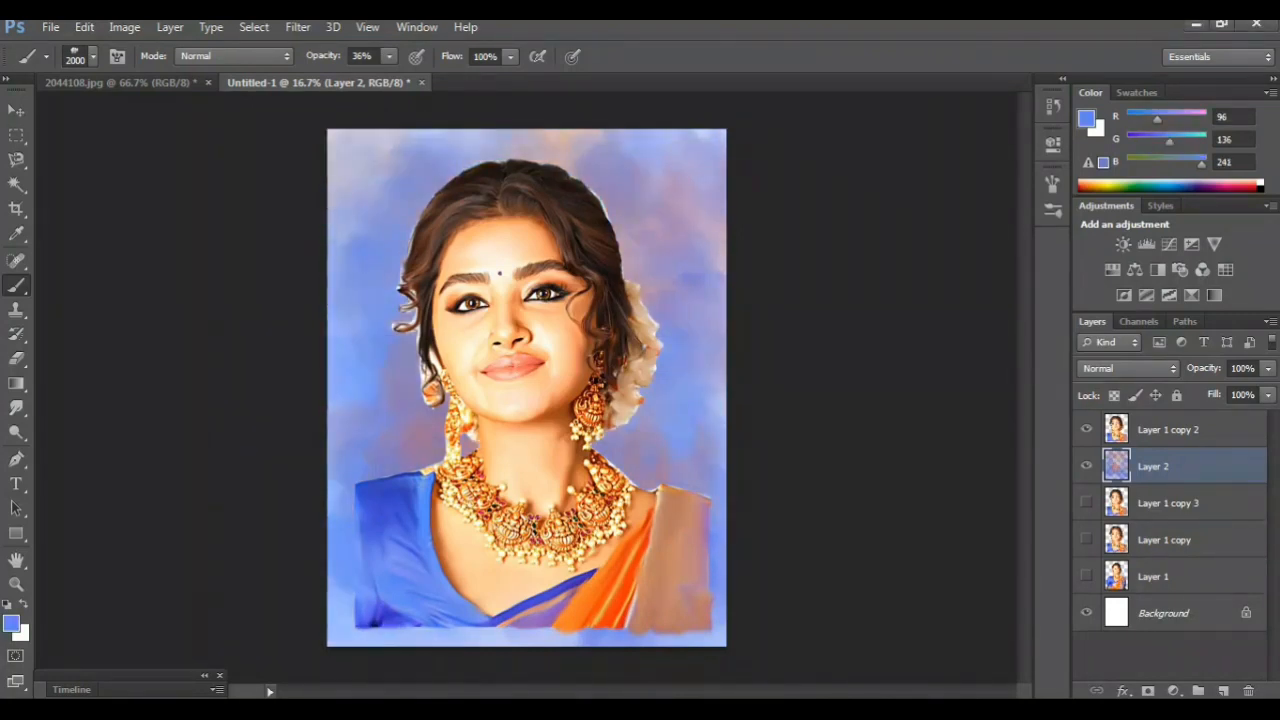
# - Switch to a soft round brush tip enlarged to 1100 px and even out the background with light blue
pyautogui.click(93, 56)
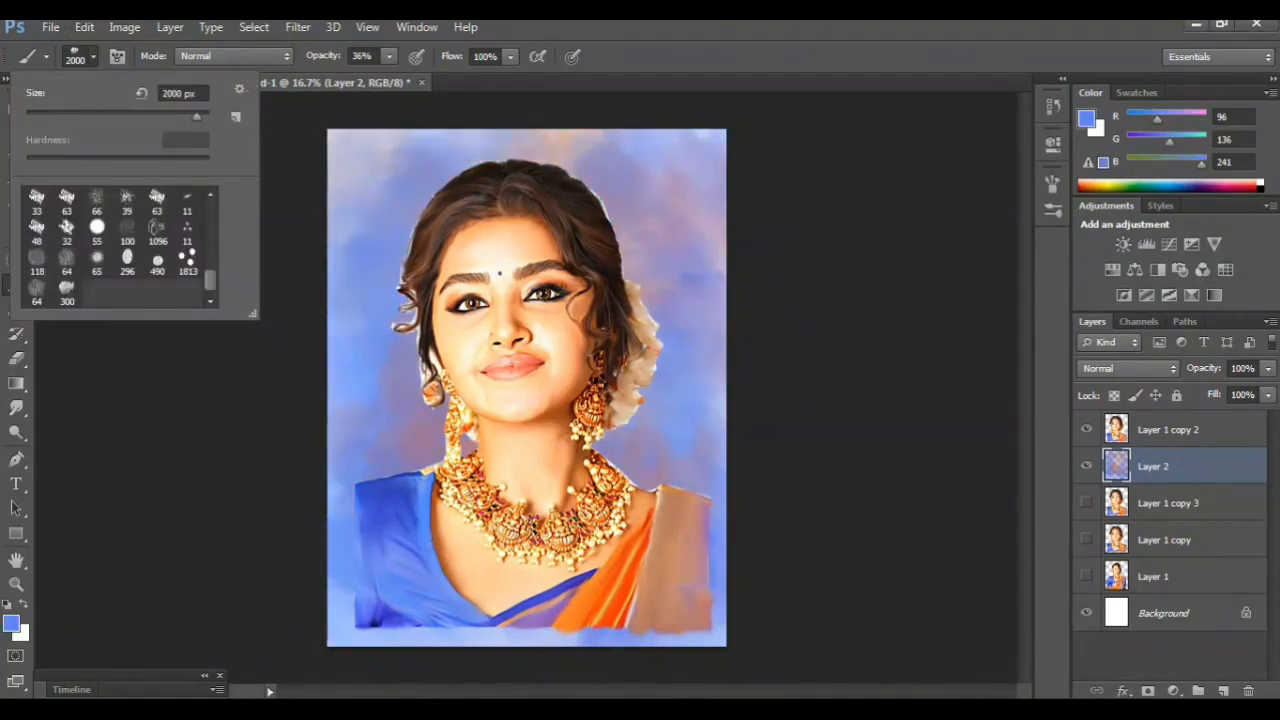
pyautogui.scroll(10, 118, 245)
pyautogui.doubleClick(157, 202)
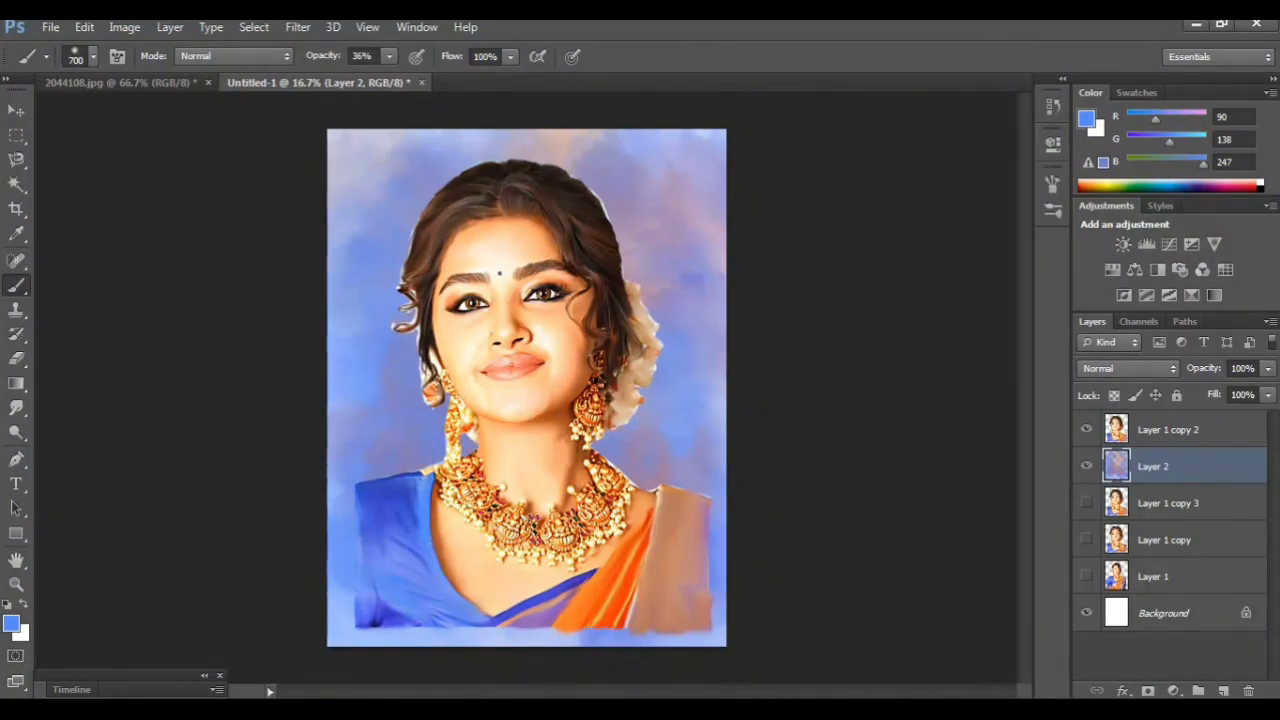
pyautogui.press(']')
pyautogui.press(']')
pyautogui.press(']')
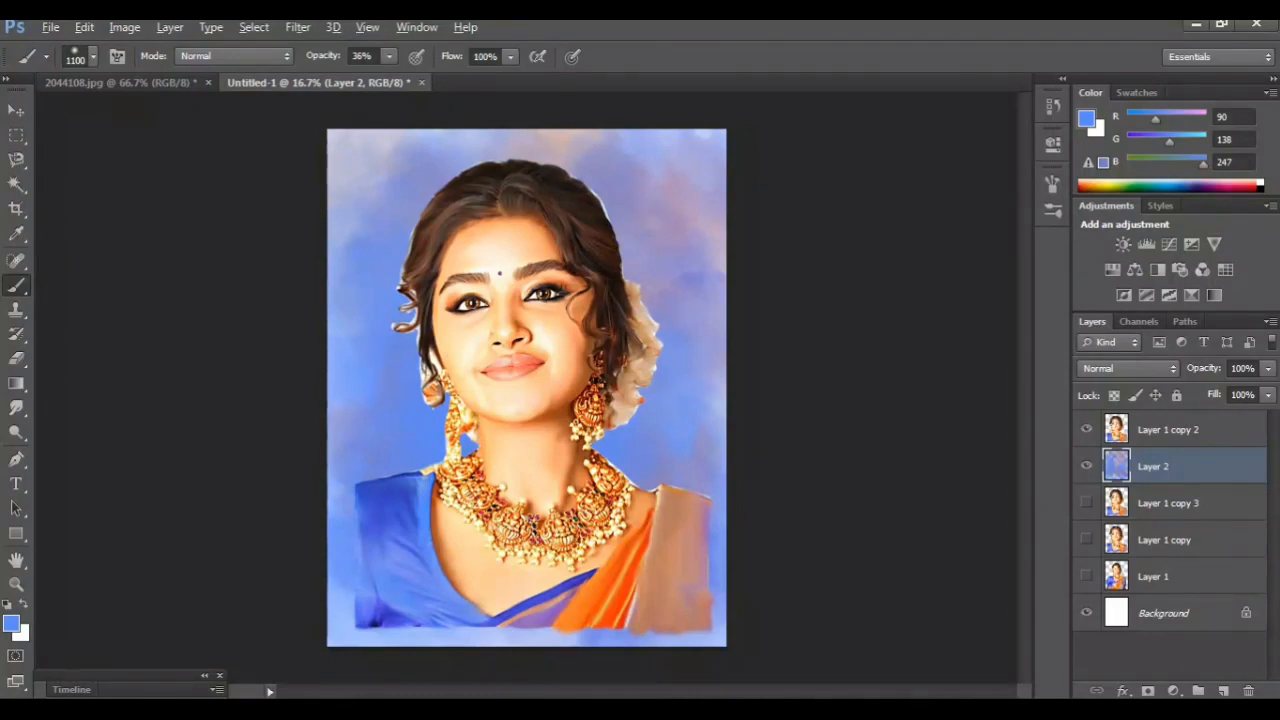
# - Sample orange tones from the sari and dab them softly over the background beside the neck, above both shoulders
pyautogui.keyDown('alt'); pyautogui.click(602, 594); pyautogui.keyUp('alt')
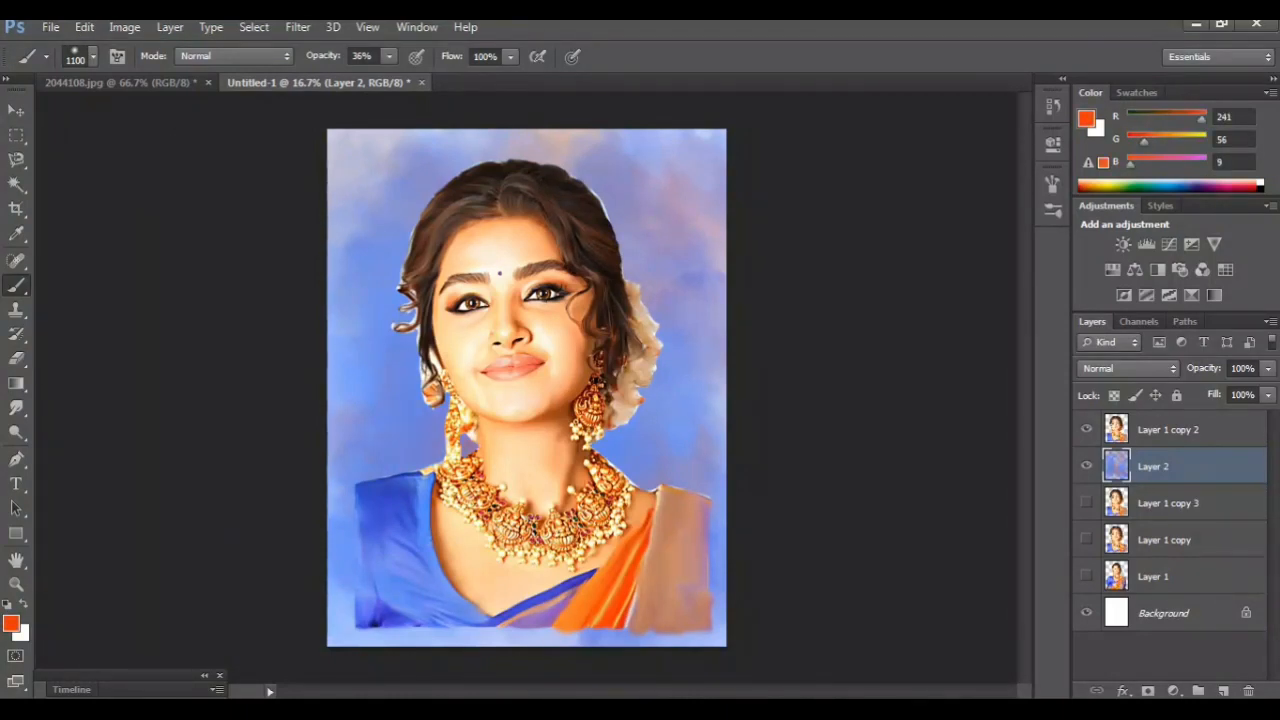
pyautogui.click(622, 445)
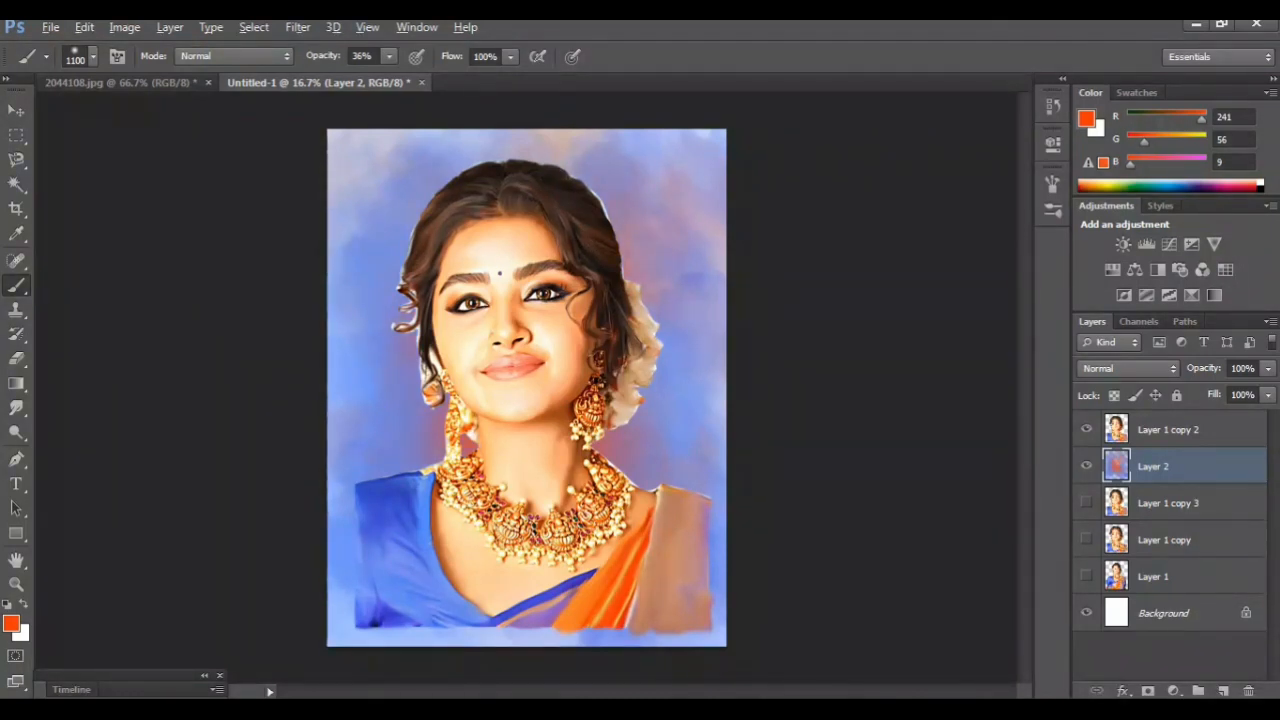
pyautogui.keyDown('alt'); pyautogui.click(614, 584); pyautogui.keyUp('alt')
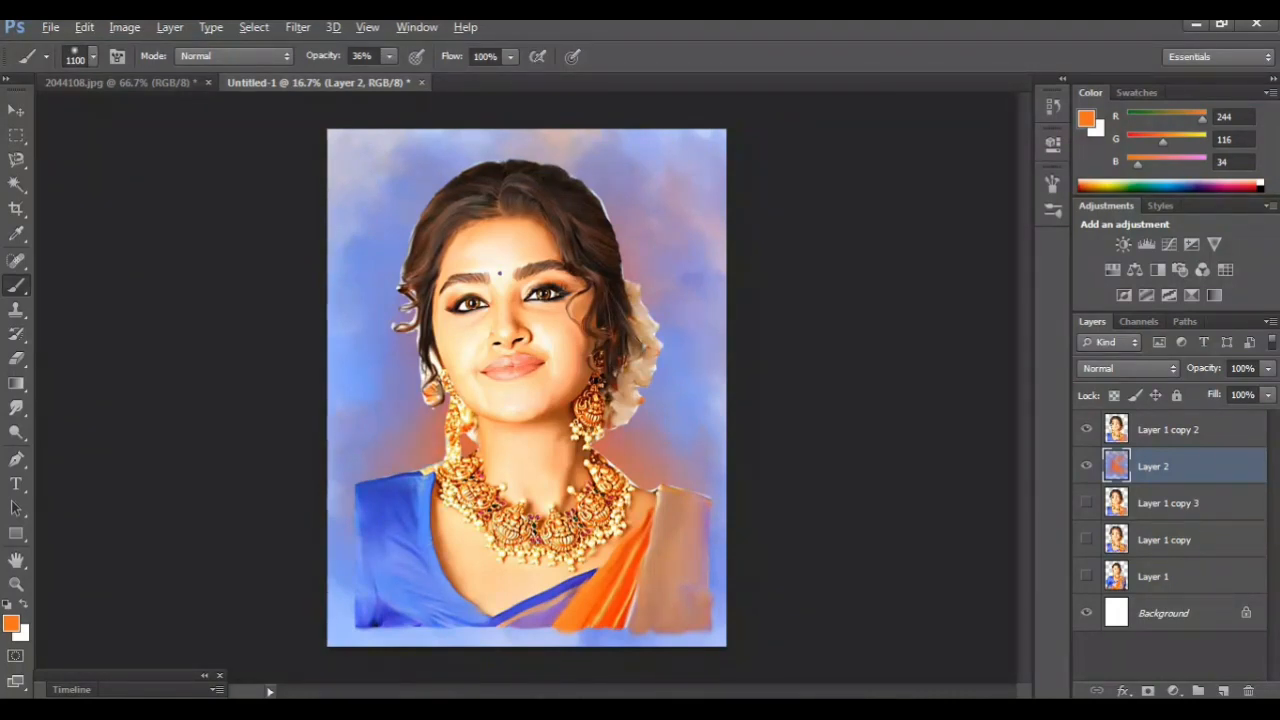
pyautogui.keyDown('alt'); pyautogui.click(589, 571); pyautogui.keyUp('alt')
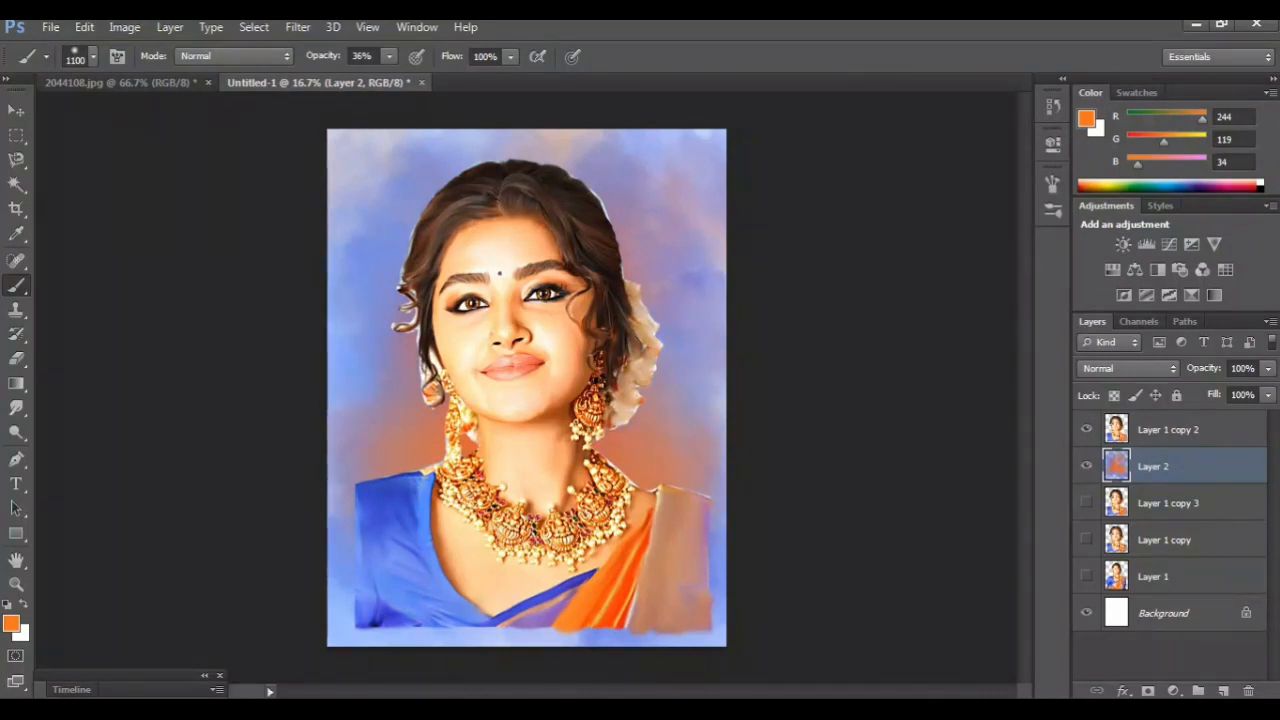
# - Set the foreground color to white (ffffff) and dab a soft glow over the background beside the neck, above both shoulders
pyautogui.click(11, 623)
pyautogui.moveTo(407, 212); pyautogui.dragTo(388, 183)
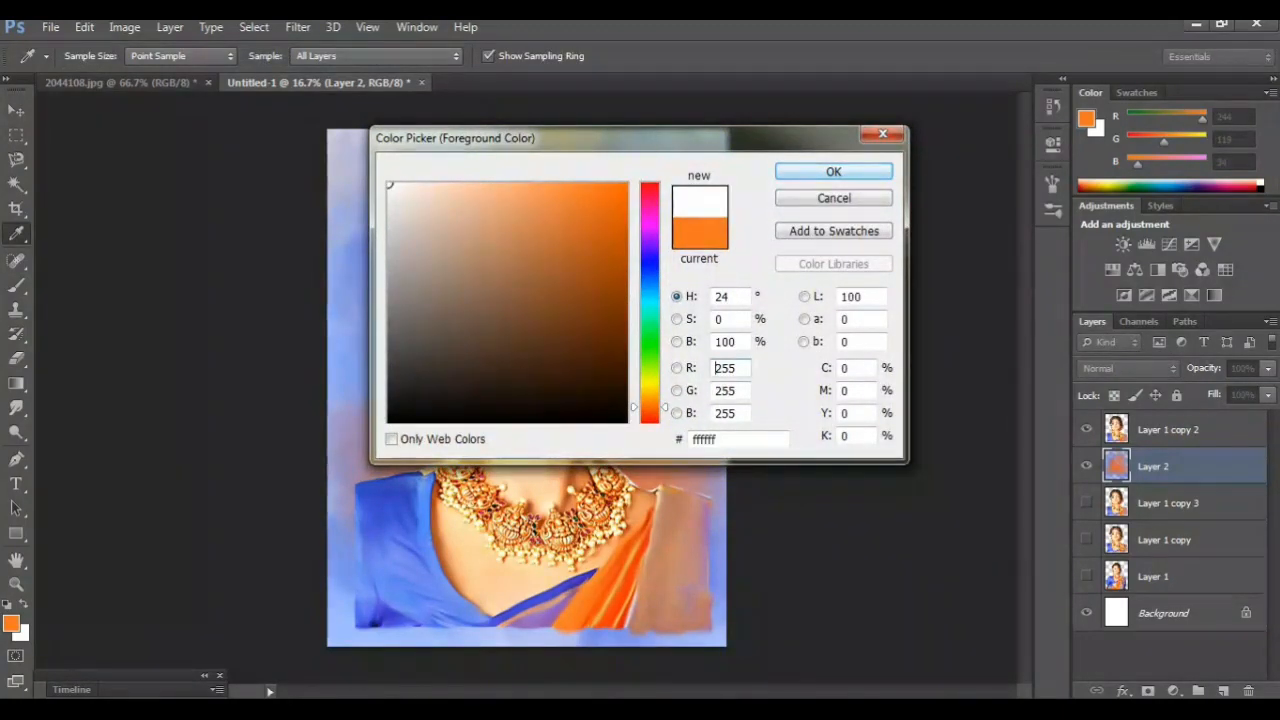
pyautogui.press('Return')
pyautogui.press('b')
pyautogui.click(460, 445)
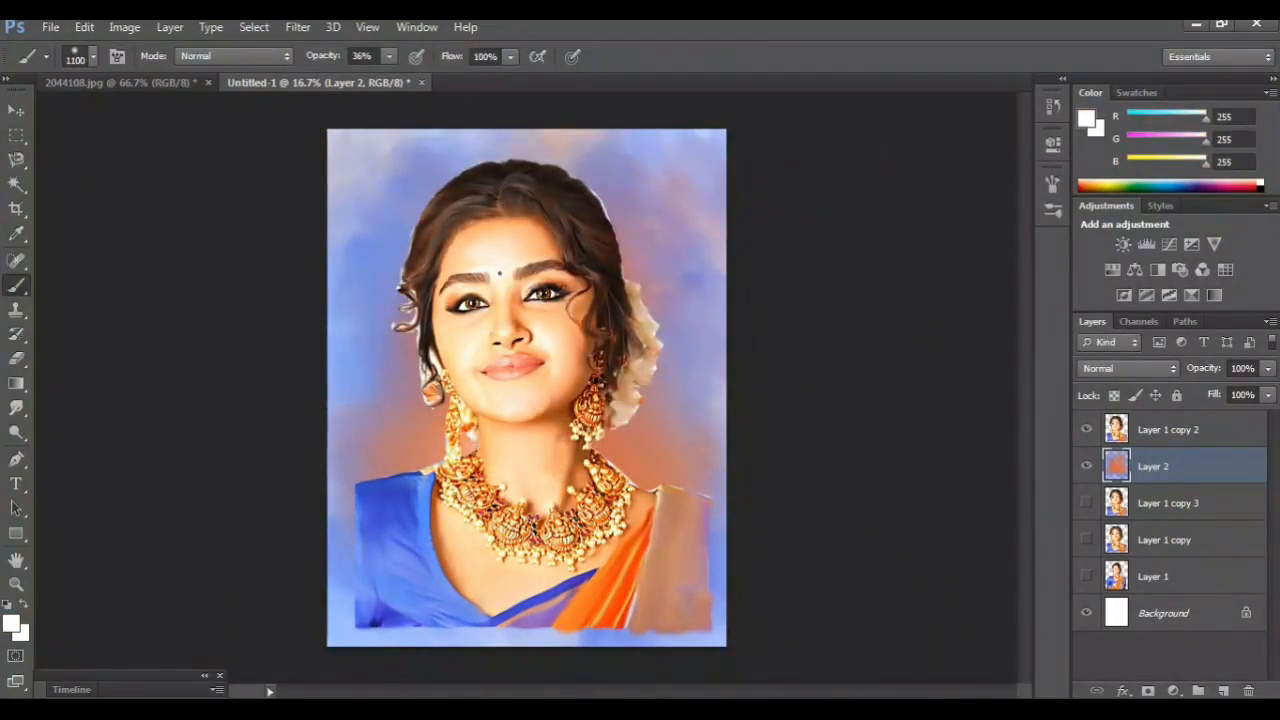
pyautogui.click(450, 438)
pyautogui.click(624, 448)
pyautogui.click(628, 453)
pyautogui.click(662, 496)
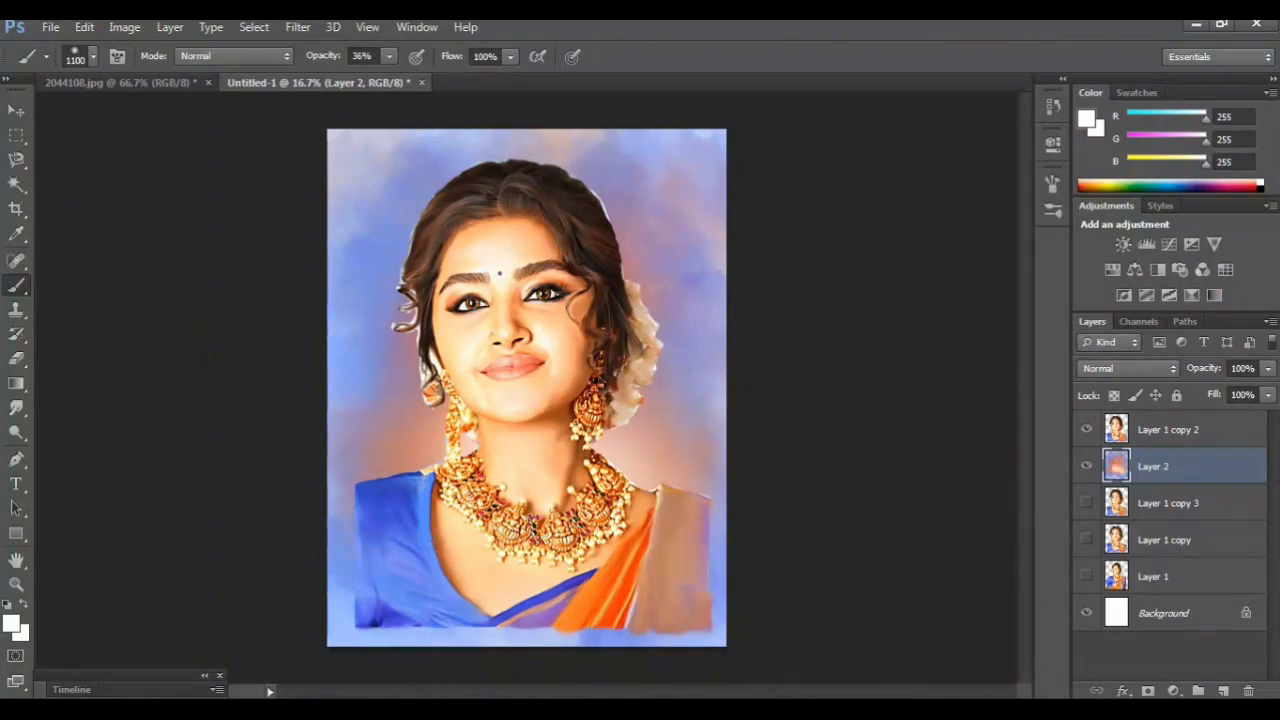
# - Dab the same soft white over the background along the blue shoulder and around both sides of the face and hair
pyautogui.click(394, 492)
pyautogui.click(408, 328)
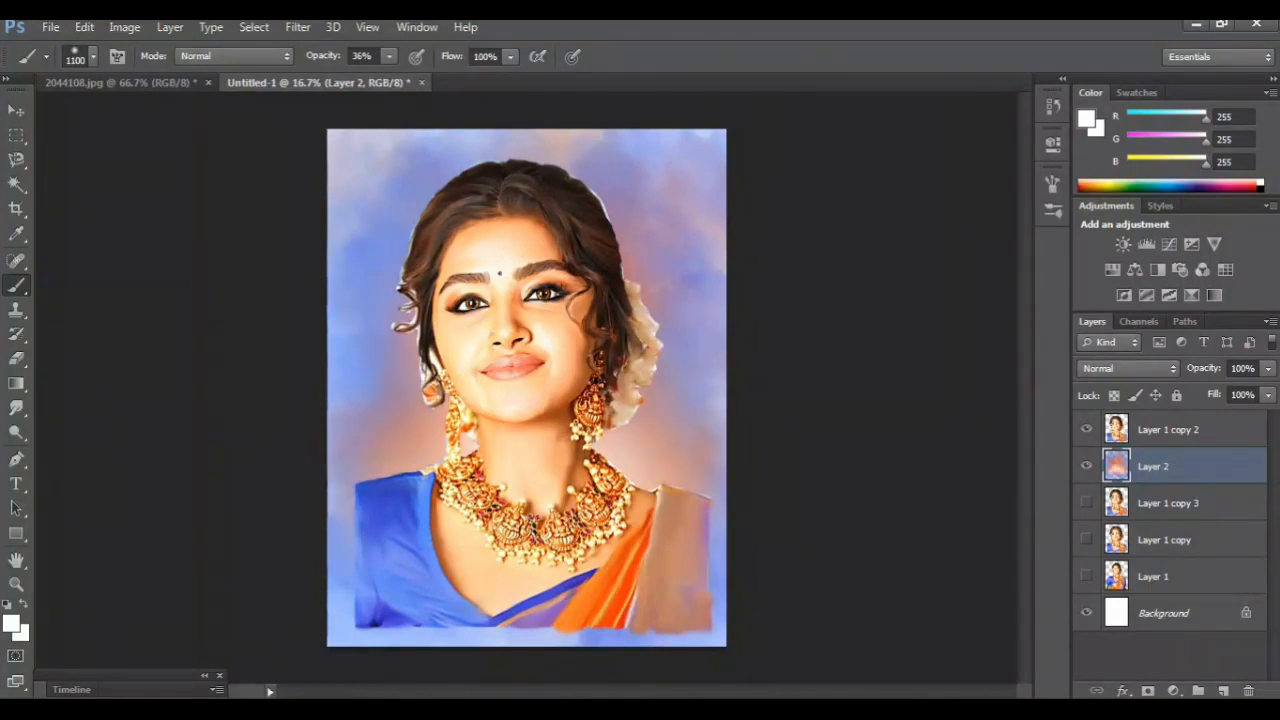
pyautogui.click(636, 320)
pyautogui.click(608, 232)
pyautogui.click(421, 210)
pyautogui.click(402, 308)
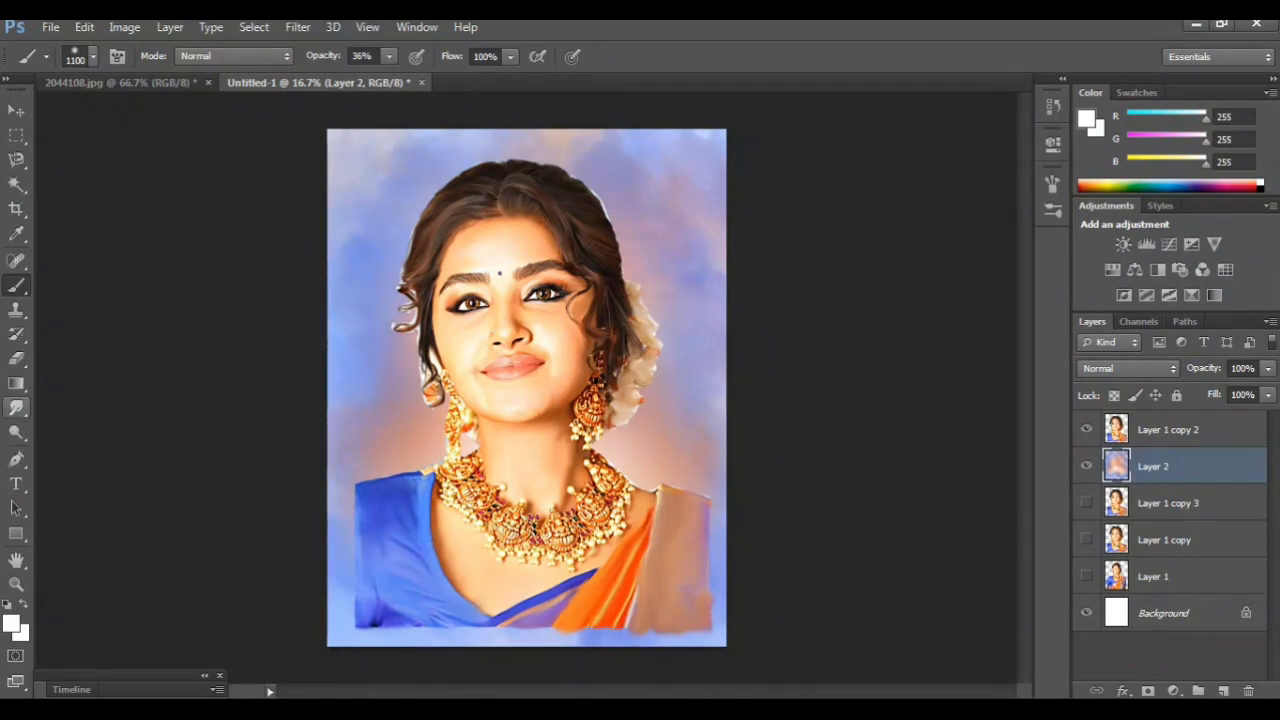
# - Blend the painted background around the figure into smooth color transitions with the Smudge tool, using brush sizes up to 800 px
pyautogui.click(16, 408)
pyautogui.click(90, 441)
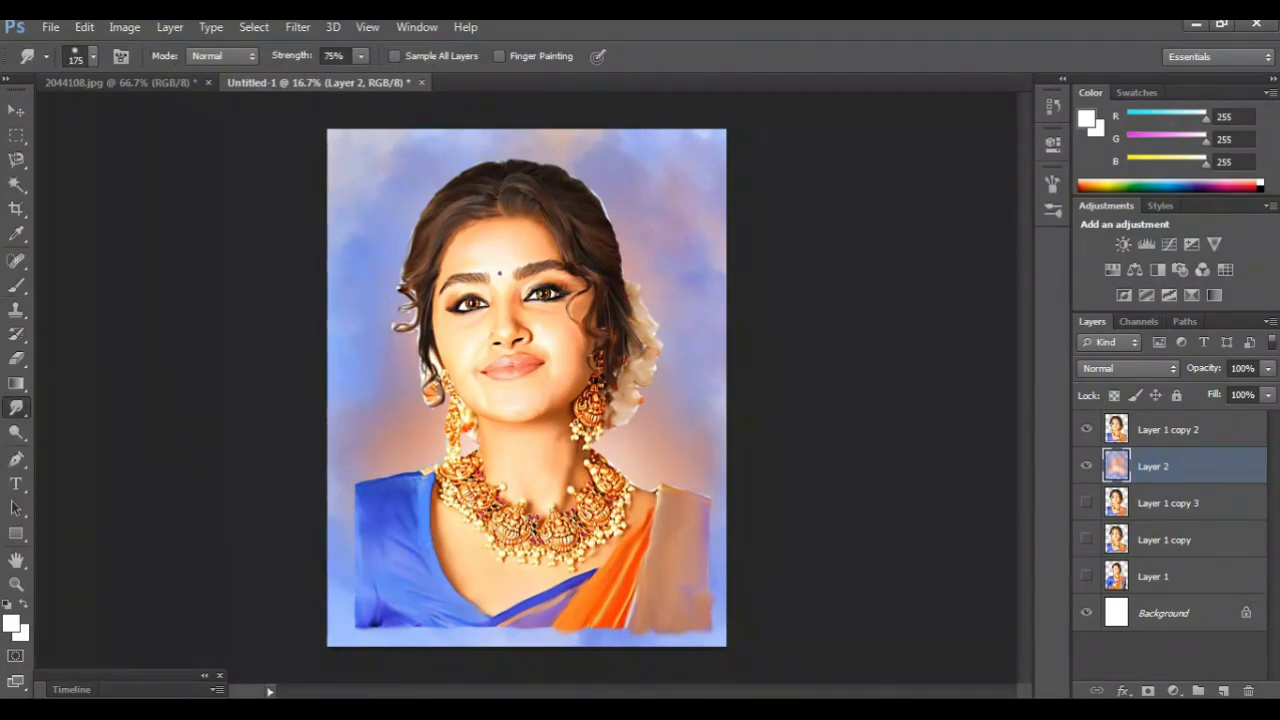
pyautogui.press(']')
pyautogui.press(']')
pyautogui.press(']')
pyautogui.hotkey('ctrl', '+')
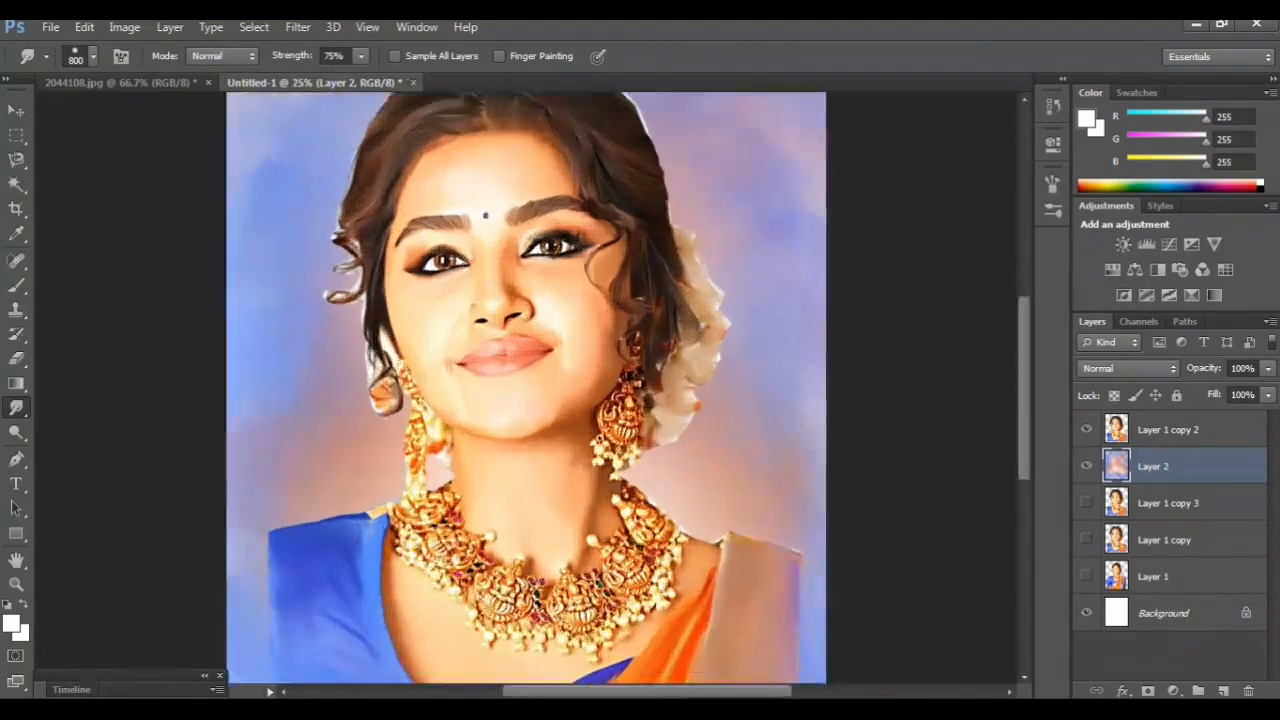
pyautogui.moveTo(530, 250); pyautogui.dragTo(620, 567)
pyautogui.moveTo(310, 280)
pyautogui.mouseDown()
pyautogui.moveTo(343, 306)
pyautogui.moveTo(358, 290)
pyautogui.moveTo(364, 376)
pyautogui.moveTo(284, 424)
pyautogui.mouseUp()
pyautogui.moveTo(256, 245)
pyautogui.mouseDown()
pyautogui.moveTo(281, 480)
pyautogui.moveTo(332, 416)
pyautogui.mouseUp()
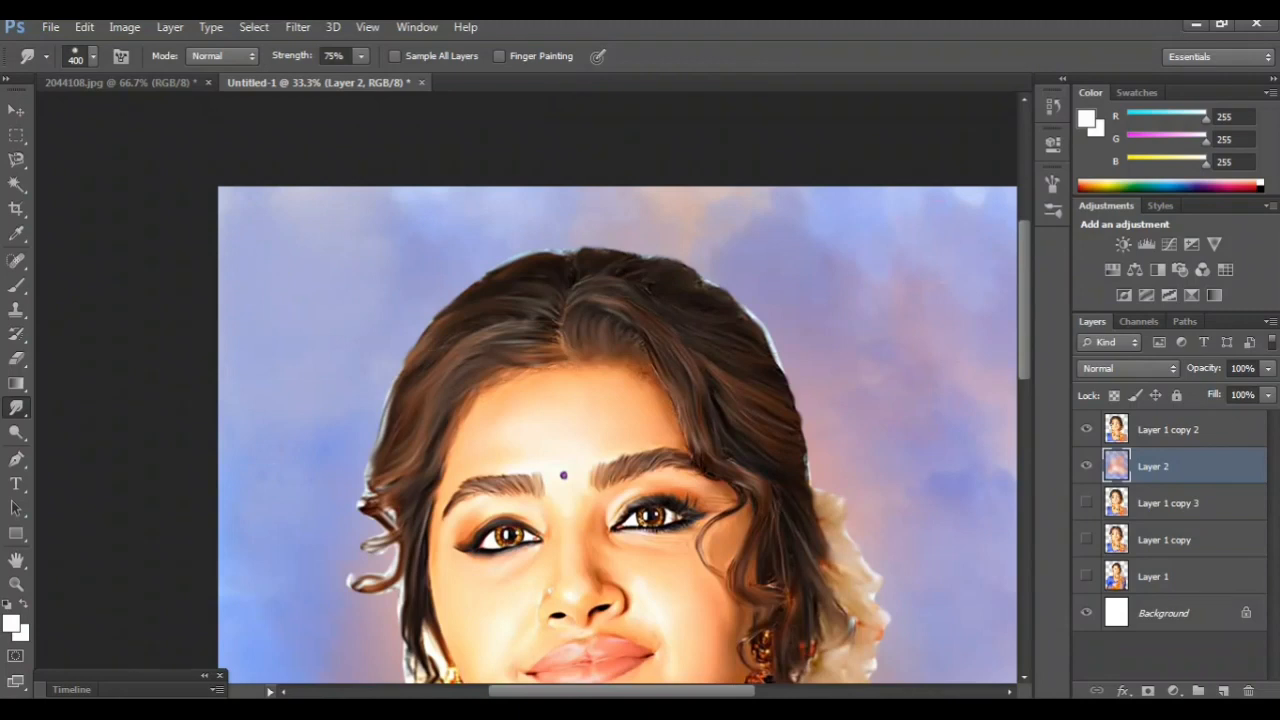
# - On Layer 1 copy 2, smudge the upper edge of the blue shoulder outward into the background, undoing unwanted strokes
pyautogui.hotkey('ctrl', '-')
pyautogui.hotkey('ctrl', '-')
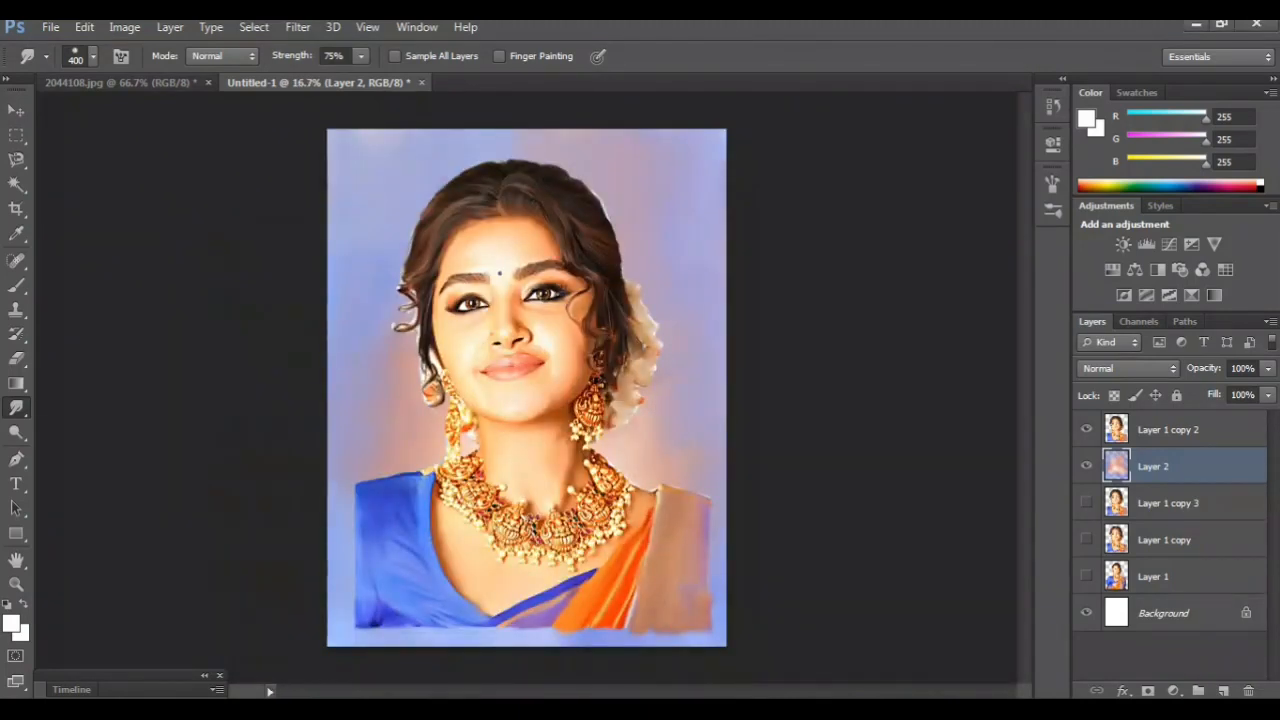
pyautogui.click(1168, 430)
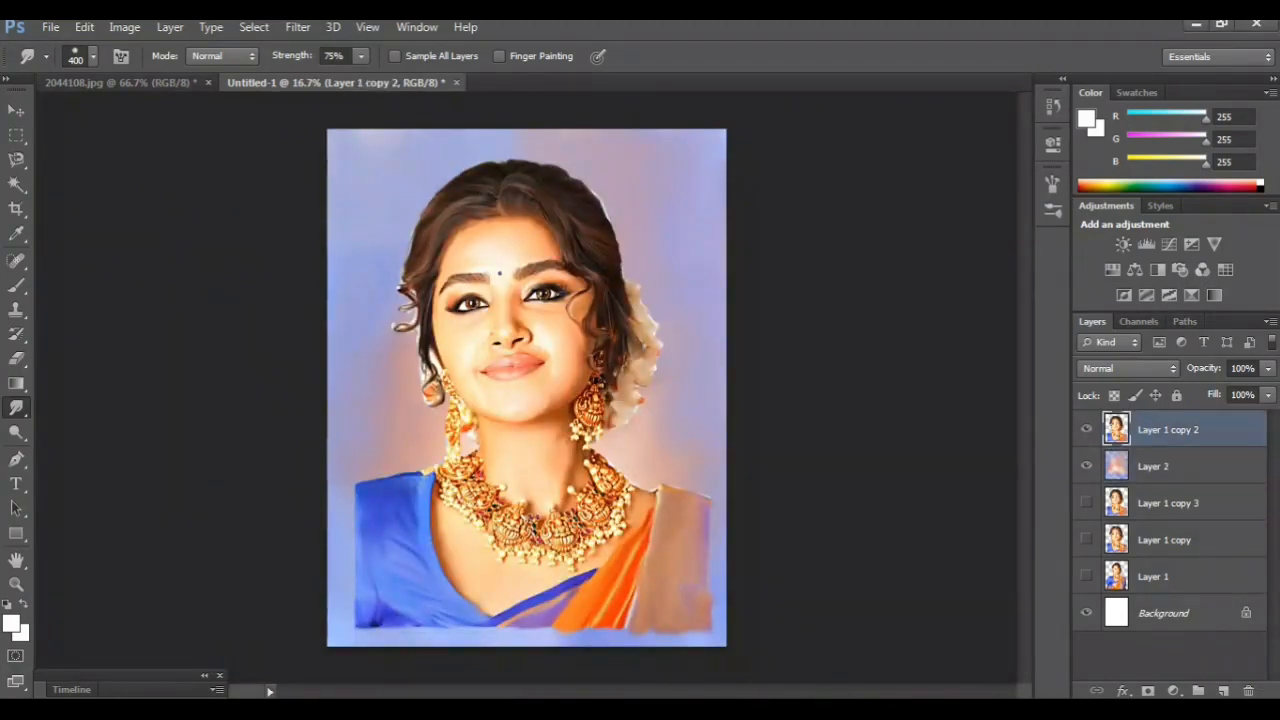
pyautogui.hotkey('ctrl', '+')
pyautogui.scroll(-1, 526, 380)
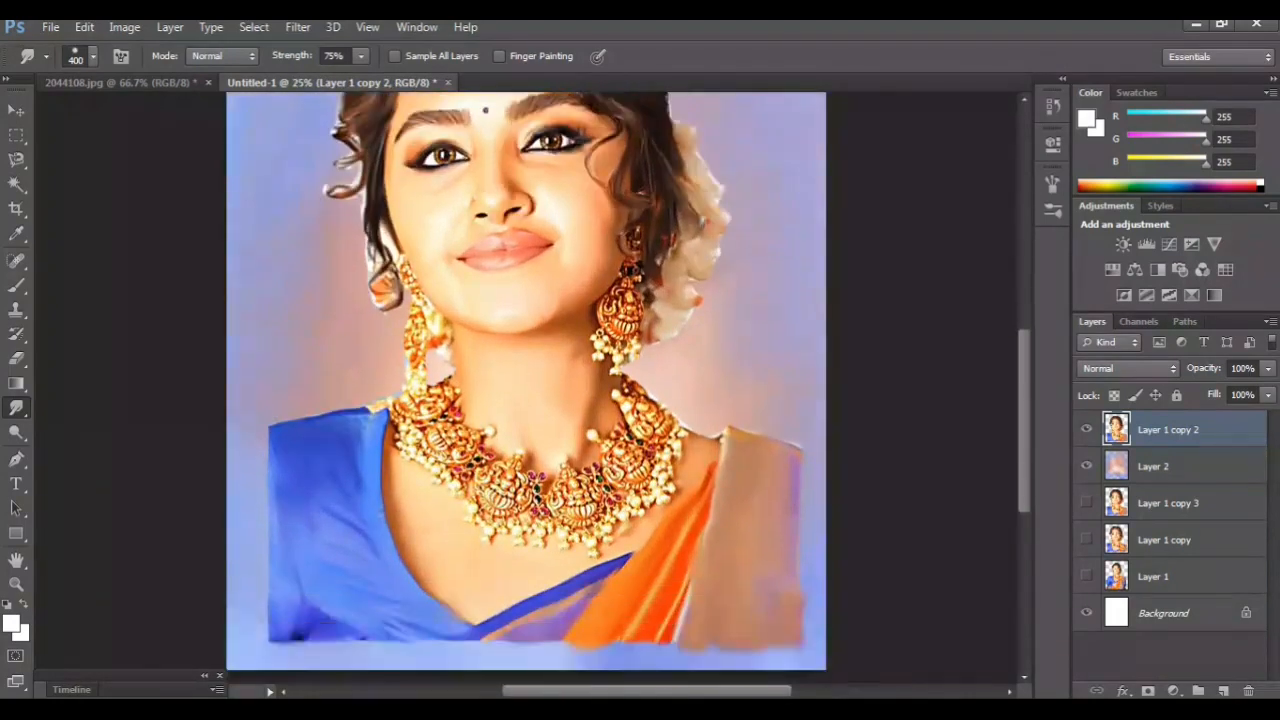
pyautogui.moveTo(312, 462)
pyautogui.mouseDown()
pyautogui.moveTo(268, 476)
pyautogui.moveTo(274, 522)
pyautogui.moveTo(288, 506)
pyautogui.moveTo(276, 508)
pyautogui.mouseUp()
pyautogui.hotkey('ctrl', 'alt', 'z')
pyautogui.hotkey('ctrl', 'alt', 'z')
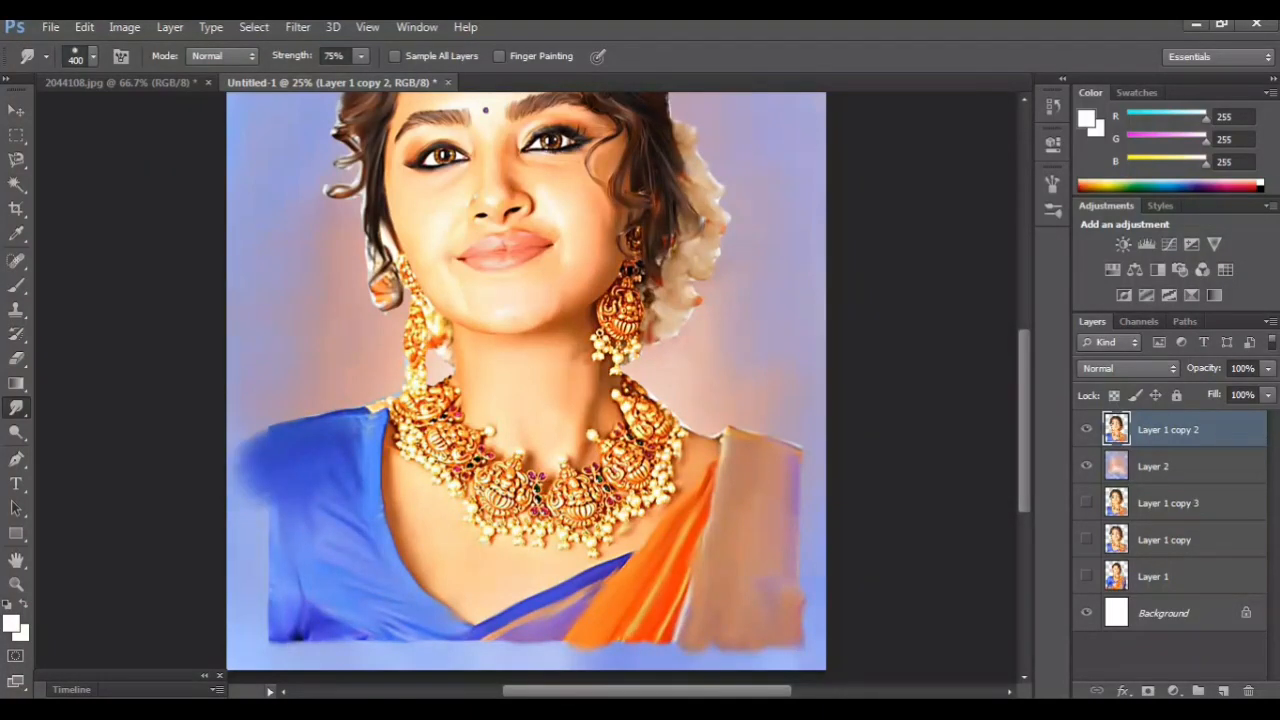
# - Reduce the Smudge brush to 250 px and pull the blue sleeve outward to the image's left edge
pyautogui.hotkey('ctrl', '+')
pyautogui.moveTo(400, 470); pyautogui.dragTo(536, 411)
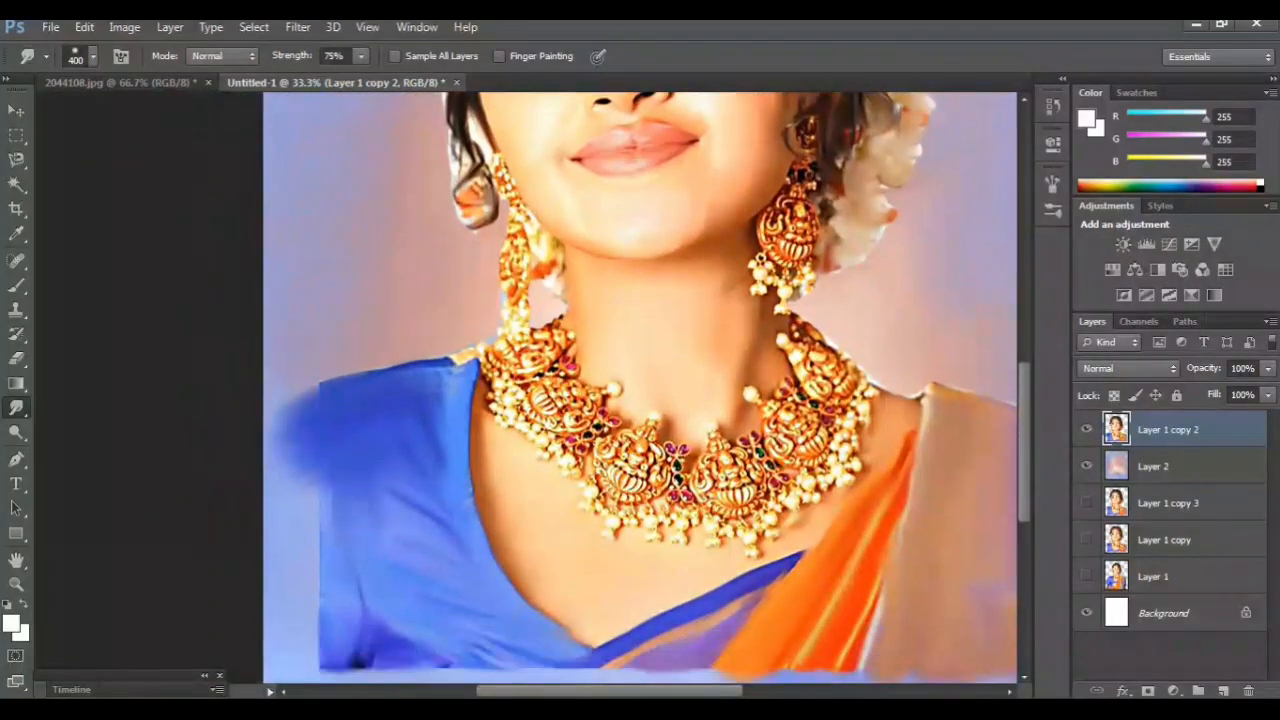
pyautogui.press('[')
pyautogui.press('[')
pyautogui.moveTo(335, 480)
pyautogui.mouseDown()
pyautogui.moveTo(290, 510)
pyautogui.moveTo(295, 555)
pyautogui.moveTo(305, 535)
pyautogui.moveTo(288, 565)
pyautogui.moveTo(285, 515)
pyautogui.mouseUp()
pyautogui.moveTo(345, 410)
pyautogui.mouseDown()
pyautogui.moveTo(290, 450)
pyautogui.moveTo(280, 488)
pyautogui.mouseUp()
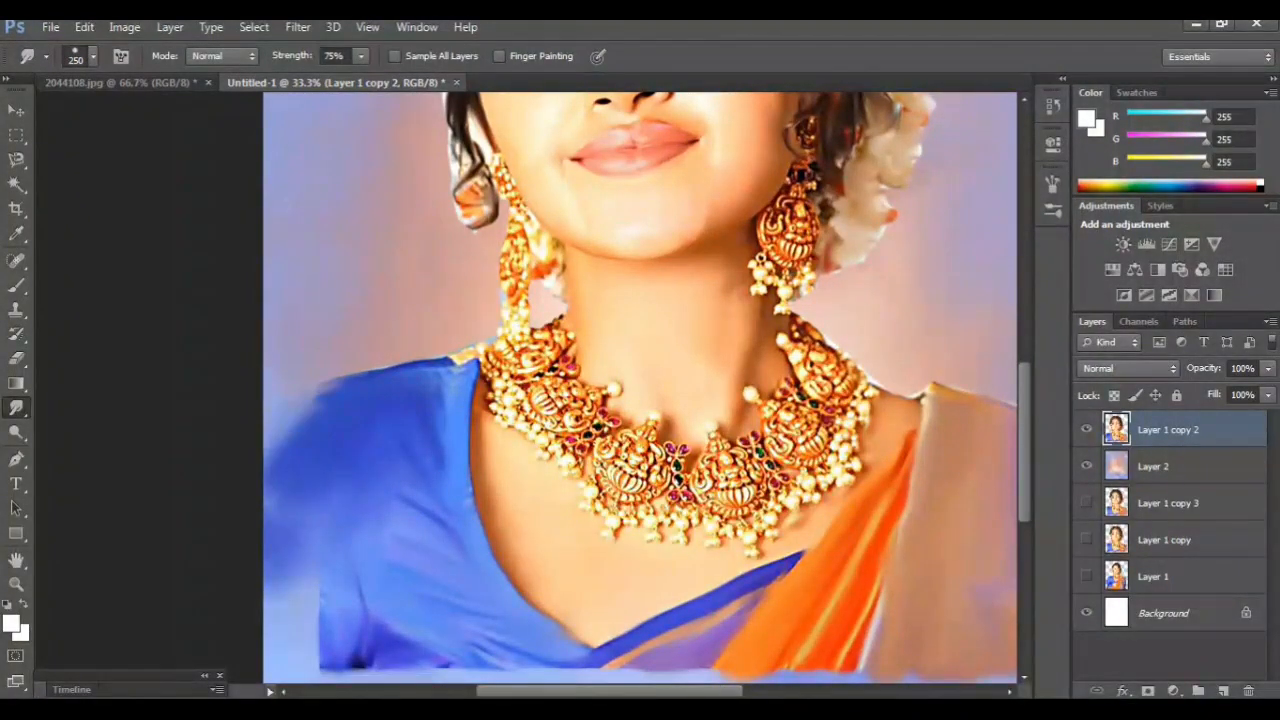
# - Smudge the lower part of the blue blouse outward and down so it fills the image's lower left corner
pyautogui.scroll(-1, 300, 480)
pyautogui.moveTo(318, 370)
pyautogui.mouseDown()
pyautogui.moveTo(288, 418)
pyautogui.moveTo(280, 485)
pyautogui.mouseUp()
pyautogui.moveTo(338, 445)
pyautogui.mouseDown()
pyautogui.moveTo(280, 545)
pyautogui.moveTo(308, 578)
pyautogui.moveTo(294, 598)
pyautogui.mouseUp()
pyautogui.moveTo(345, 470); pyautogui.dragTo(280, 598)
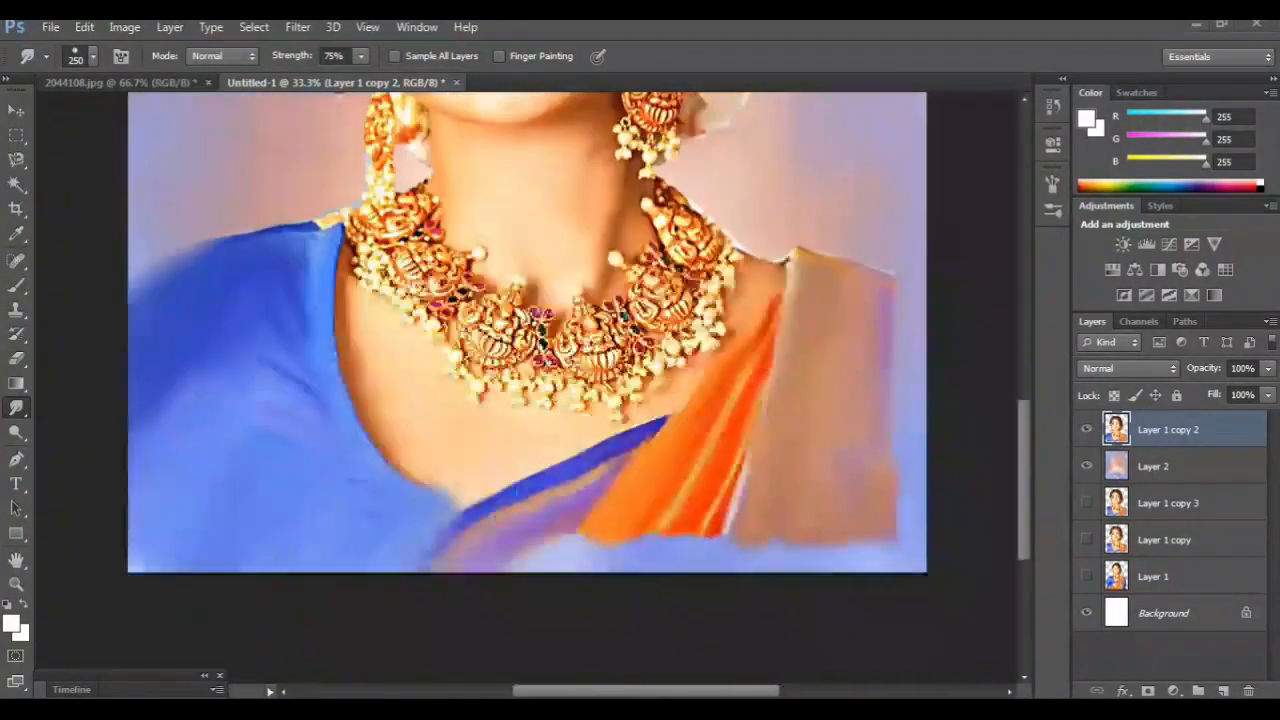
# - Smudge the orange sari folds down to the image's lower edge and the tan drape out to the lower right corner
pyautogui.moveTo(590, 510)
pyautogui.mouseDown()
pyautogui.moveTo(540, 564)
pyautogui.moveTo(556, 550)
pyautogui.moveTo(510, 572)
pyautogui.moveTo(548, 568)
pyautogui.mouseUp()
pyautogui.moveTo(636, 520); pyautogui.dragTo(582, 576)
pyautogui.moveTo(672, 512); pyautogui.dragTo(628, 574)
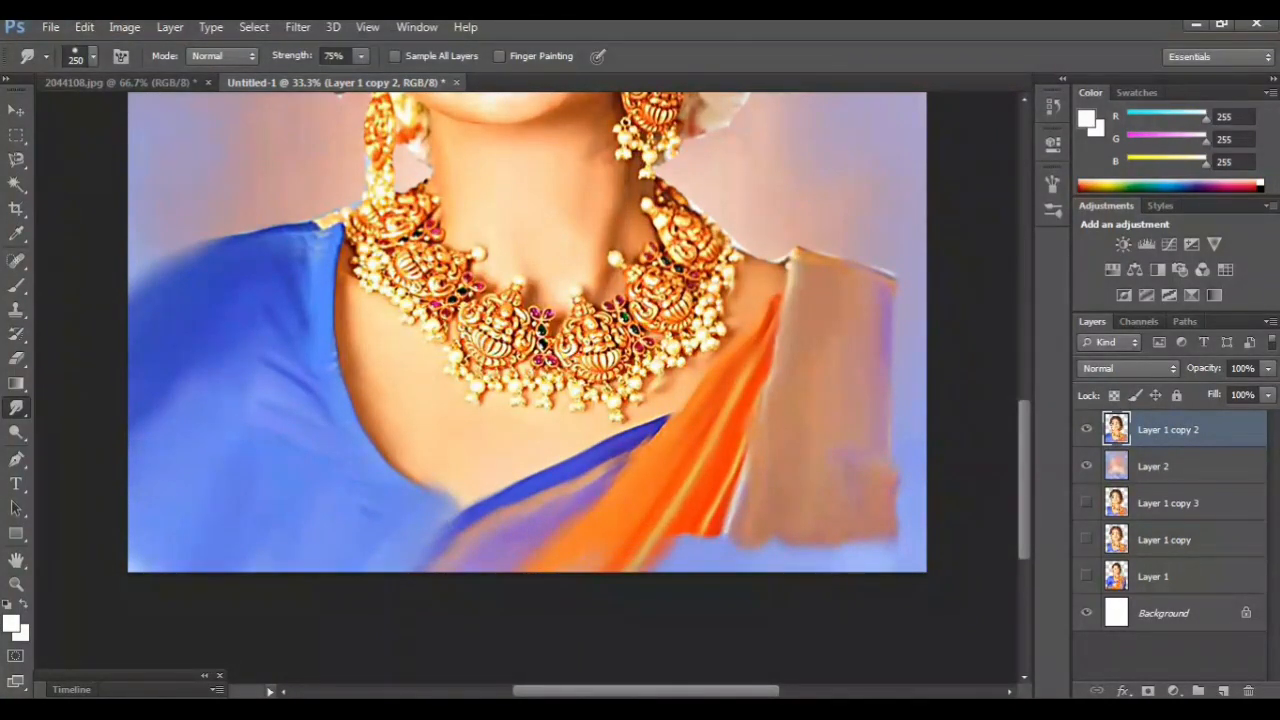
pyautogui.moveTo(696, 502)
pyautogui.mouseDown()
pyautogui.moveTo(660, 572)
pyautogui.moveTo(700, 572)
pyautogui.mouseUp()
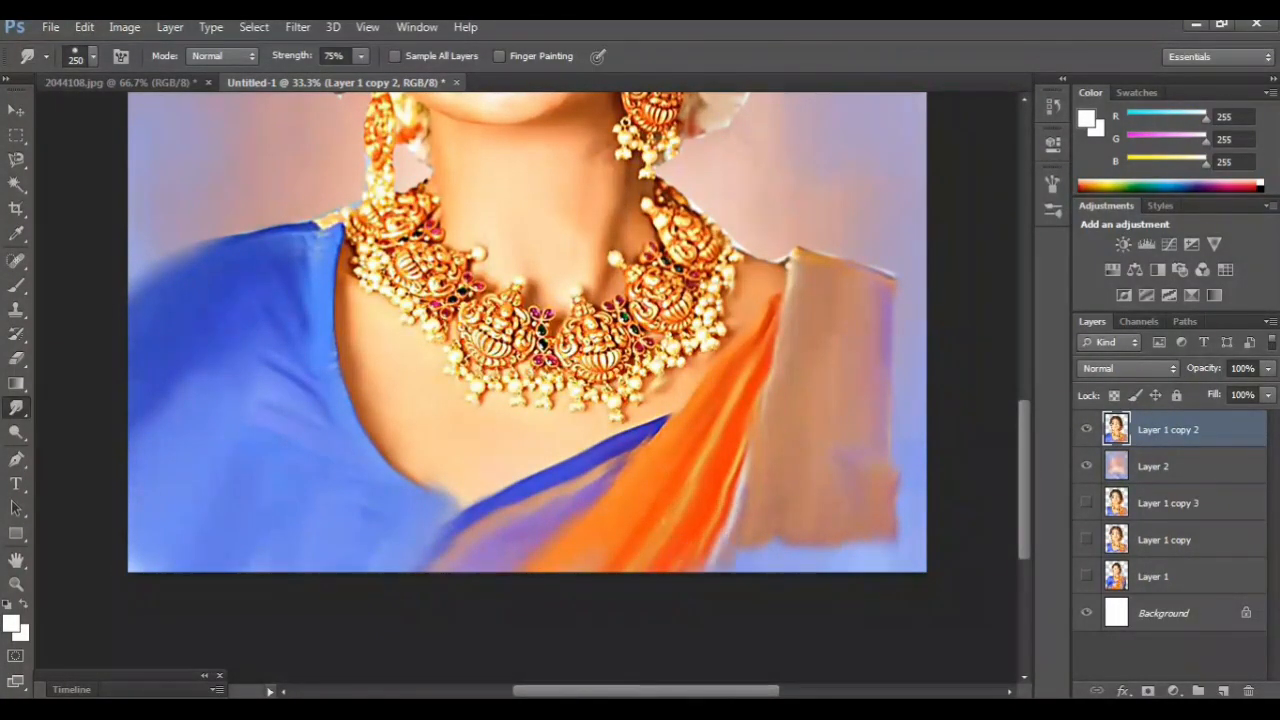
pyautogui.hscroll(7, 527, 333)
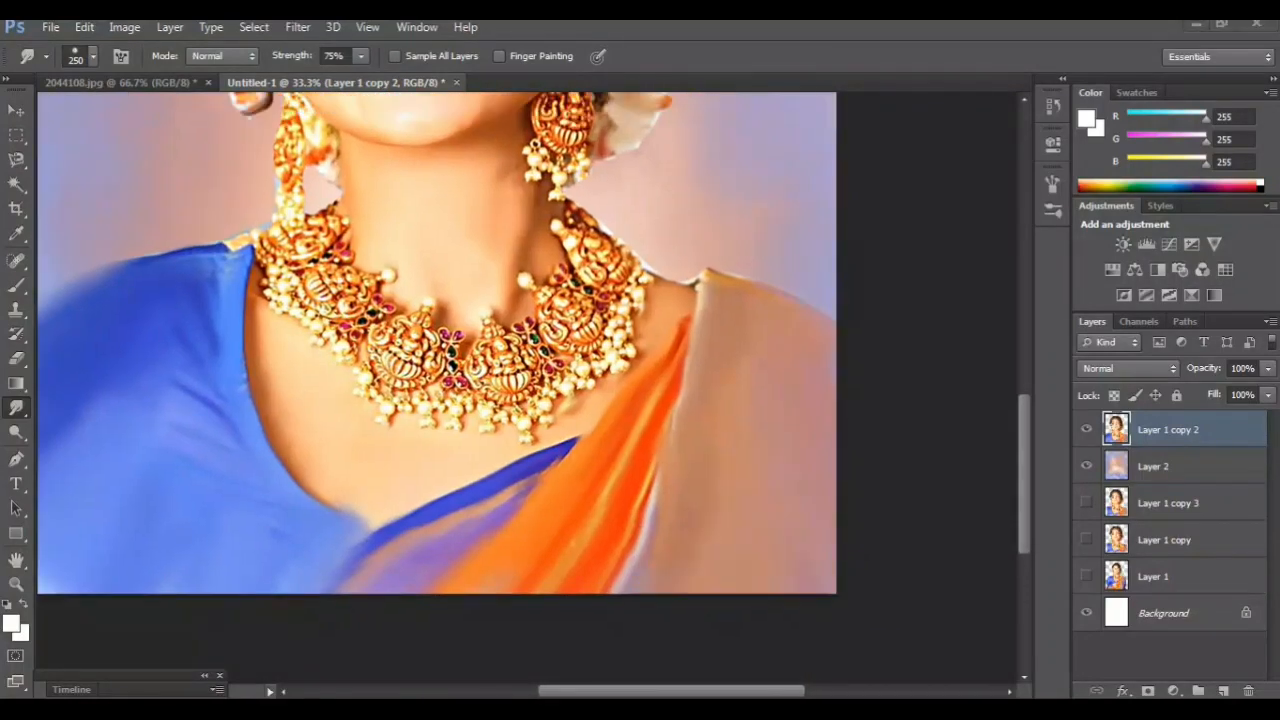
# - Switch to the Brush at 59% opacity and paint soft white over the lower part of the tan drape and orange folds
pyautogui.hotkey('ctrl', '-')
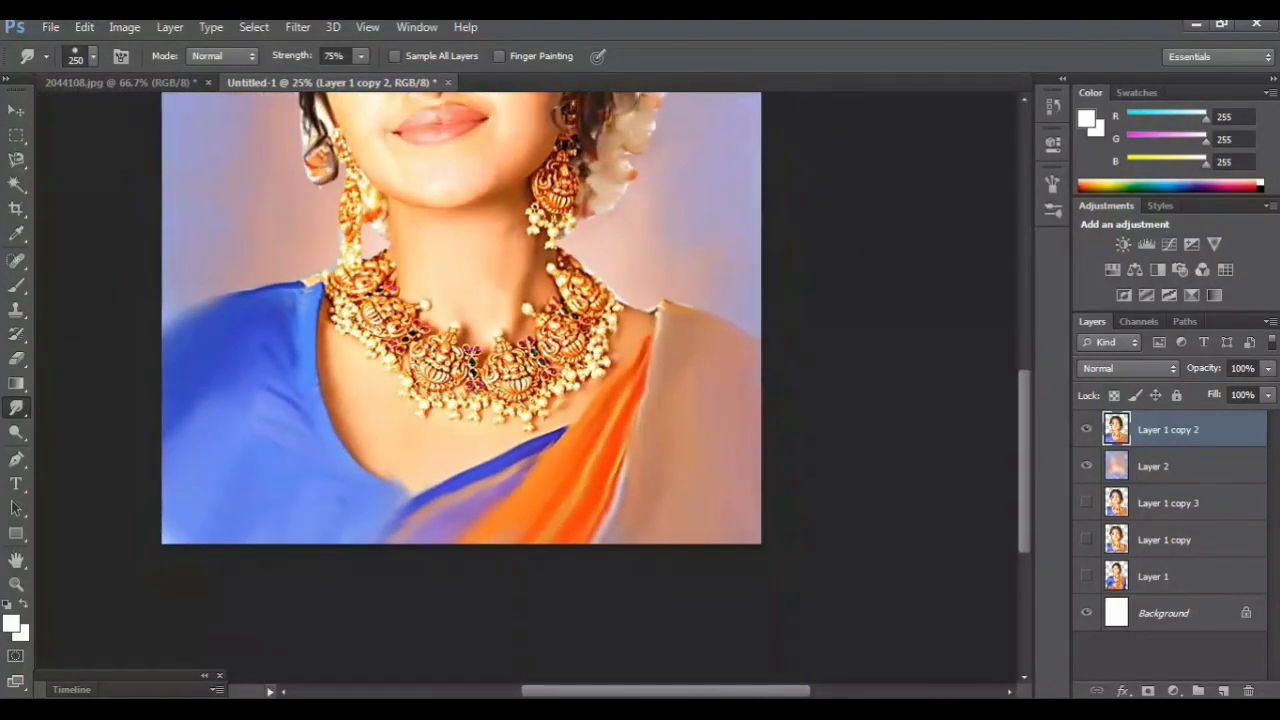
pyautogui.hotkey('ctrl', '-')
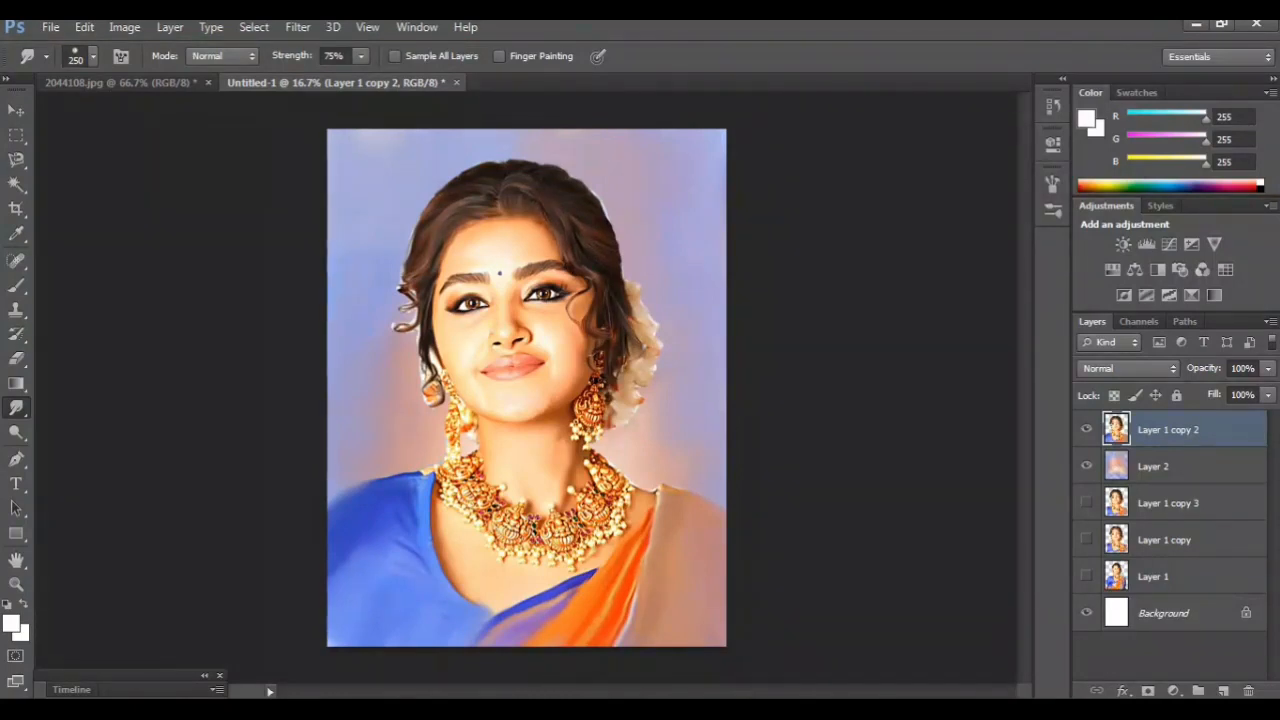
pyautogui.click(16, 285)
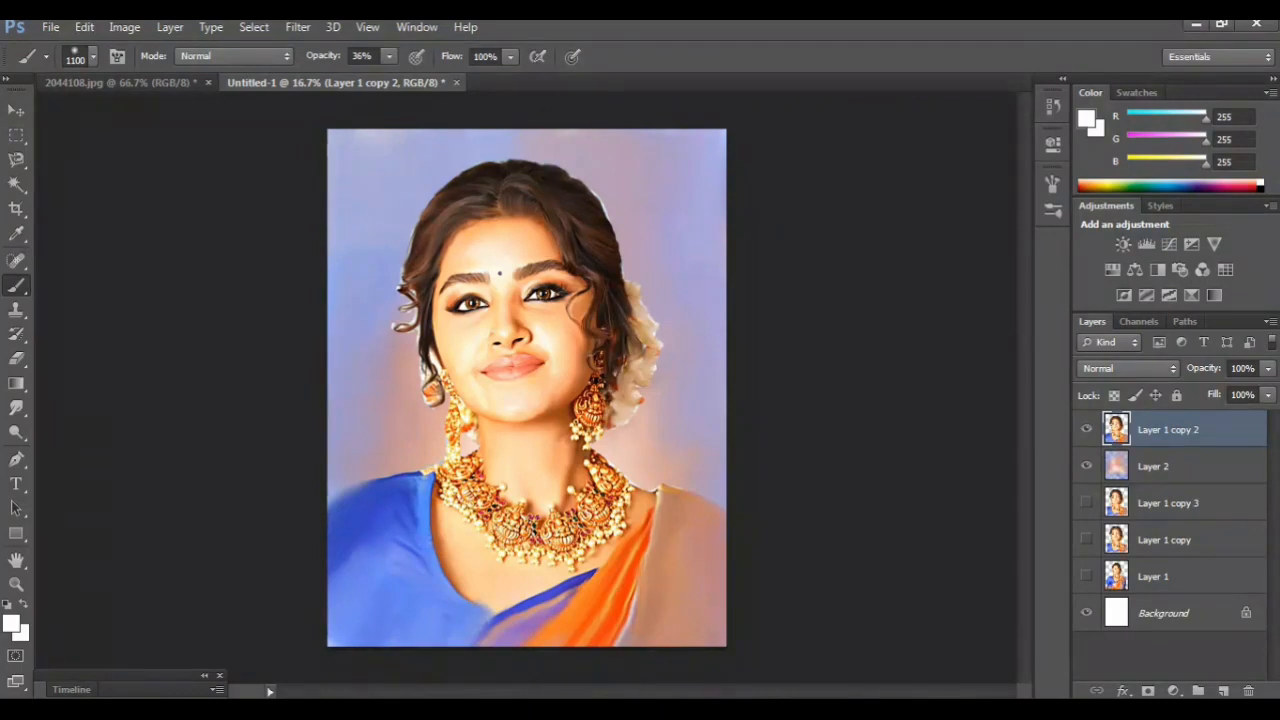
pyautogui.click(389, 57)
pyautogui.moveTo(390, 77); pyautogui.dragTo(411, 77)
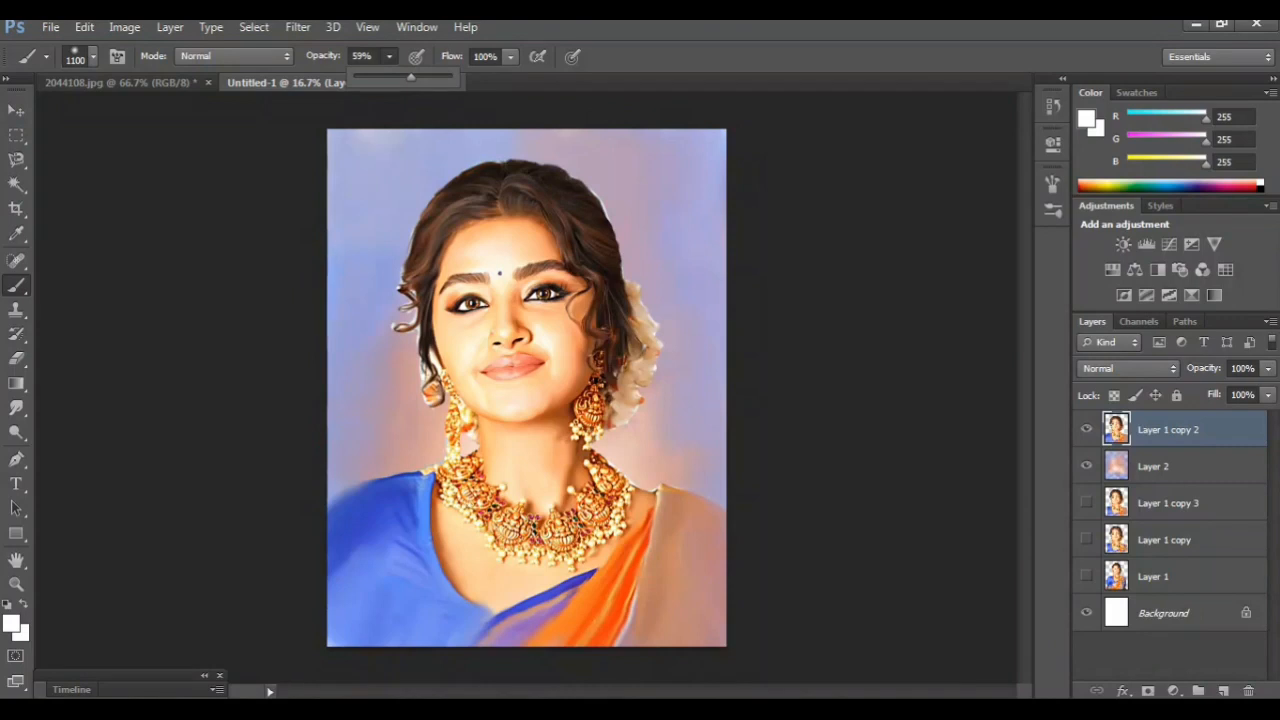
pyautogui.click(704, 632)
pyautogui.moveTo(704, 636); pyautogui.dragTo(645, 642)
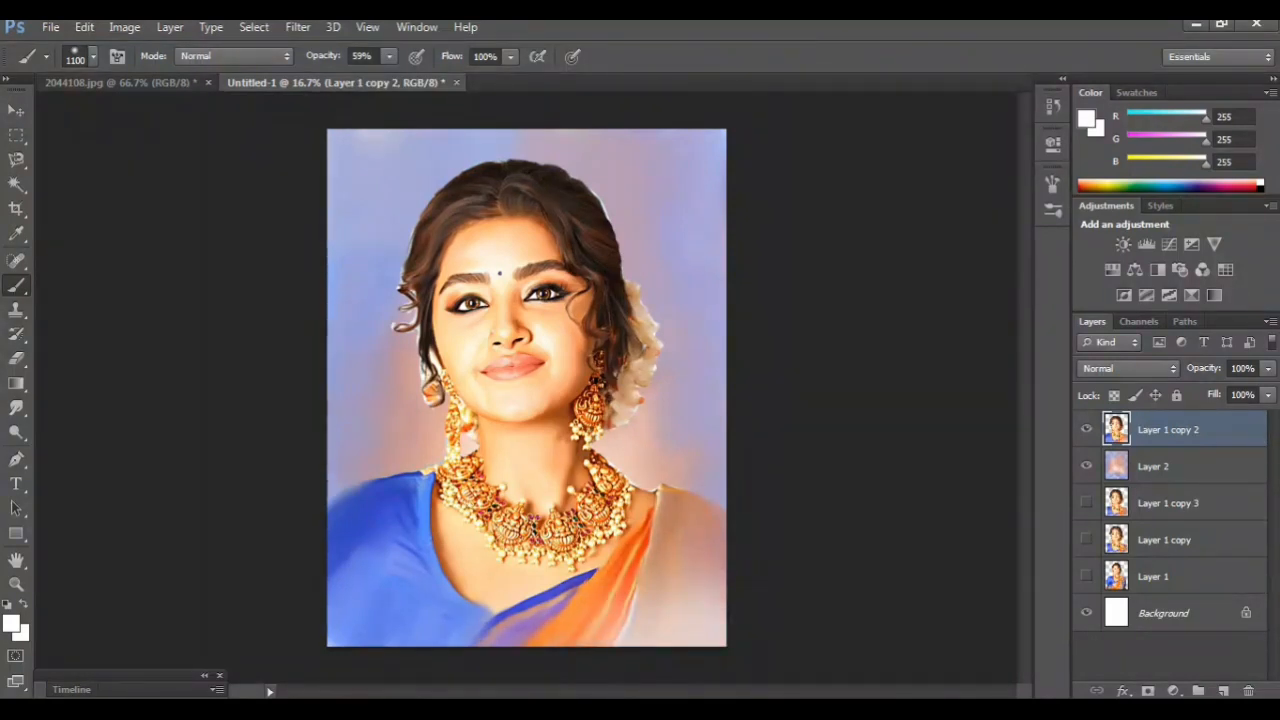
# - Undo the last white strokes and softly paint light blue sampled from the blouse across the clothing's lower edge
pyautogui.hotkey('ctrl', 'z')
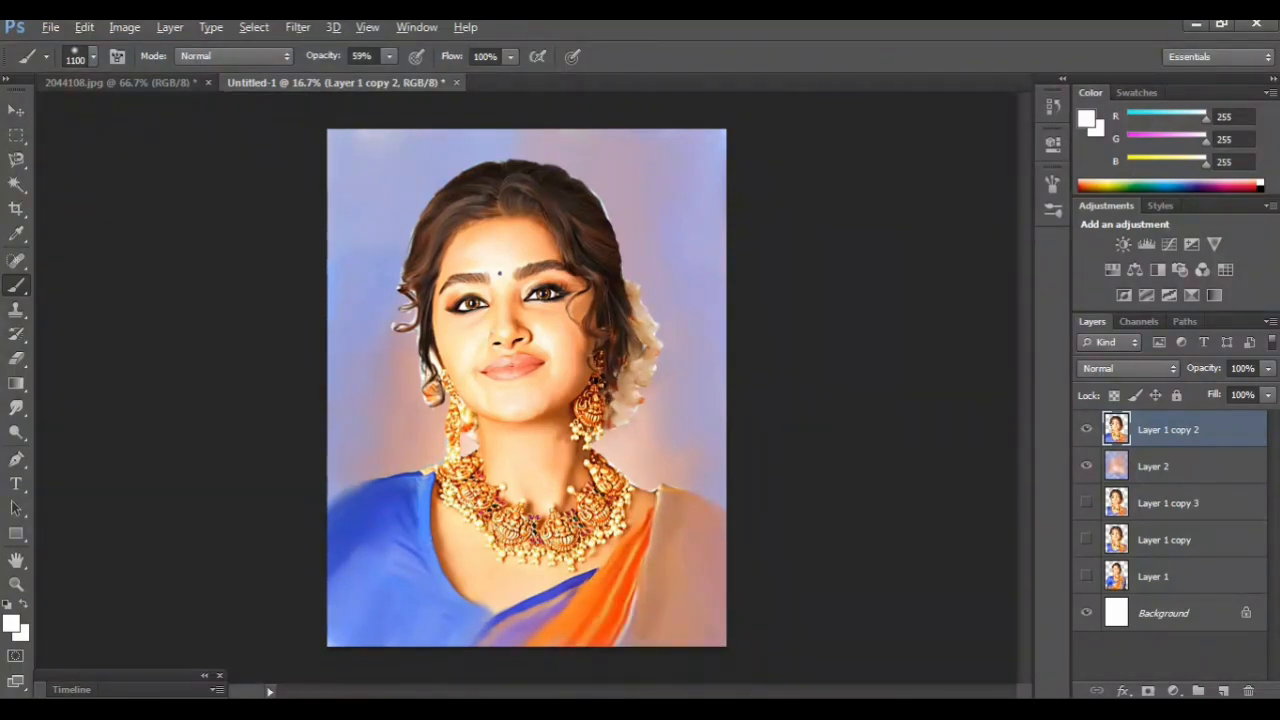
pyautogui.keyDown('alt'); pyautogui.click(425, 600); pyautogui.keyUp('alt')
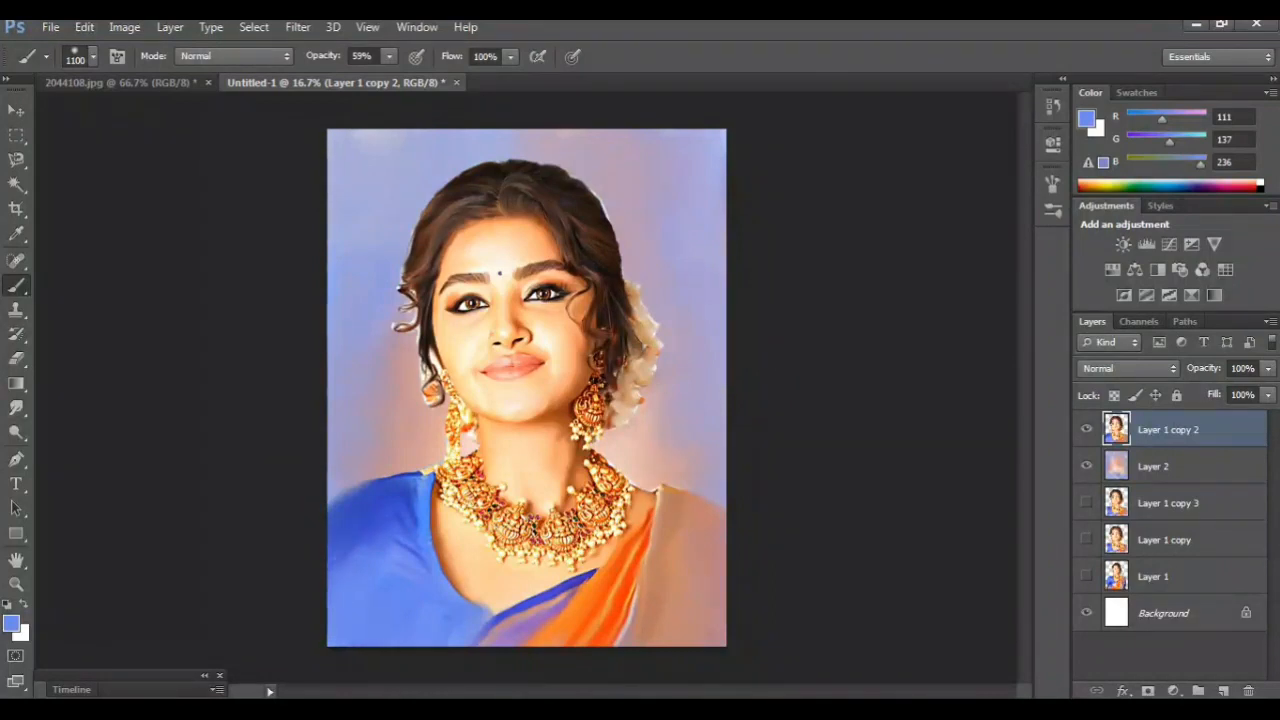
pyautogui.moveTo(490, 630); pyautogui.dragTo(690, 630)
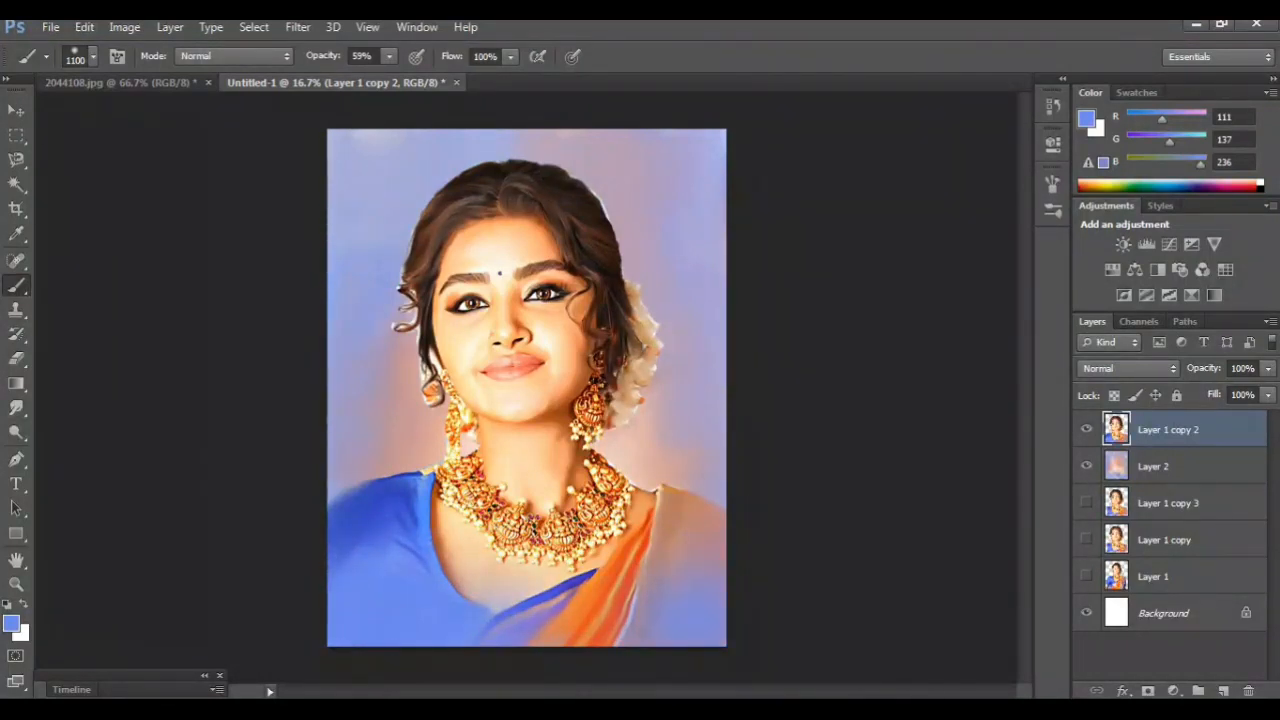
# - Add a new empty layer above Layer 1 copy 2 and reduce the brush to 175 px
pyautogui.hotkey('ctrl', 'shift', 'alt', 'n')
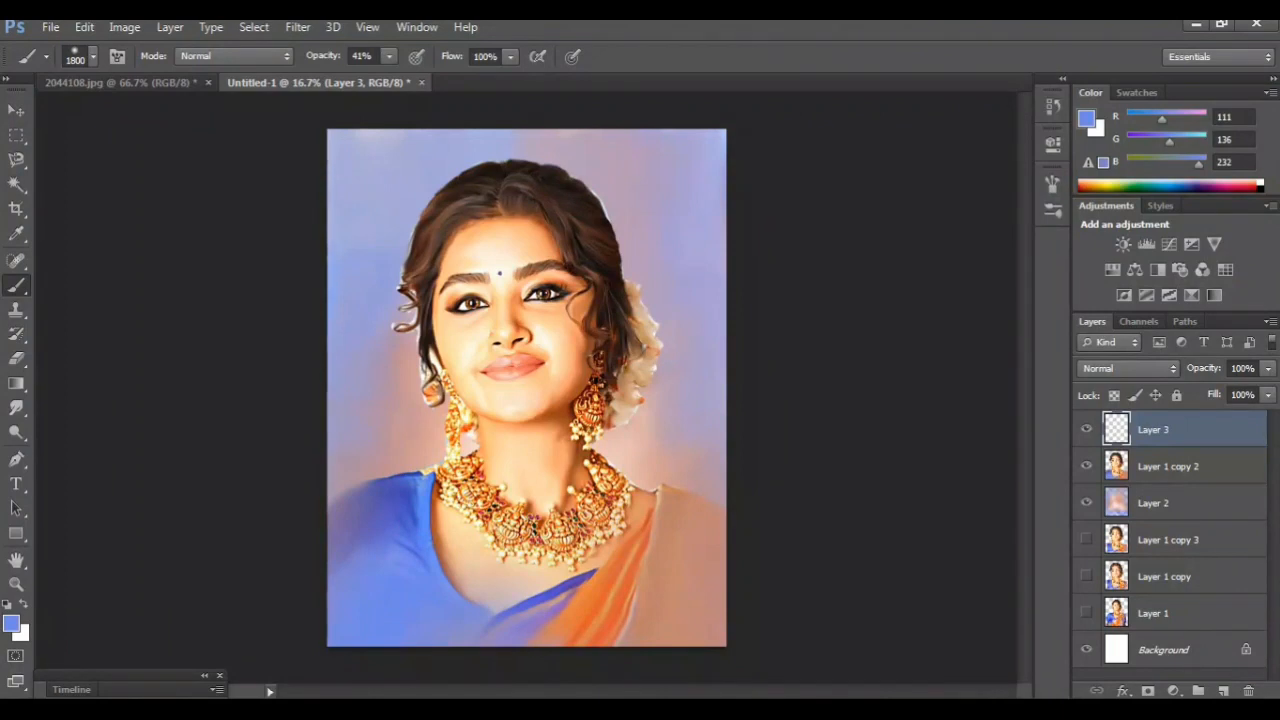
pyautogui.press('[')
pyautogui.press('[')
pyautogui.press('[')
pyautogui.press('[')
pyautogui.press('[')
pyautogui.press('[')
pyautogui.press('[')
pyautogui.press('[')
pyautogui.press('[')
pyautogui.press('[')
pyautogui.press('[')
pyautogui.press('[')
pyautogui.press('[')
pyautogui.press('[')
pyautogui.press('[')
pyautogui.press('[')
pyautogui.press('[')
pyautogui.press('[')
pyautogui.press('[')
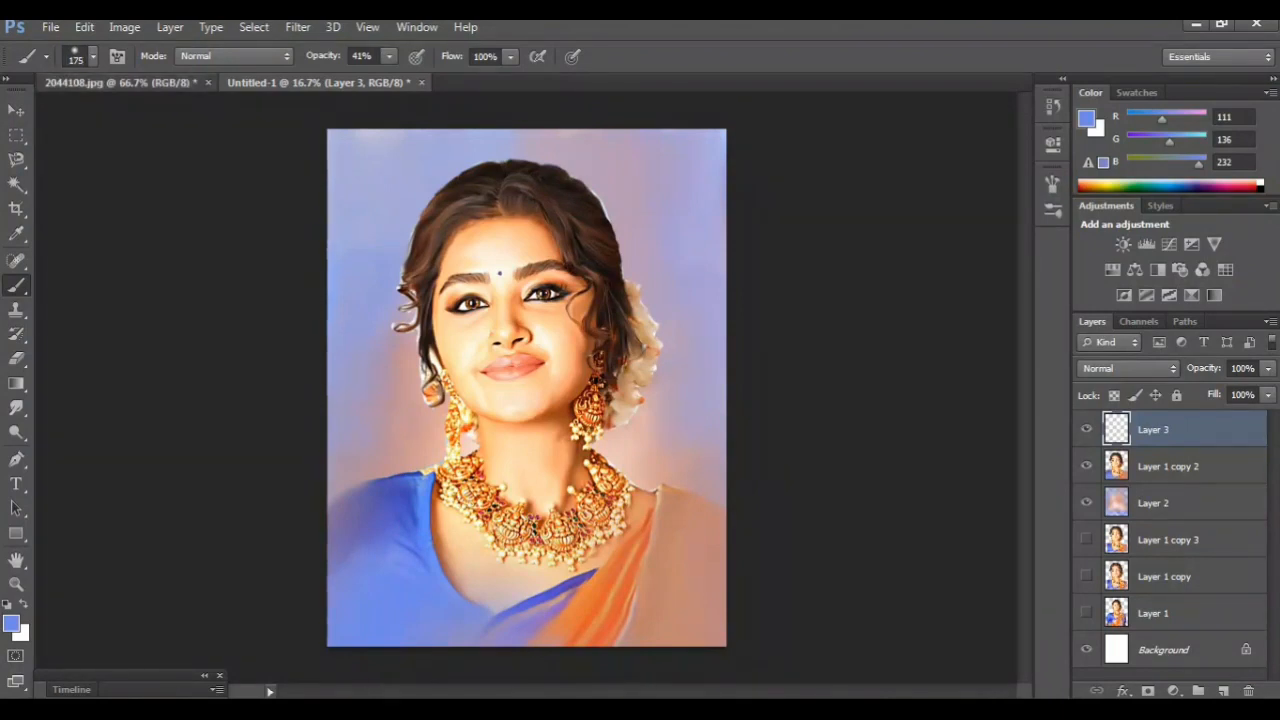
pyautogui.click(120, 83)
pyautogui.hotkey('ctrl', 'Tab')
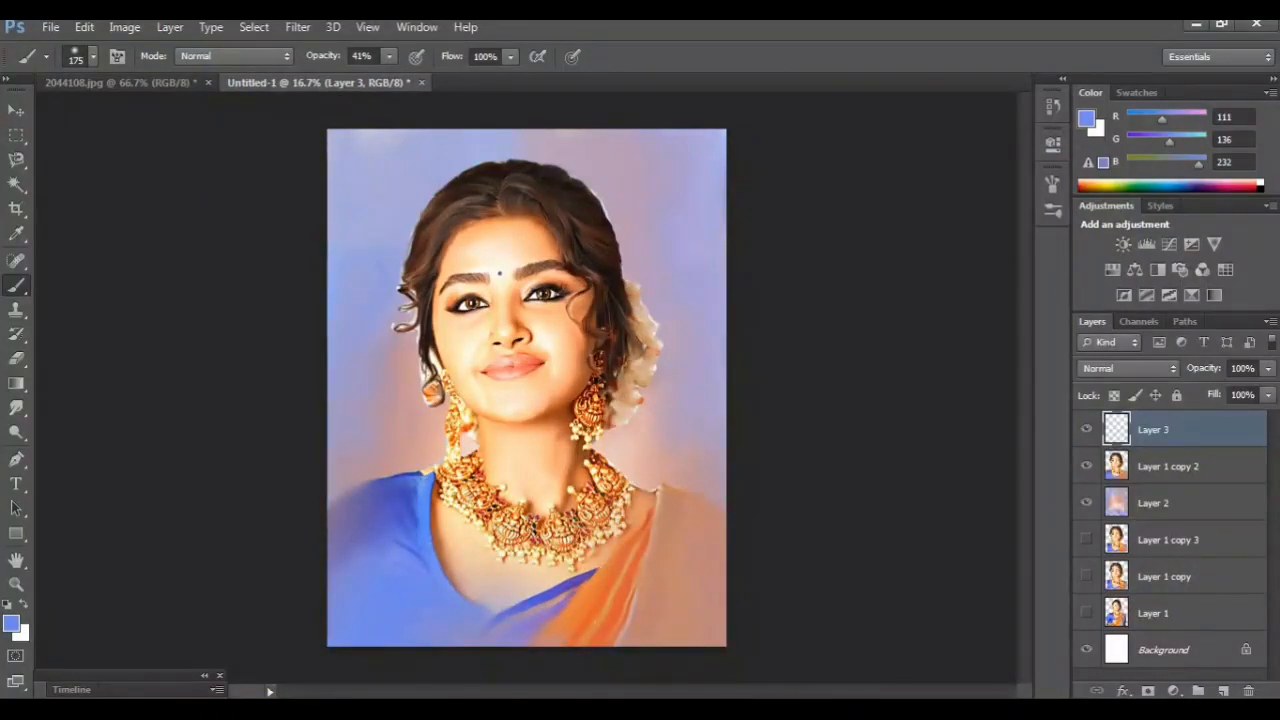
# - Reduce the brush to 6 px for facial details and set the foreground colour to black (000000)
pyautogui.hotkey('ctrl', '+')
pyautogui.hotkey('ctrl', '+')
pyautogui.hotkey('ctrl', '+')
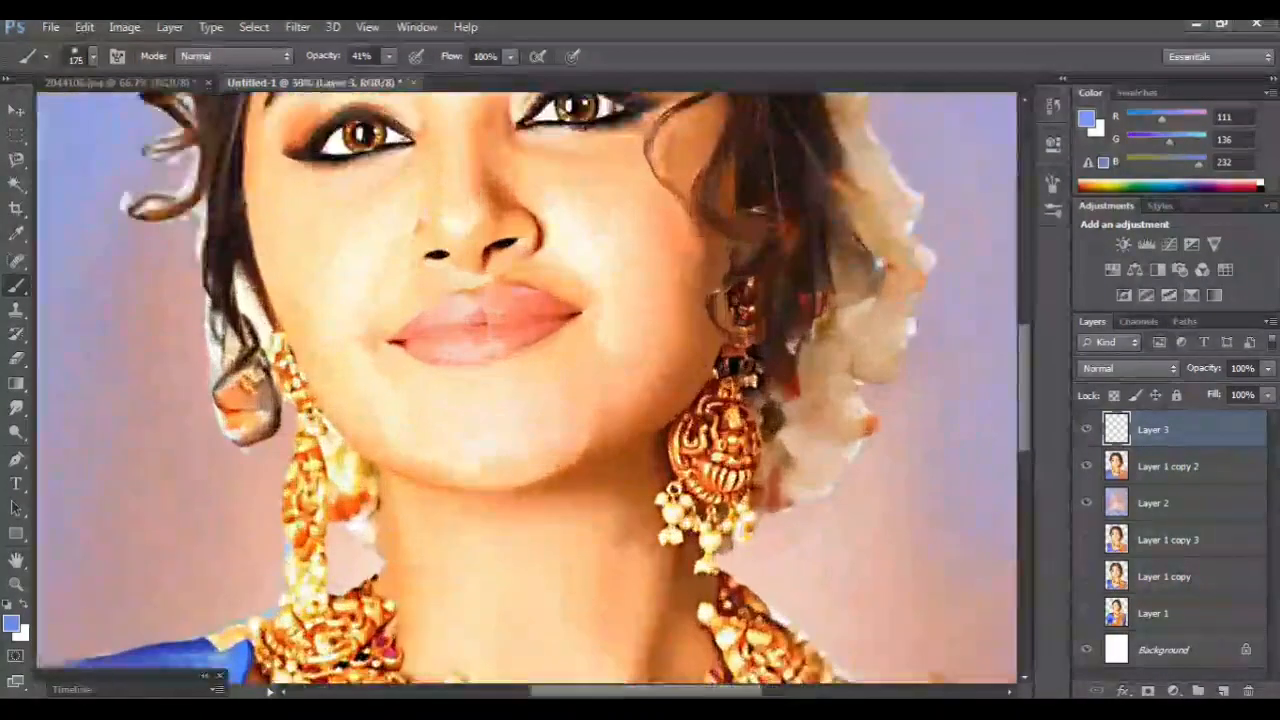
pyautogui.hotkey('ctrl', '+')
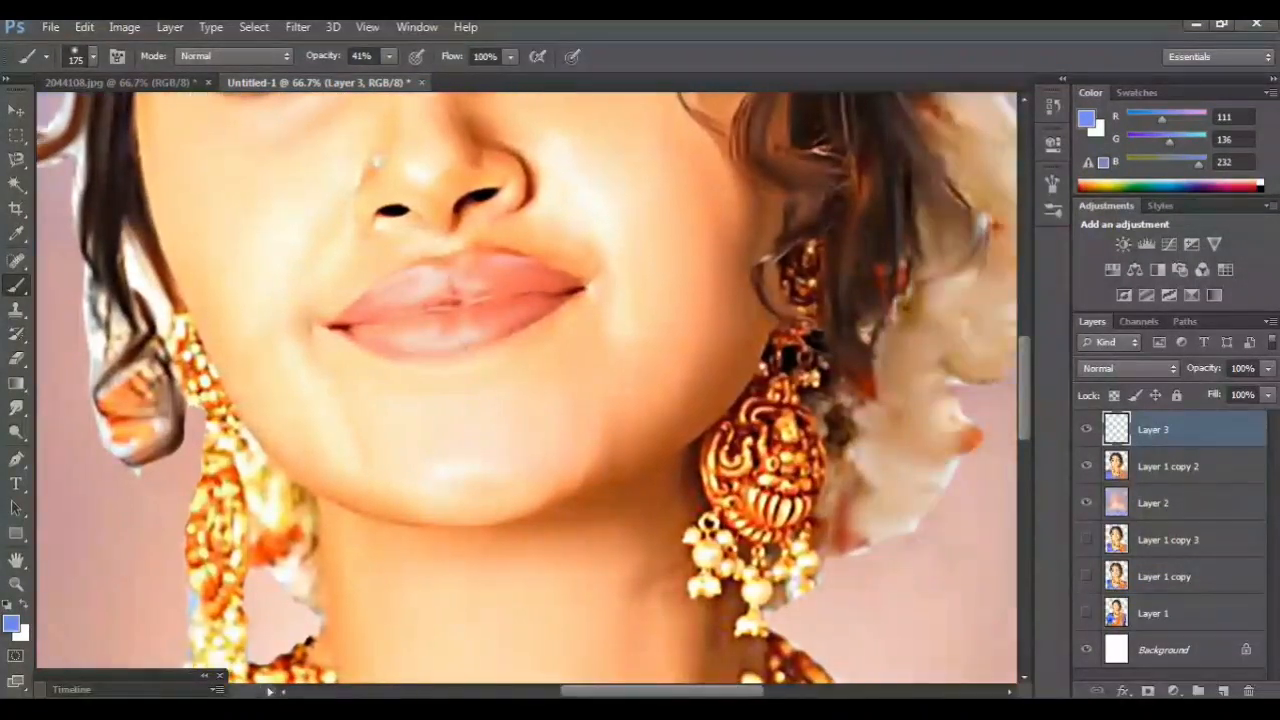
pyautogui.hscroll(1, 527, 388)
pyautogui.scroll(2, 527, 388)
pyautogui.hscroll(-1, 527, 388)
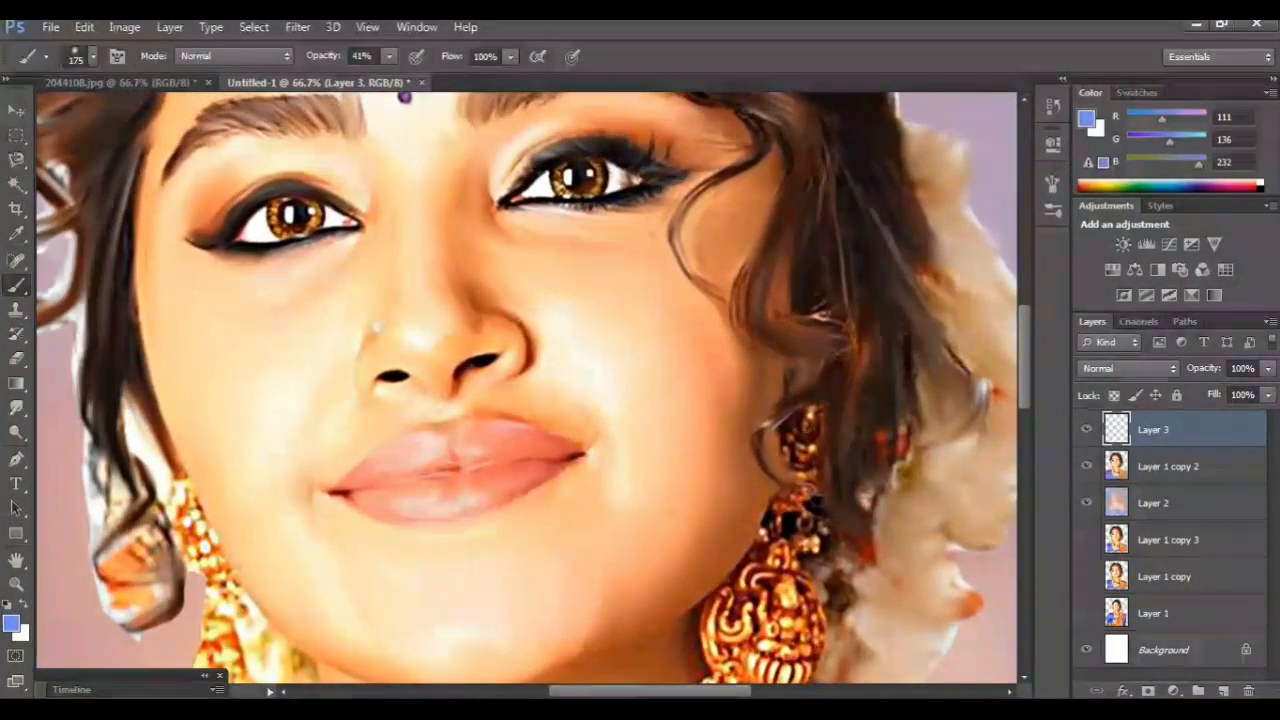
pyautogui.press('[')
pyautogui.press('[')
pyautogui.press('[')
pyautogui.press('[')
pyautogui.press('[')
pyautogui.press('[')
pyautogui.press('[')
pyautogui.press('[')
pyautogui.press('[')
pyautogui.press('[')
pyautogui.press('[')
pyautogui.press('[')
pyautogui.press('[')
pyautogui.press('[')
pyautogui.press('[')
pyautogui.press('[')
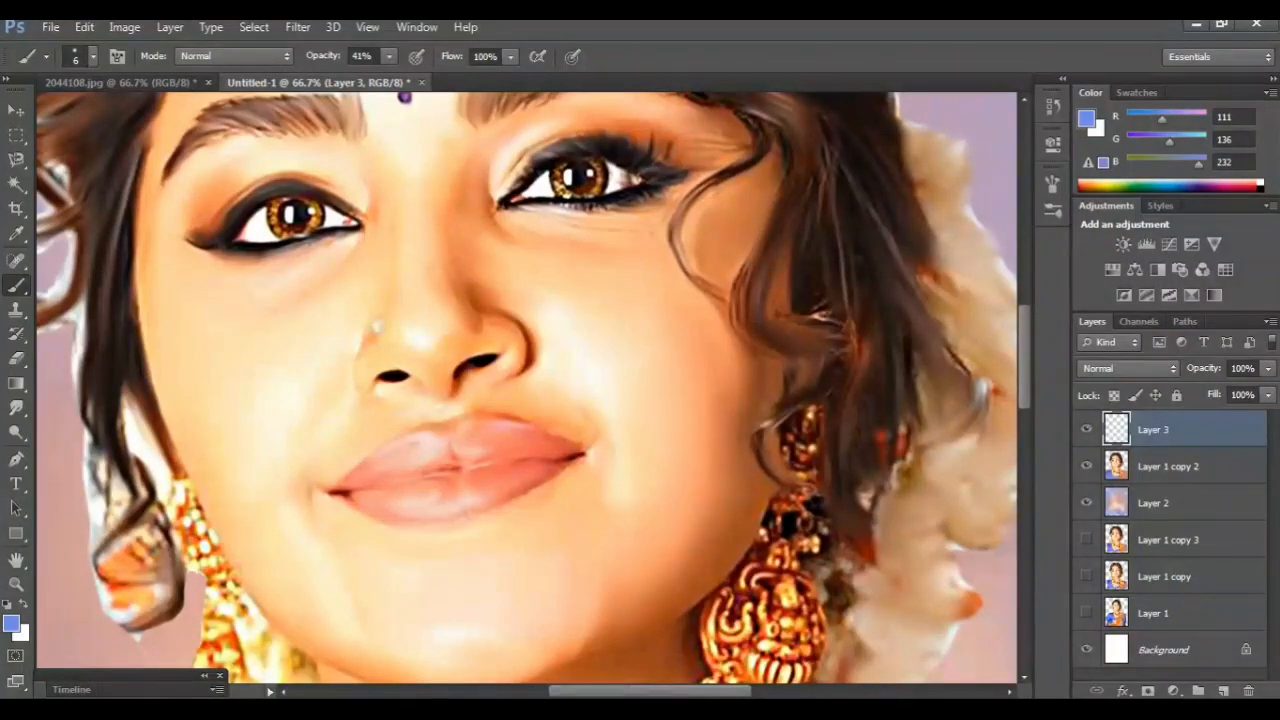
pyautogui.click(12, 624)
pyautogui.moveTo(452, 340); pyautogui.dragTo(388, 422)
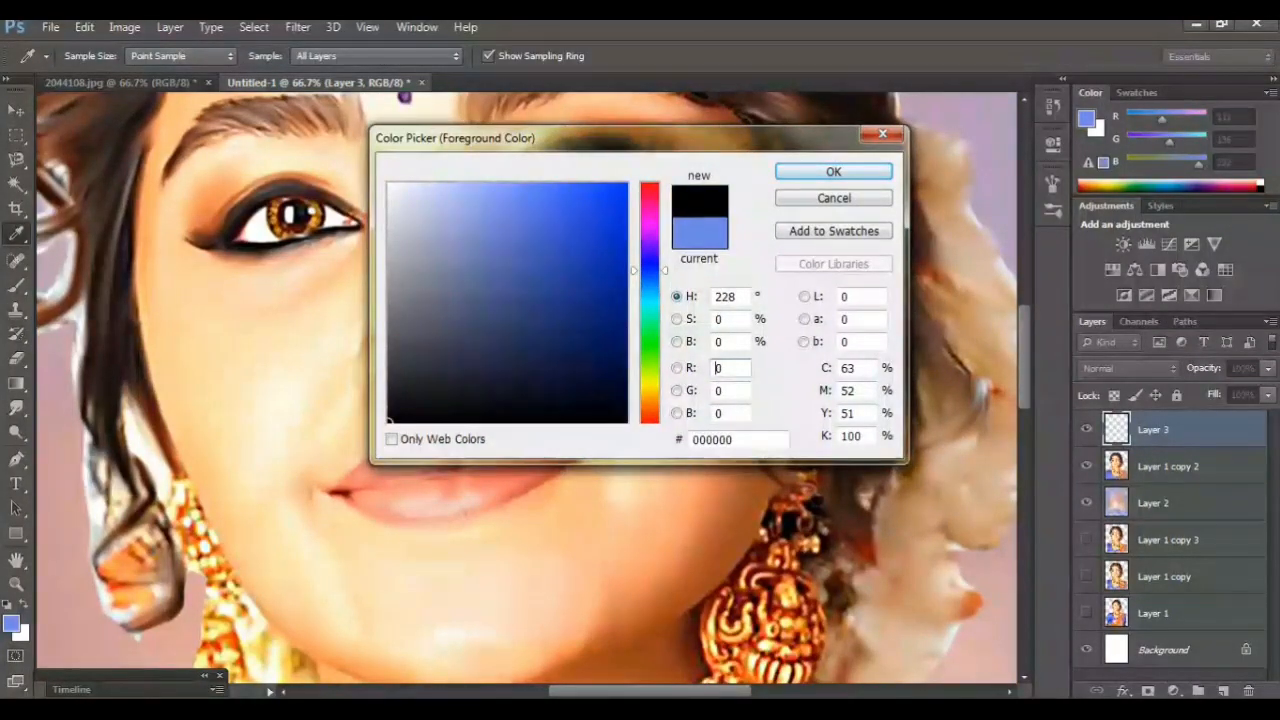
pyautogui.press('Return')
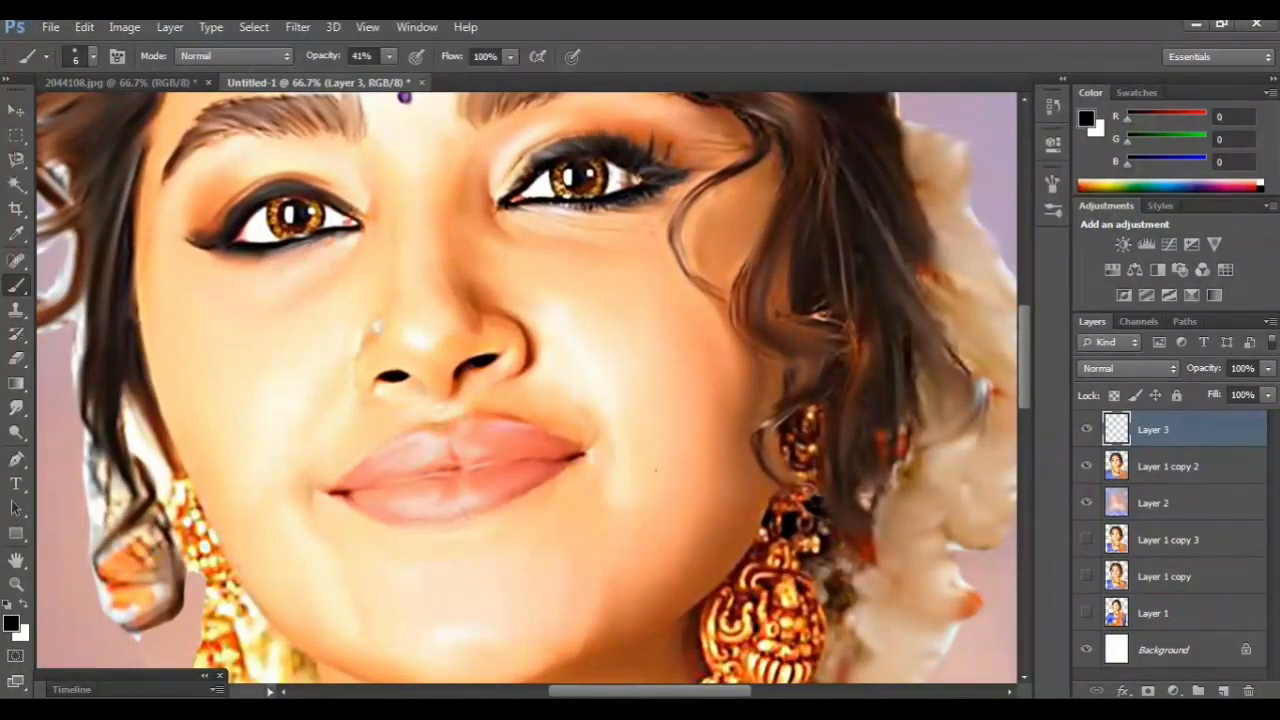
# - Raise the brush opacity to 100% and enlarge the brush to 9 px
pyautogui.click(389, 56)
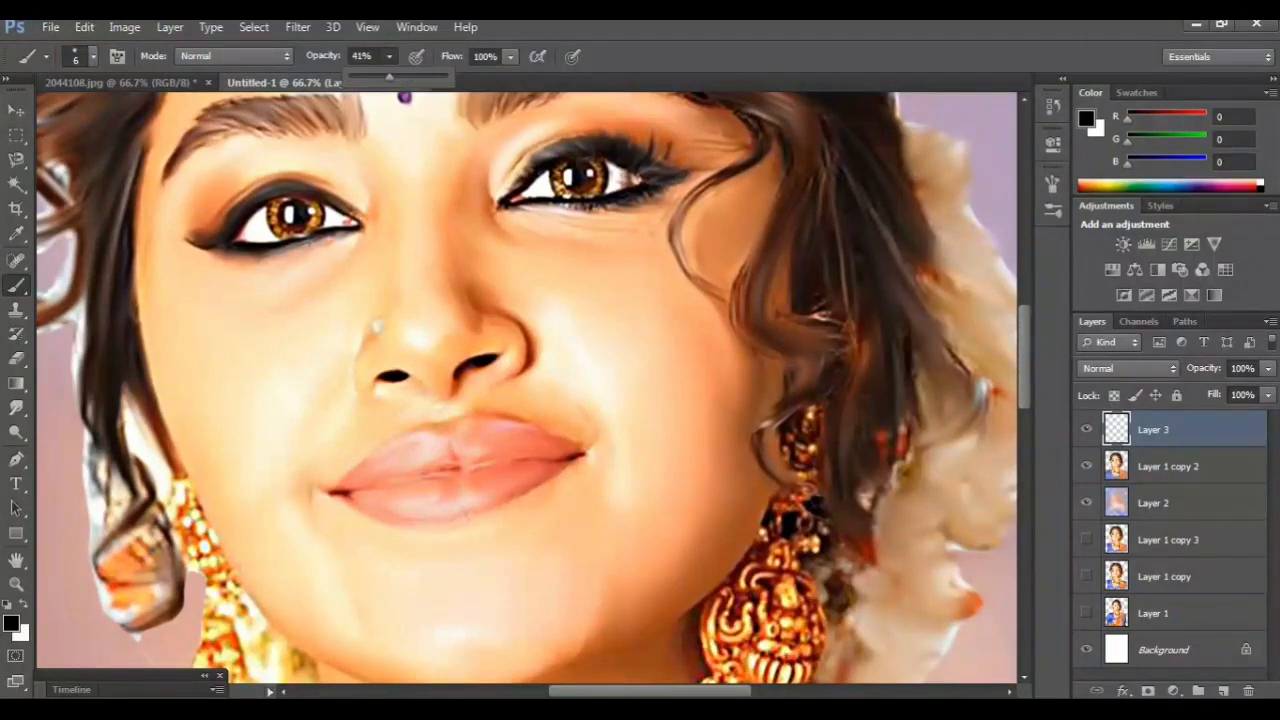
pyautogui.moveTo(389, 77); pyautogui.dragTo(446, 77)
pyautogui.press(']')
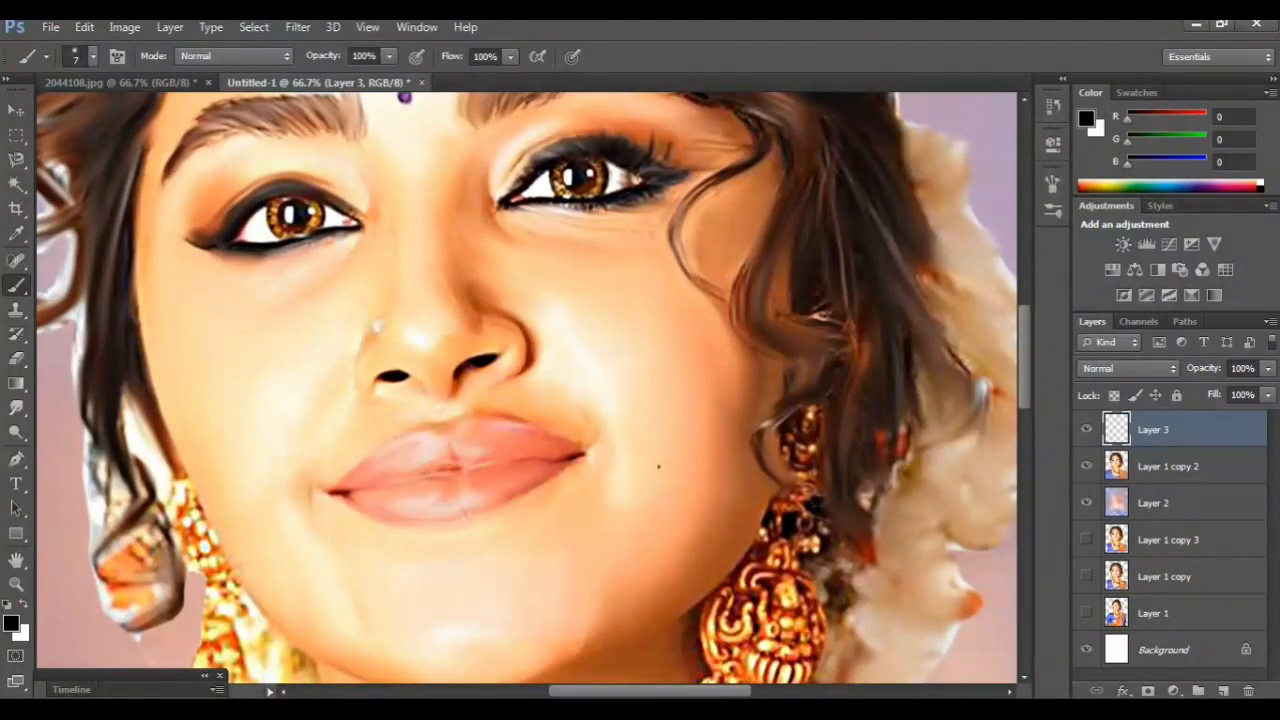
pyautogui.scroll(5, 527, 388)
pyautogui.scroll(-4, 527, 388)
pyautogui.press(']')
pyautogui.press(']')
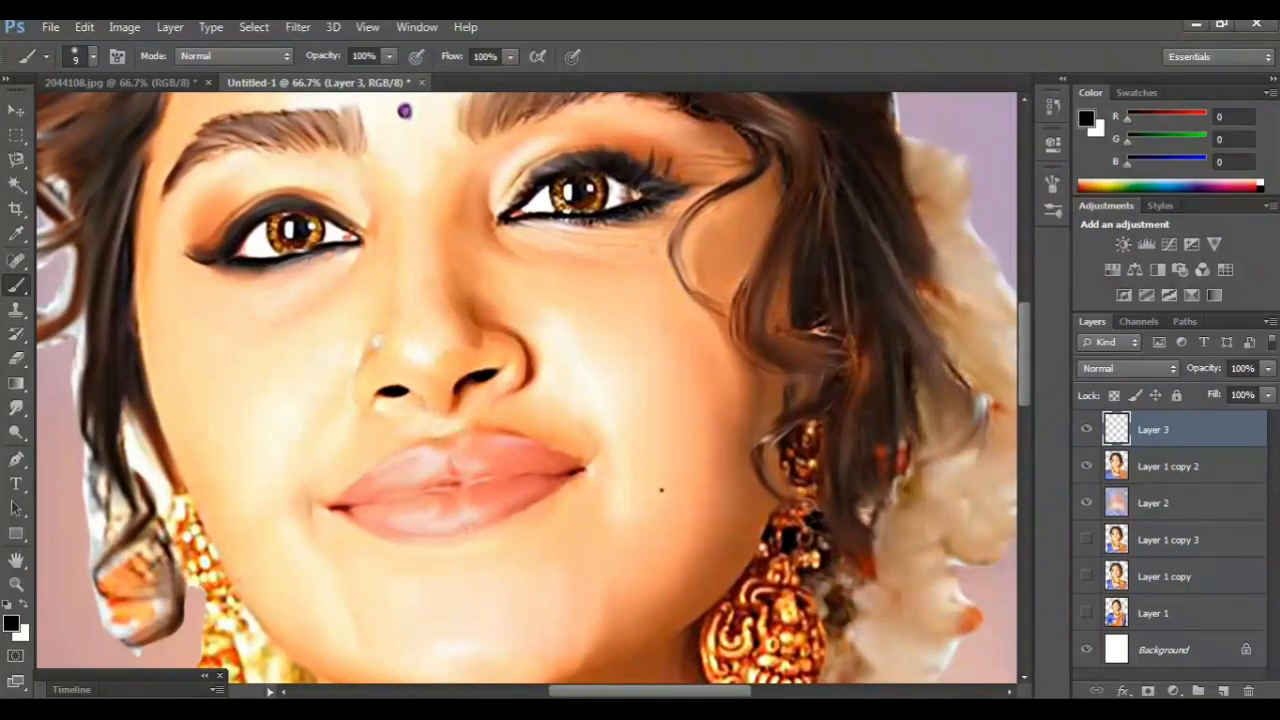
# - Sample the bindi's purple and repaint the forehead dot larger and solid with a 40 px brush
pyautogui.scroll(5, 527, 388)
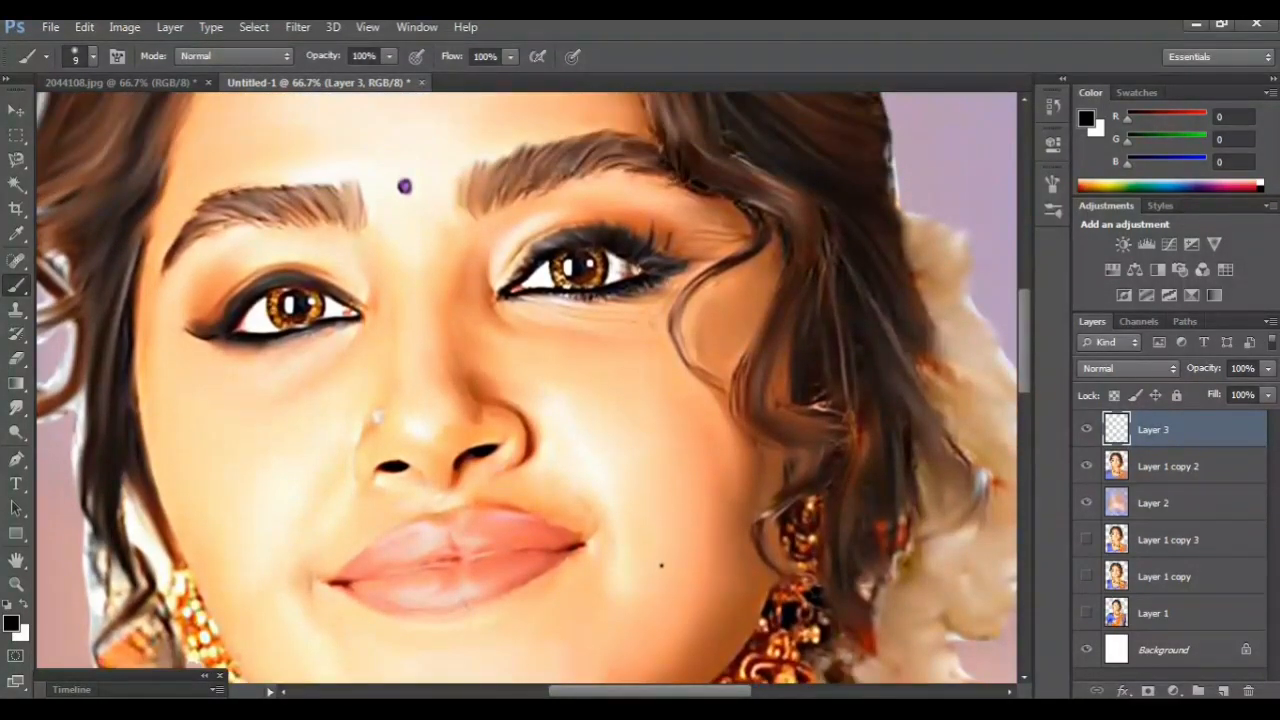
pyautogui.hscroll(-1, 527, 388)
pyautogui.scroll(2, 527, 388)
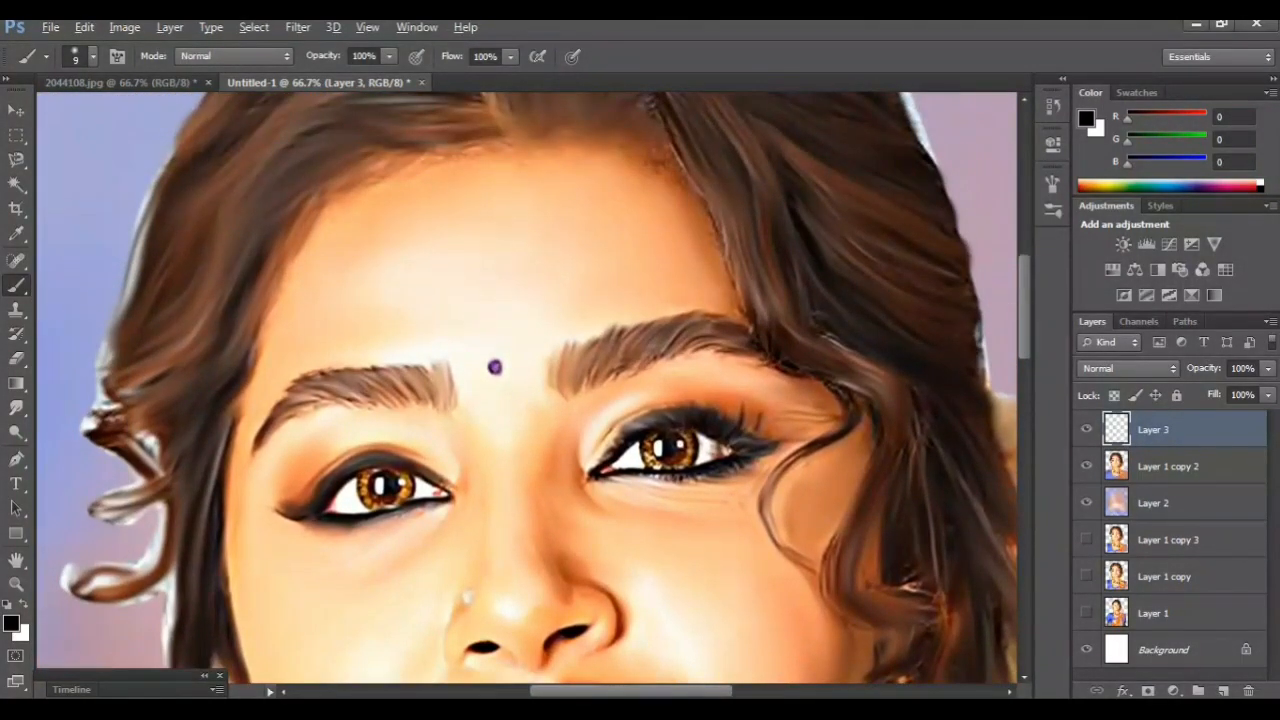
pyautogui.keyDown('alt'); pyautogui.click(494, 368); pyautogui.keyUp('alt')
pyautogui.press(']')
pyautogui.press(']')
pyautogui.press(']')
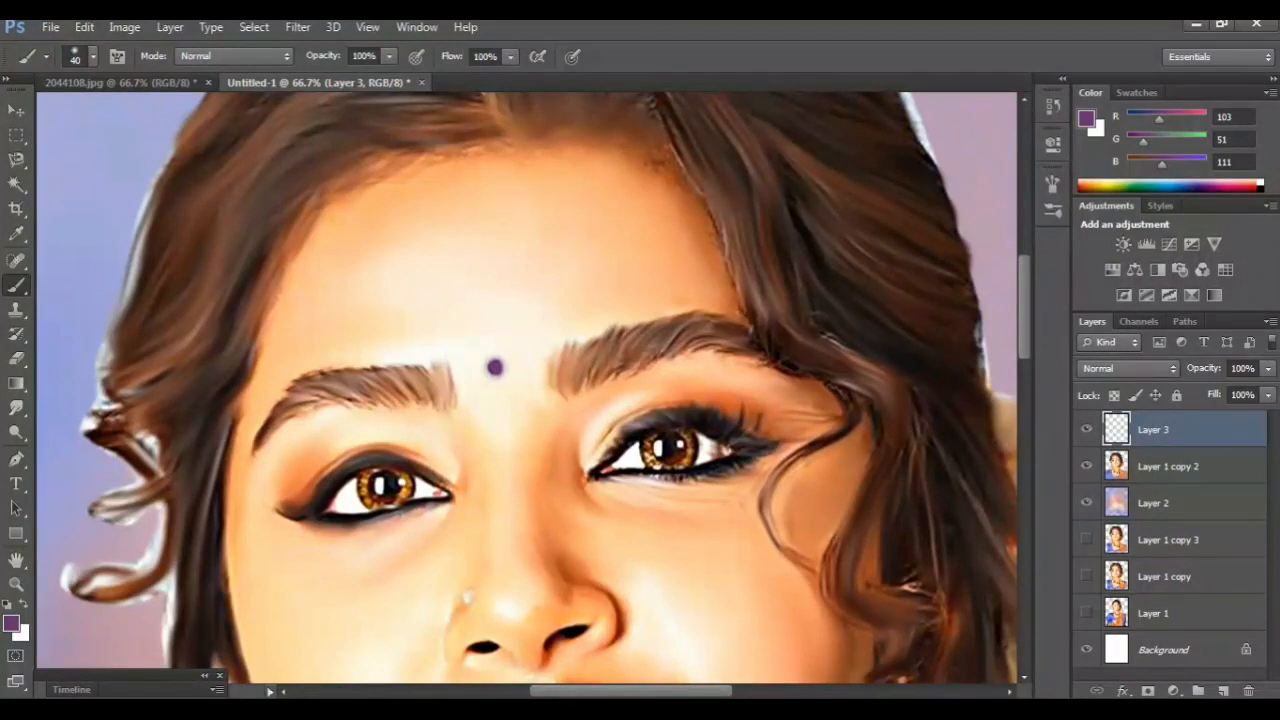
pyautogui.scroll(-3, 494, 366)
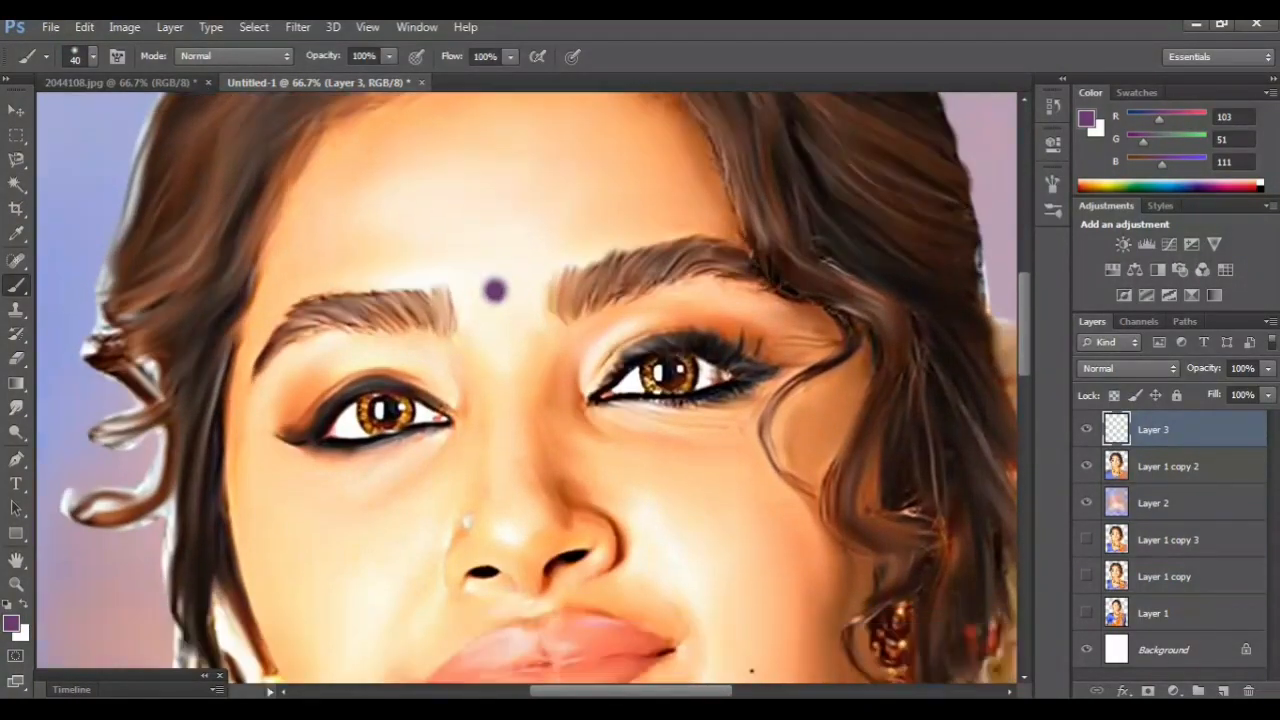
# - Sample white from the left eye's highlight and paint over the inner white of that eye with a 10 px brush
pyautogui.scroll(3, 494, 366)
pyautogui.hscroll(-2, 494, 366)
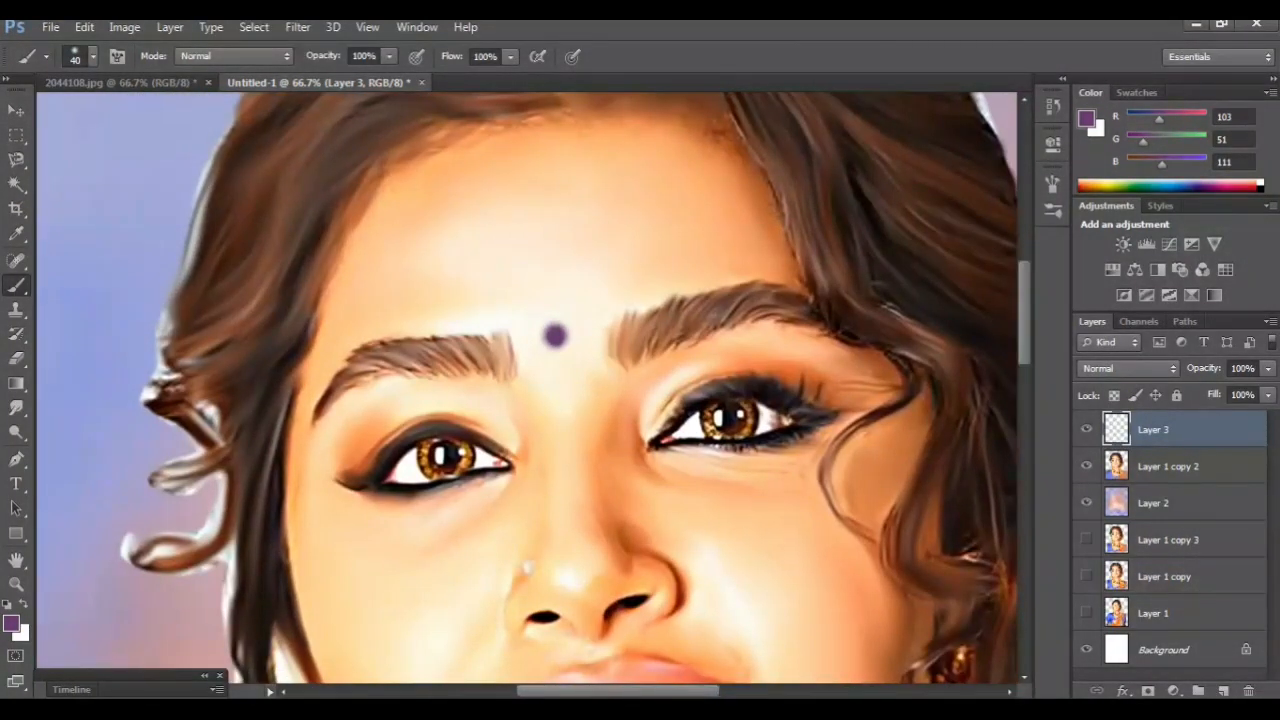
pyautogui.hotkey('ctrl', '+')
pyautogui.hotkey('ctrl', '+')
pyautogui.hscroll(-1, 527, 387)
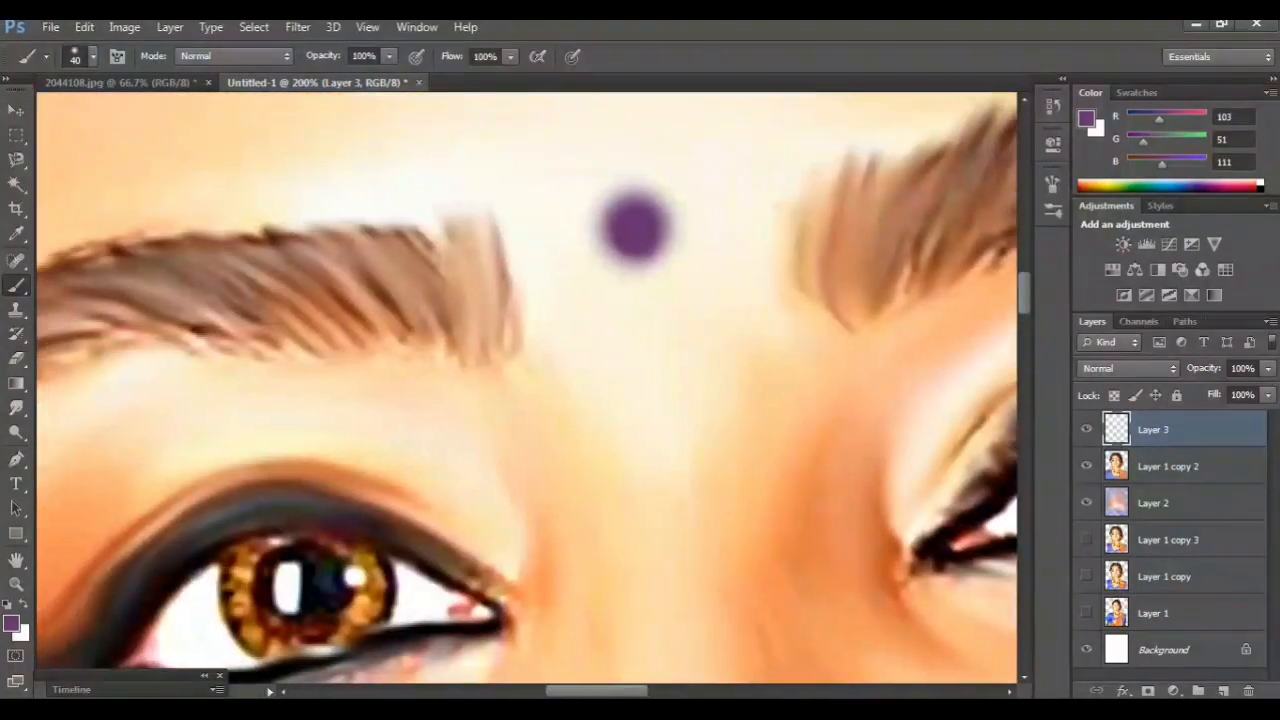
pyautogui.hscroll(-2, 527, 387)
pyautogui.scroll(-3, 527, 387)
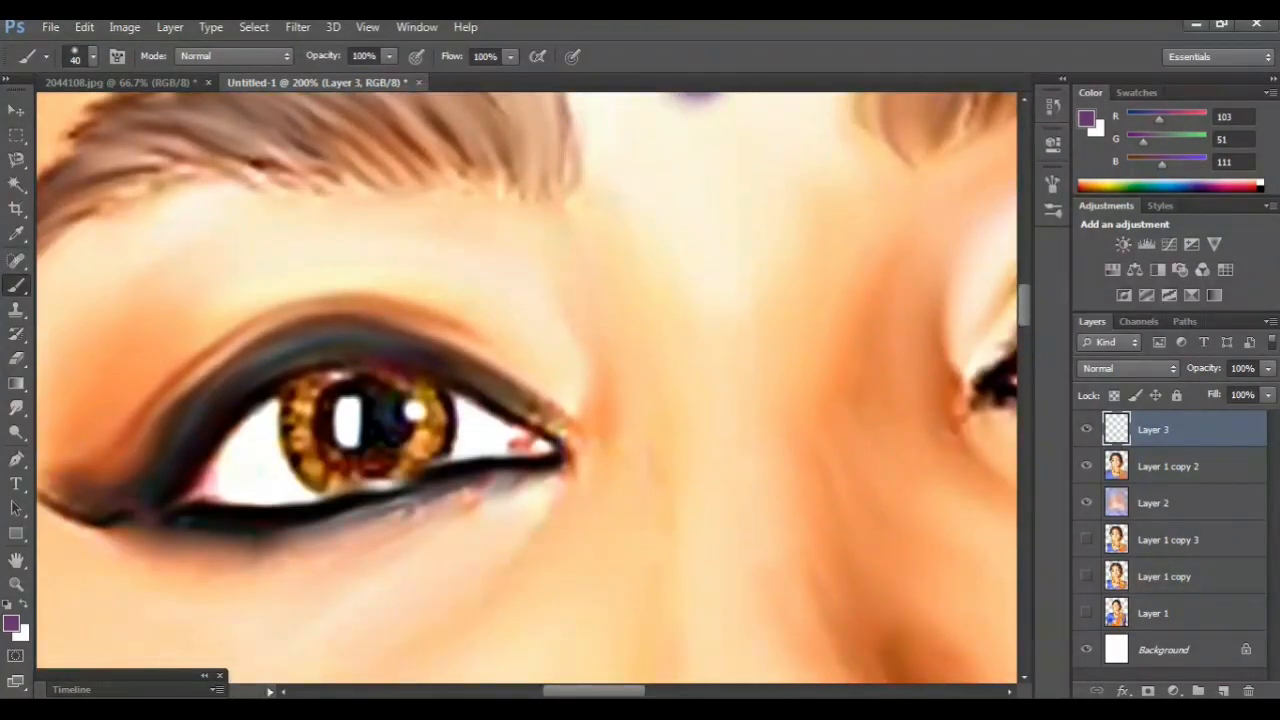
pyautogui.press('[')
pyautogui.press('[')
pyautogui.press('[')
pyautogui.keyDown('alt'); pyautogui.click(348, 422); pyautogui.keyUp('alt')
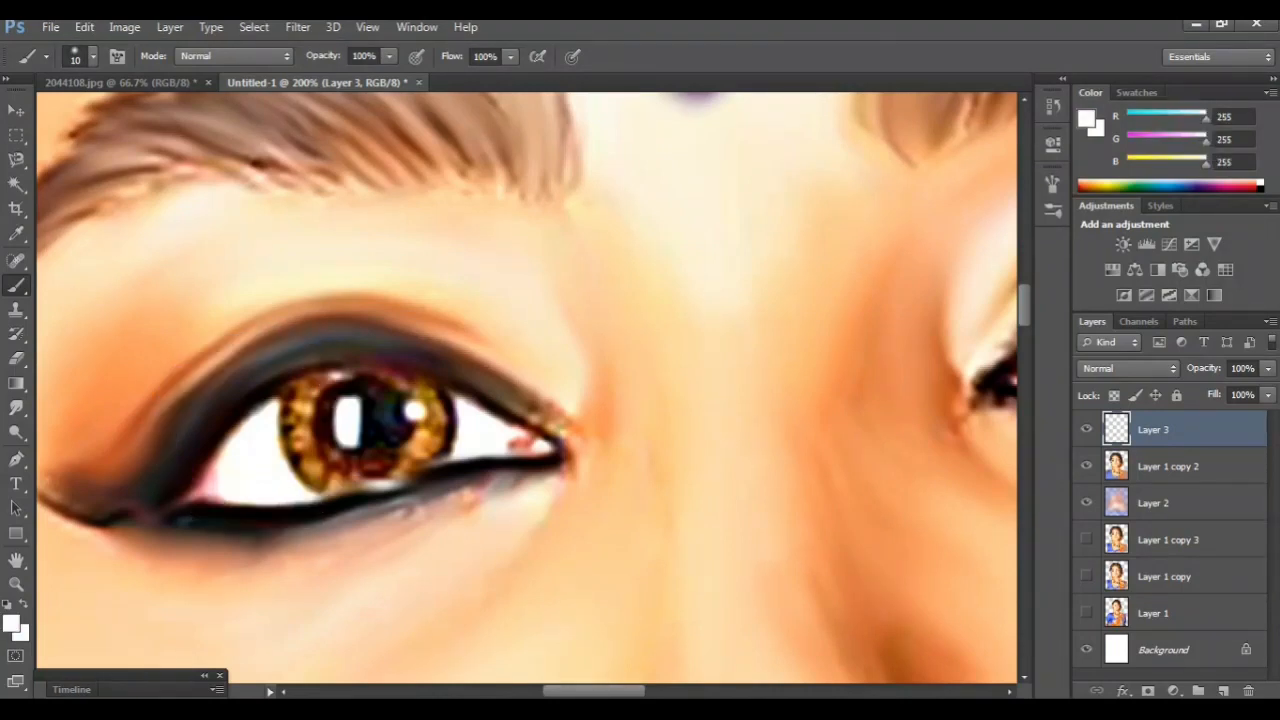
pyautogui.moveTo(482, 411); pyautogui.dragTo(513, 426)
# - Paint white over the right eye's inner white and brighten the round highlights in both pupils
pyautogui.hscroll(10, 527, 388)
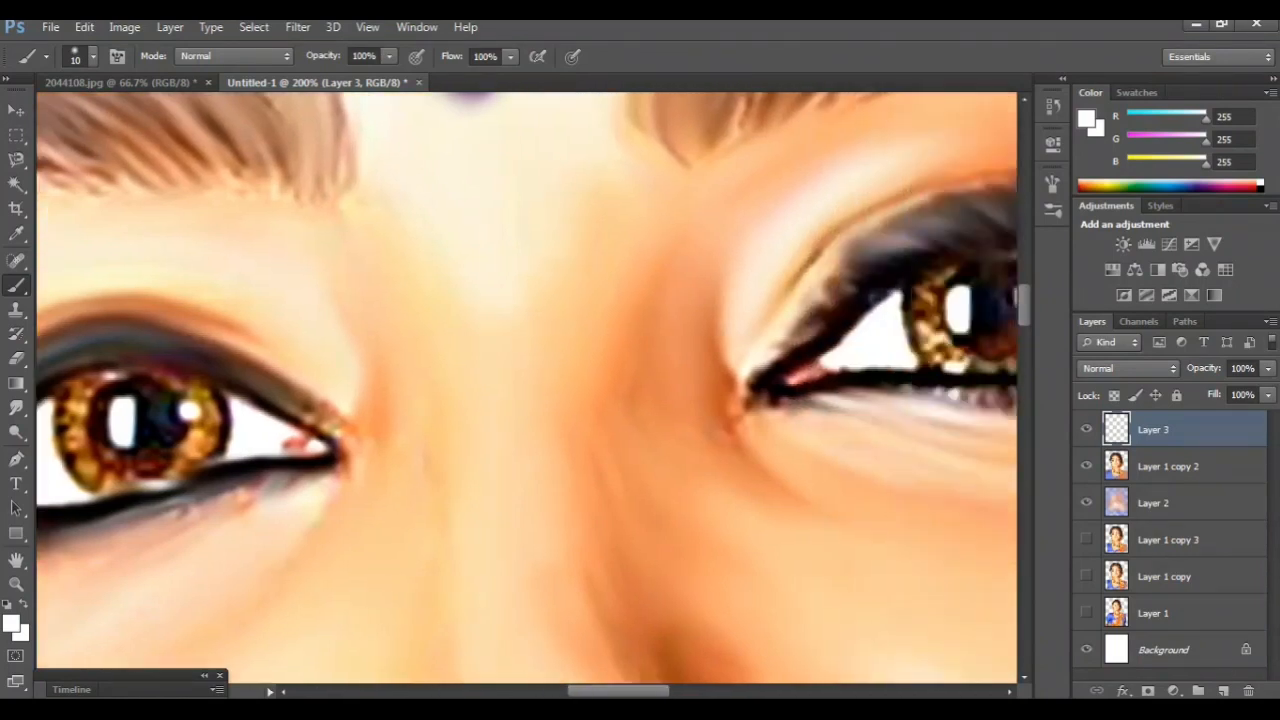
pyautogui.moveTo(877, 324)
pyautogui.mouseDown()
pyautogui.moveTo(864, 300)
pyautogui.moveTo(884, 327)
pyautogui.moveTo(906, 303)
pyautogui.moveTo(908, 332)
pyautogui.moveTo(890, 325)
pyautogui.mouseUp()
pyautogui.hscroll(-4, 527, 388)
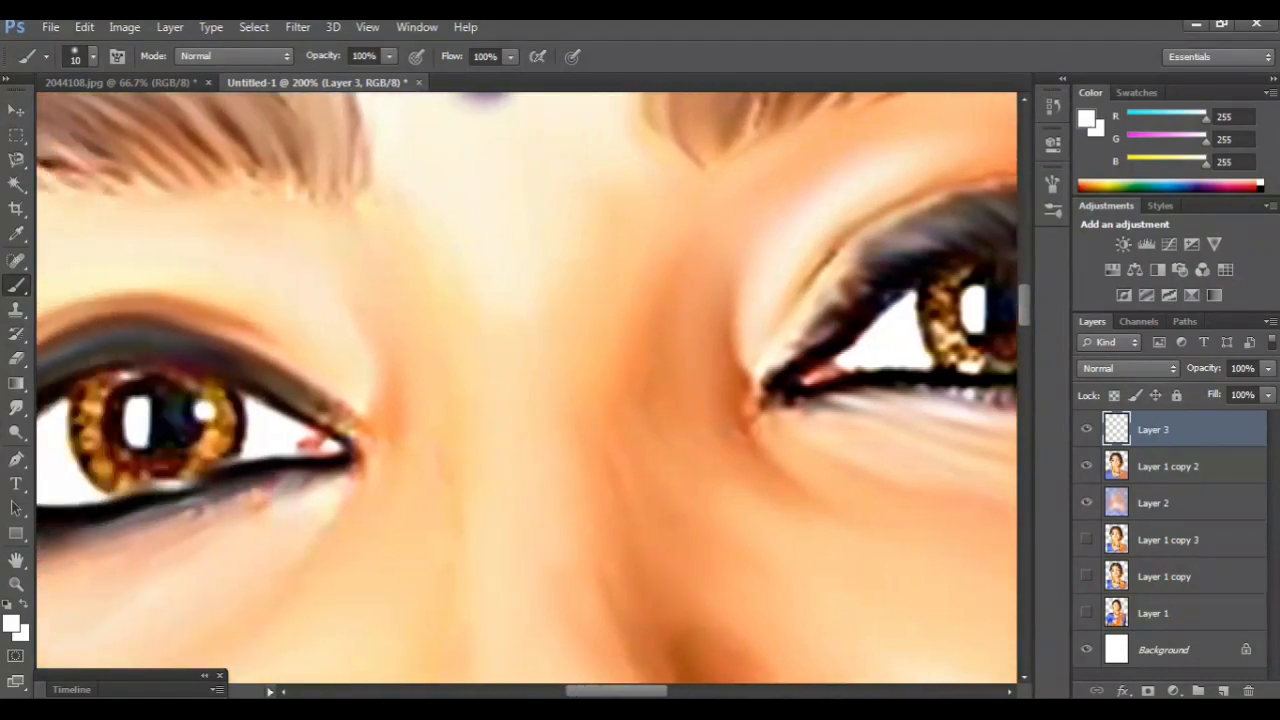
pyautogui.moveTo(217, 408)
pyautogui.mouseDown()
pyautogui.moveTo(219, 434)
pyautogui.moveTo(270, 406)
pyautogui.mouseUp()
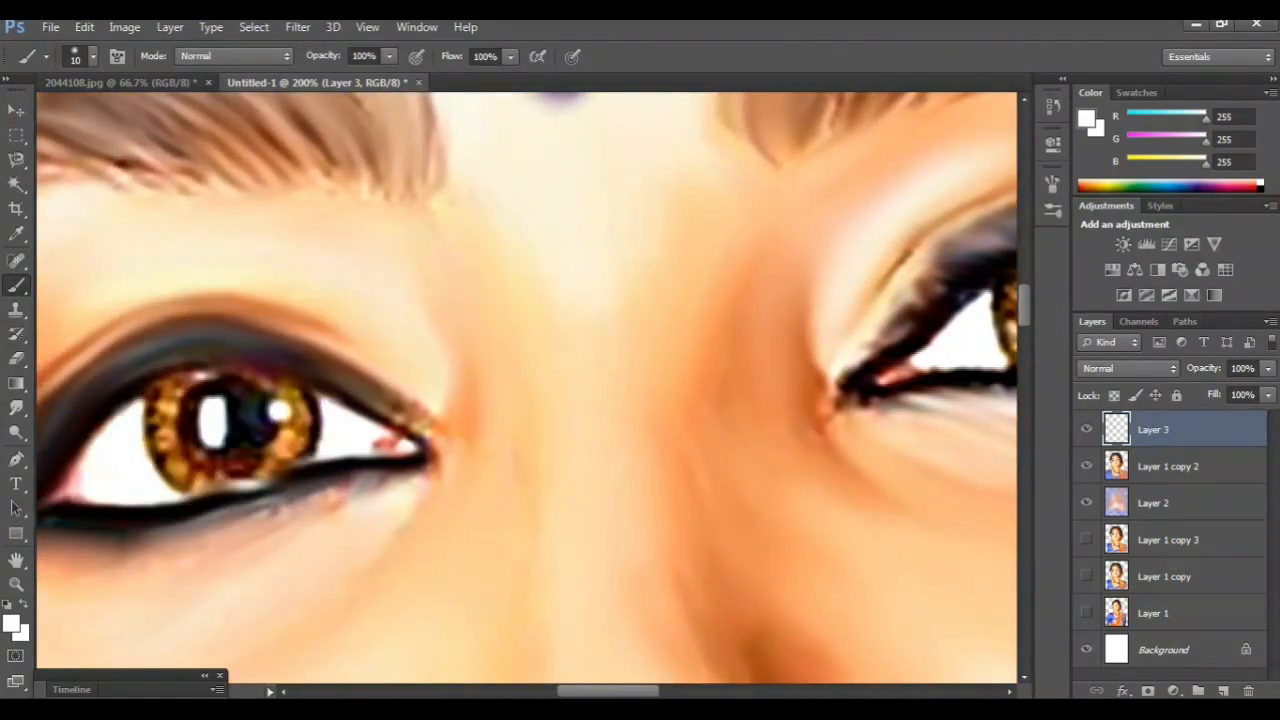
pyautogui.hscroll(4, 527, 388)
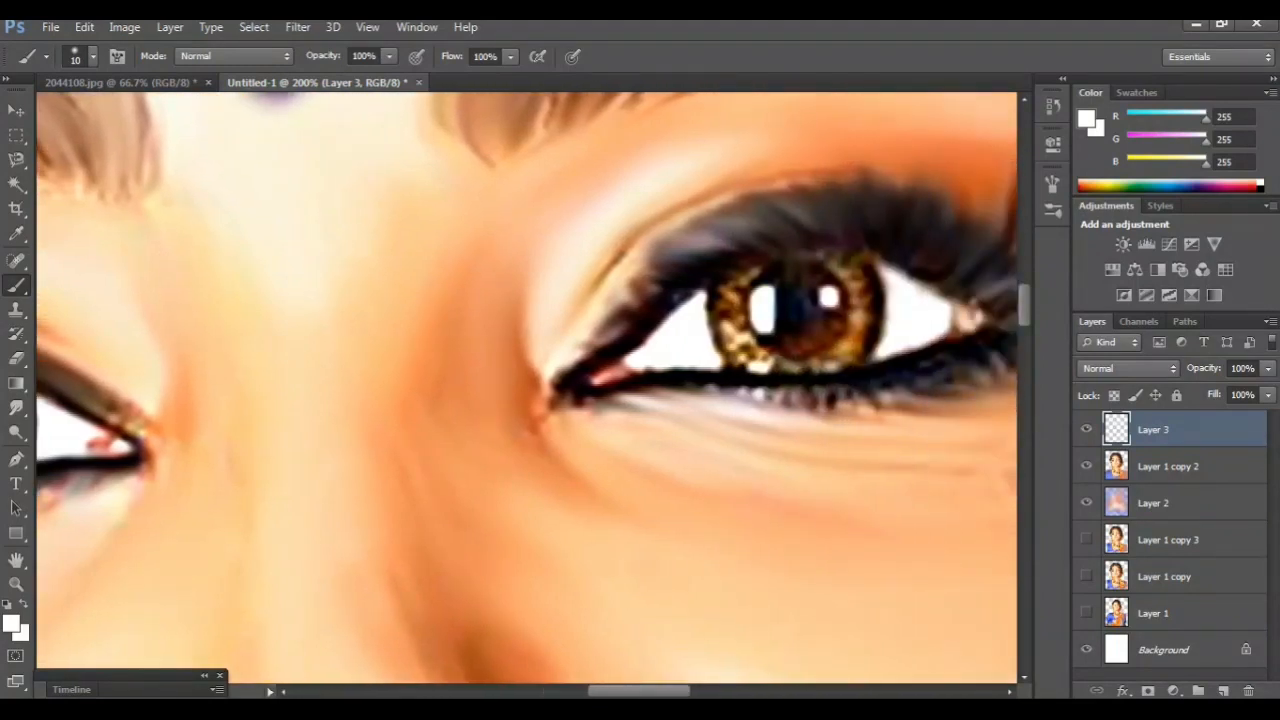
pyautogui.click(825, 302)
pyautogui.hscroll(-5, 527, 388)
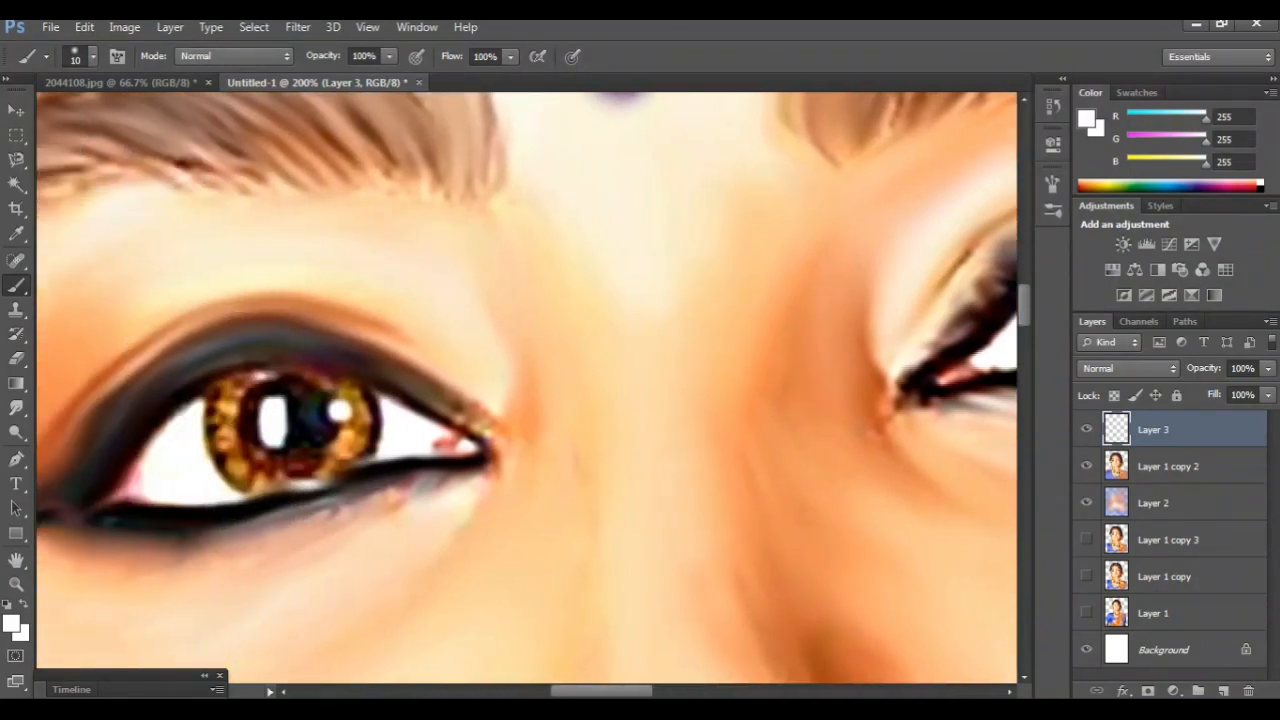
pyautogui.scroll(-1, 527, 388)
pyautogui.hscroll(2, 527, 388)
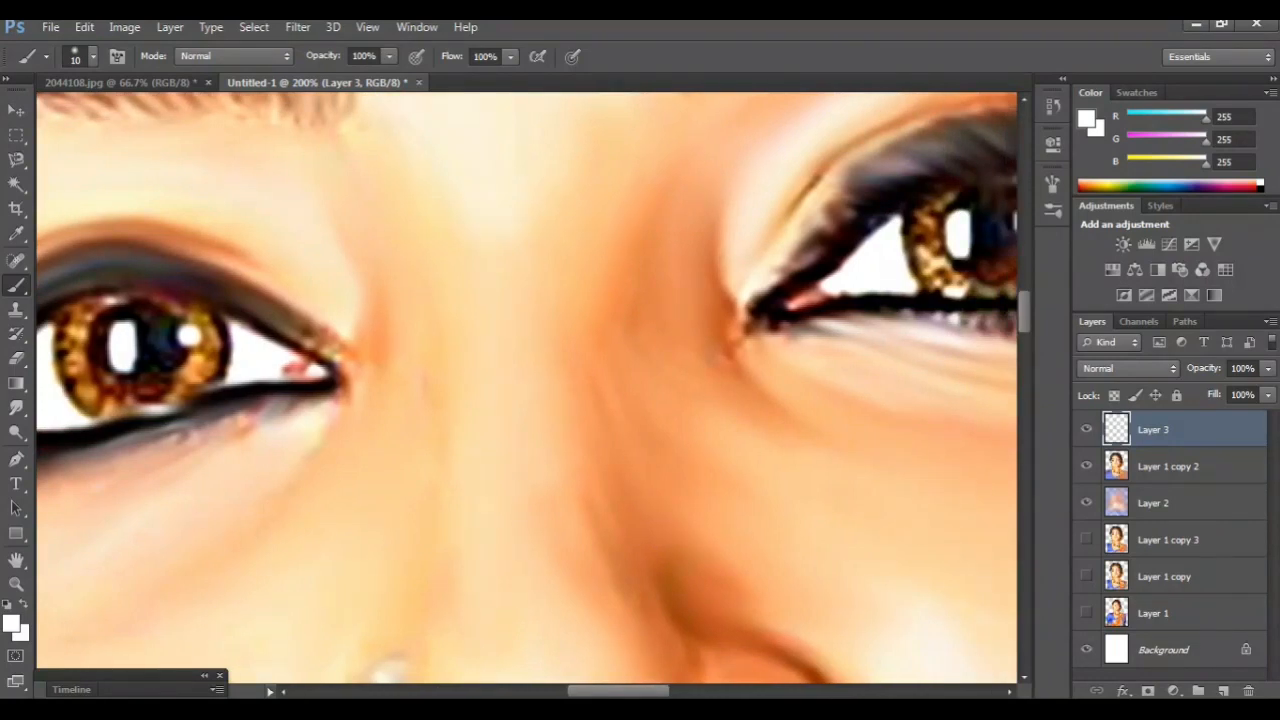
pyautogui.hscroll(-2, 527, 388)
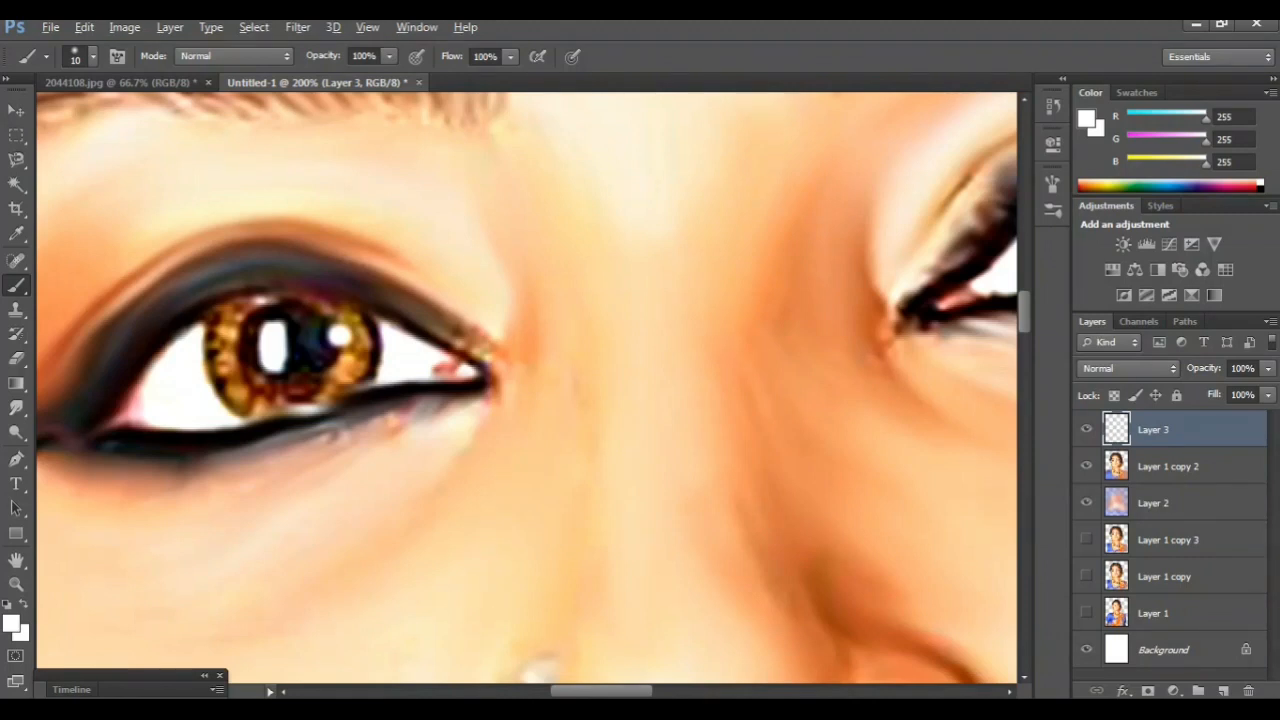
# - Sample the orange skin tone beside the eye and paint it onto both irises with a 15 px brush
pyautogui.keyDown('alt'); pyautogui.click(528, 332); pyautogui.keyUp('alt')
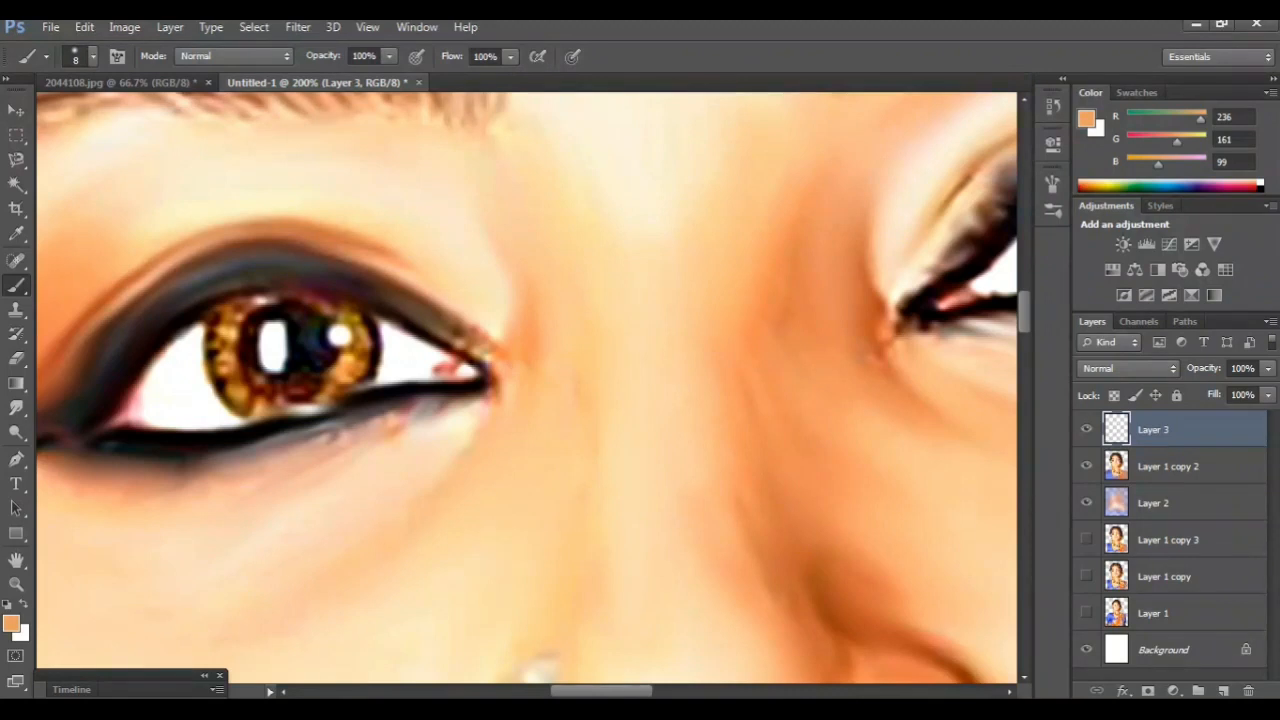
pyautogui.press(']')
pyautogui.press(']')
pyautogui.press(']')
pyautogui.press(']')
pyautogui.moveTo(243, 396); pyautogui.dragTo(229, 381)
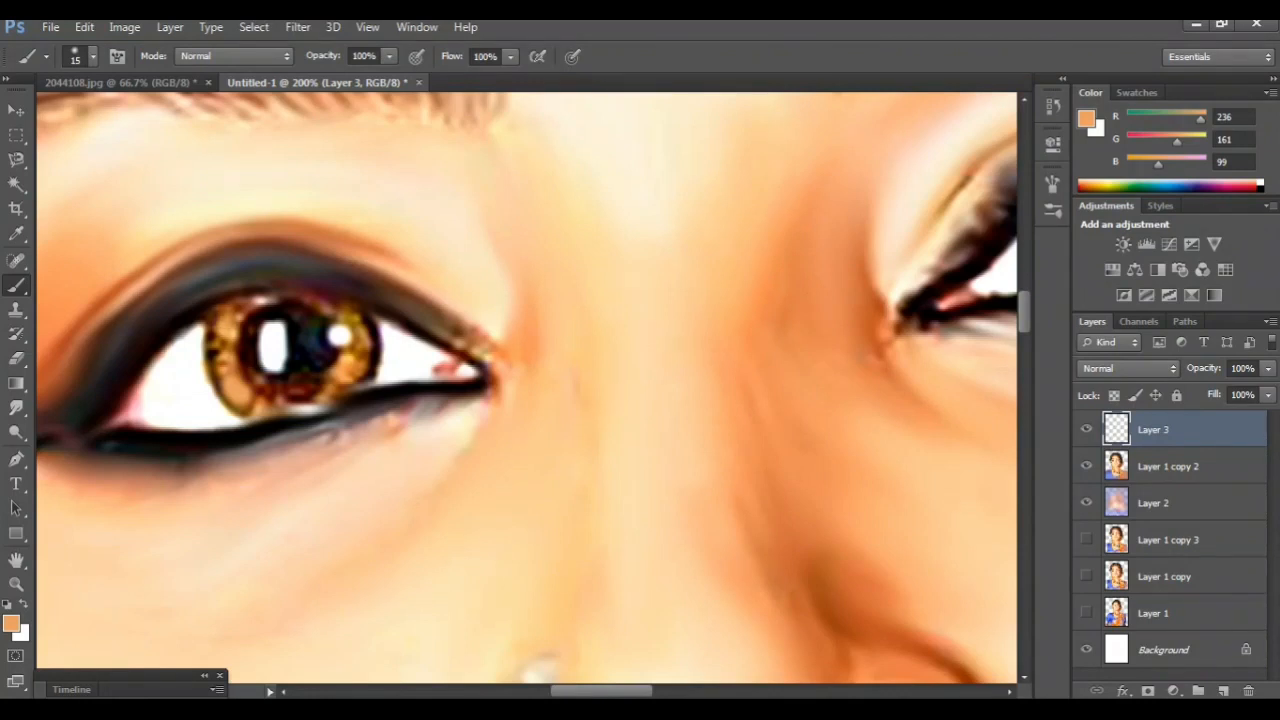
pyautogui.moveTo(357, 369); pyautogui.dragTo(362, 358)
pyautogui.hscroll(5, 527, 388)
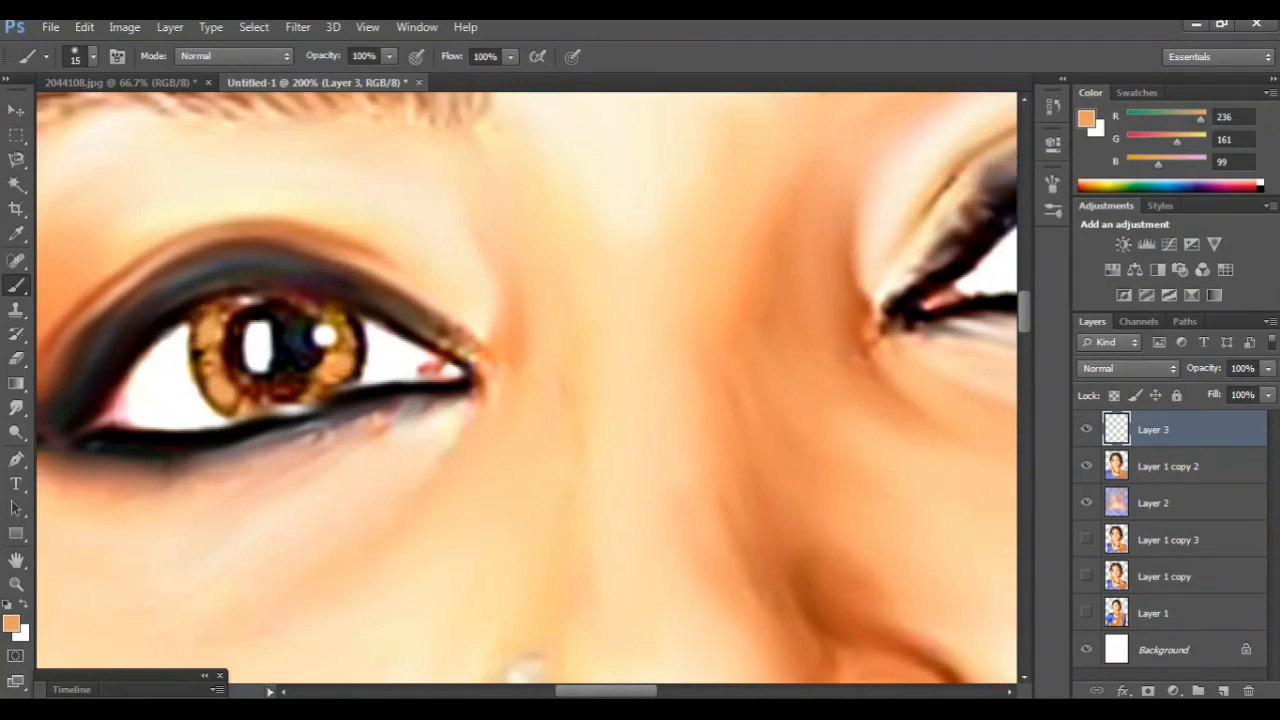
pyautogui.moveTo(917, 236); pyautogui.dragTo(907, 266)
pyautogui.moveTo(806, 268); pyautogui.dragTo(789, 234)
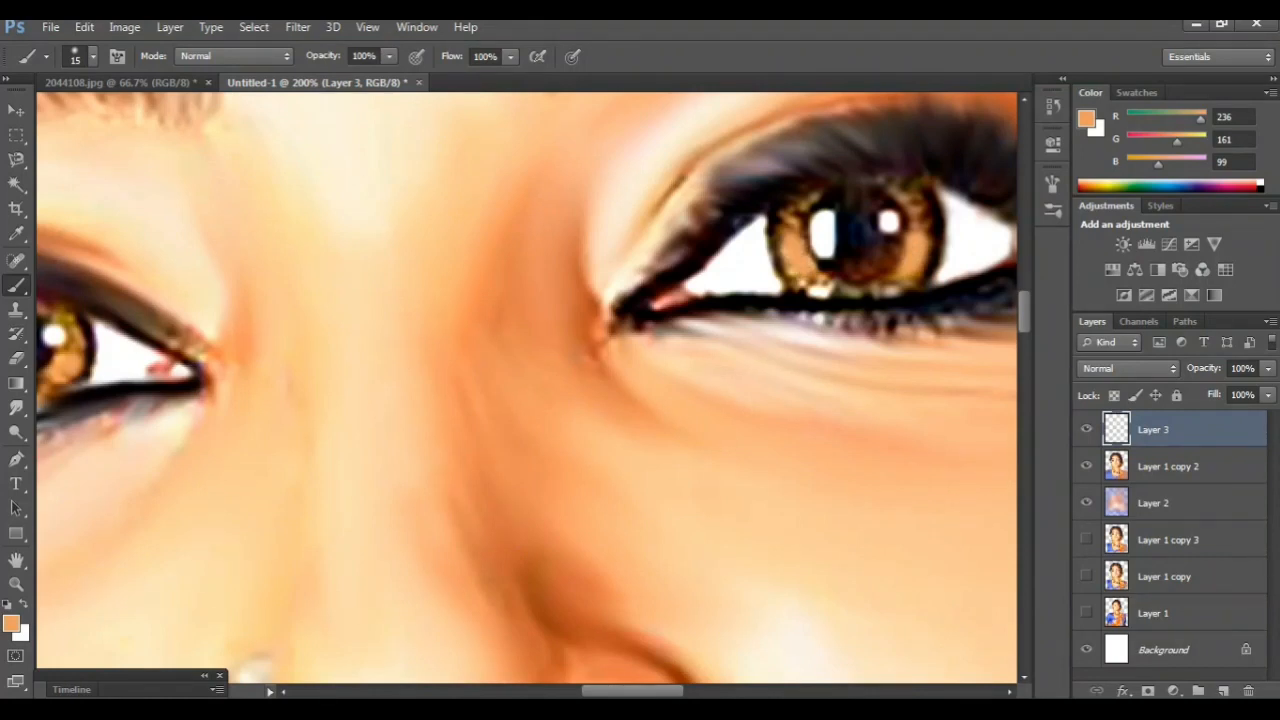
# - Sample white from the right eye's highlight and dab a soft light spot on each lower side of its iris
pyautogui.keyDown('alt'); pyautogui.click(823, 236); pyautogui.keyUp('alt')
pyautogui.click(906, 266)
pyautogui.click(800, 264)
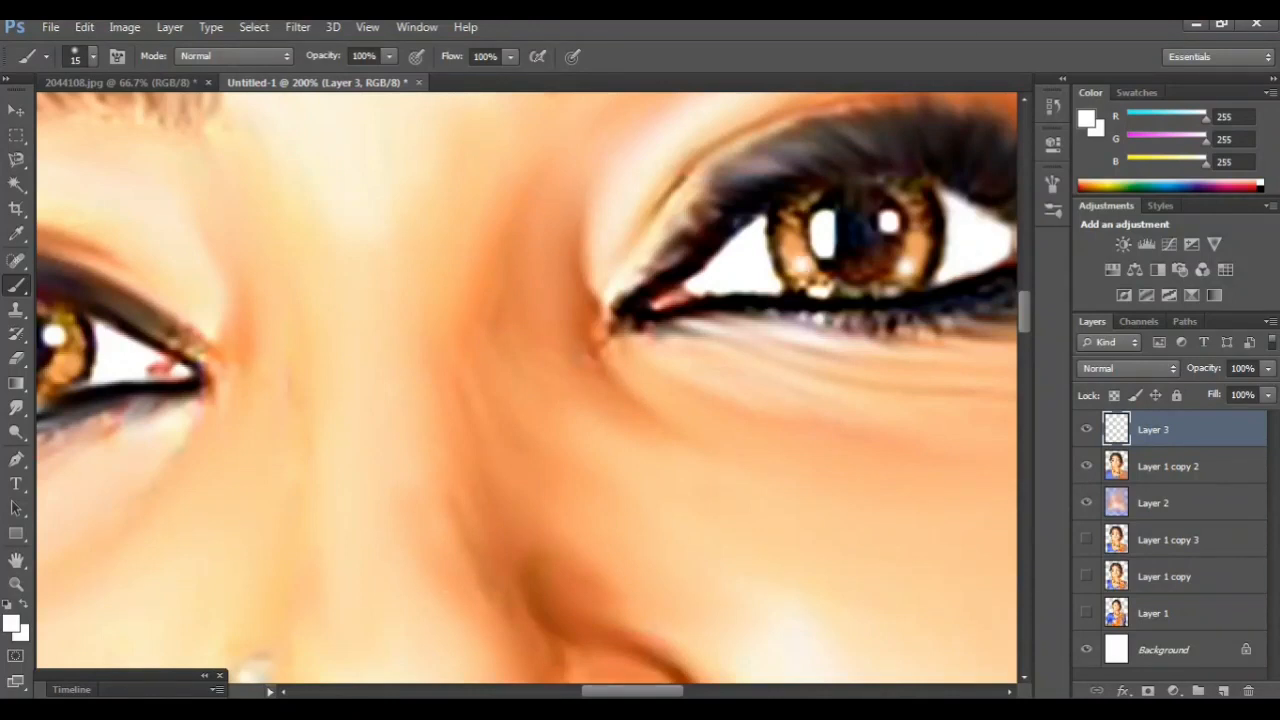
# - Dab soft white light spots on the lower and outer side of the left eye's iris with the 15 px brush
pyautogui.hscroll(-4, 800, 264)
pyautogui.click(200, 389)
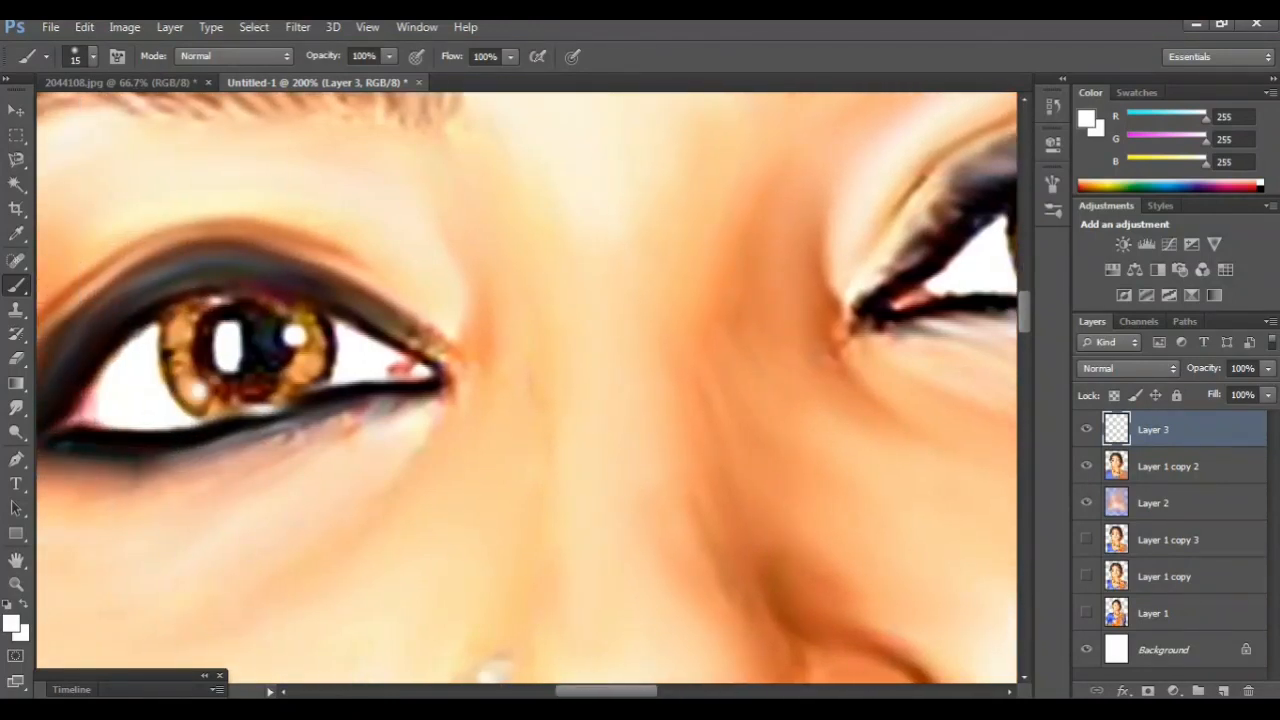
pyautogui.click(179, 347)
pyautogui.hotkey('ctrl', '-')
pyautogui.hotkey('ctrl', '-')
pyautogui.hotkey('ctrl', '-')
pyautogui.hotkey('ctrl', '-')
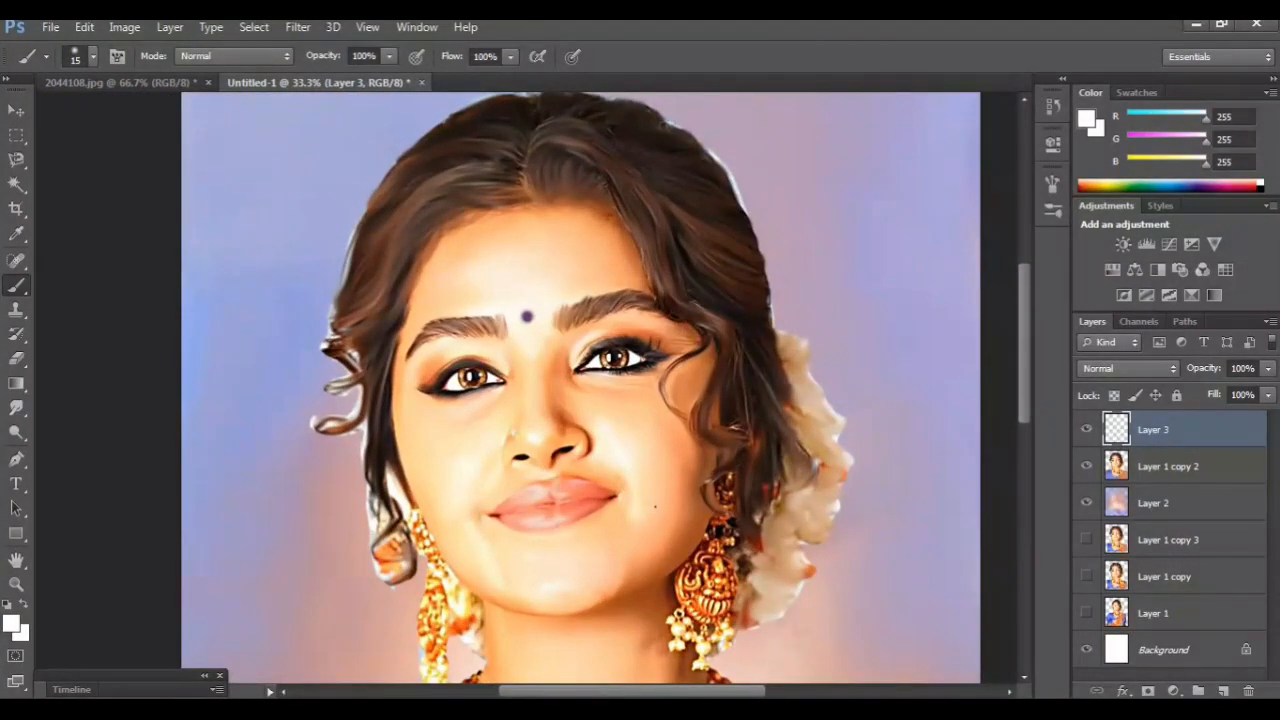
# - Smudge the white fringe along the left outline of the hair on Layer 1 copy 2 with a 175 px brush at 75% strength
pyautogui.hotkey('ctrl', '+')
pyautogui.scroll(4, 528, 388)
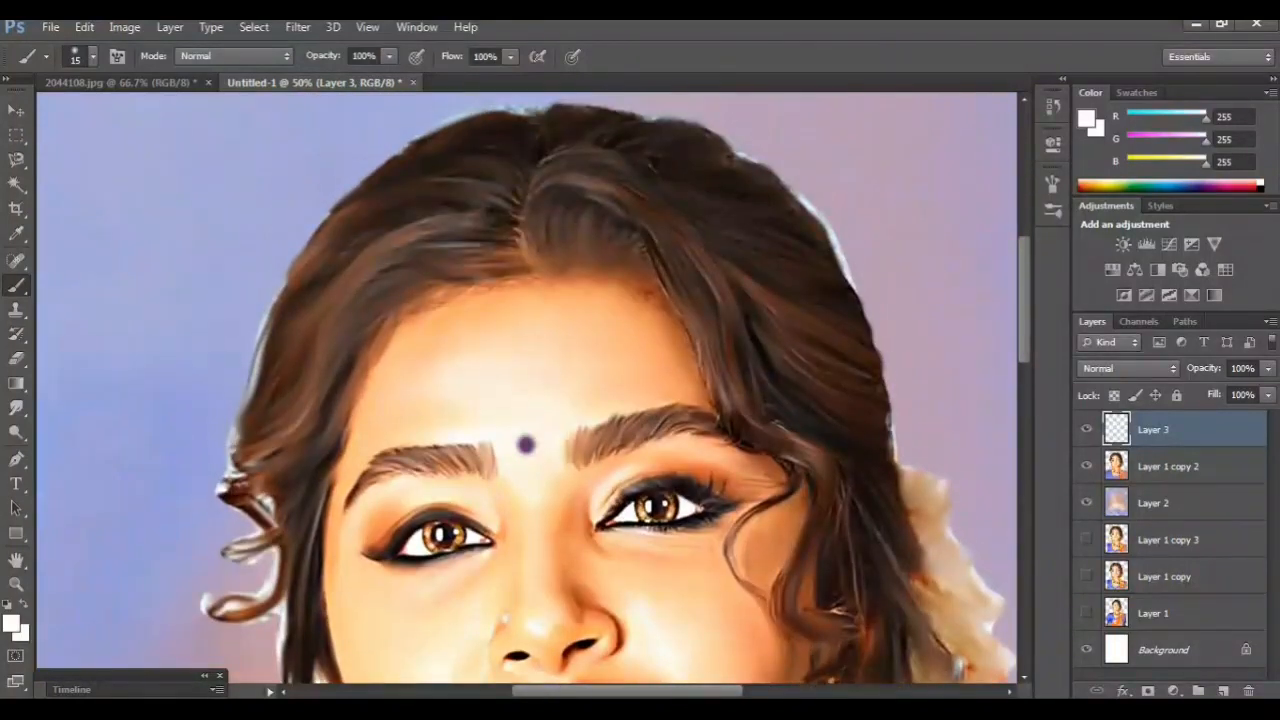
pyautogui.click(1168, 466)
pyautogui.click(16, 407)
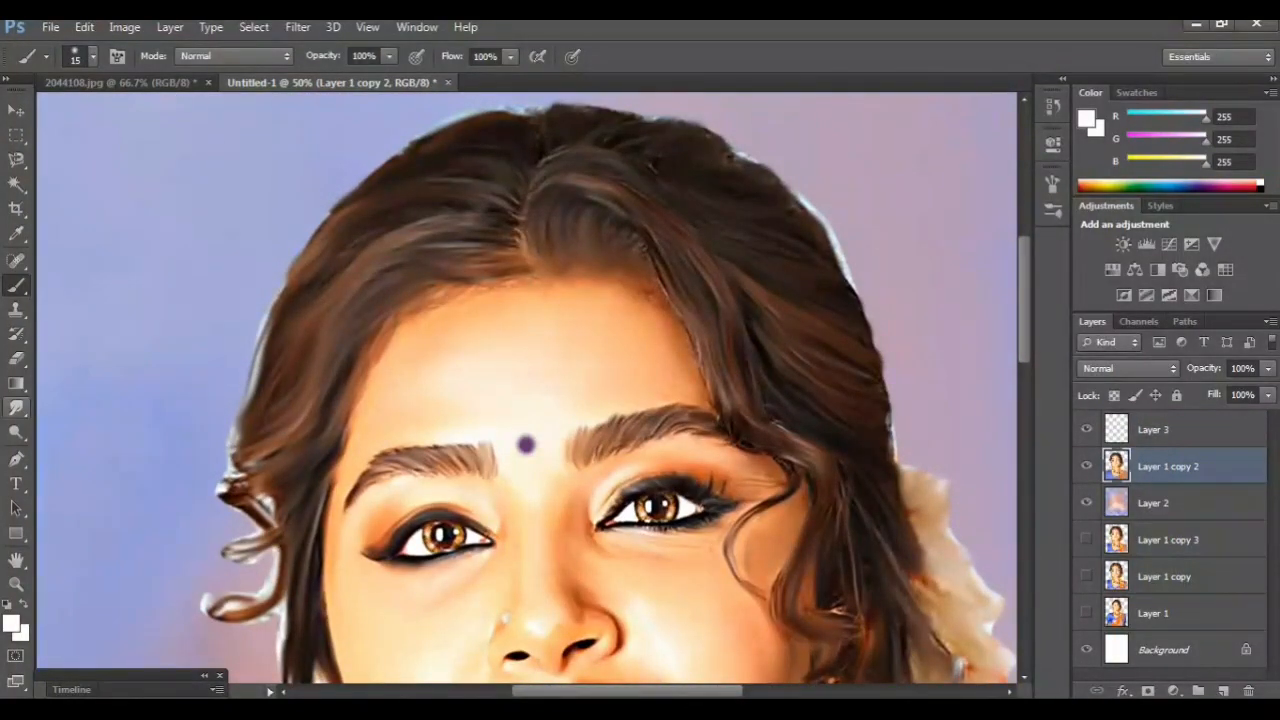
pyautogui.click(101, 440)
pyautogui.scroll(3, 528, 388)
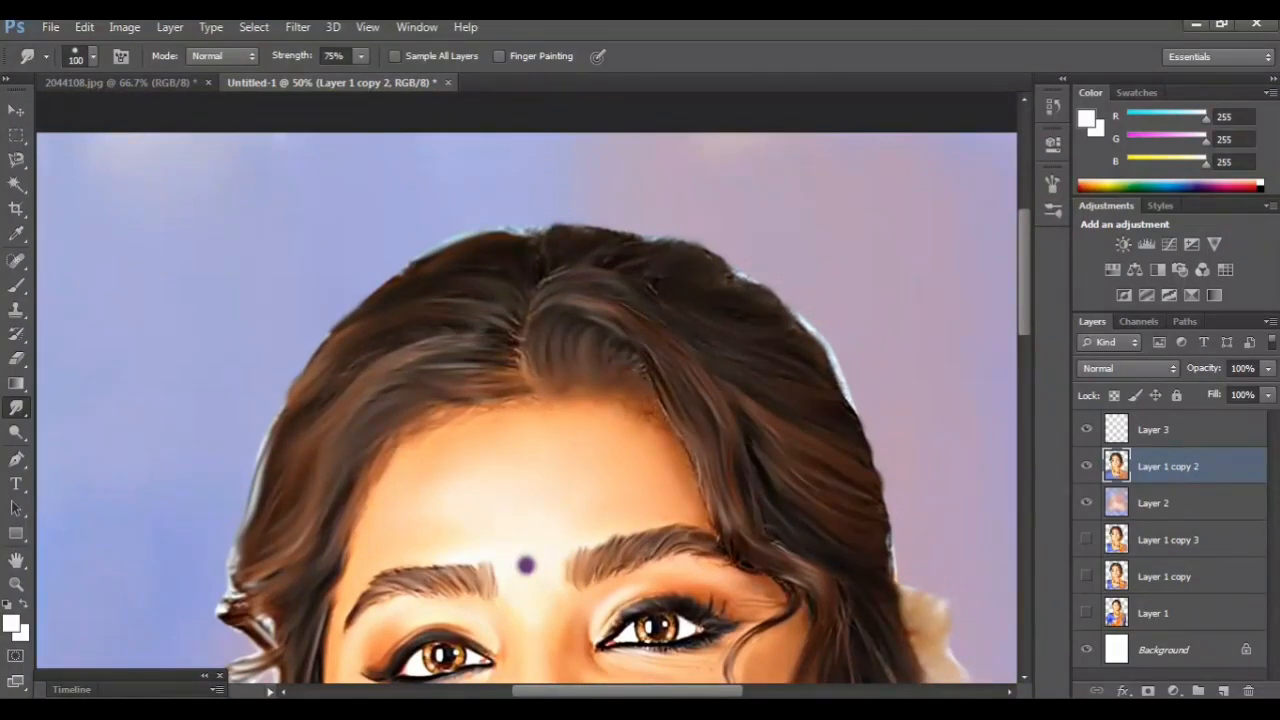
pyautogui.hotkey('ctrl', '+')
pyautogui.hscroll(-2, 528, 388)
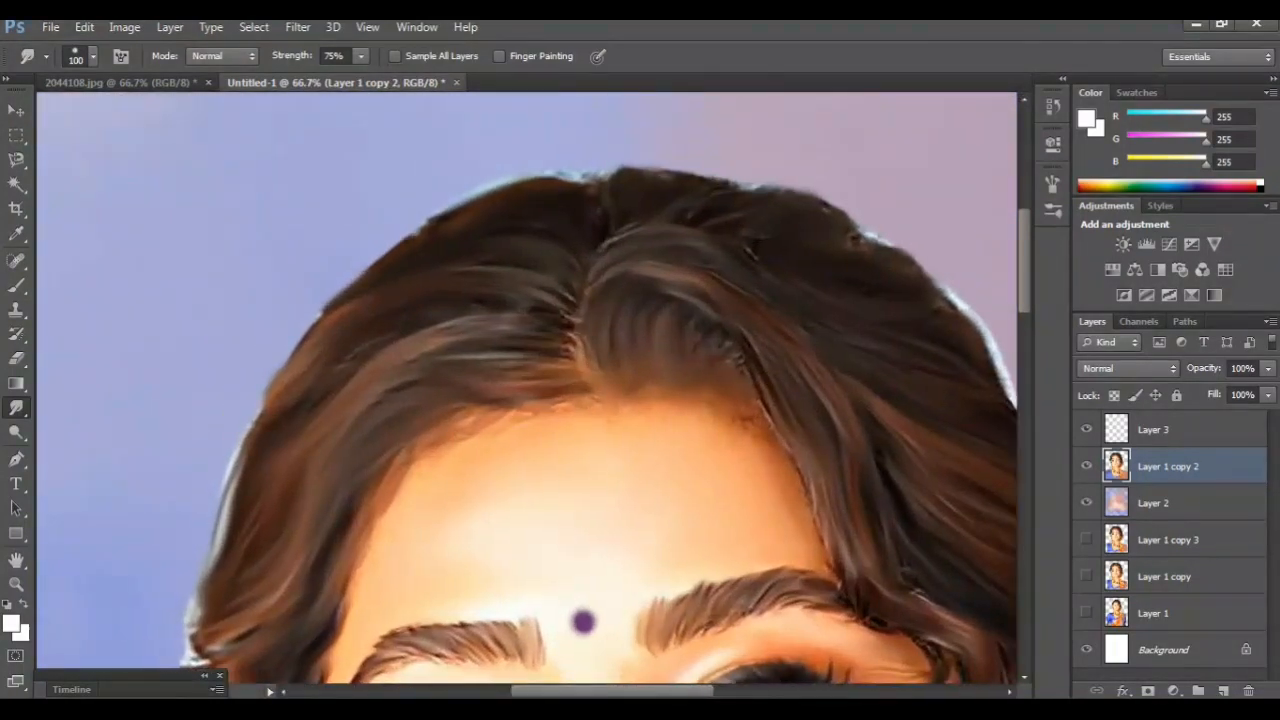
pyautogui.moveTo(314, 342); pyautogui.dragTo(234, 466)
pyautogui.scroll(-1, 528, 388)
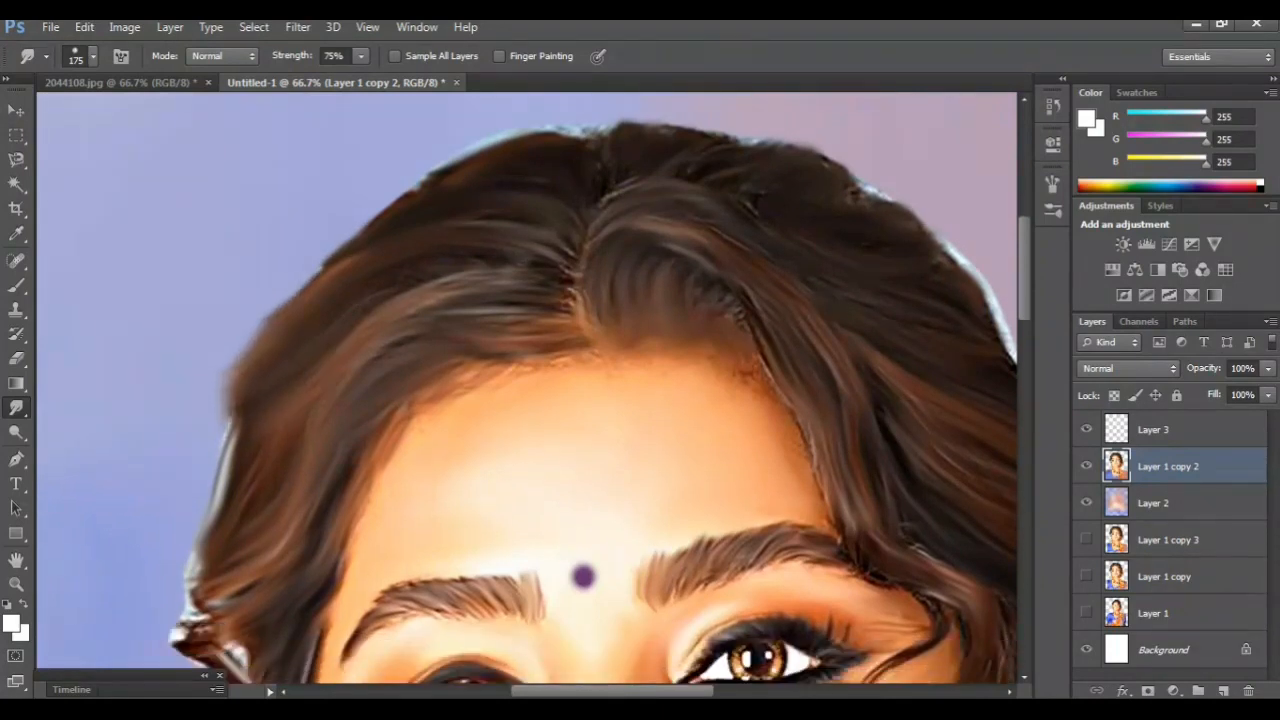
pyautogui.moveTo(250, 404); pyautogui.dragTo(220, 462)
# - Smudge the crown and right outline of the hair into the background with a 125 px brush, down to the flowers
pyautogui.moveTo(625, 357); pyautogui.dragTo(428, 420)
pyautogui.press('[')
pyautogui.press('[')
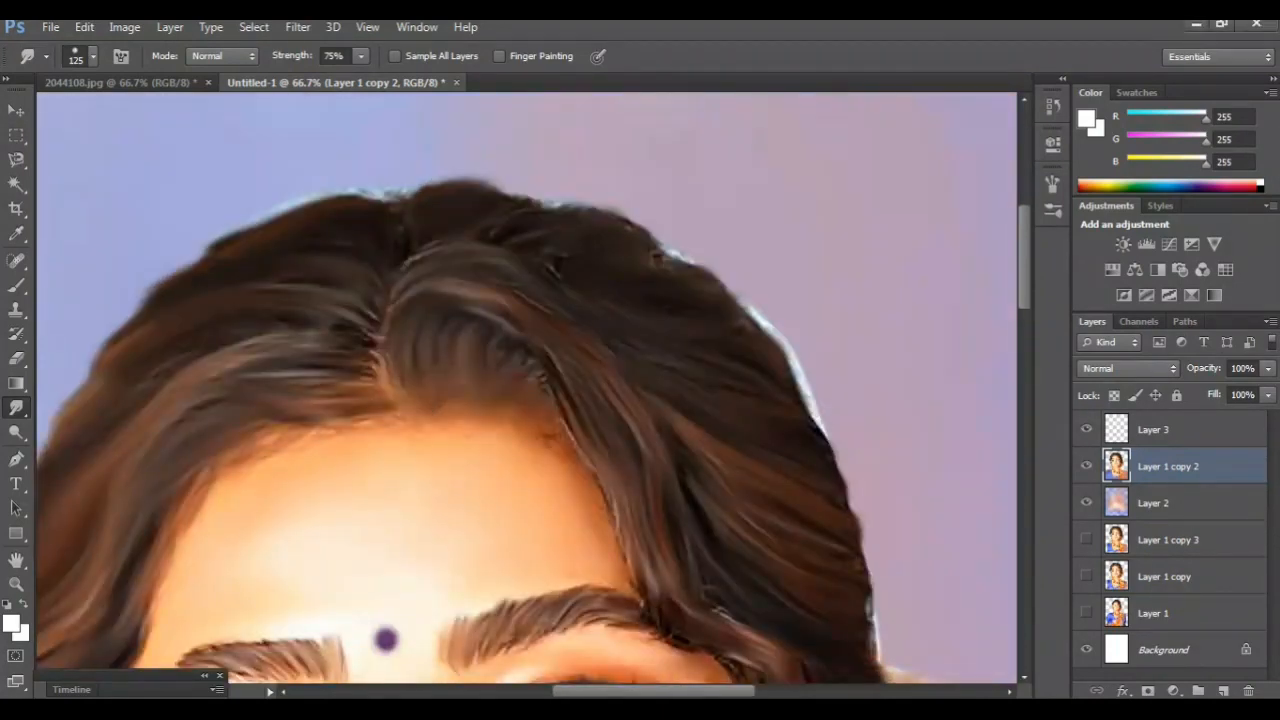
pyautogui.moveTo(508, 212)
pyautogui.mouseDown()
pyautogui.moveTo(596, 219)
pyautogui.moveTo(674, 256)
pyautogui.moveTo(560, 256)
pyautogui.moveTo(638, 320)
pyautogui.mouseUp()
pyautogui.hscroll(3, 620, 320)
pyautogui.moveTo(550, 315); pyautogui.dragTo(612, 428)
pyautogui.hscroll(3, 612, 428)
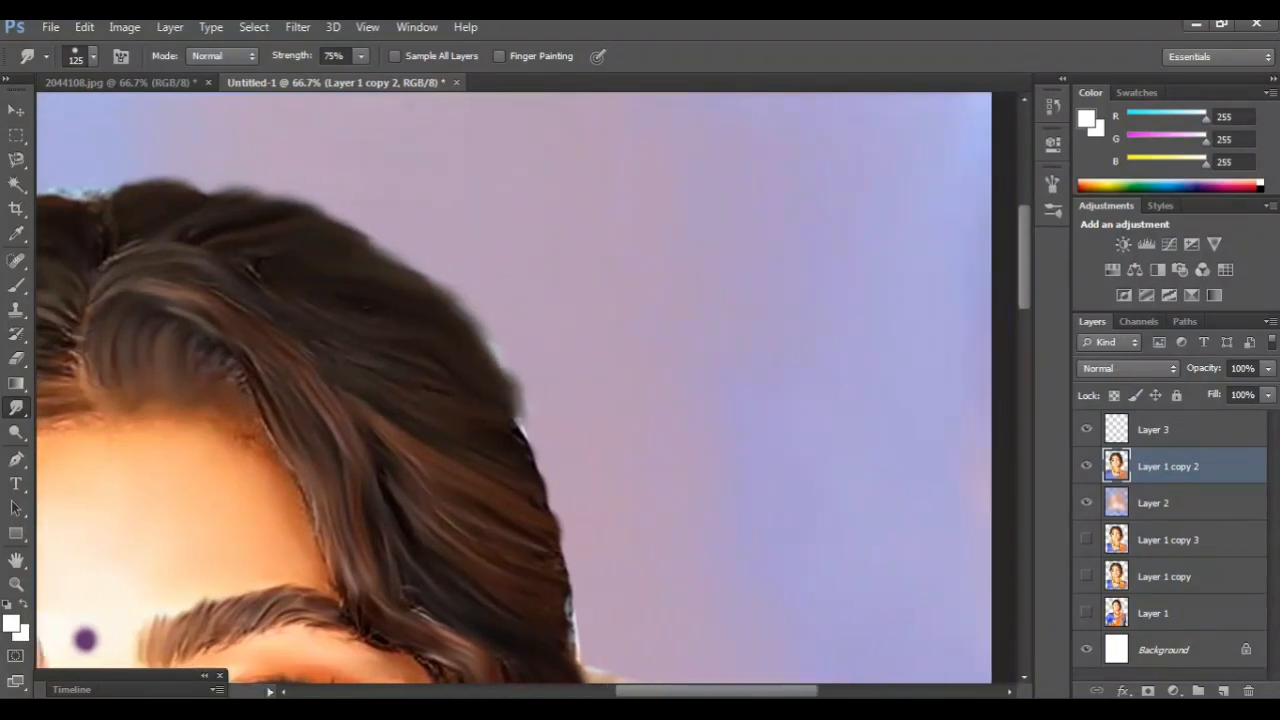
pyautogui.scroll(-3, 612, 428)
pyautogui.moveTo(510, 340); pyautogui.dragTo(530, 374)
pyautogui.scroll(-6, 341, 492)
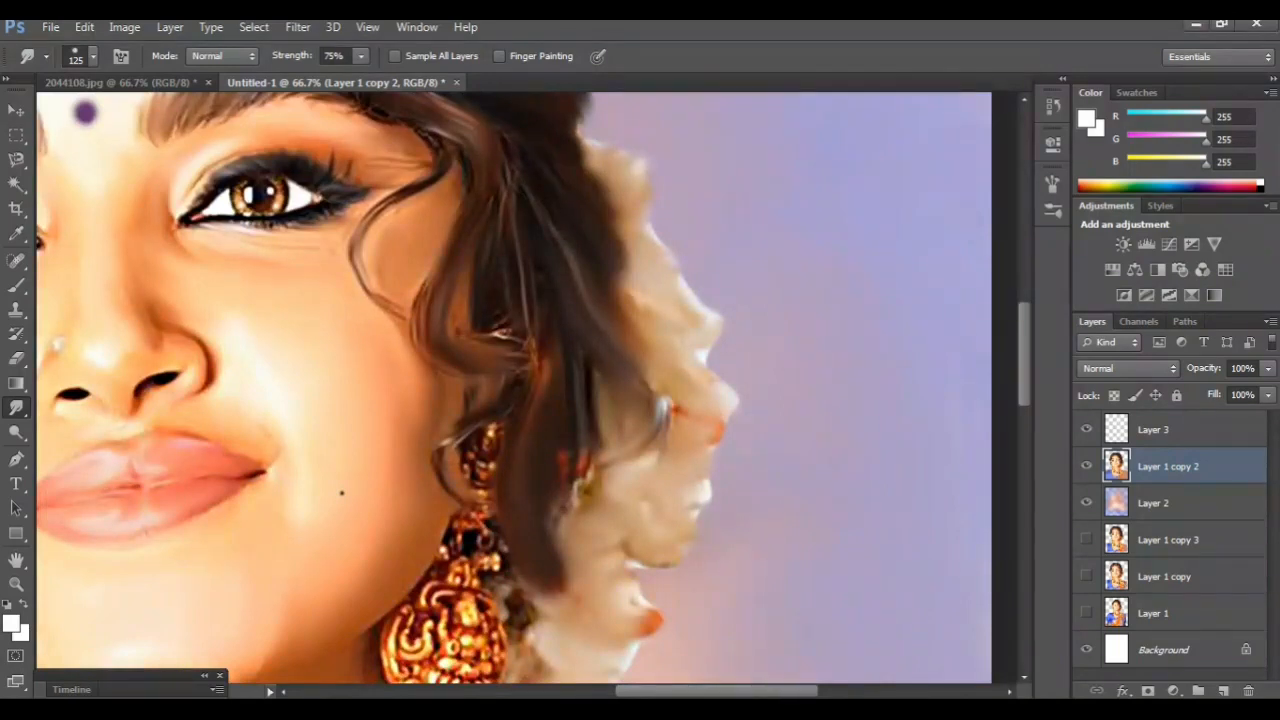
# - Review the whole portrait at 25% zoom, from the hair outline down to the necklace and clothing
pyautogui.hotkey('ctrl', '-')
pyautogui.hotkey('ctrl', '-')
pyautogui.hotkey('ctrl', '-')
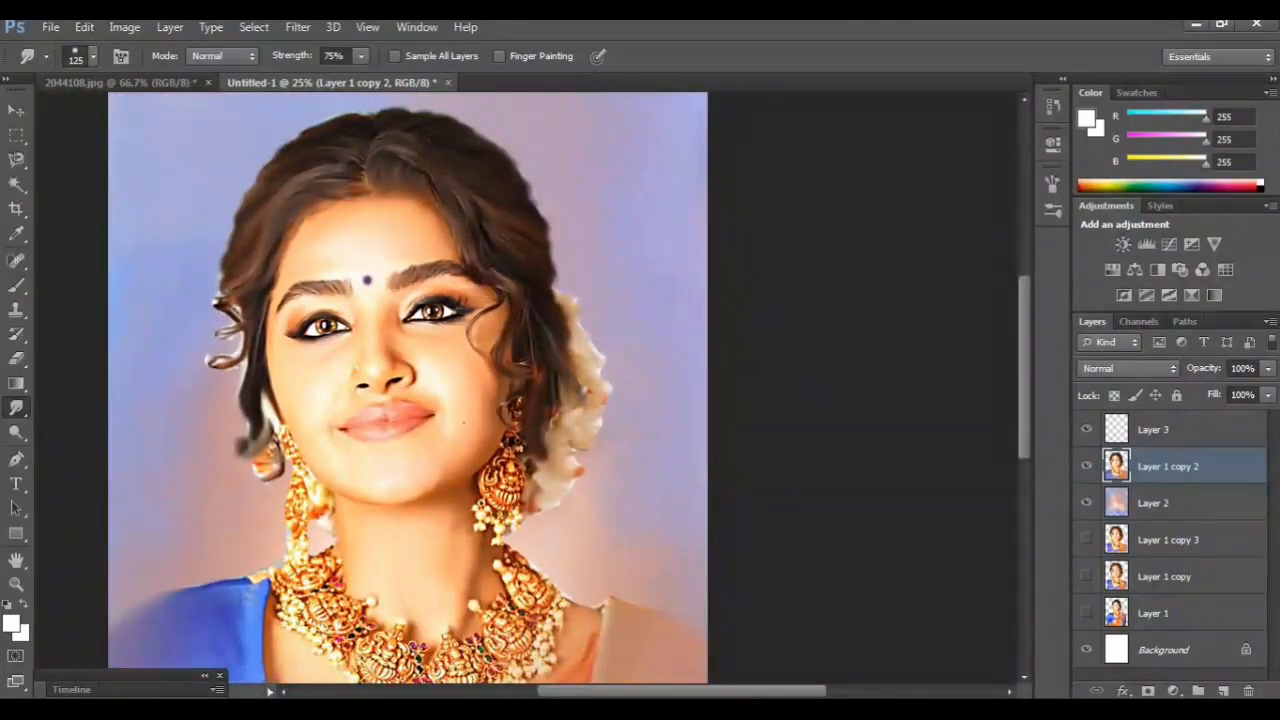
pyautogui.scroll(2, 408, 387)
pyautogui.hscroll(-5, 445, 388)
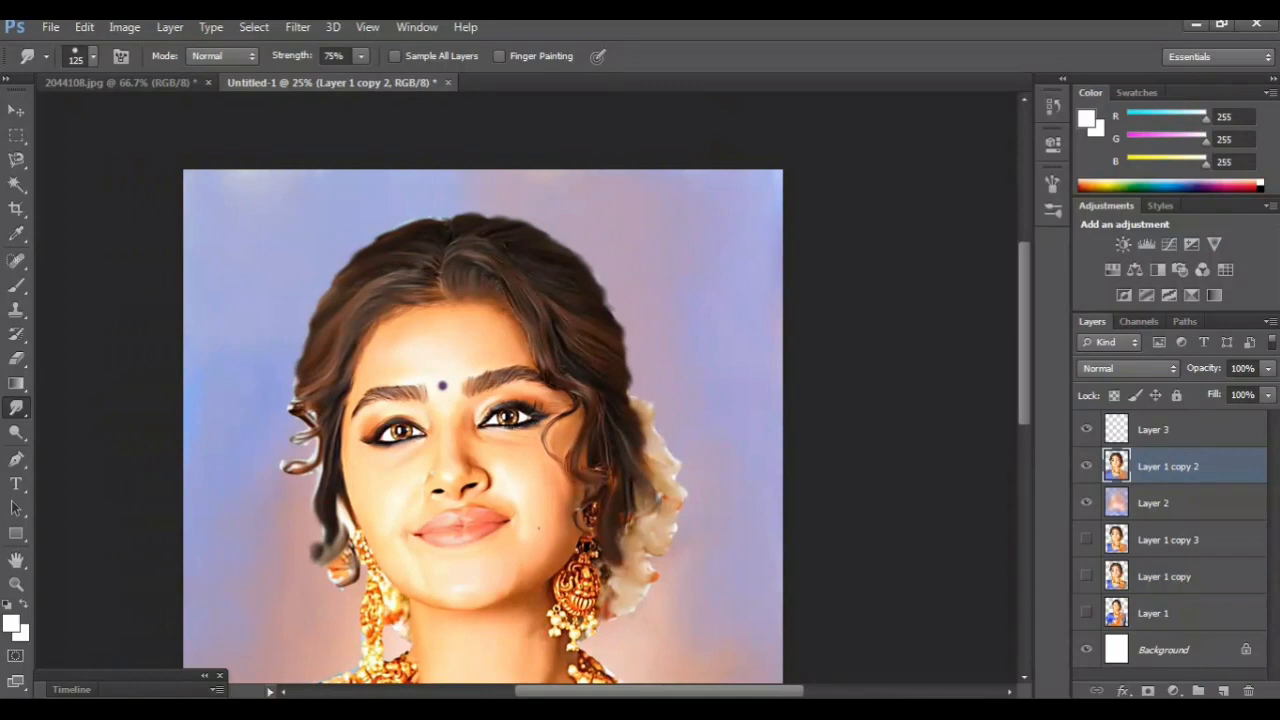
pyautogui.scroll(-5, 445, 388)
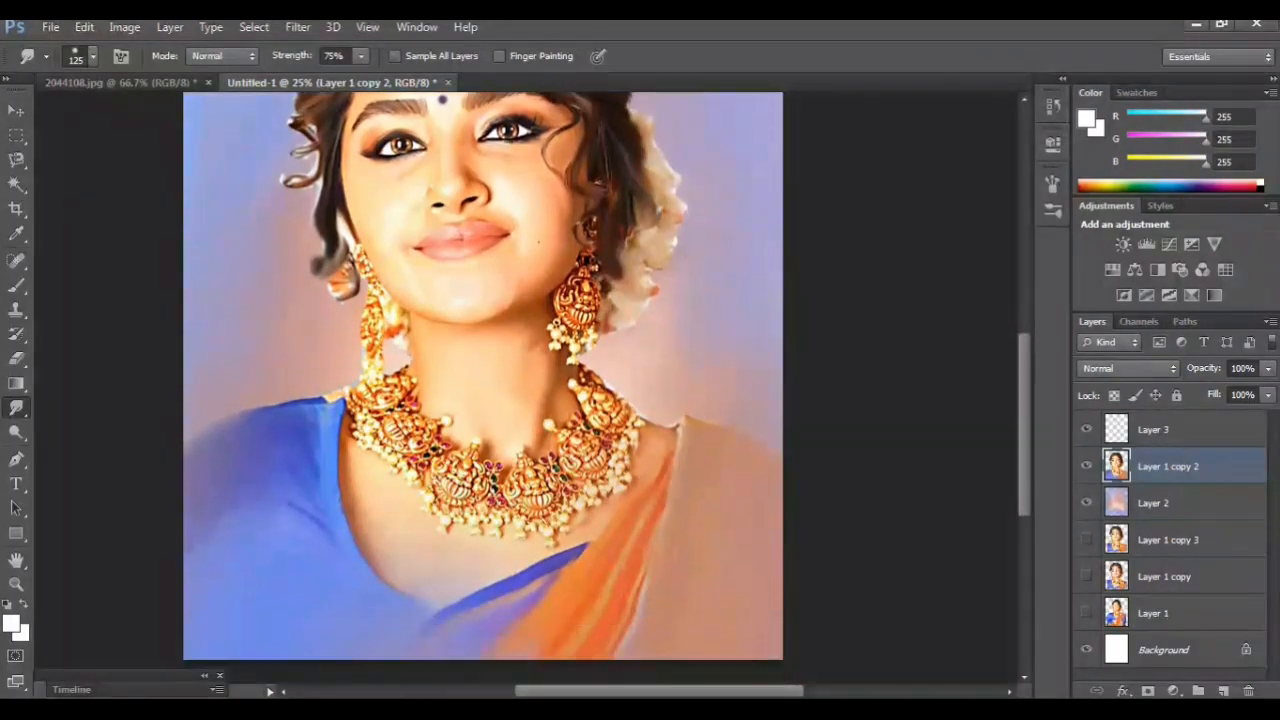
pyautogui.scroll(2, 483, 388)
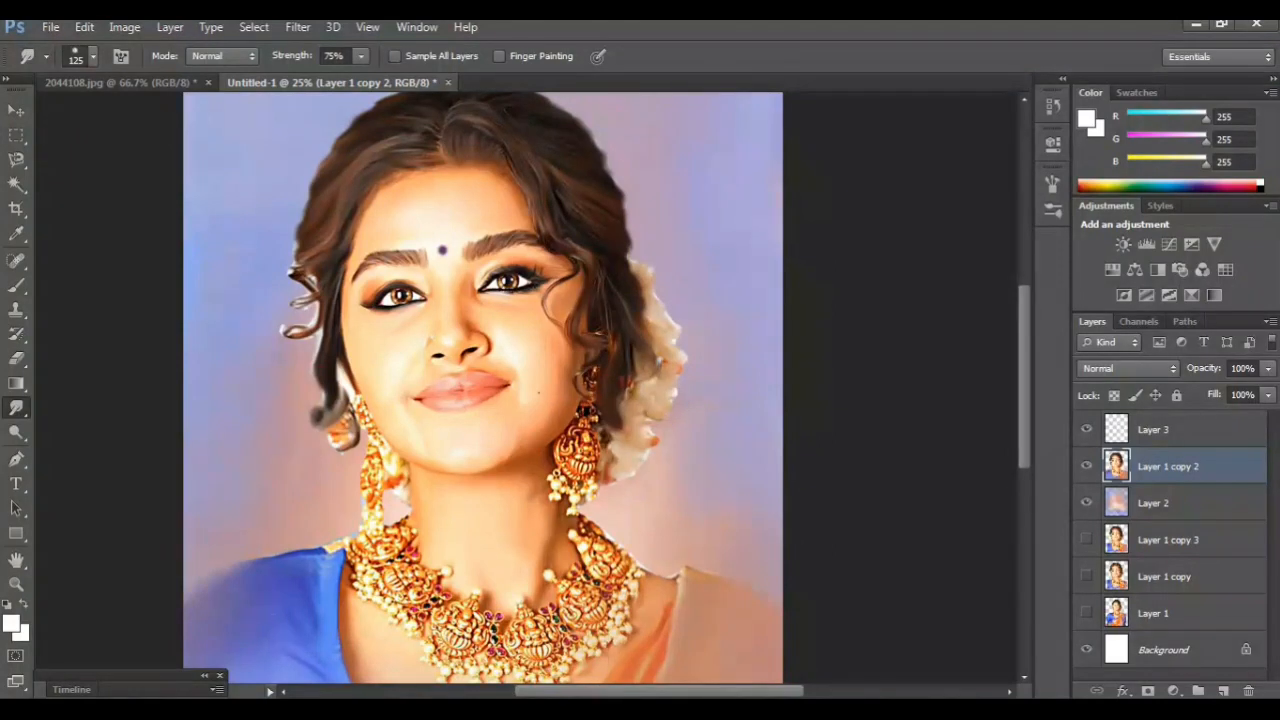
# - Stamp the camera logo in black on Layer 3 in the portrait's upper-right corner with the 600 px Pencil tool, in full-screen view without panels
pyautogui.click(16, 284)
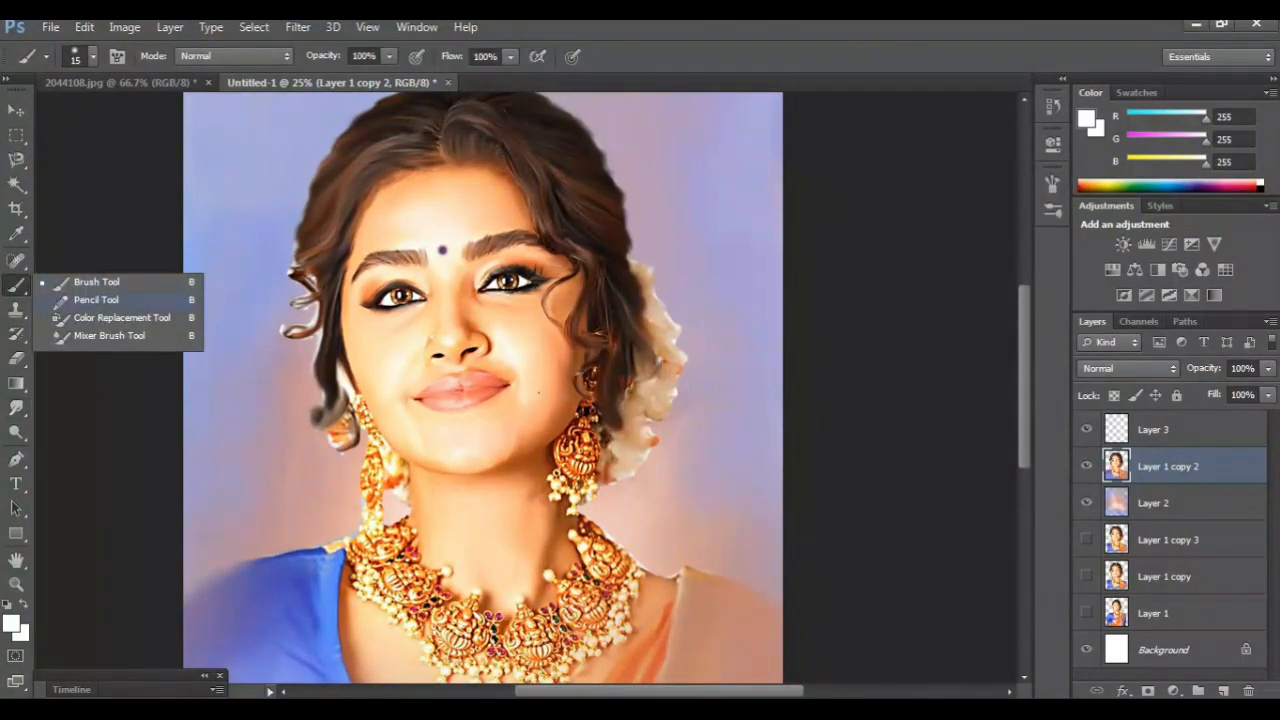
pyautogui.click(96, 300)
pyautogui.click(1154, 430)
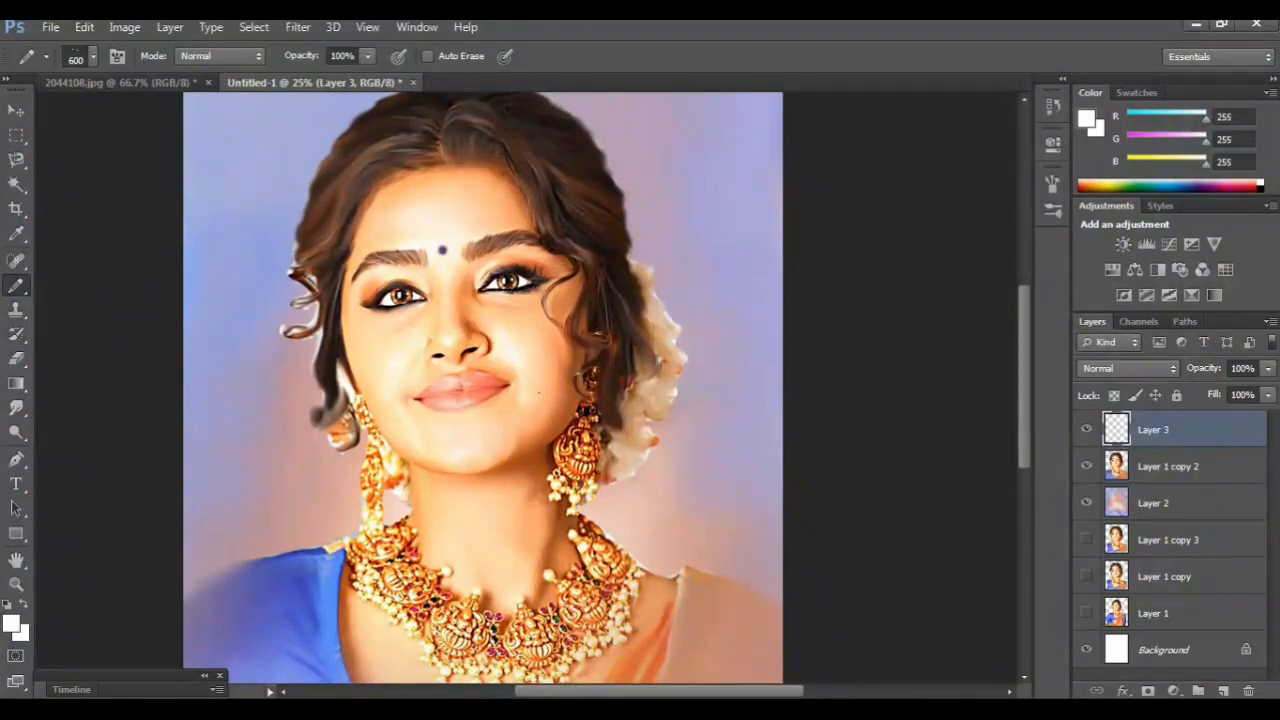
pyautogui.click(11, 623)
pyautogui.click(389, 421)
pyautogui.press('Return')
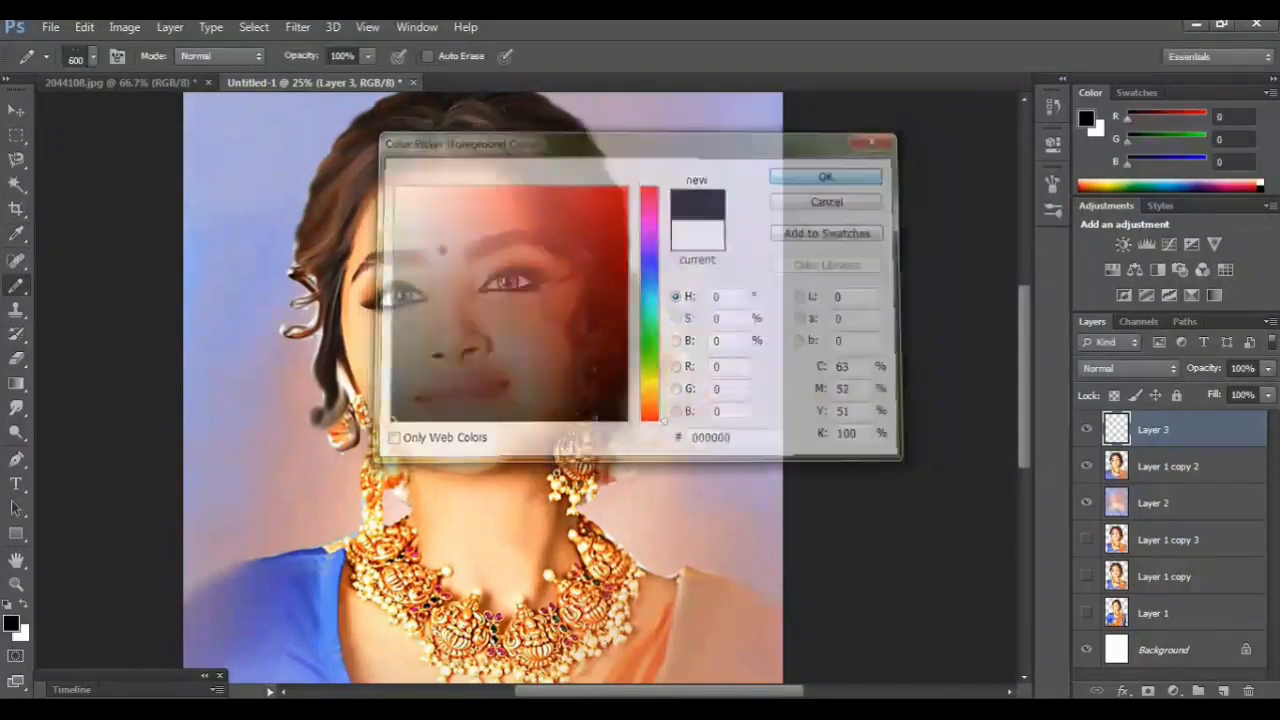
pyautogui.press('f')
pyautogui.press('Tab')
pyautogui.scroll(2, 632, 400)
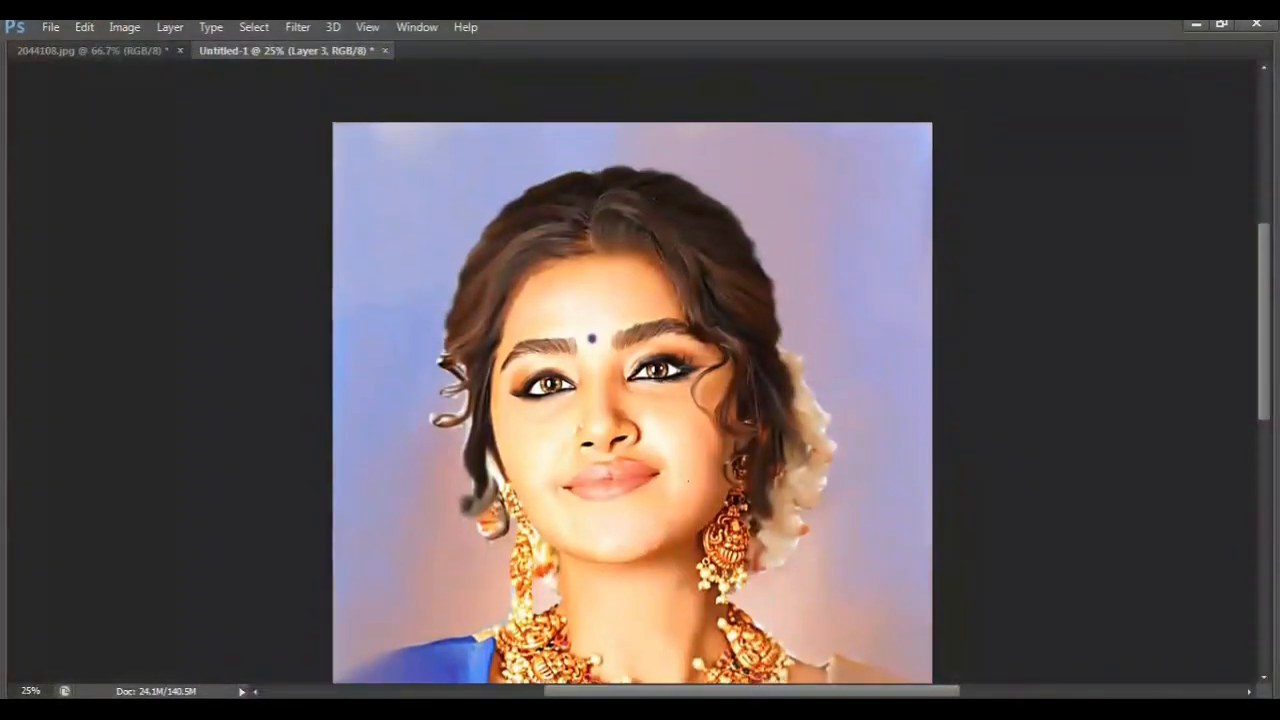
pyautogui.click(851, 208)
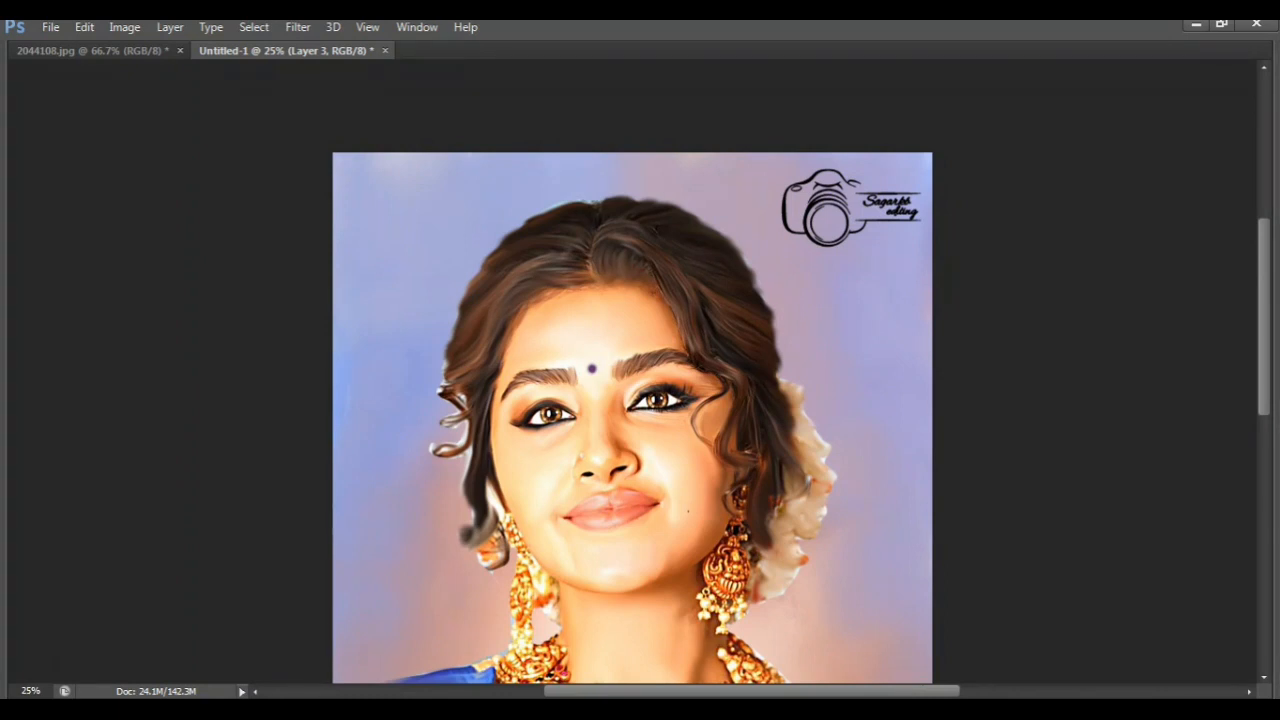
# - Examine the finished painting up close at 50% zoom, from the logo and hair down to the necklace and clothing
pyautogui.hotkey('ctrl', '+')
pyautogui.hotkey('ctrl', '+')
pyautogui.scroll(2, 632, 372)
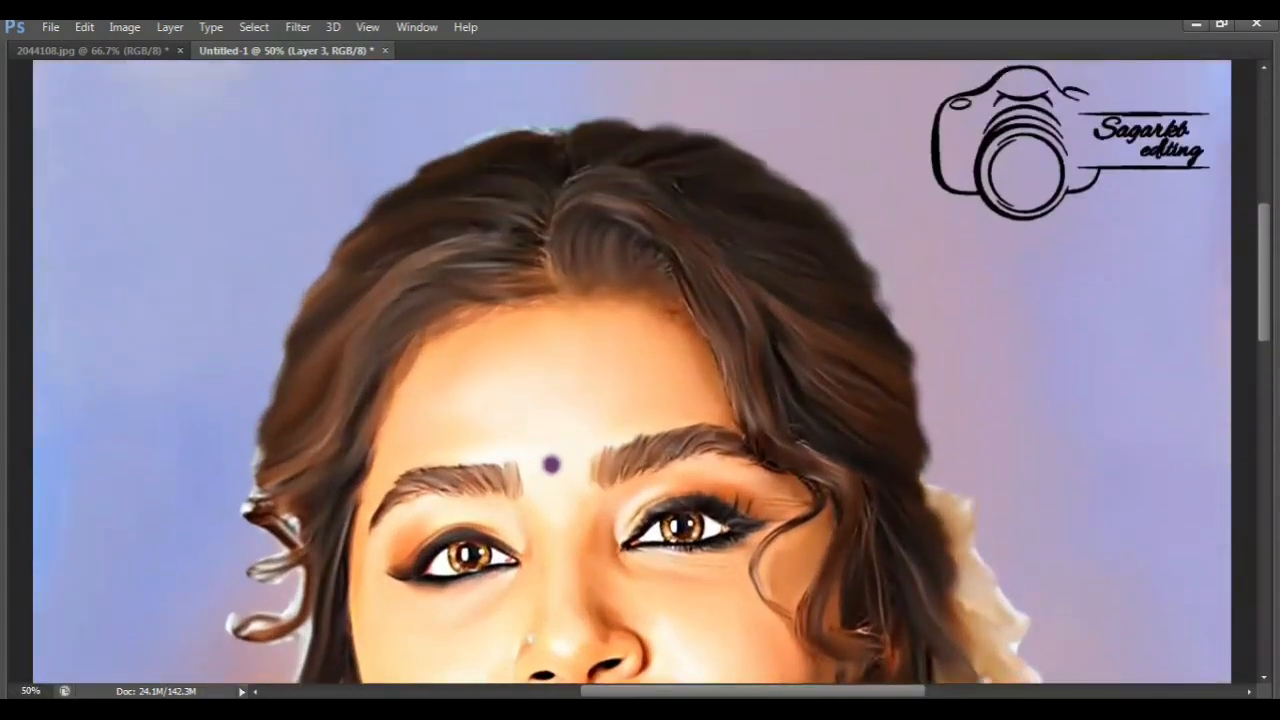
pyautogui.scroll(2, 632, 372)
pyautogui.scroll(-5, 632, 372)
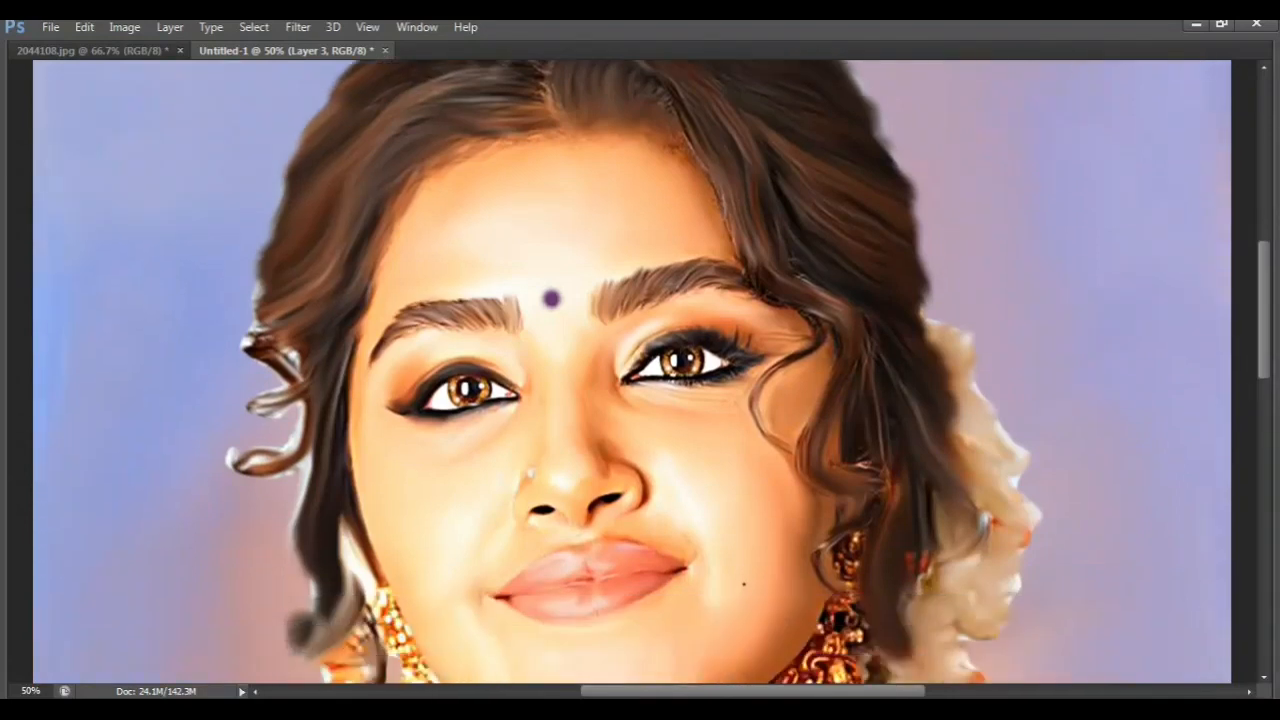
pyautogui.scroll(-7, 632, 372)
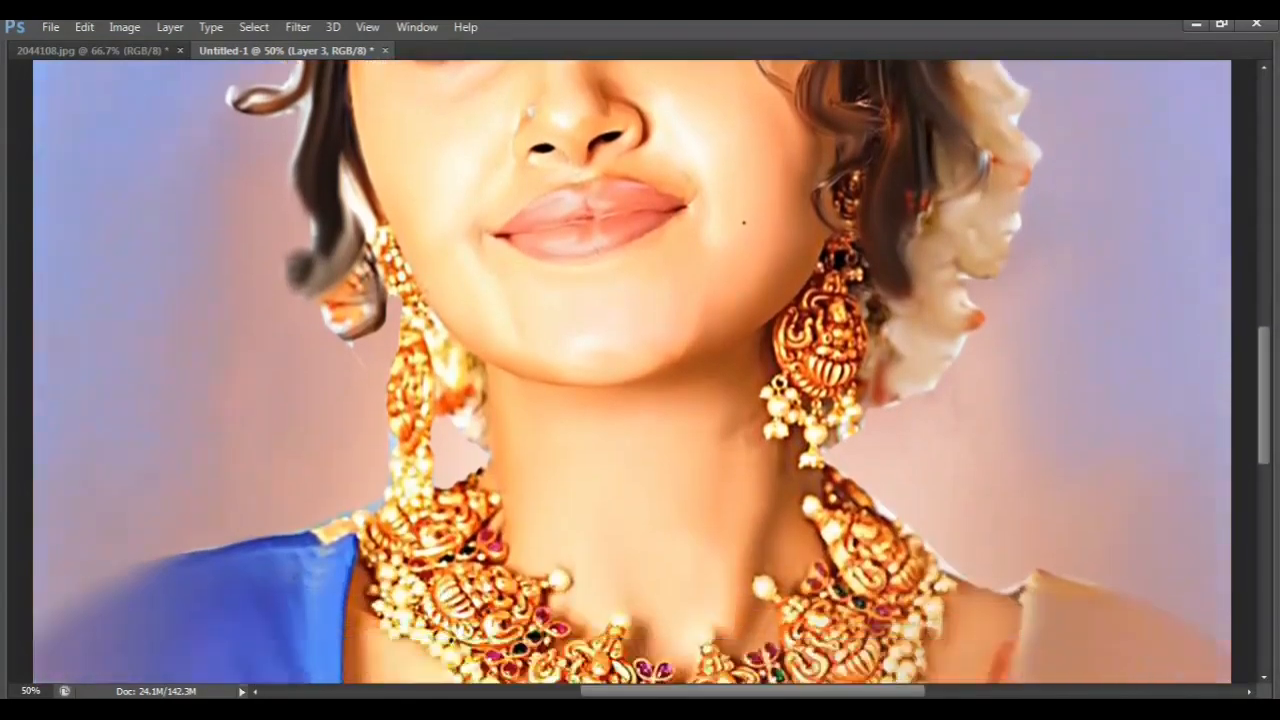
pyautogui.scroll(-9, 632, 372)
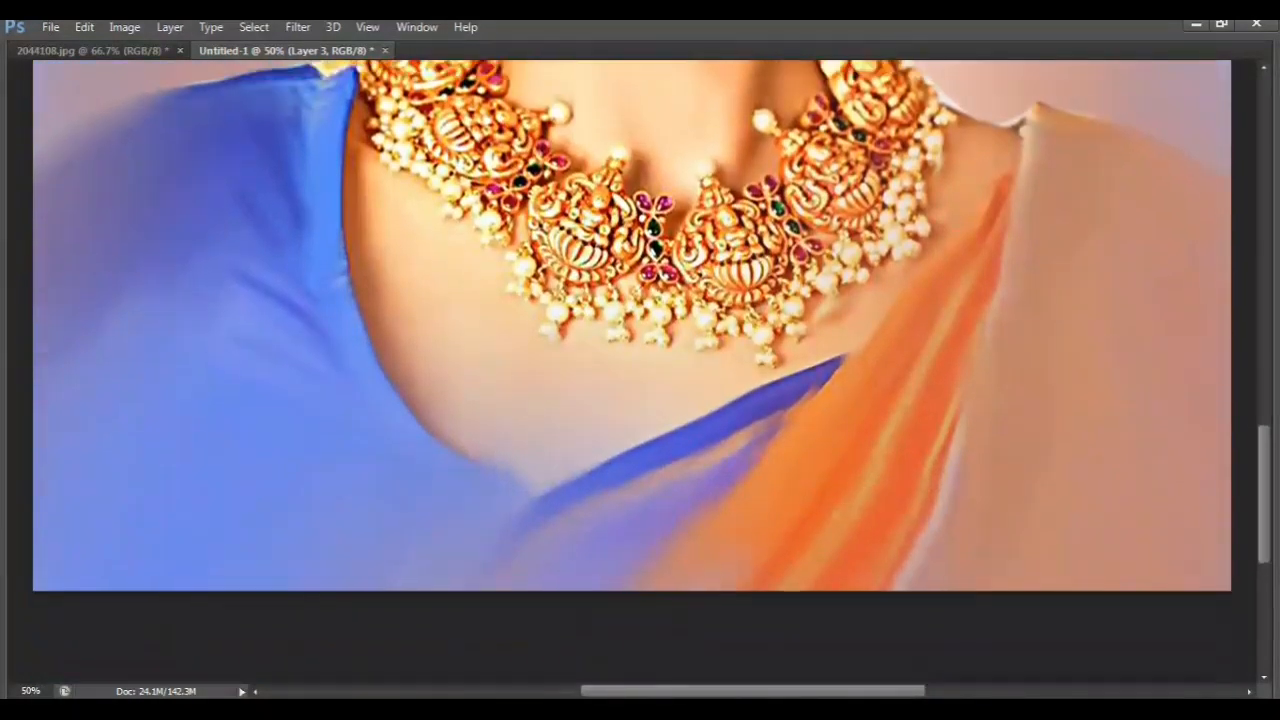
pyautogui.scroll(14, 632, 372)
pyautogui.scroll(-5, 631, 382)
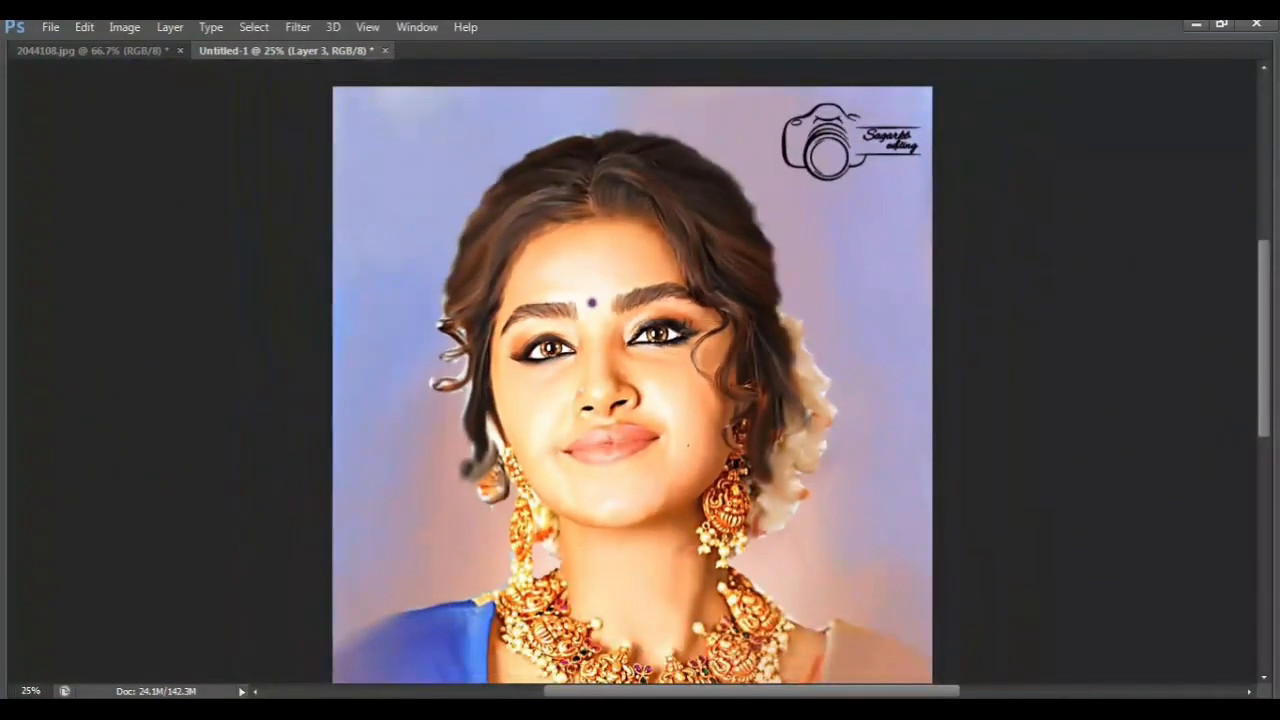